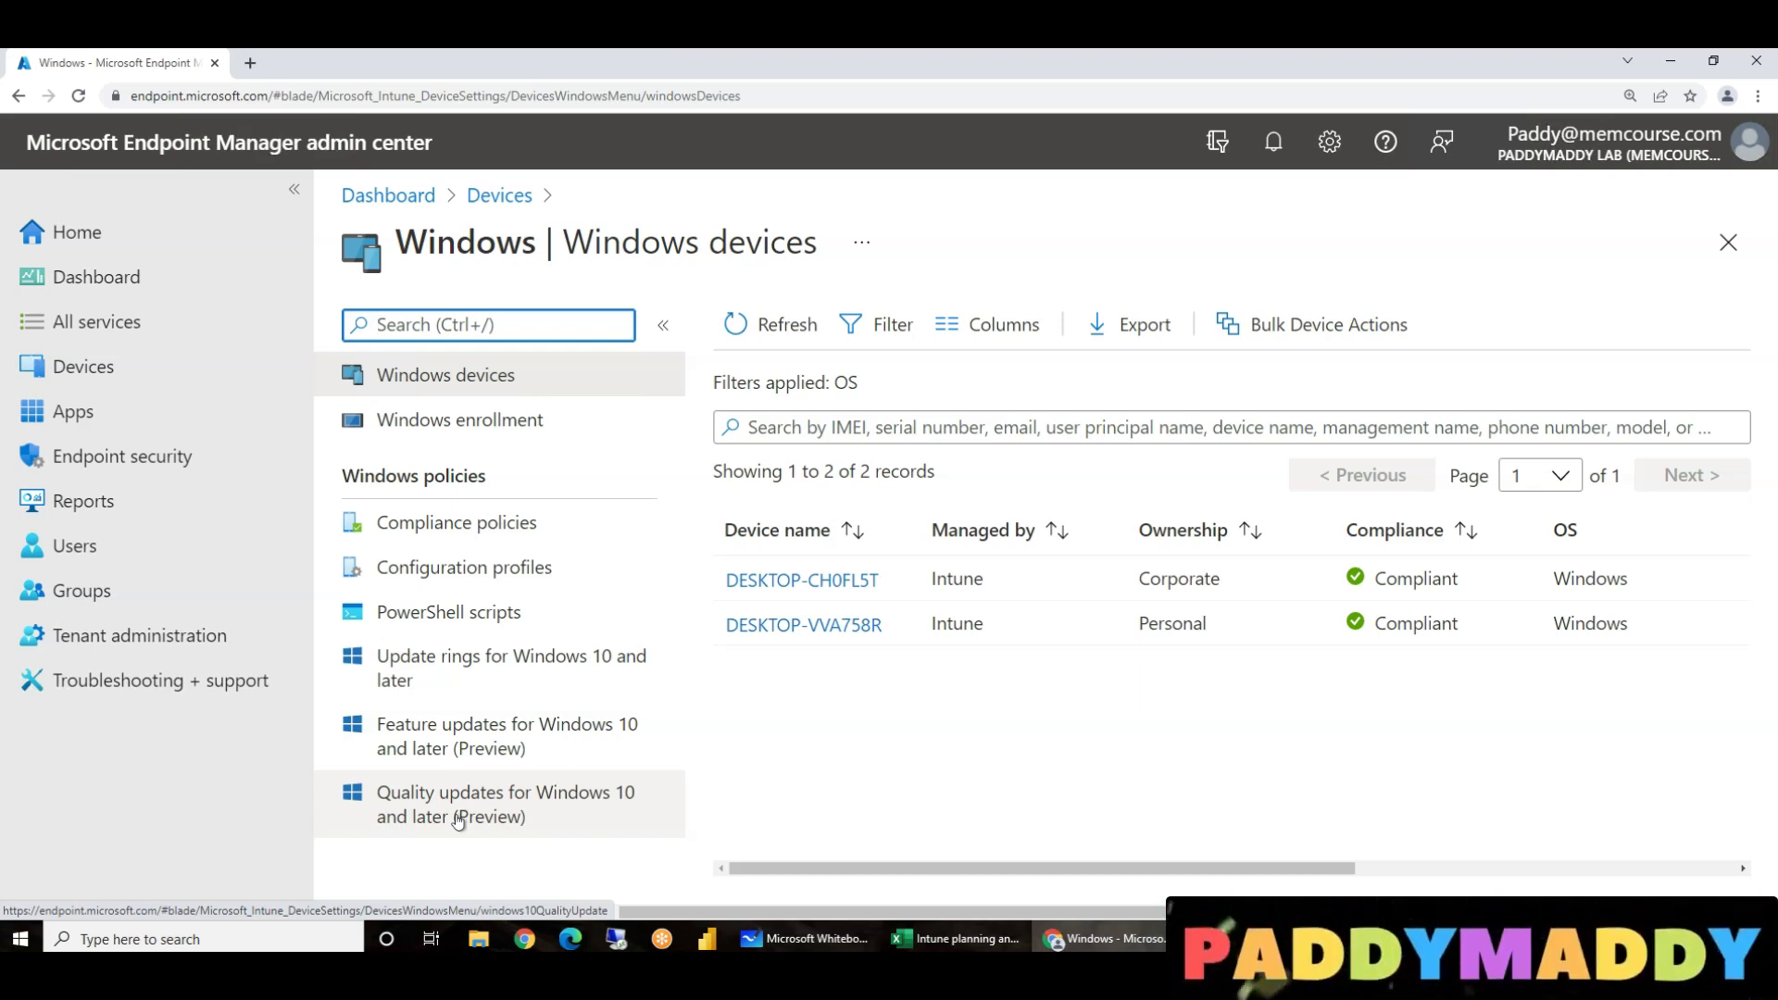
Review the update types on the whiteboard, and open the Update rings for Windows 10 and later page in Endpoint Manager.
{"action": "left_click", "coordinate": [802, 937]}
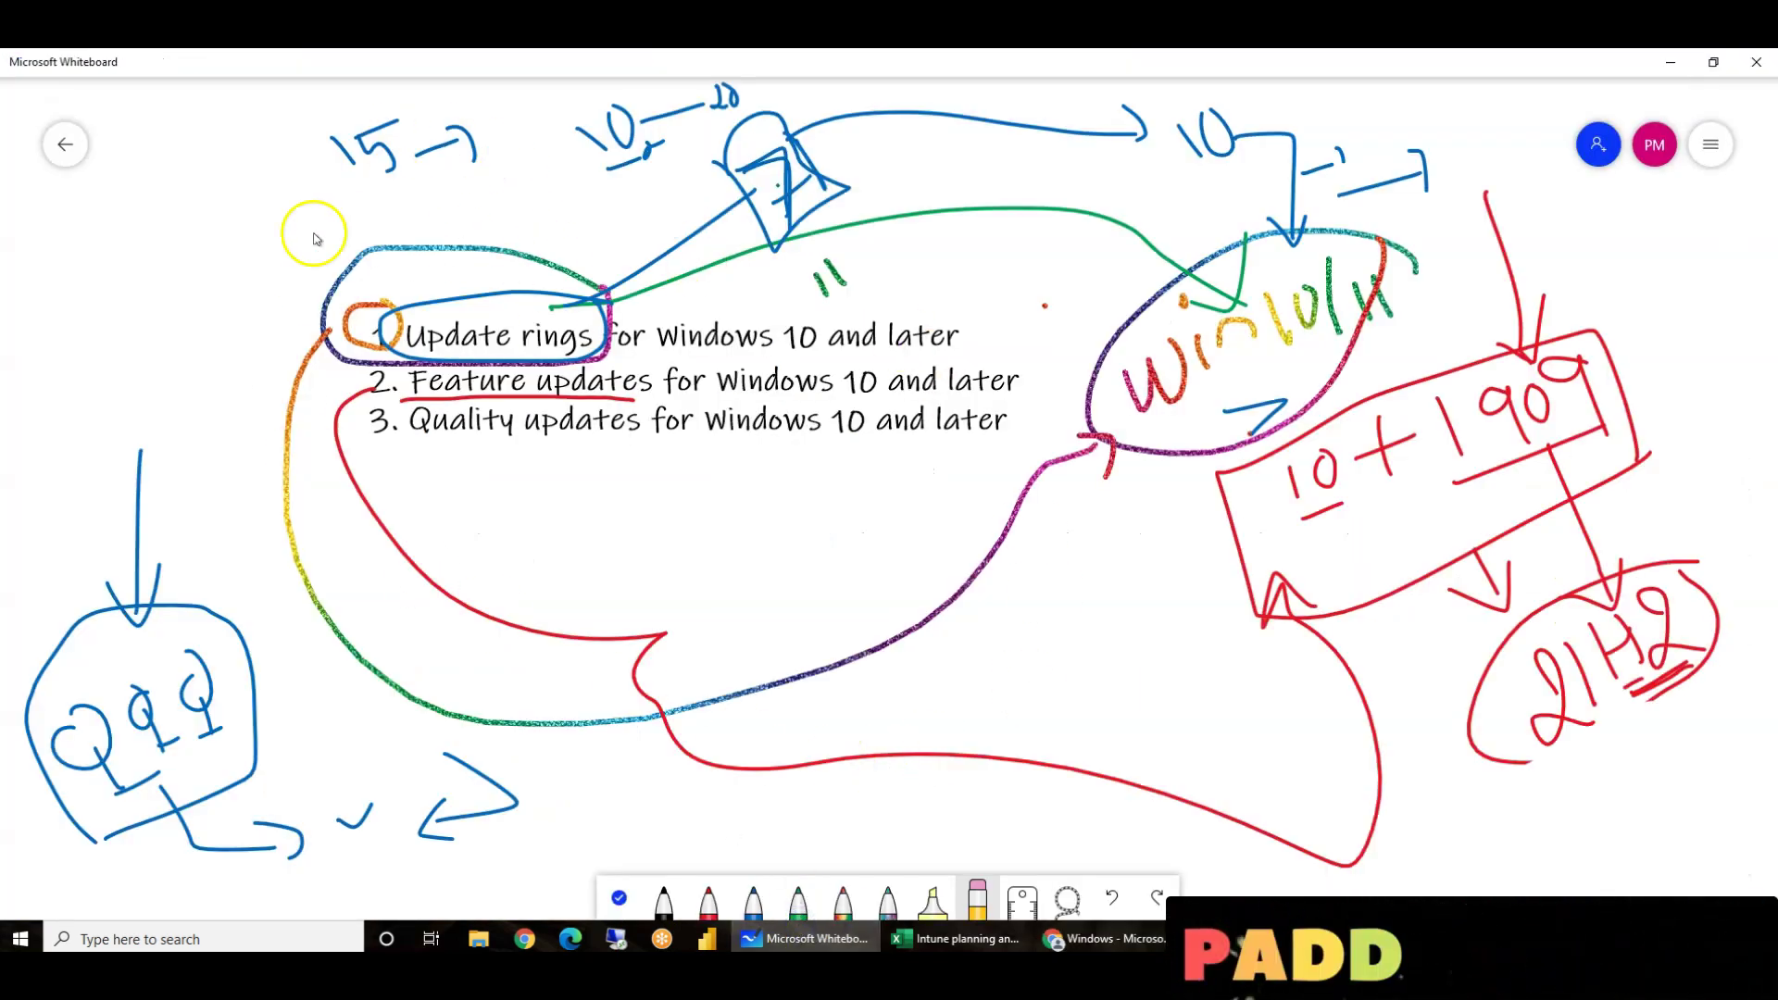
{"action": "left_click", "coordinate": [64, 145]}
{"action": "left_click", "coordinate": [817, 937]}
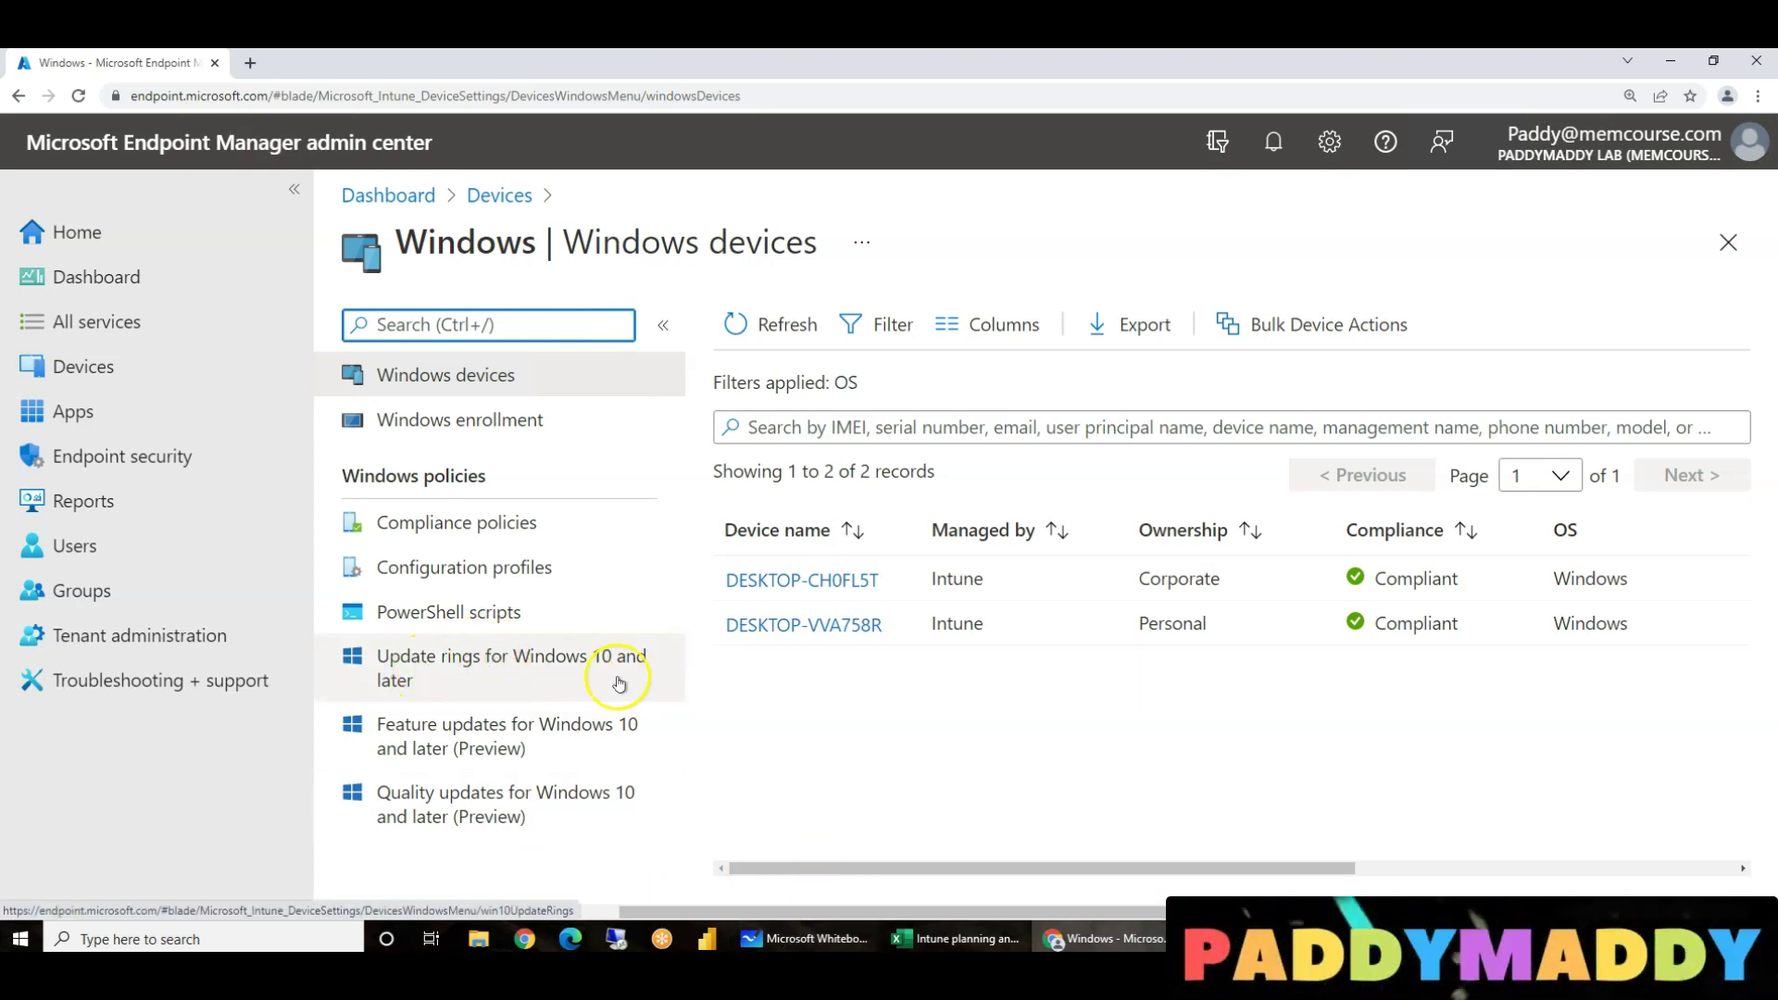
{"action": "left_click", "coordinate": [415, 676]}
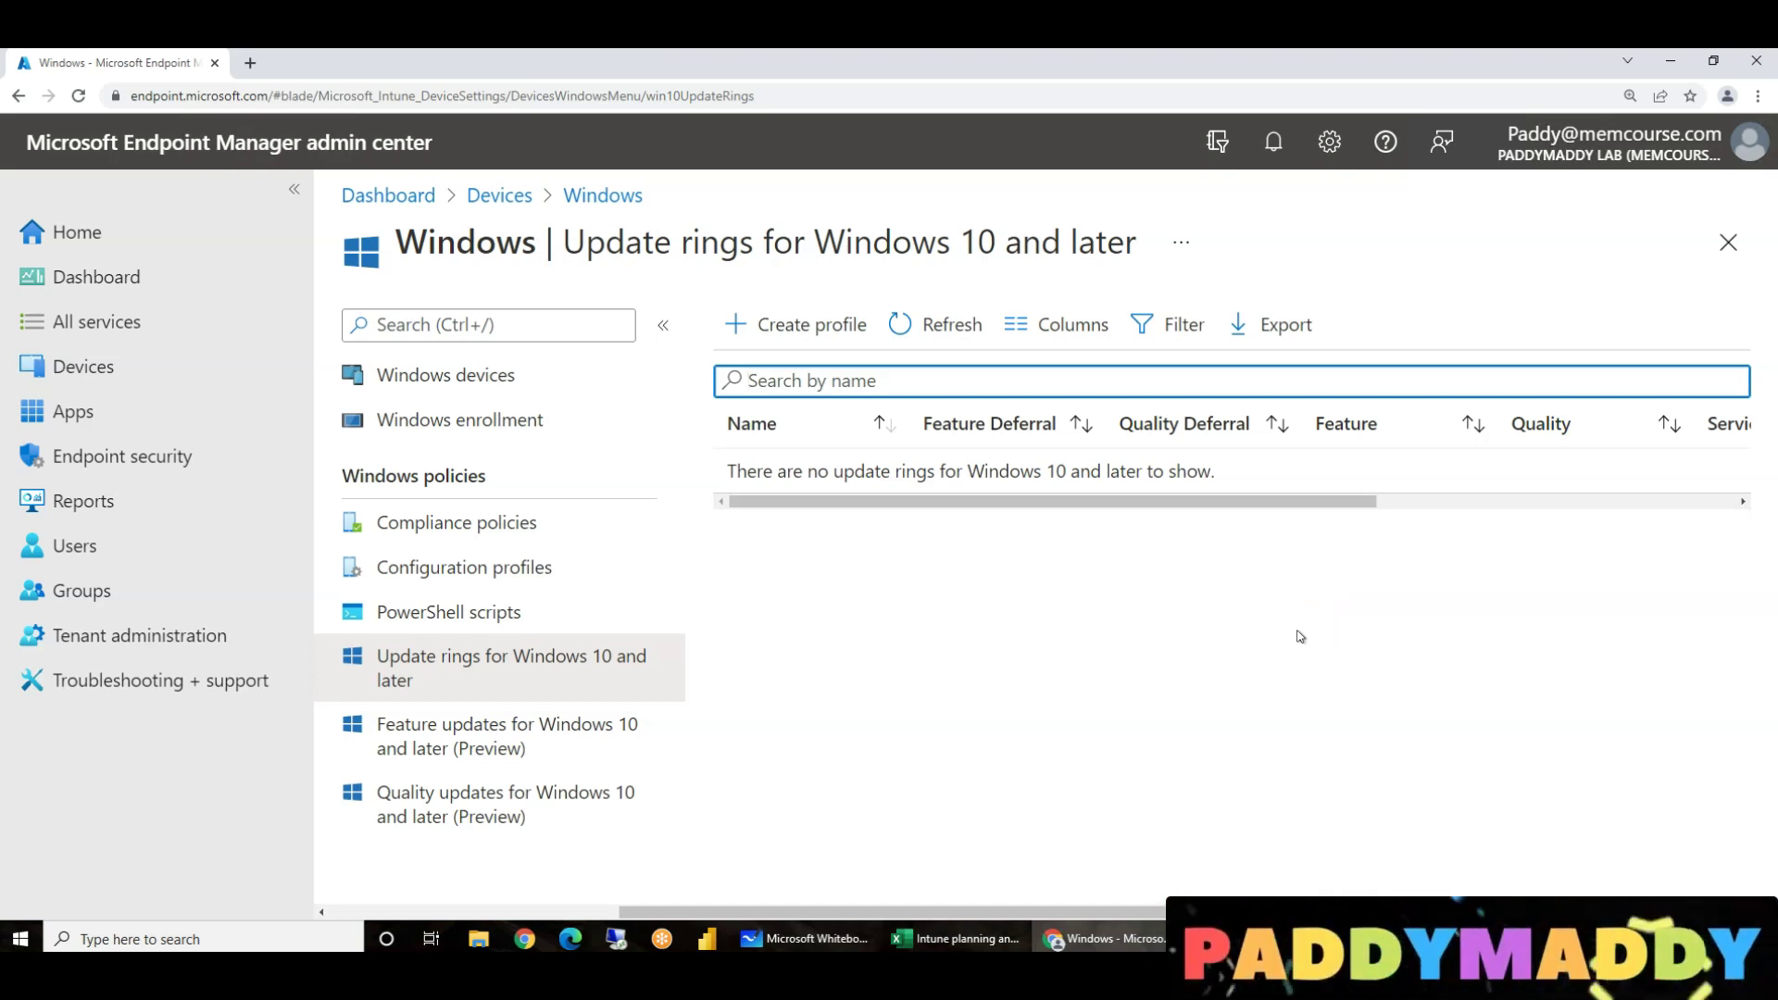
{"action": "left_click", "coordinate": [250, 63]}
{"action": "type", "text": "github.com/PaddyMaddy/Intune"}
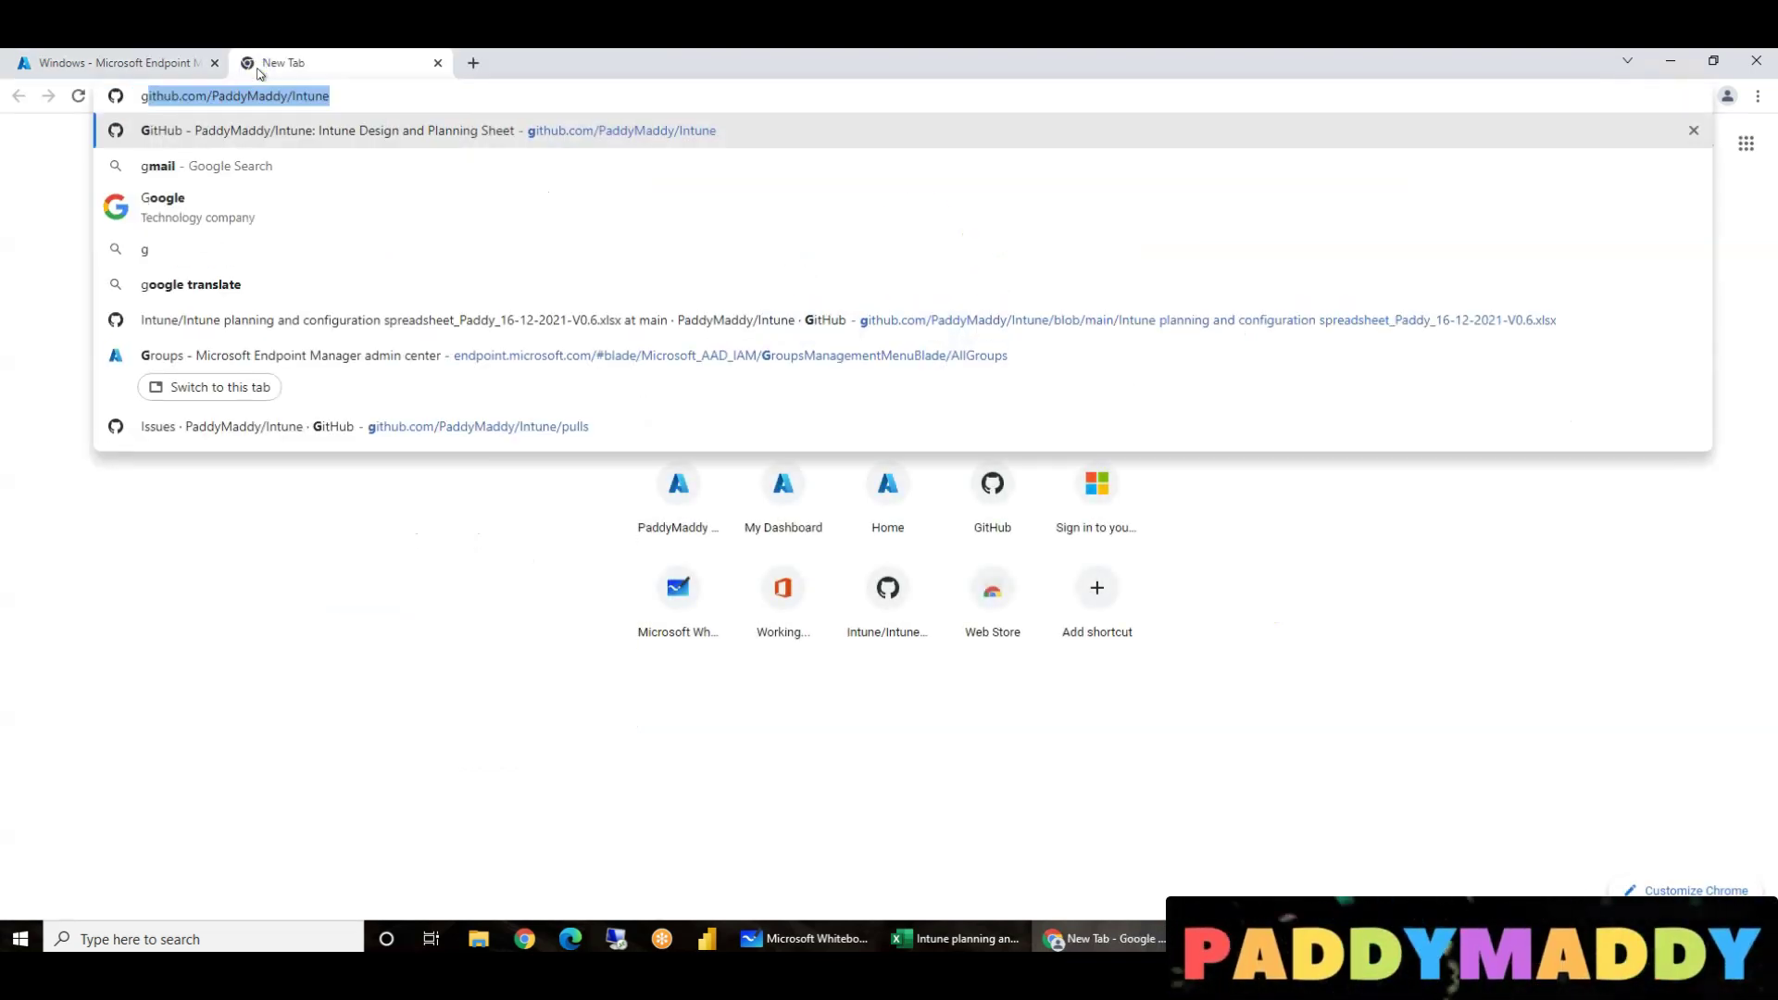
{"action": "key", "text": "Right"}
{"action": "key", "text": "Return"}
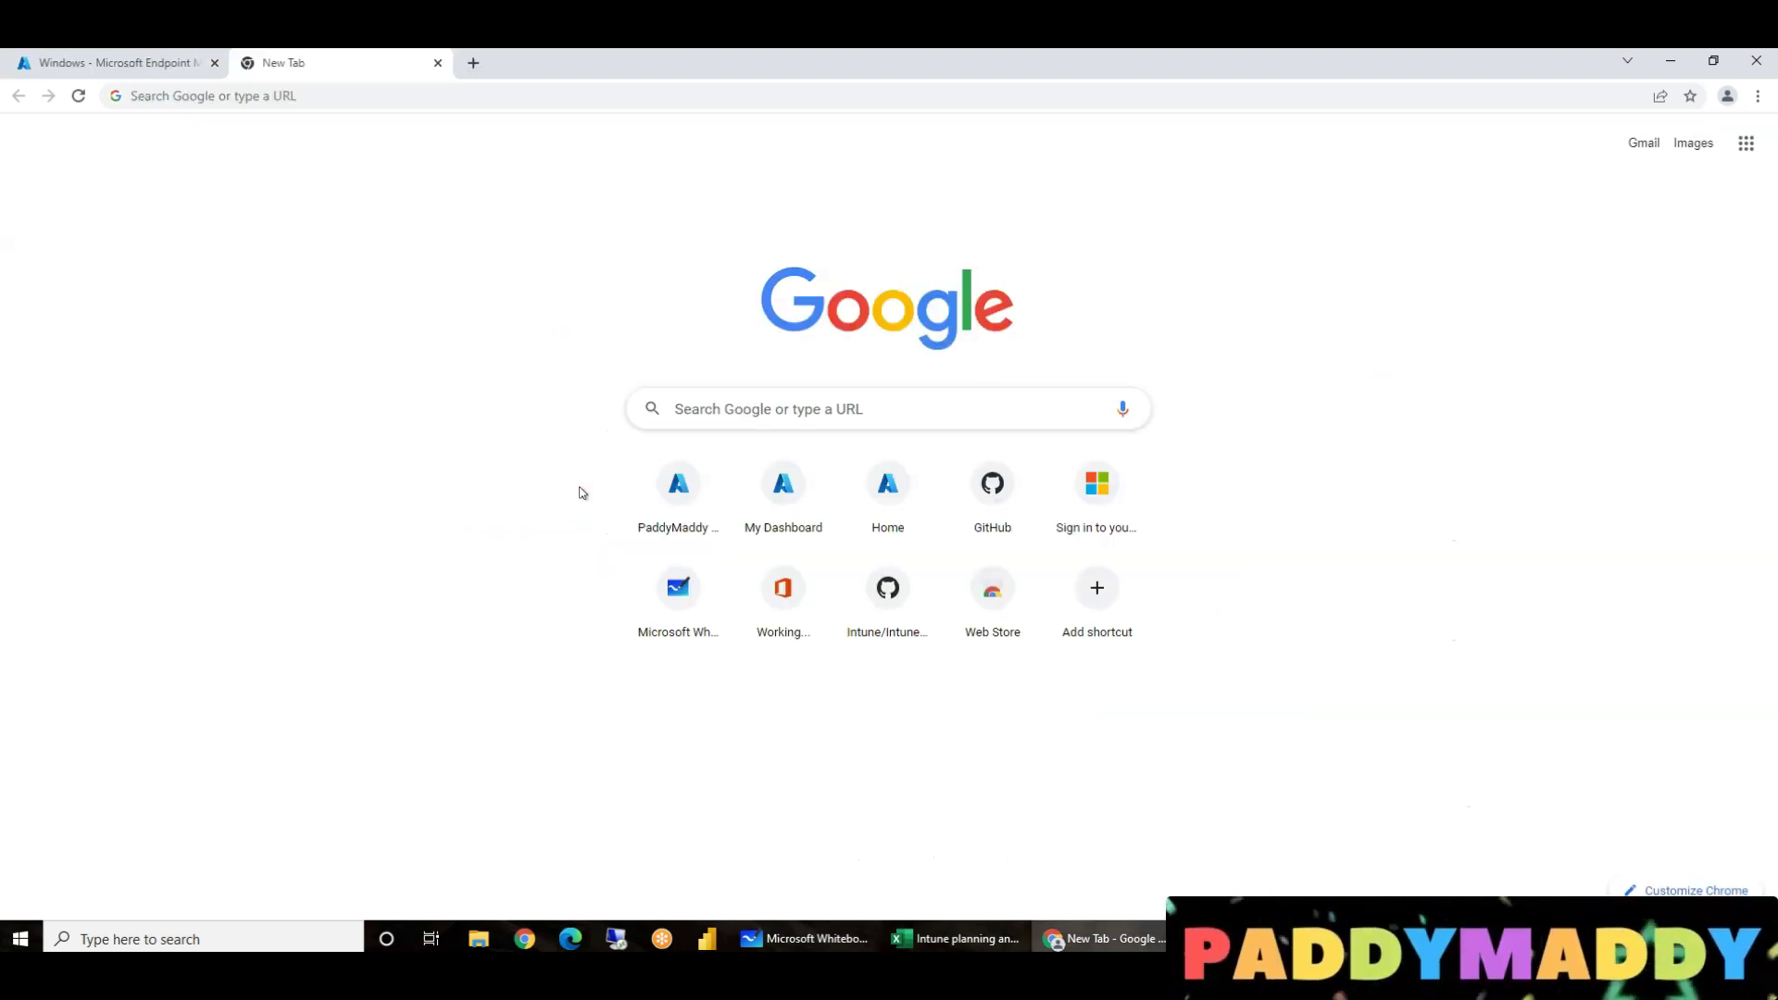
{"action": "key", "text": "ctrl+w"}
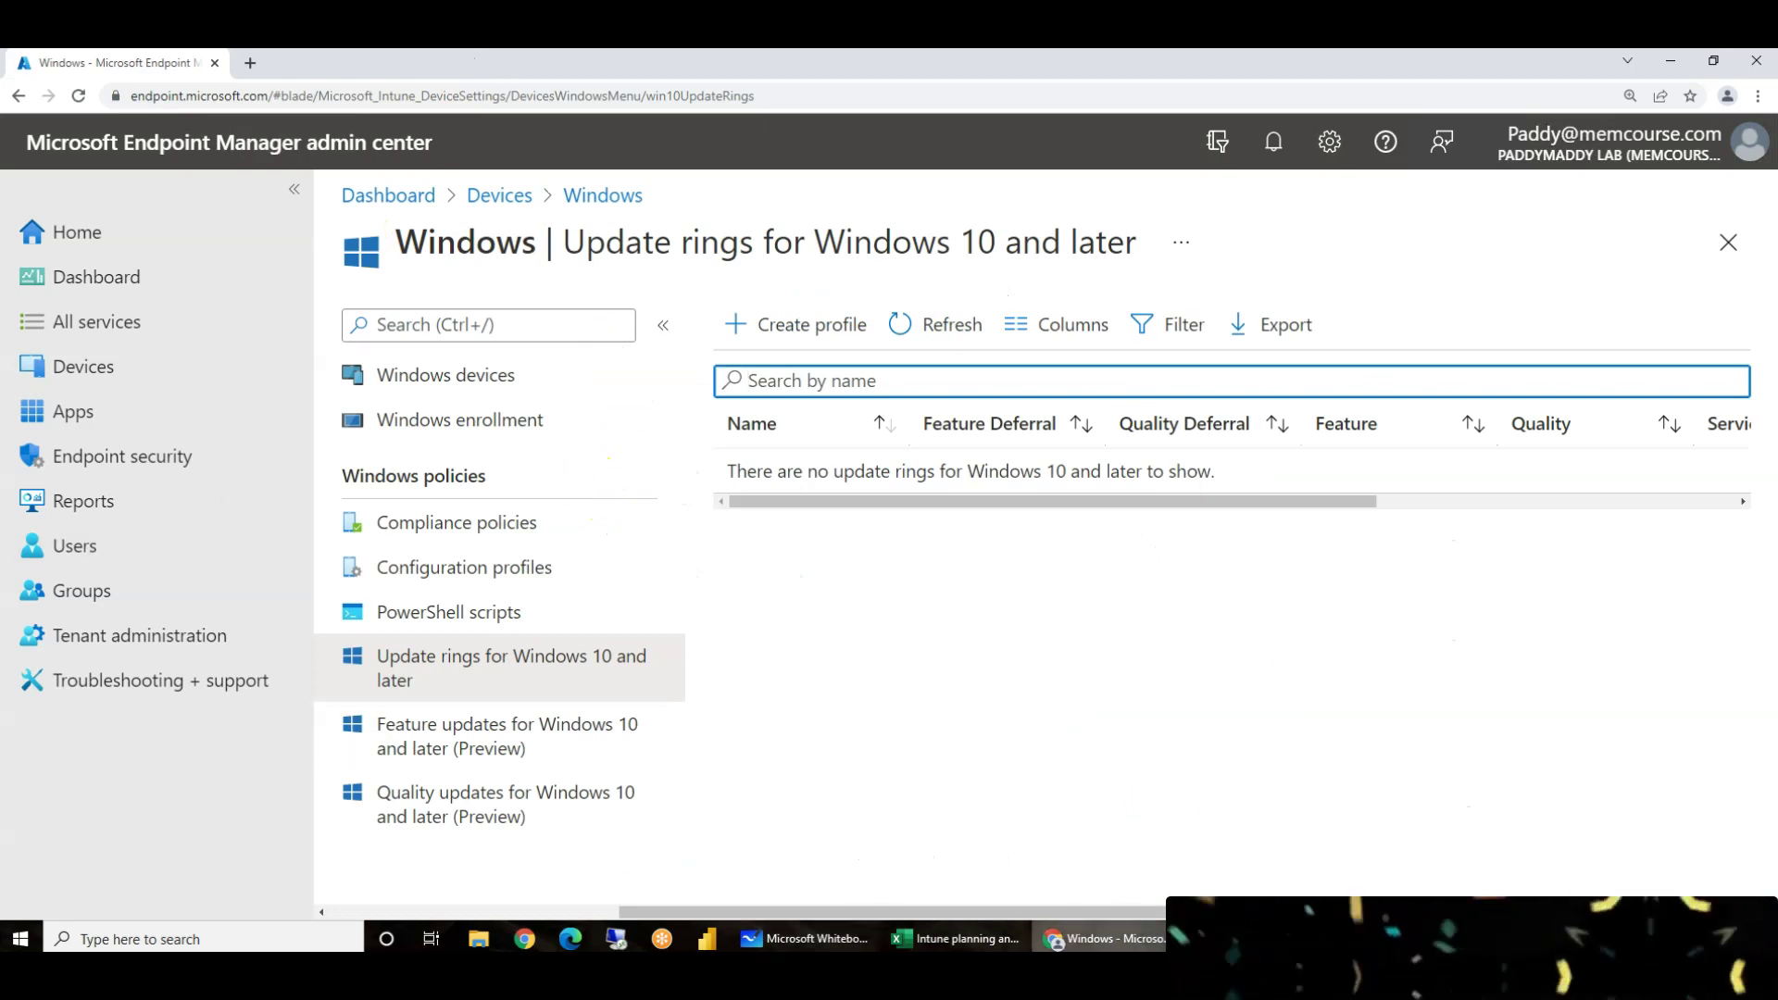
Switch to the Intune planning spreadsheet in Excel and locate the Windows patching entries on the Project Design Dashboard sheet.
{"action": "left_click", "coordinate": [954, 938]}
{"action": "left_click", "coordinate": [815, 620]}
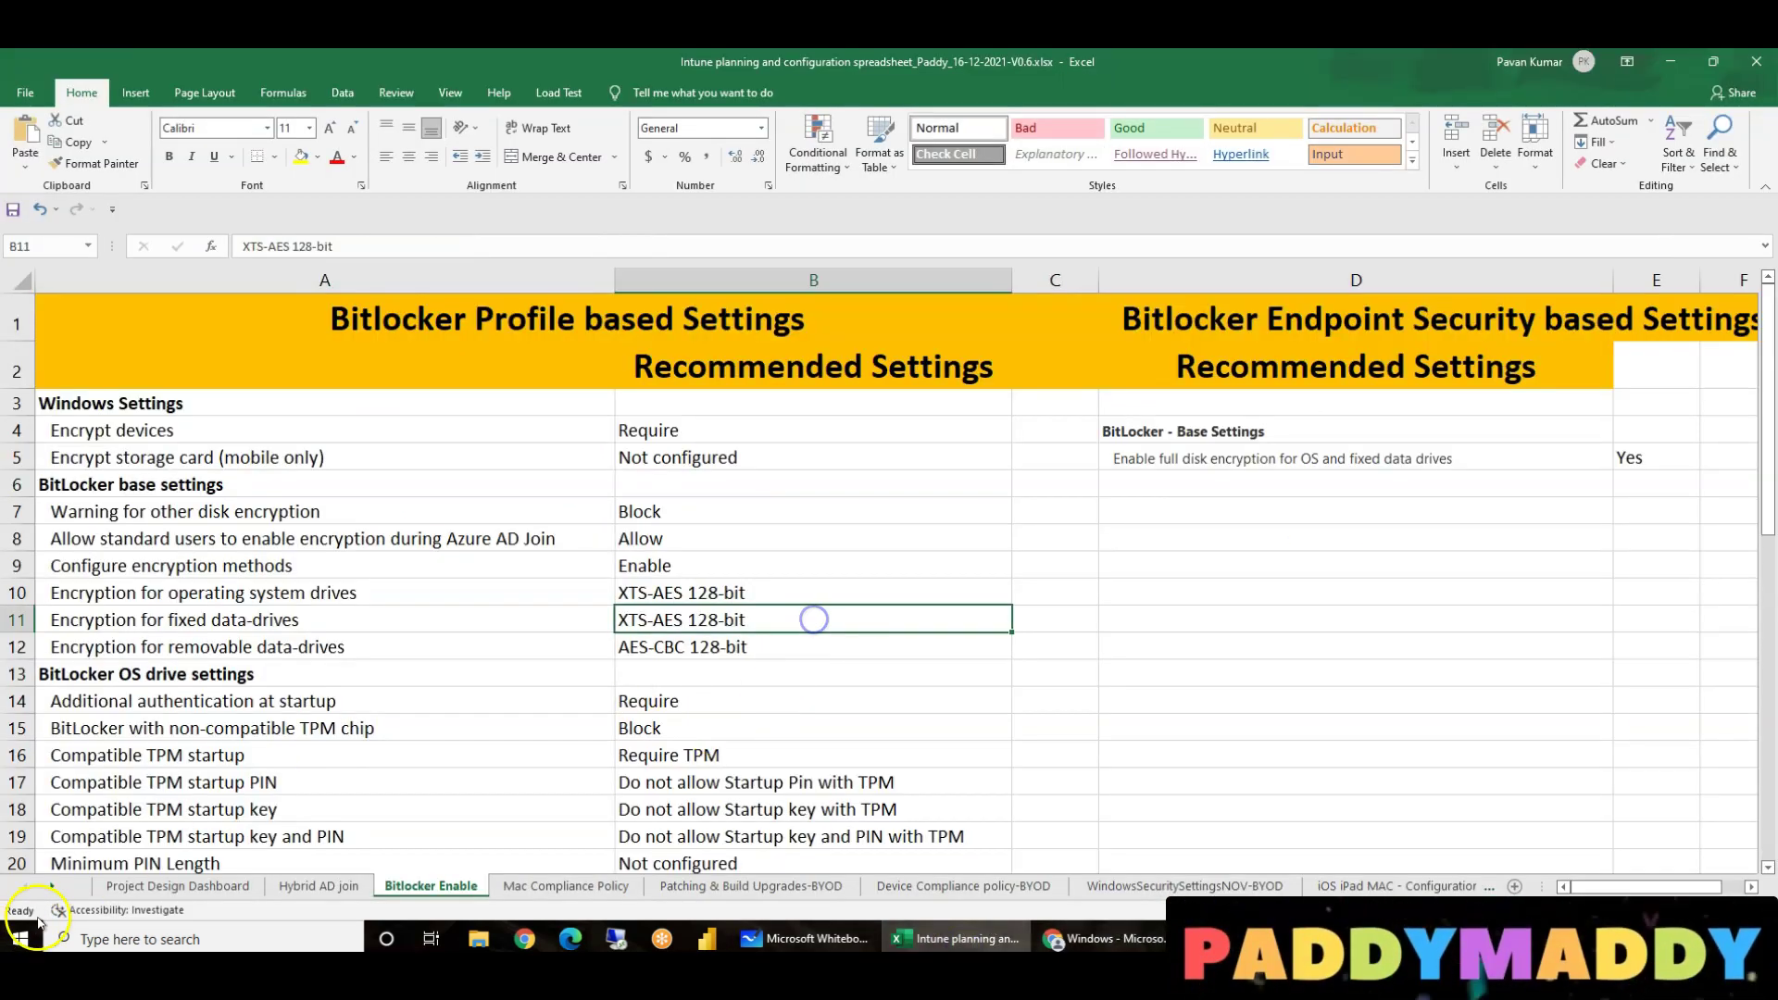
{"action": "left_click", "coordinate": [150, 887]}
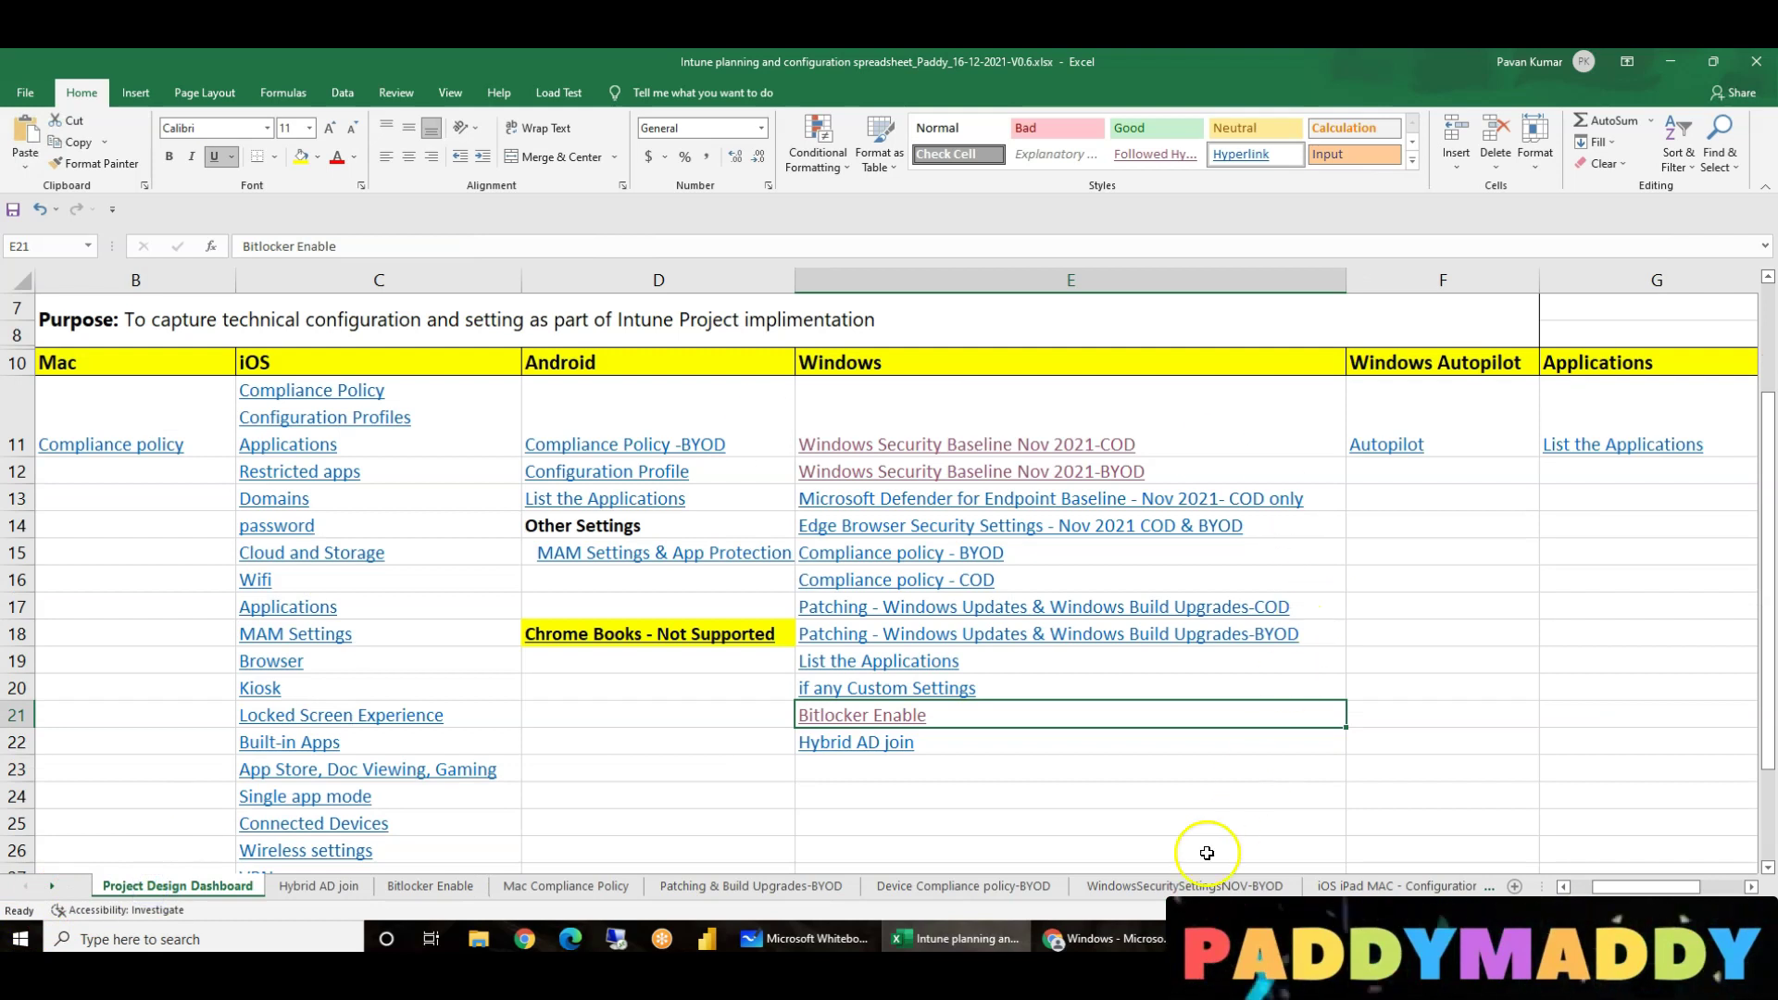
{"action": "left_click", "coordinate": [1052, 825]}
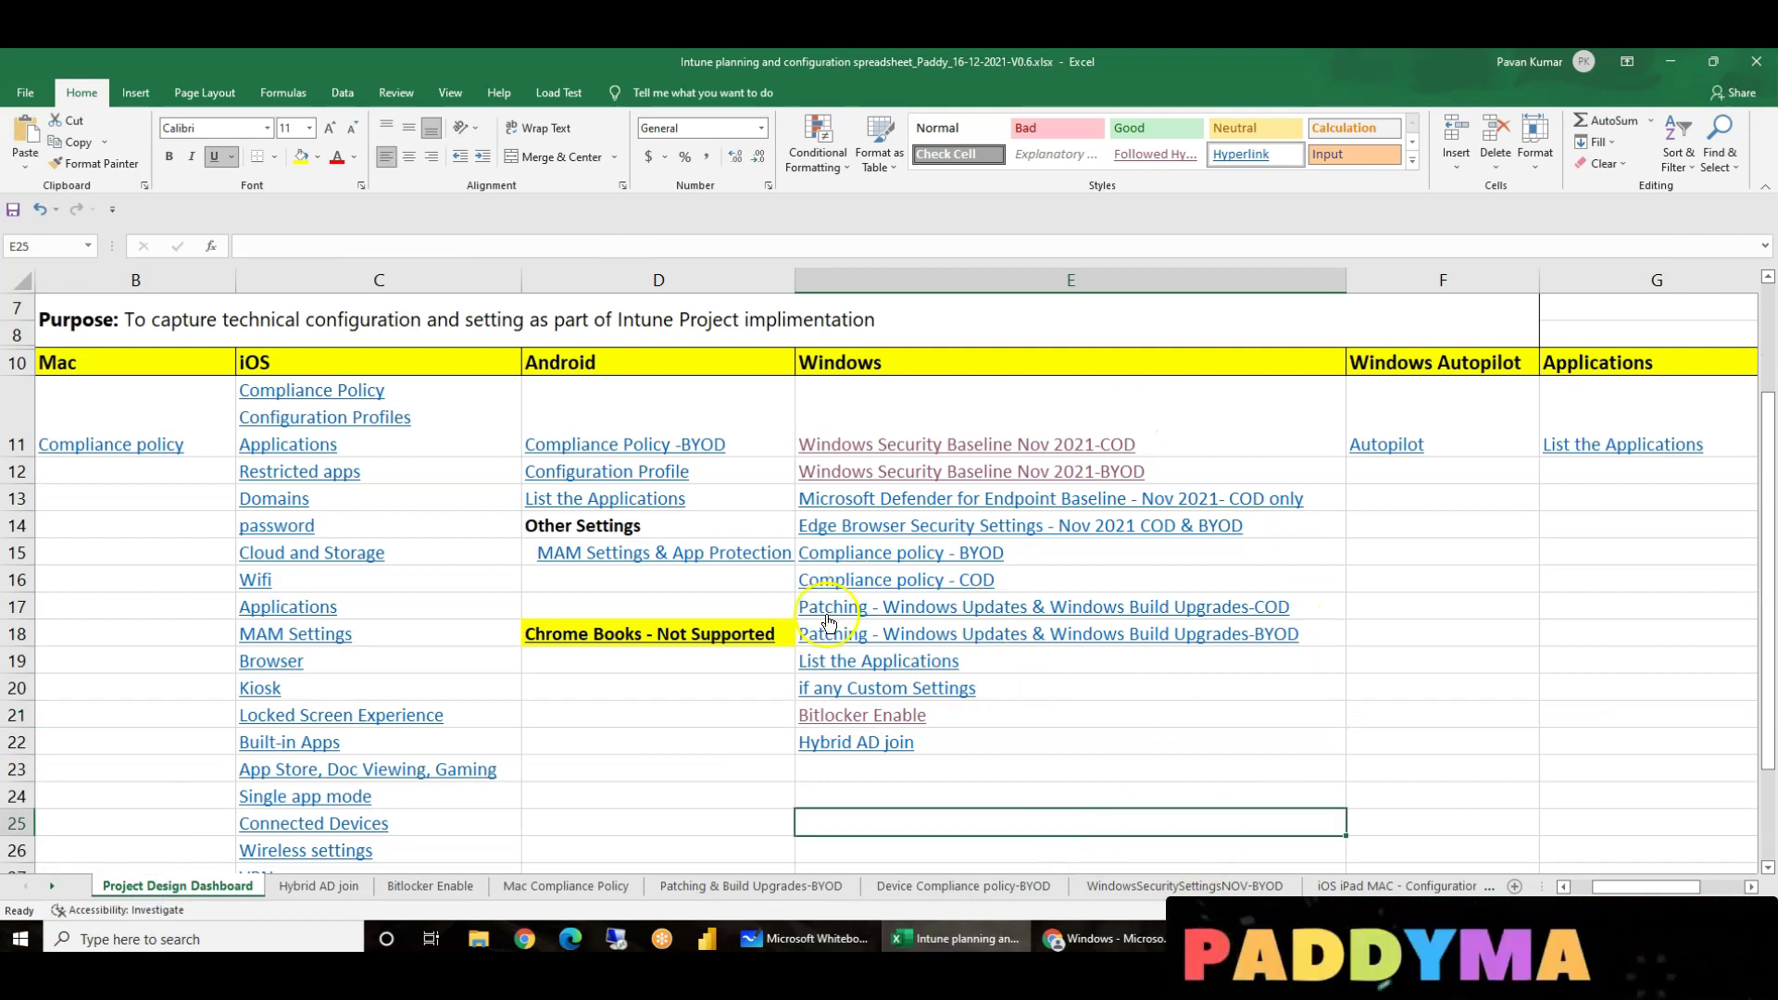
{"action": "left_click", "coordinate": [1452, 629]}
{"action": "left_click_drag", "start_coordinate": [1431, 607], "coordinate": [985, 635]}
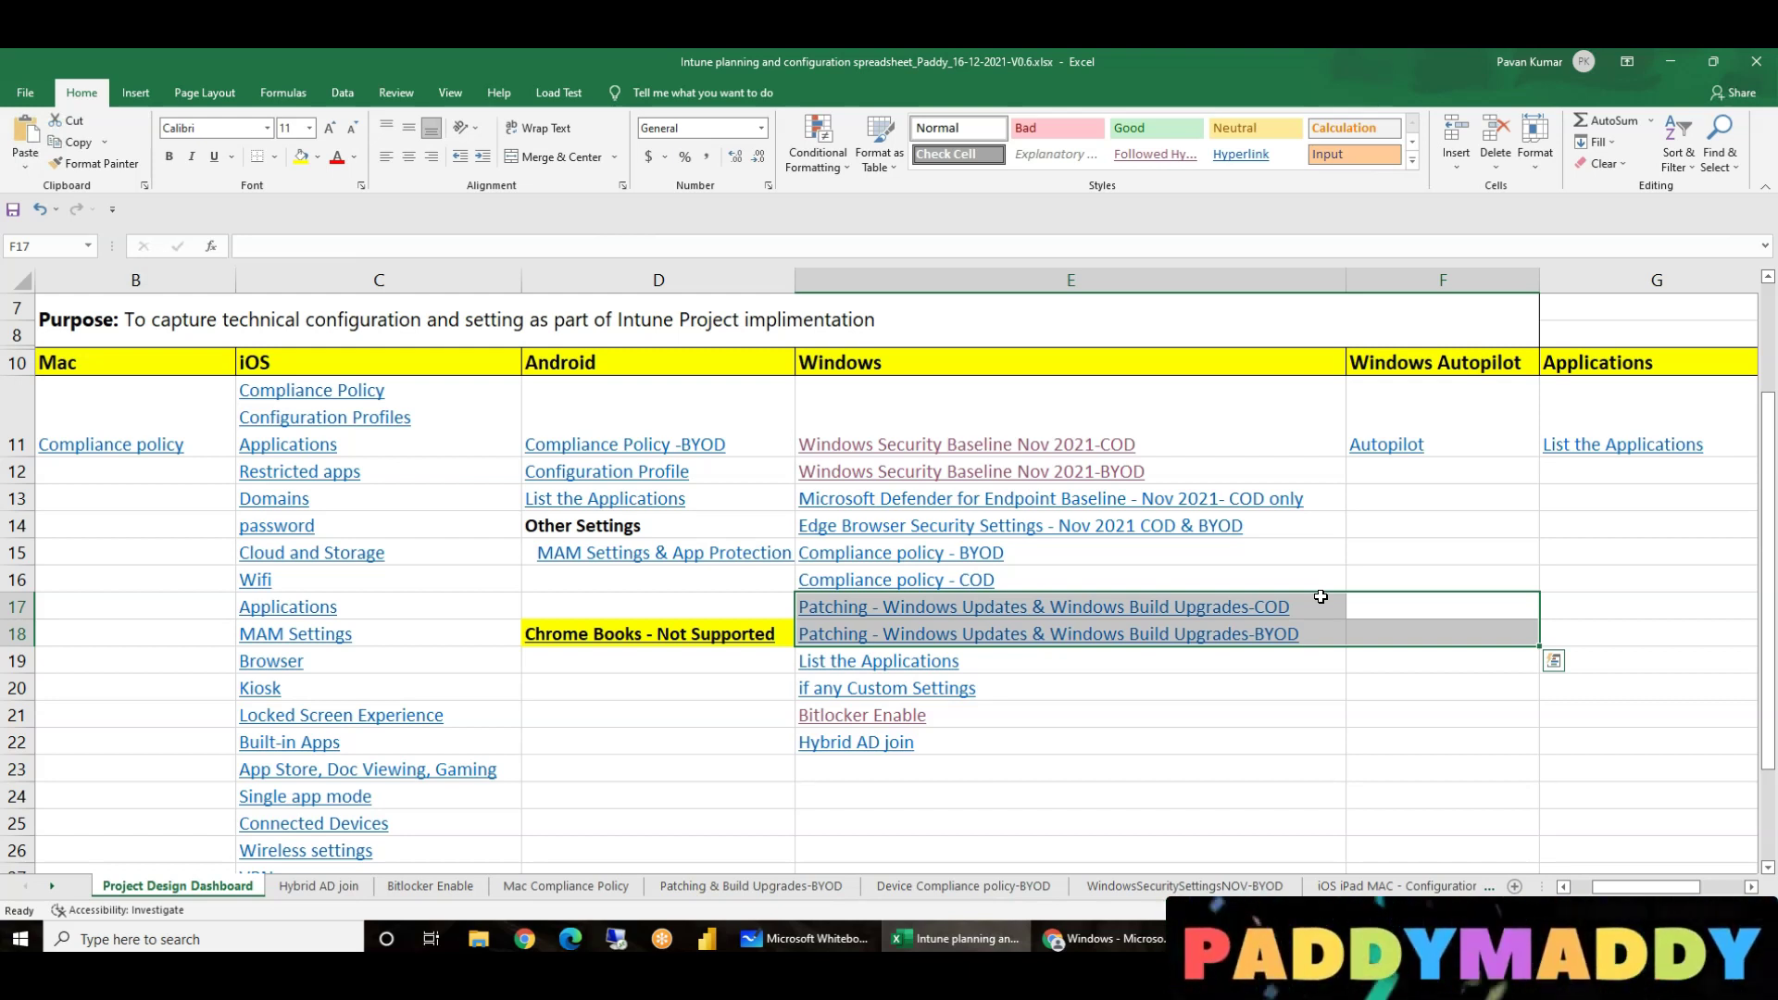
{"action": "left_click", "coordinate": [1411, 769]}
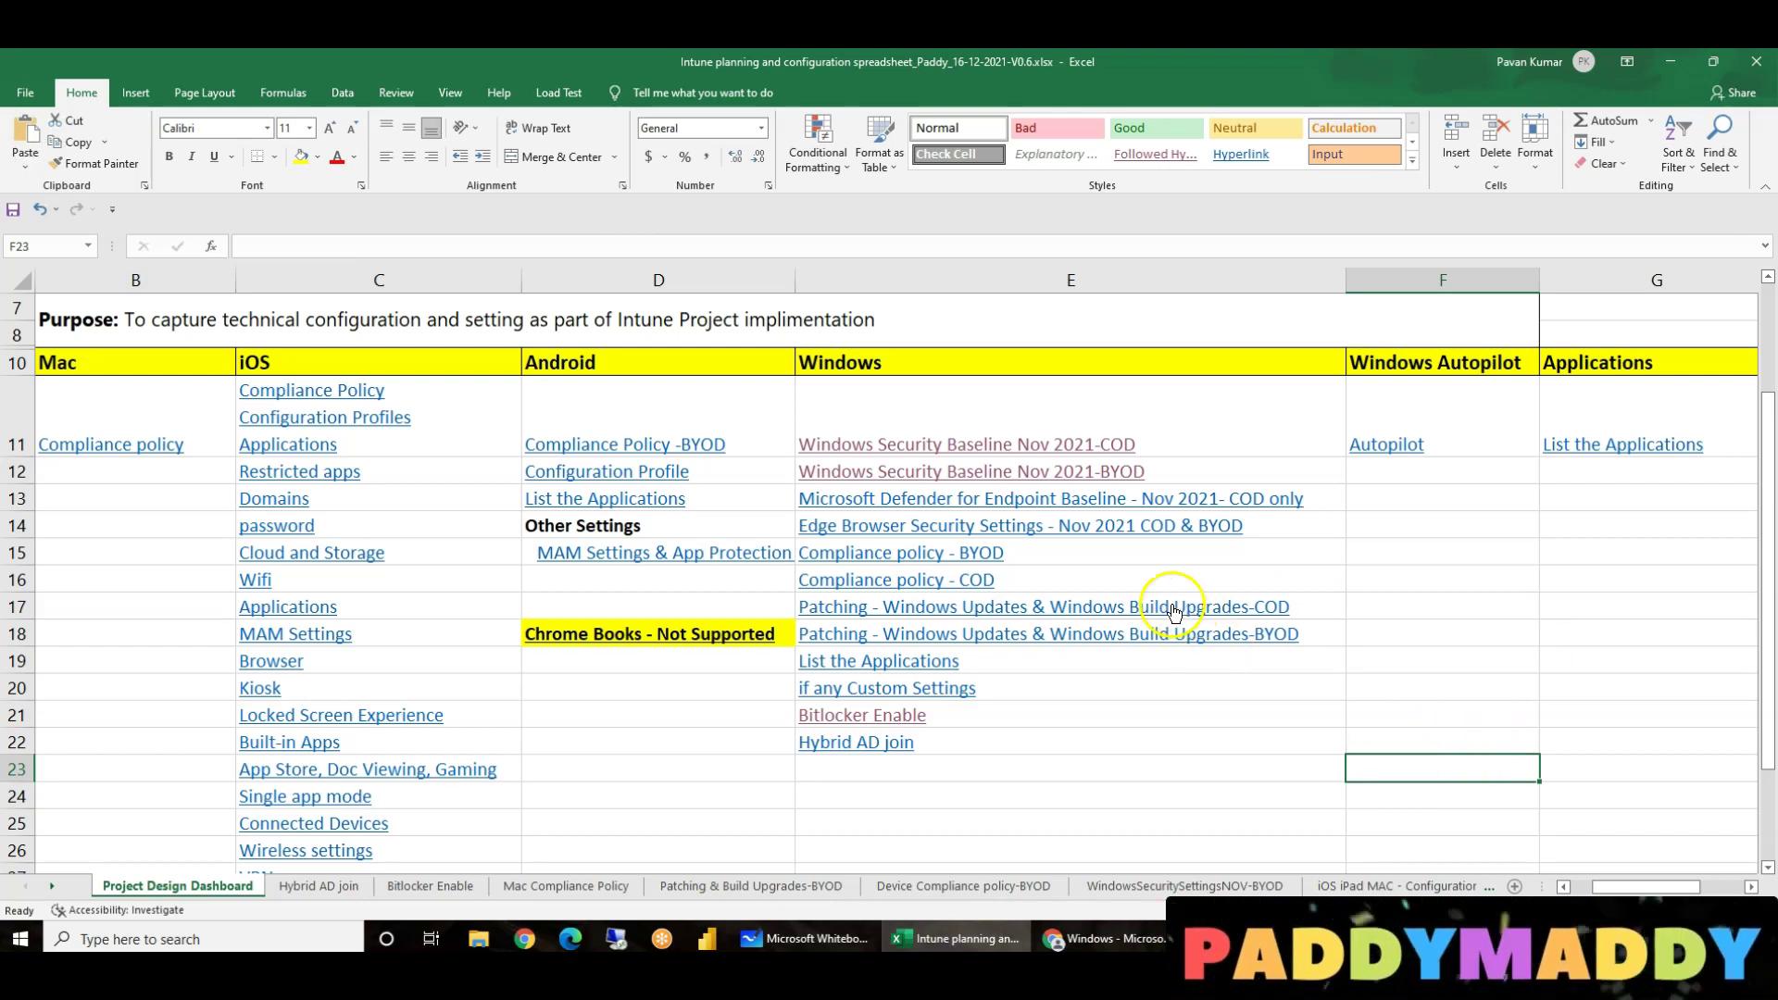
Follow the Patching - Windows Updates & Windows Build Upgrades-COD link and check the recommended Microsoft product updates setting.
{"action": "left_click", "coordinate": [1229, 604]}
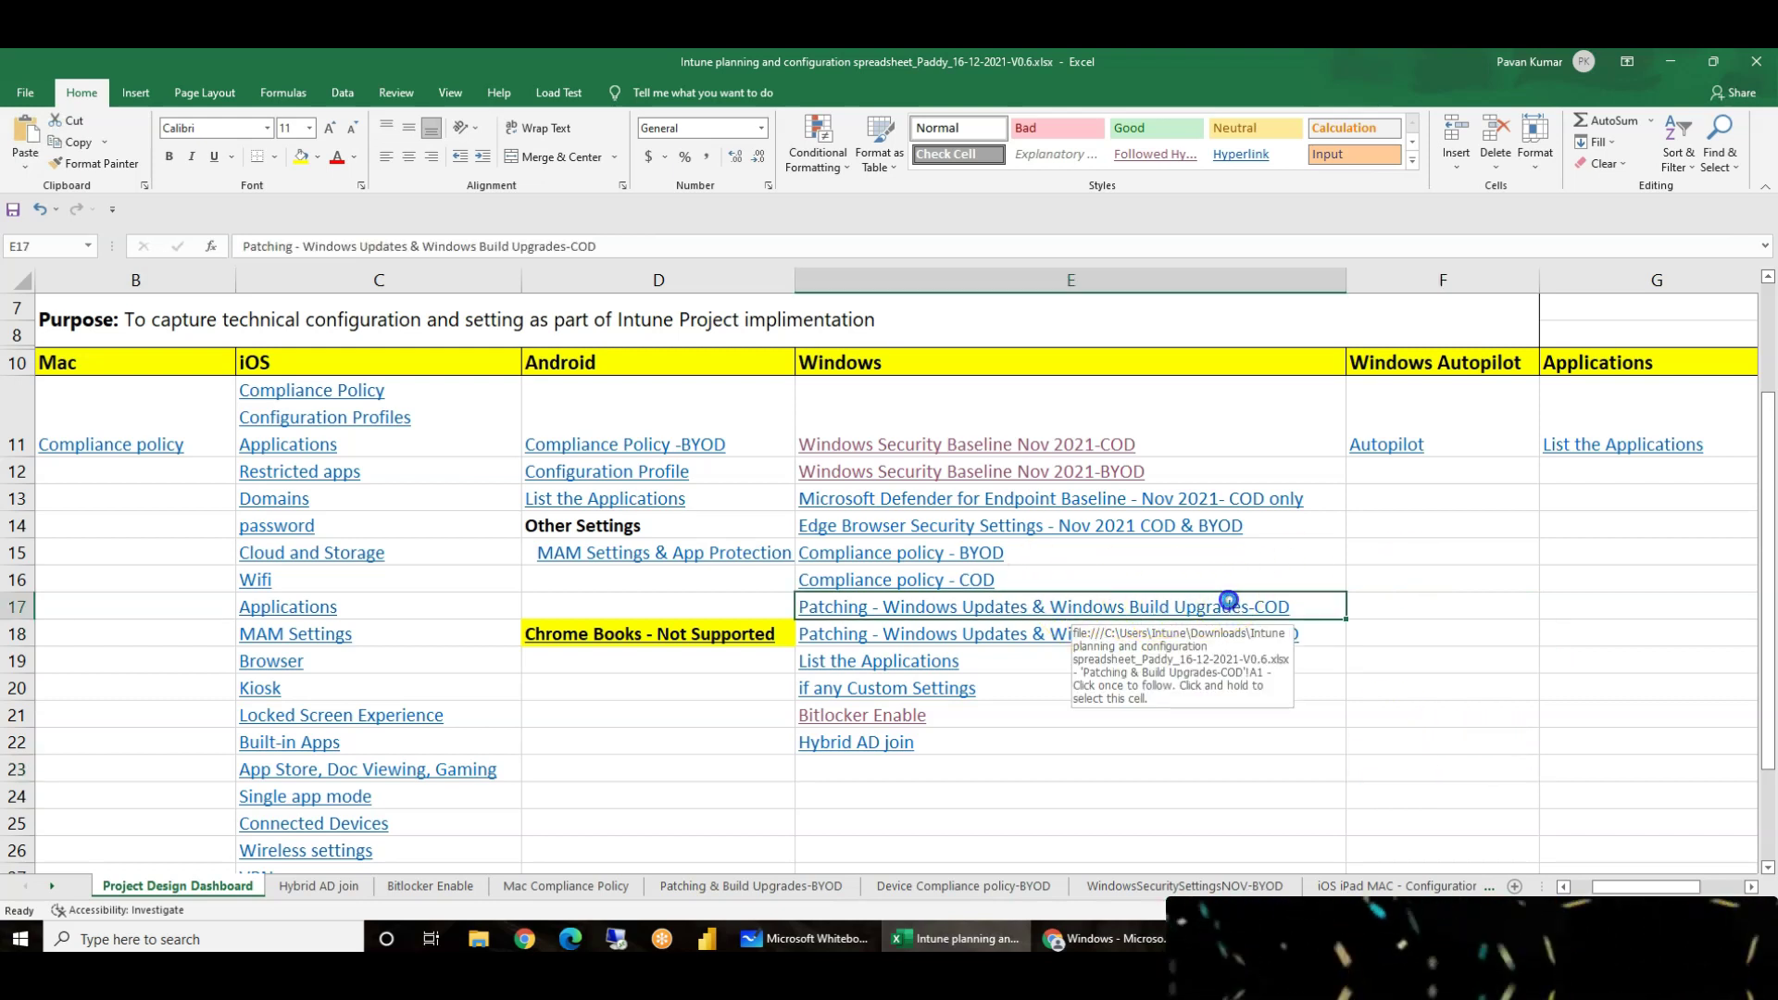
{"action": "scroll", "coordinate": [266, 715], "scroll_direction": "up", "scroll_amount": 4}
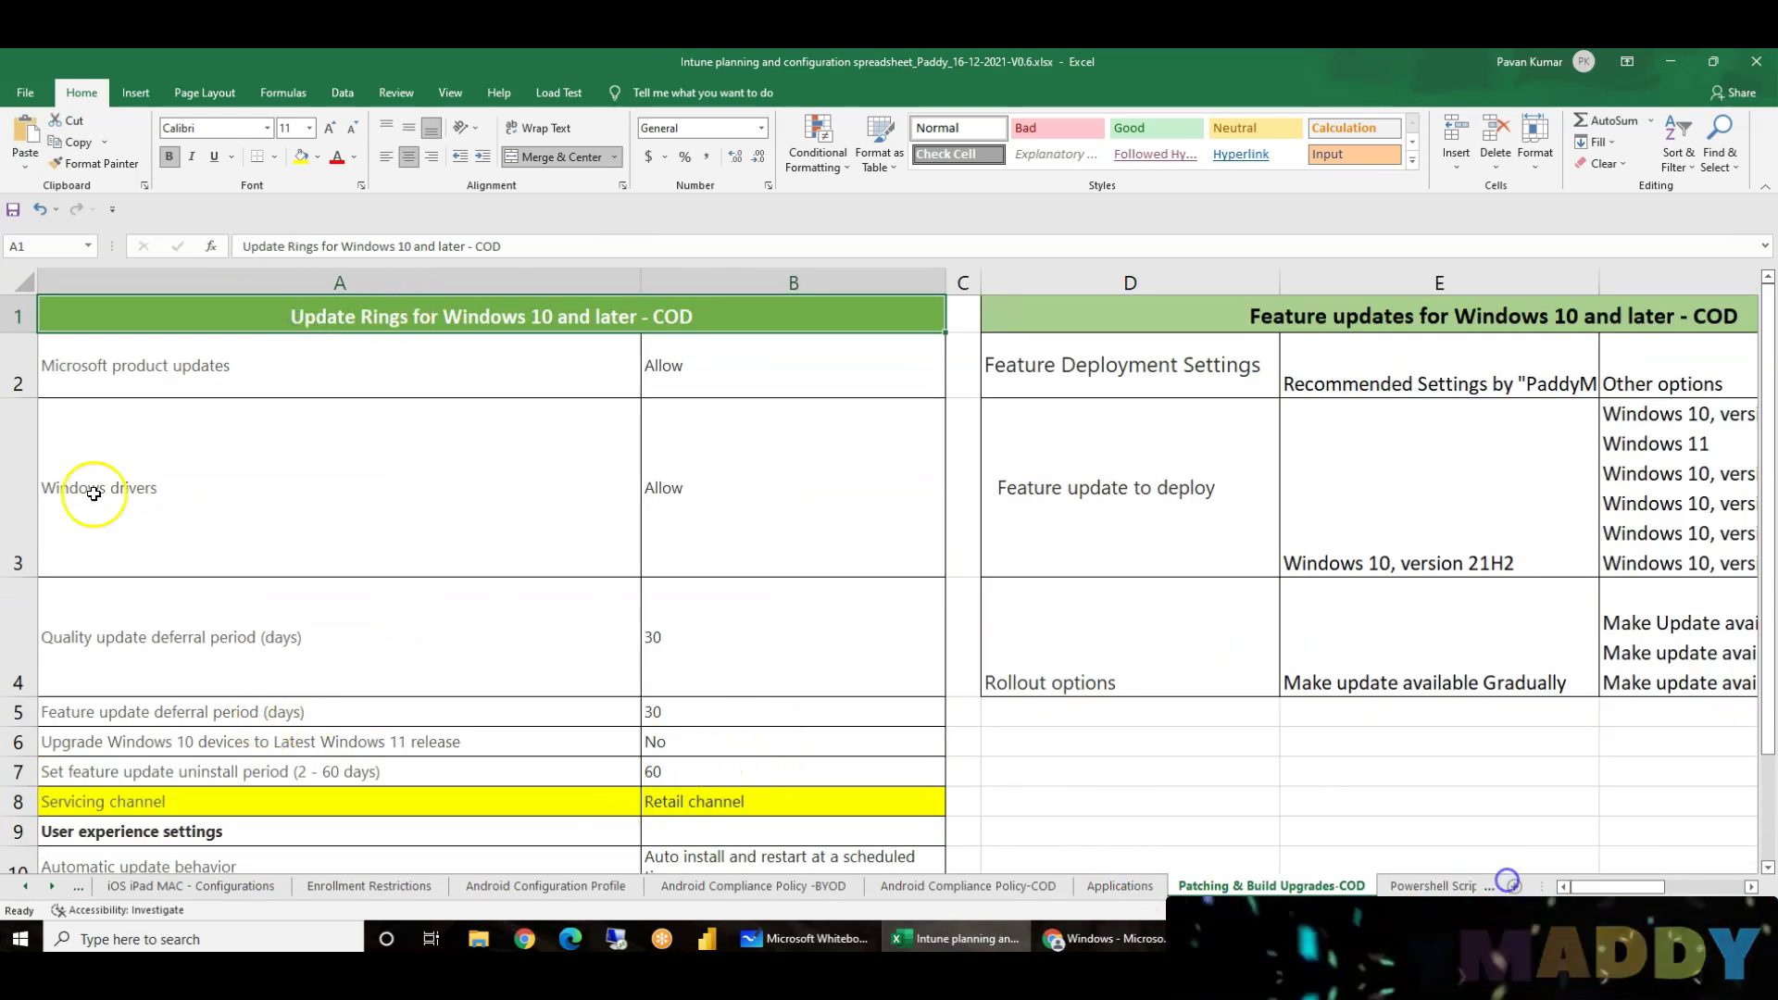
{"action": "scroll", "coordinate": [125, 509], "scroll_direction": "up", "scroll_amount": 1}
{"action": "scroll", "coordinate": [110, 501], "scroll_direction": "up", "scroll_amount": 1}
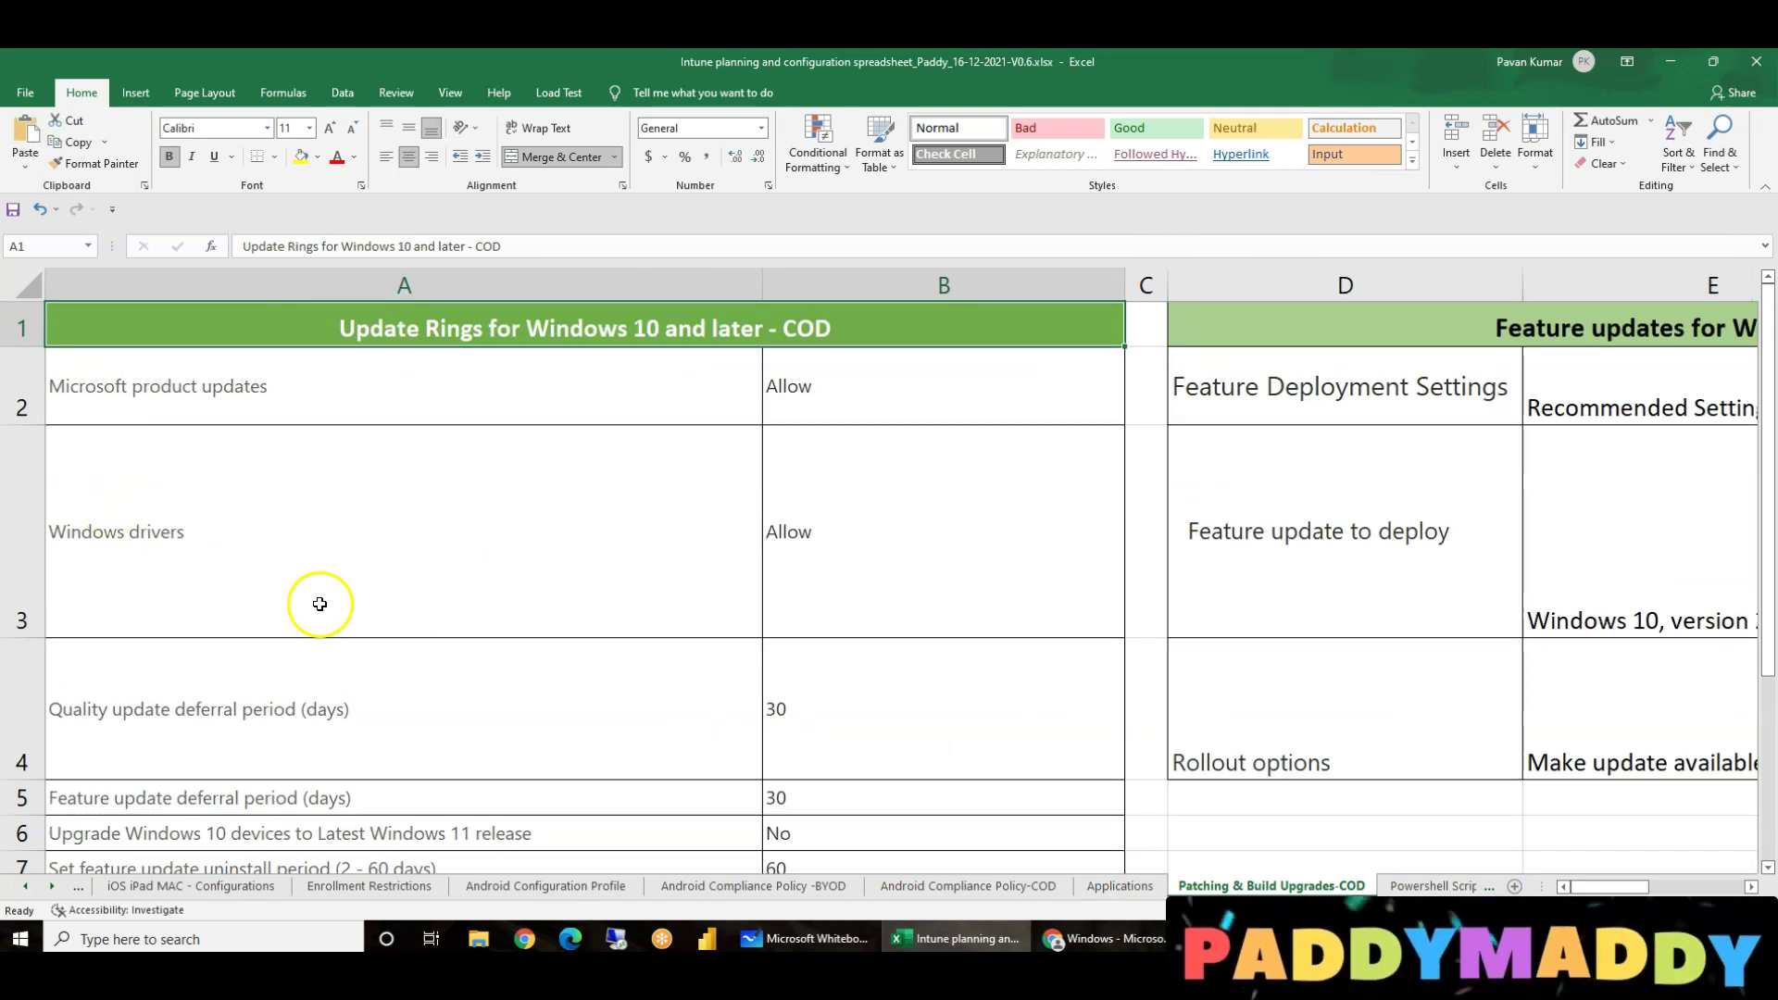
{"action": "left_click", "coordinate": [190, 387]}
{"action": "left_click", "coordinate": [445, 398]}
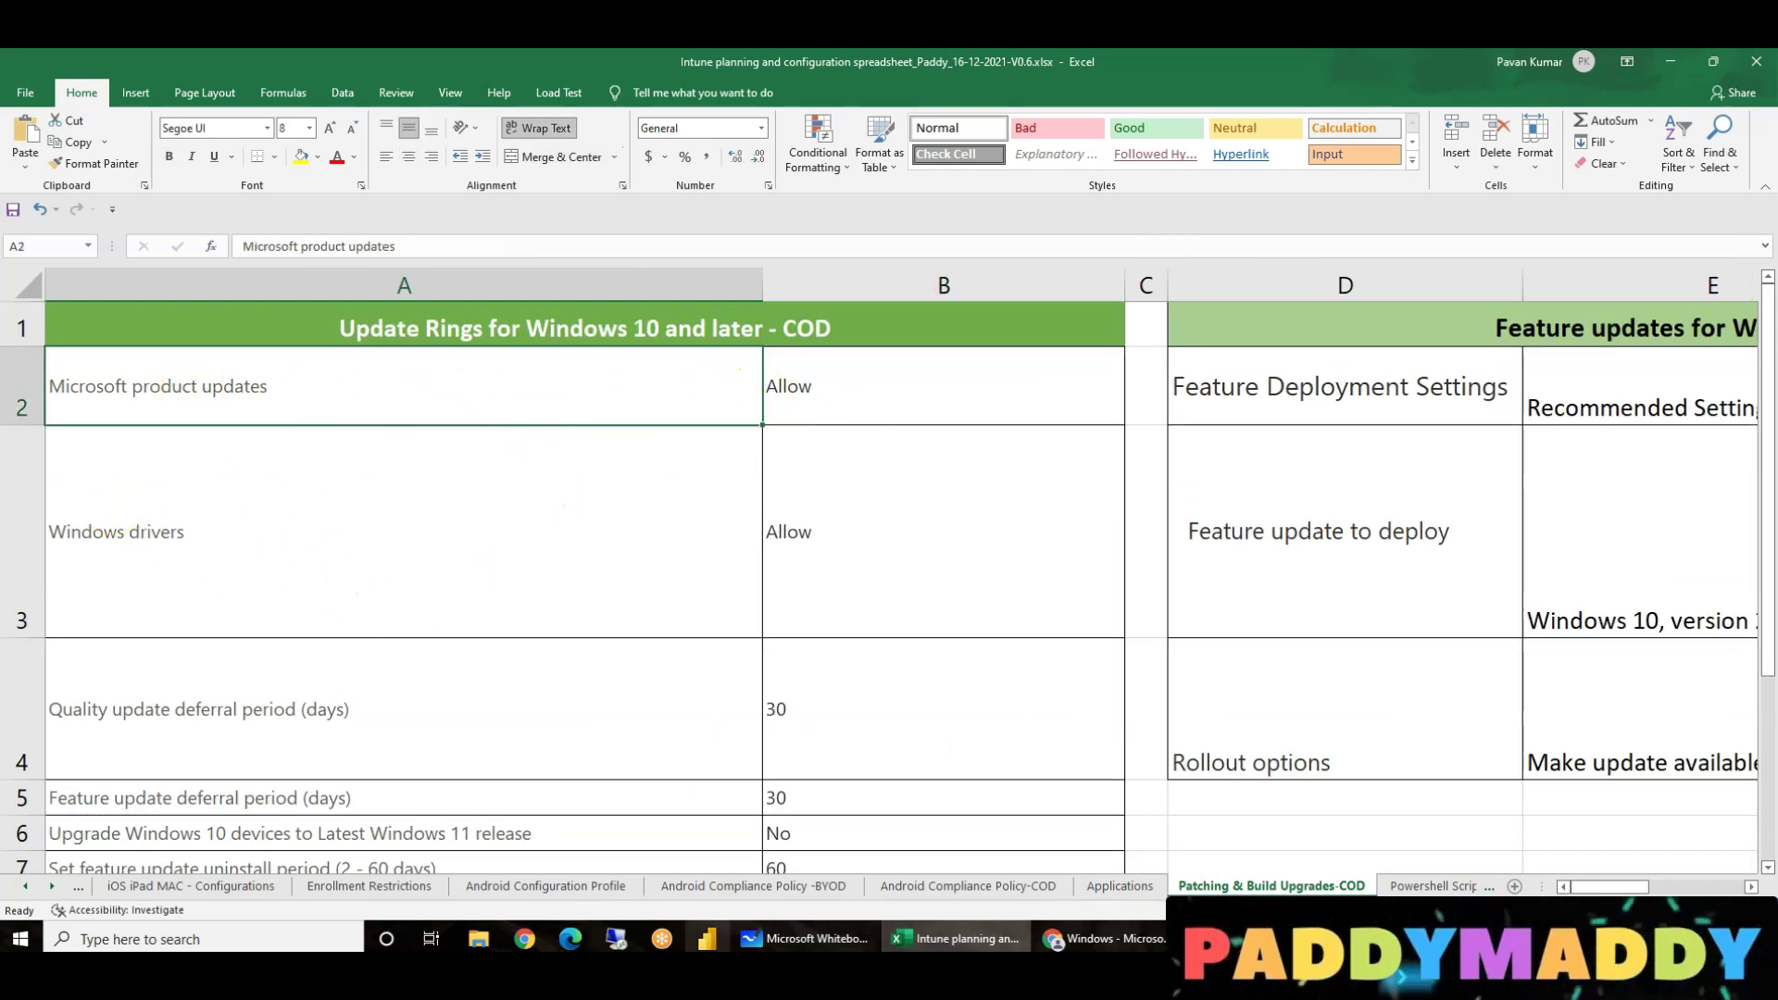
Switch back to the Microsoft Endpoint Manager admin center and start a new update ring profile.
{"action": "mouse_move", "coordinate": [997, 947]}
{"action": "left_click", "coordinate": [1107, 938]}
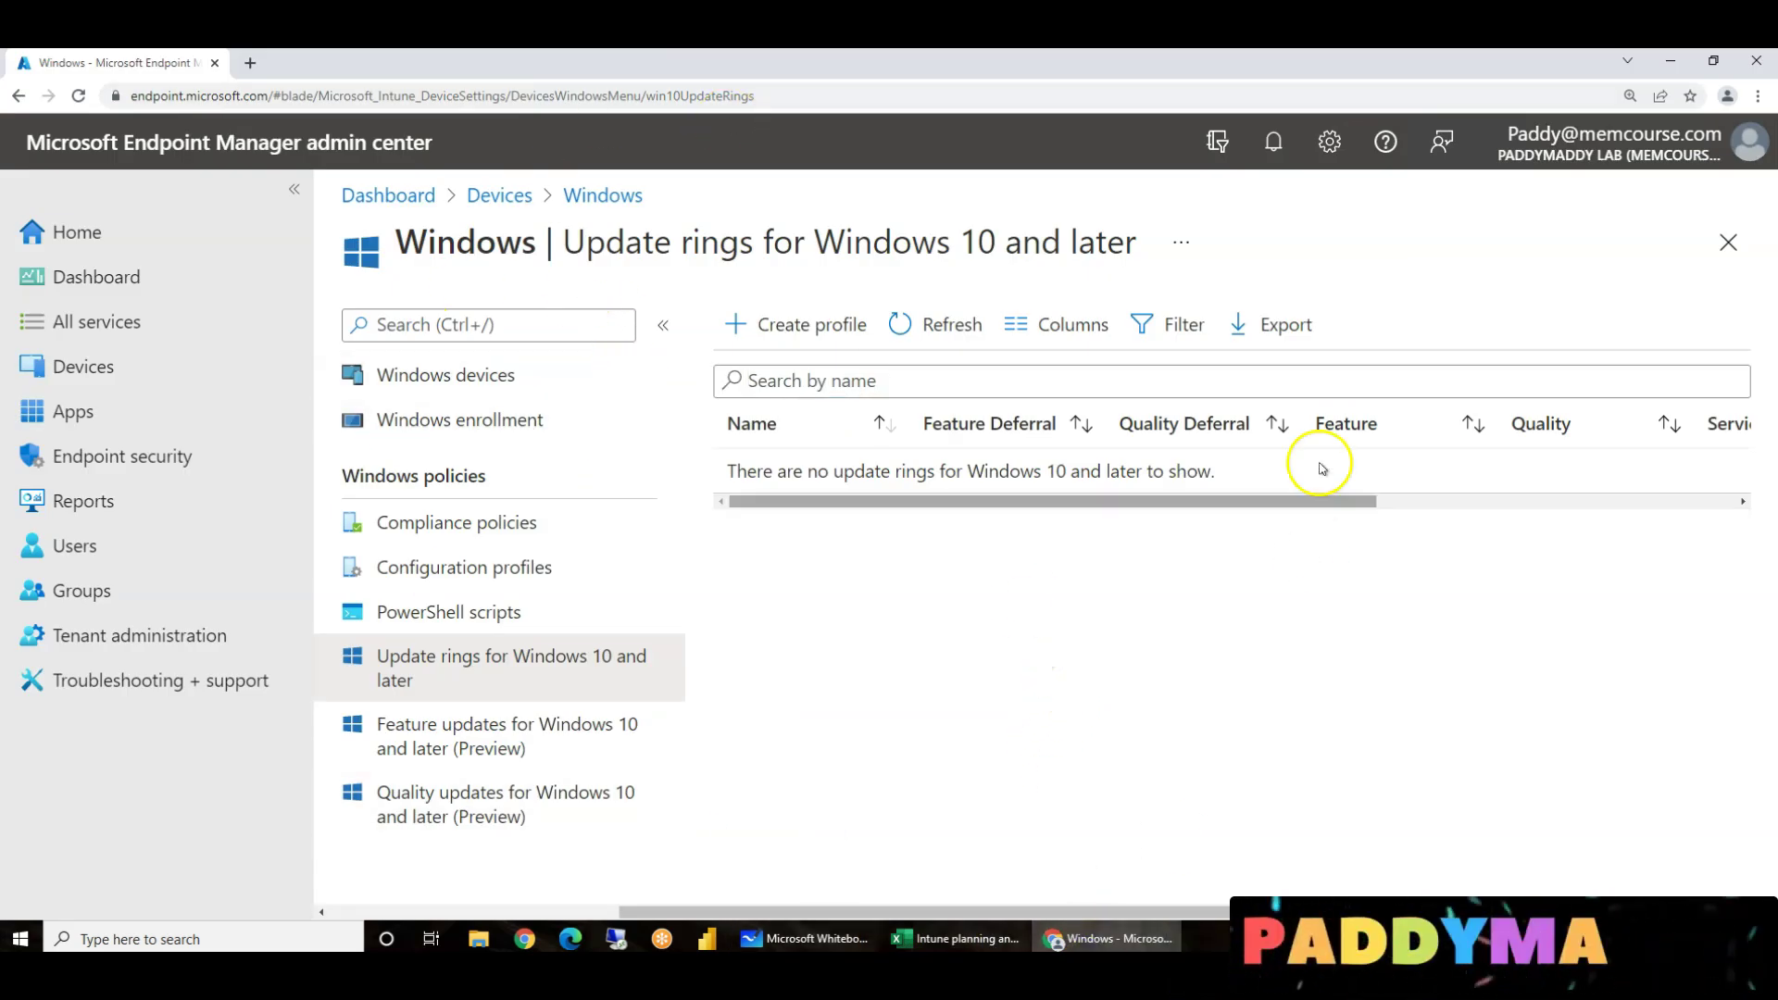
{"action": "left_click", "coordinate": [810, 320]}
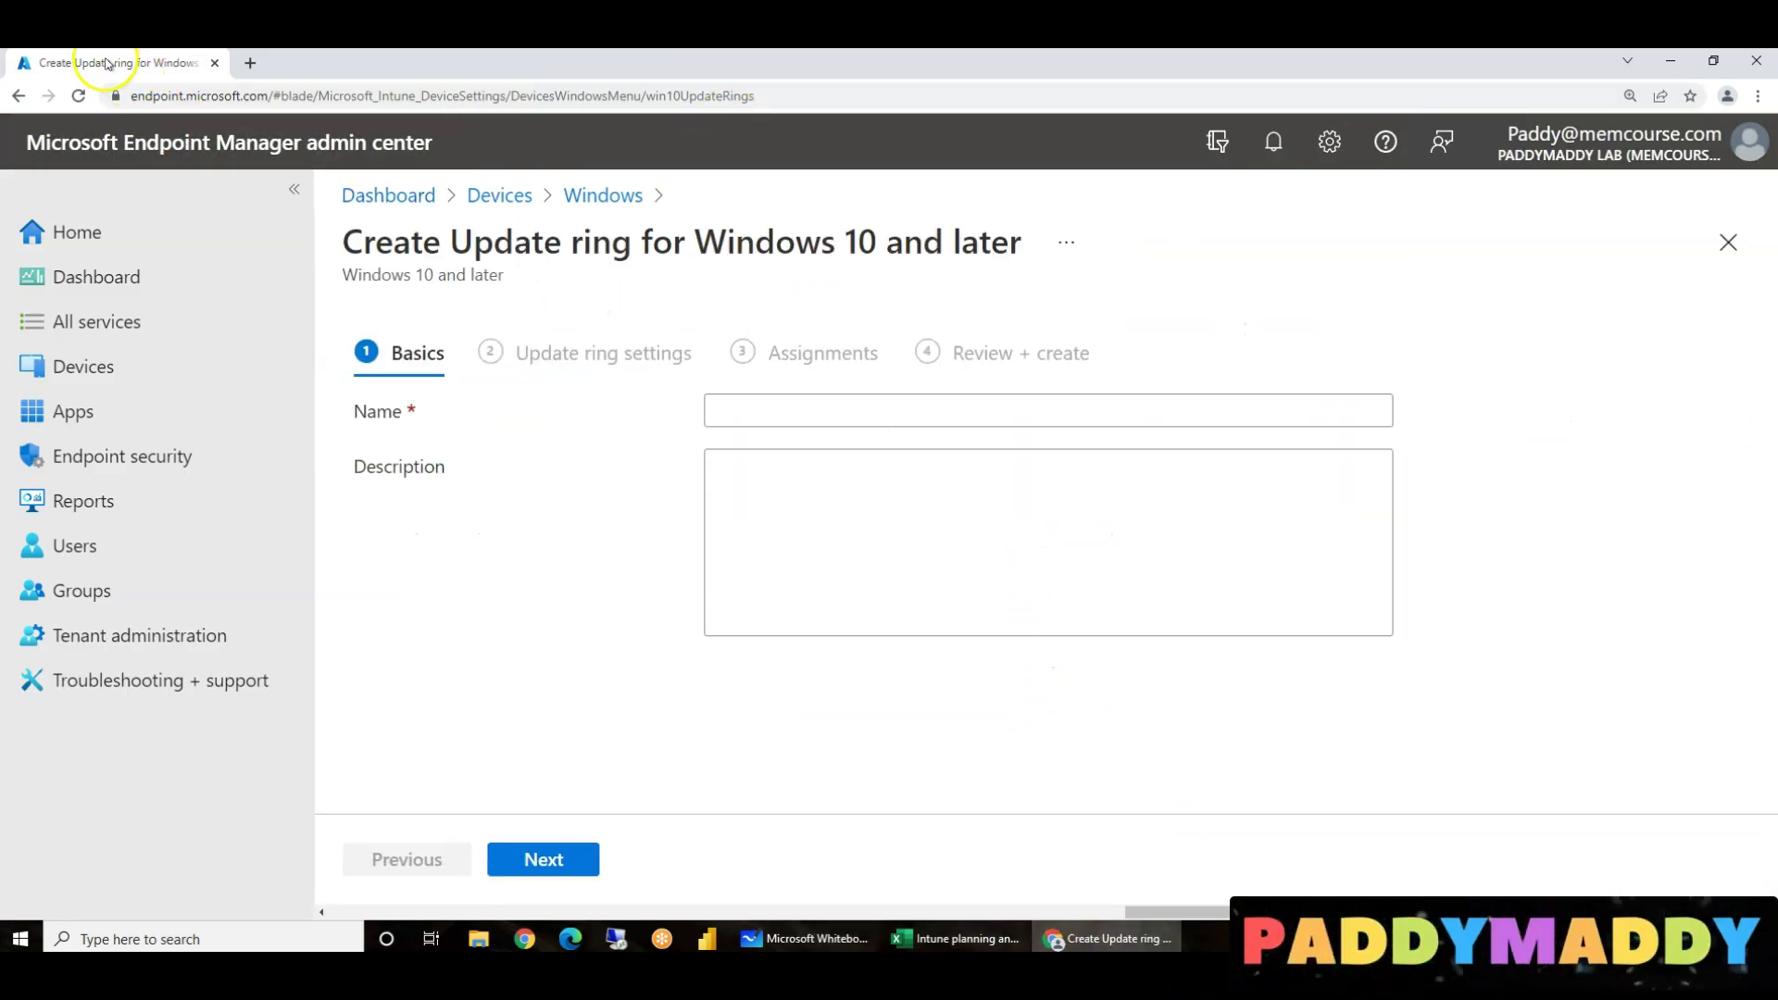
Name the profile "Update ring for Windows 10 and later - COD Devices" and continue to the update ring settings.
{"action": "left_click", "coordinate": [734, 417]}
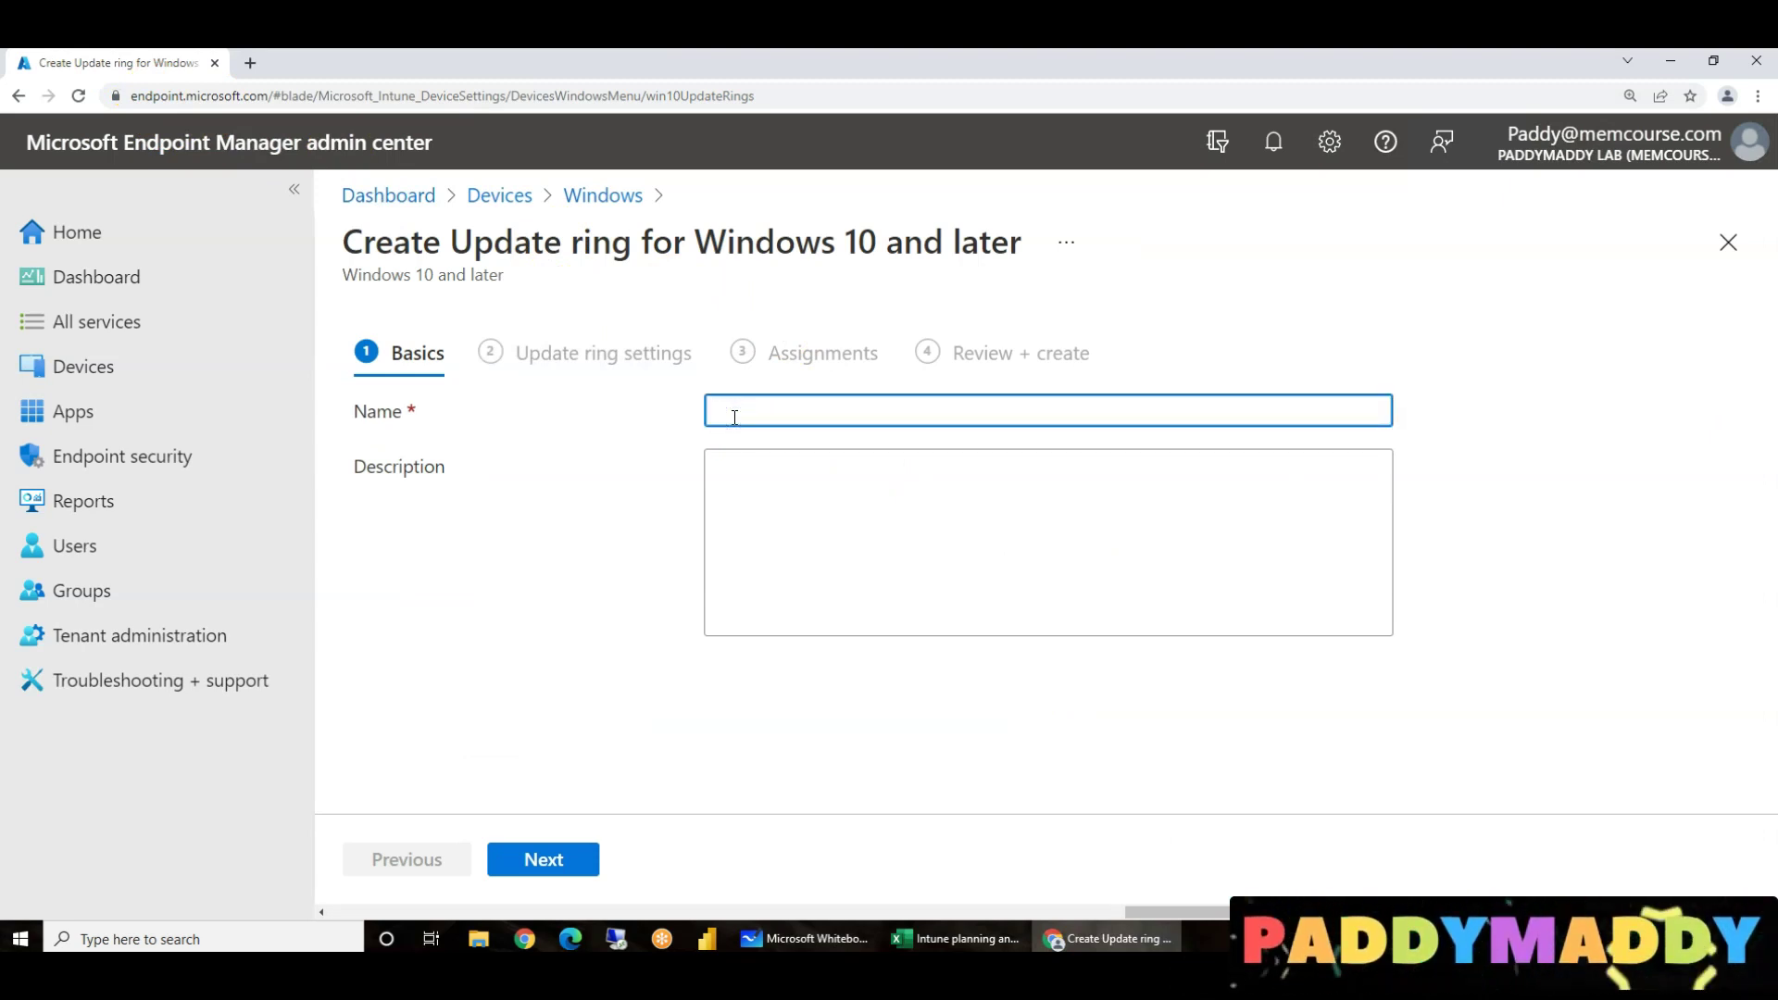
{"action": "left_click_drag", "start_coordinate": [454, 237], "coordinate": [1024, 238]}
{"action": "key", "text": "ctrl+c"}
{"action": "left_click", "coordinate": [871, 404]}
{"action": "key", "text": "ctrl+v"}
{"action": "type", "text": "- COD"}
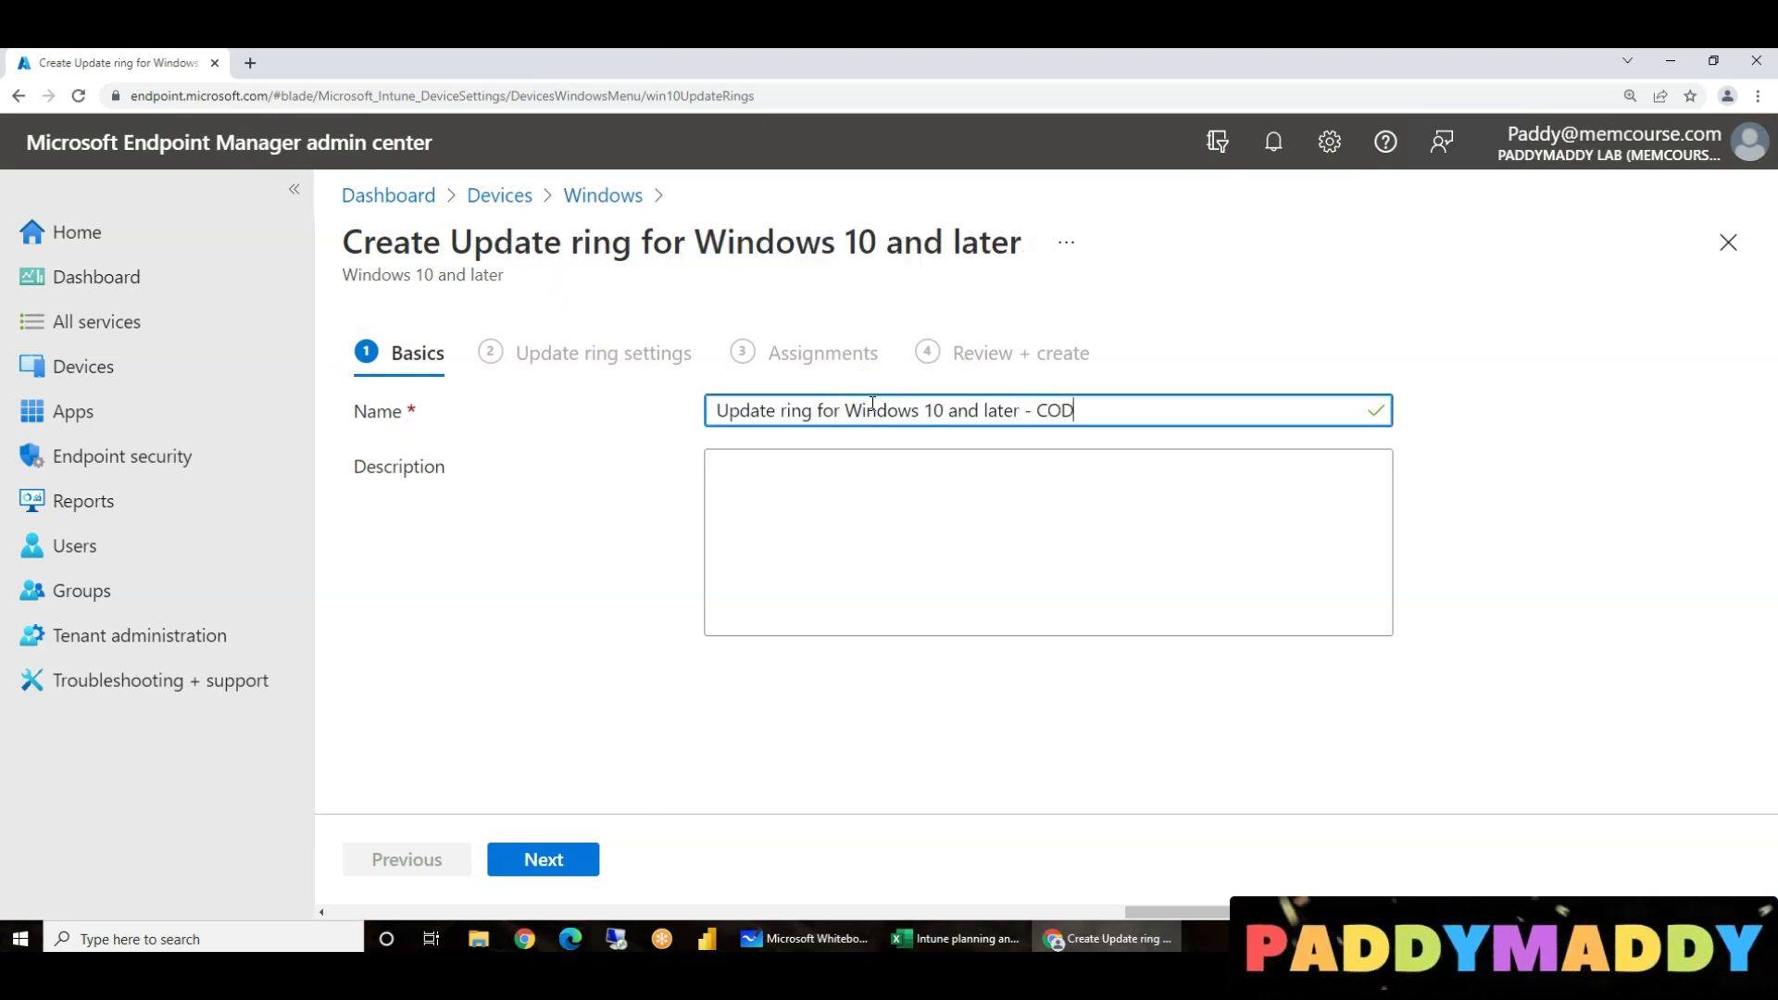
{"action": "type", "text": " Devices"}
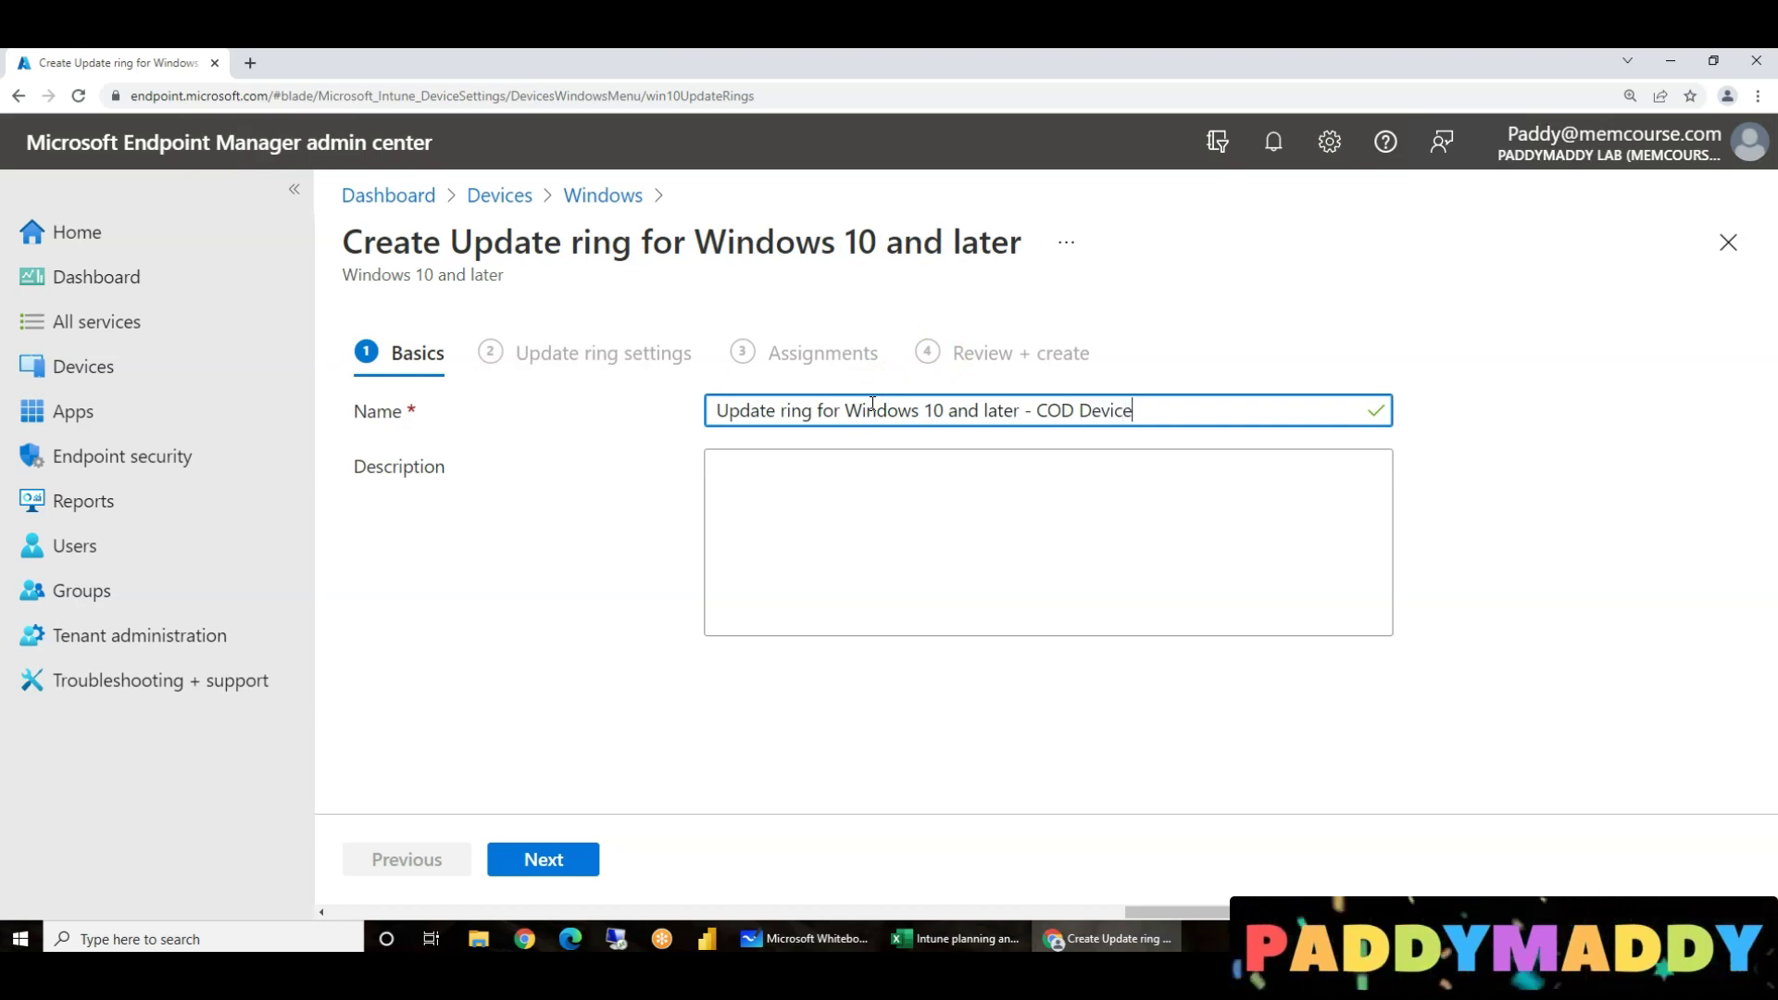
{"action": "left_click", "coordinate": [750, 537]}
{"action": "left_click", "coordinate": [1080, 555]}
{"action": "left_click", "coordinate": [540, 859]}
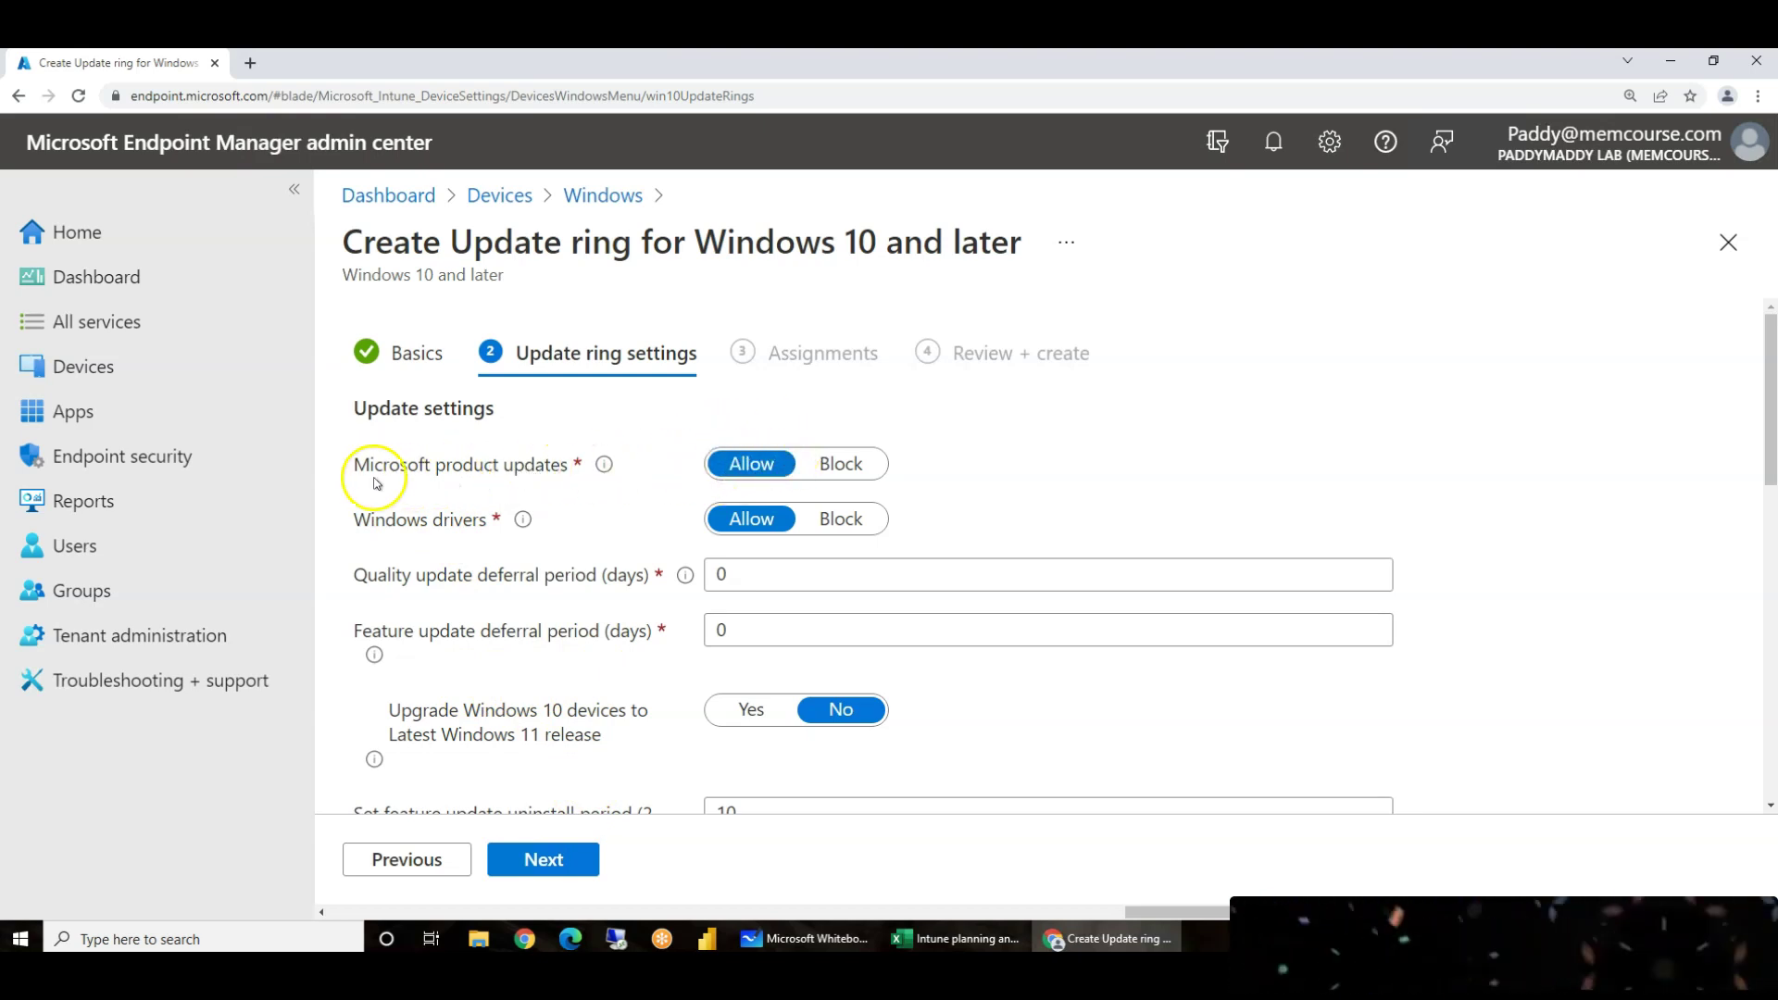
Examine the Microsoft product updates description and the Windows drivers setting in the update settings.
{"action": "mouse_move", "coordinate": [604, 464]}
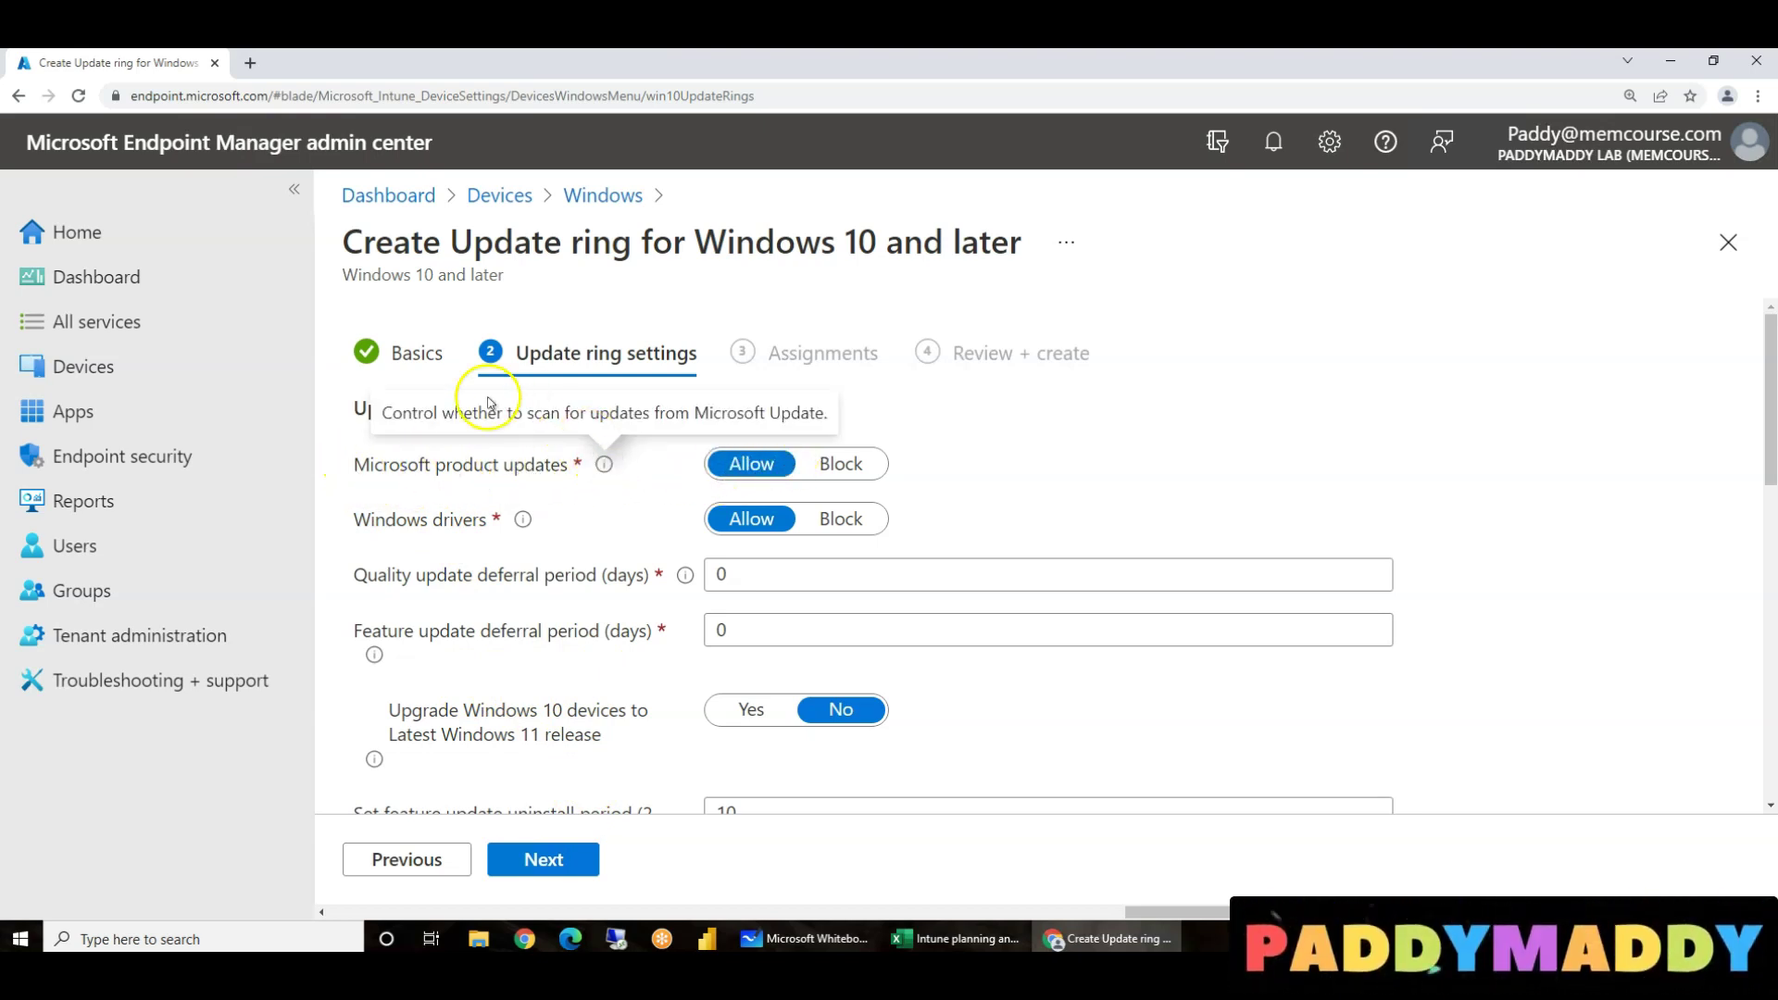
{"action": "left_click_drag", "start_coordinate": [693, 412], "coordinate": [810, 414]}
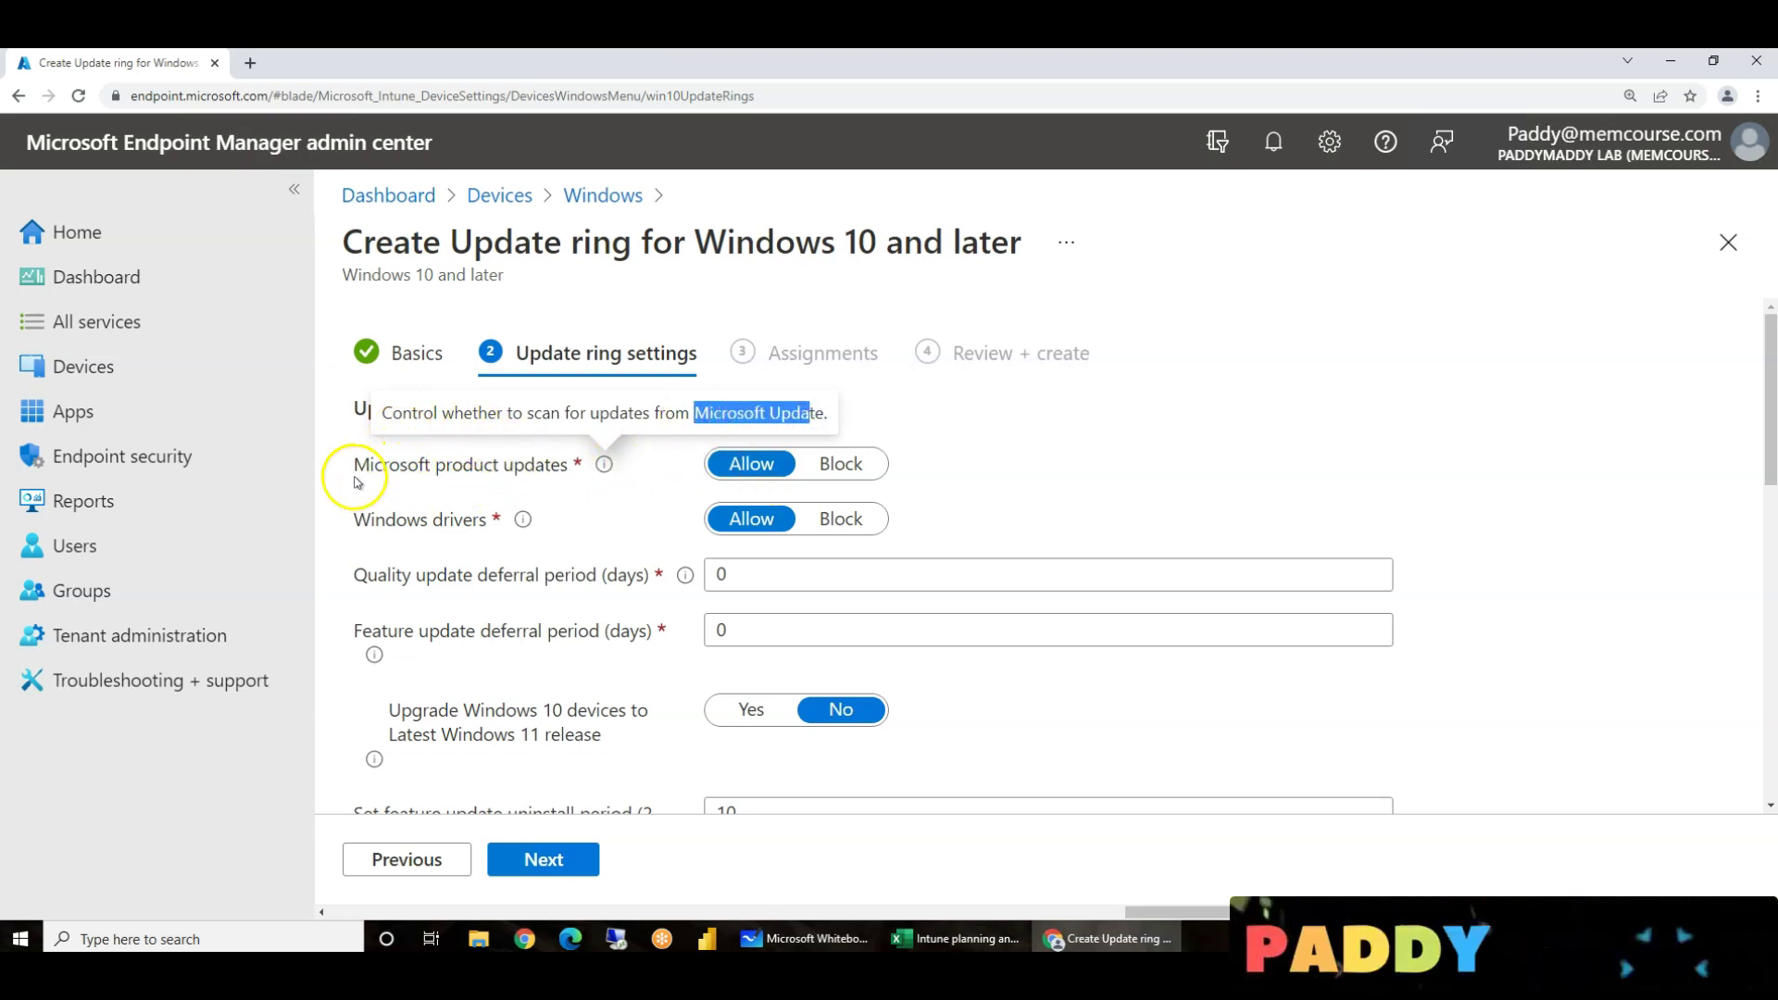
{"action": "scroll", "coordinate": [469, 505], "scroll_direction": "down", "scroll_amount": 1}
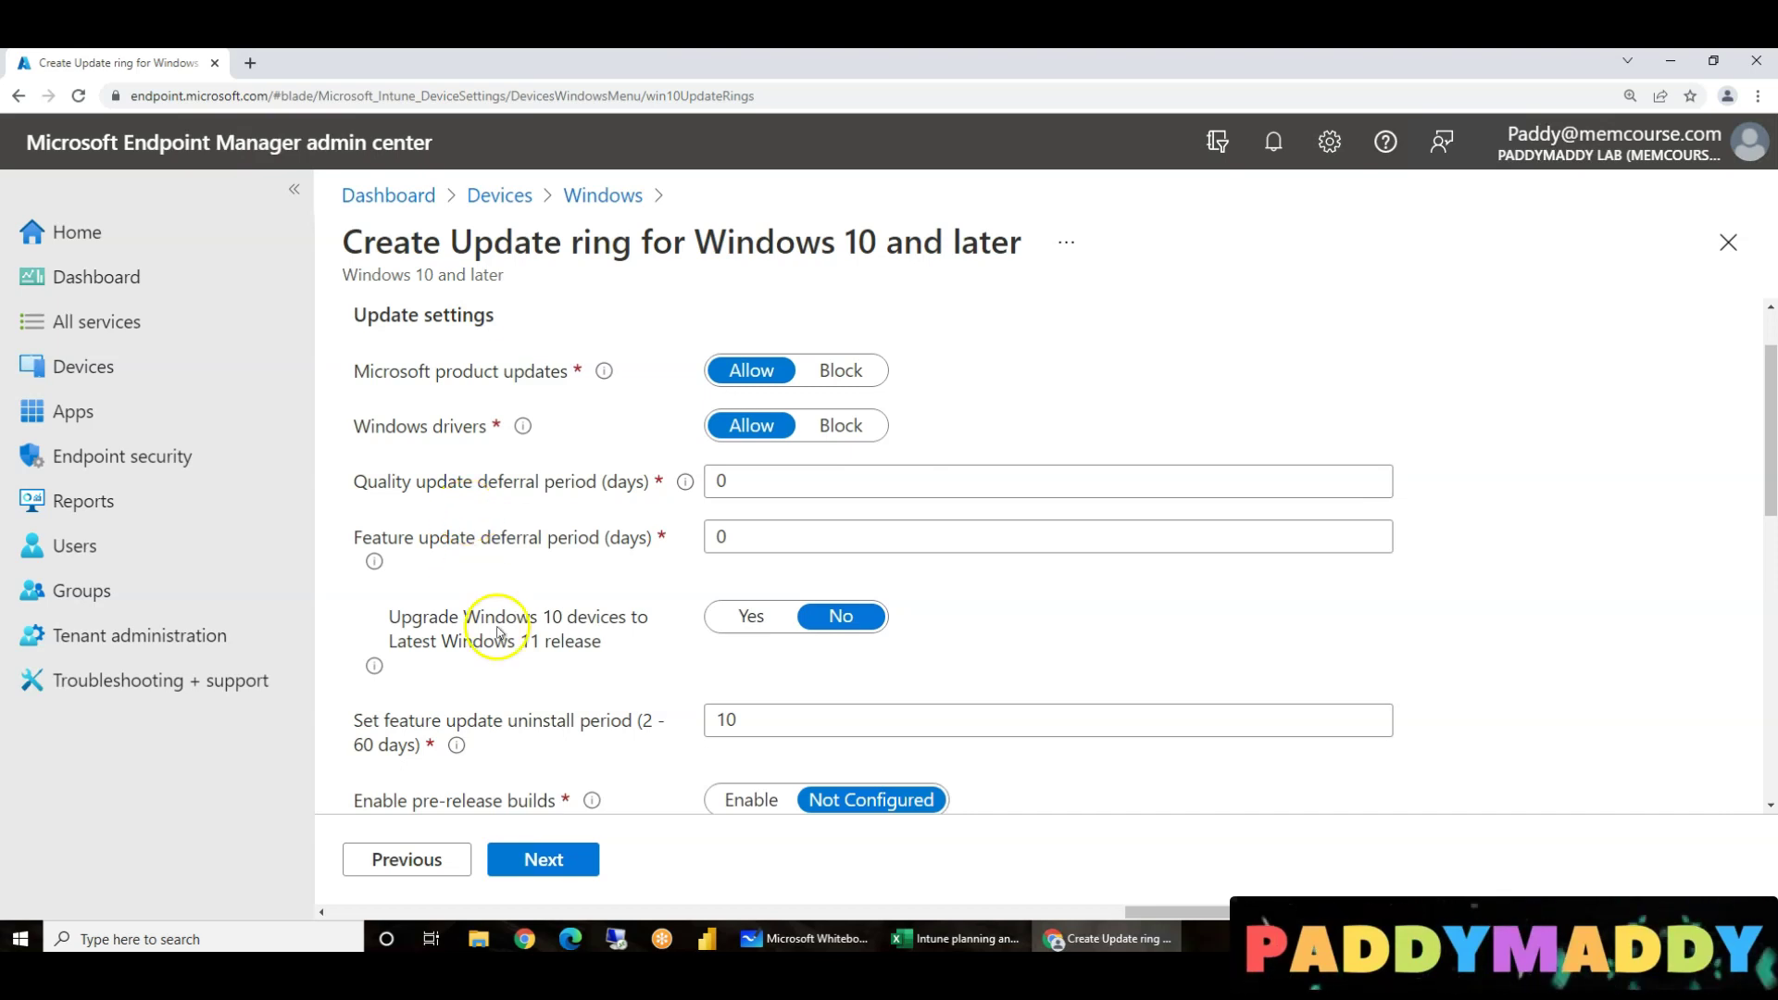
{"action": "left_click_drag", "start_coordinate": [359, 429], "coordinate": [496, 431]}
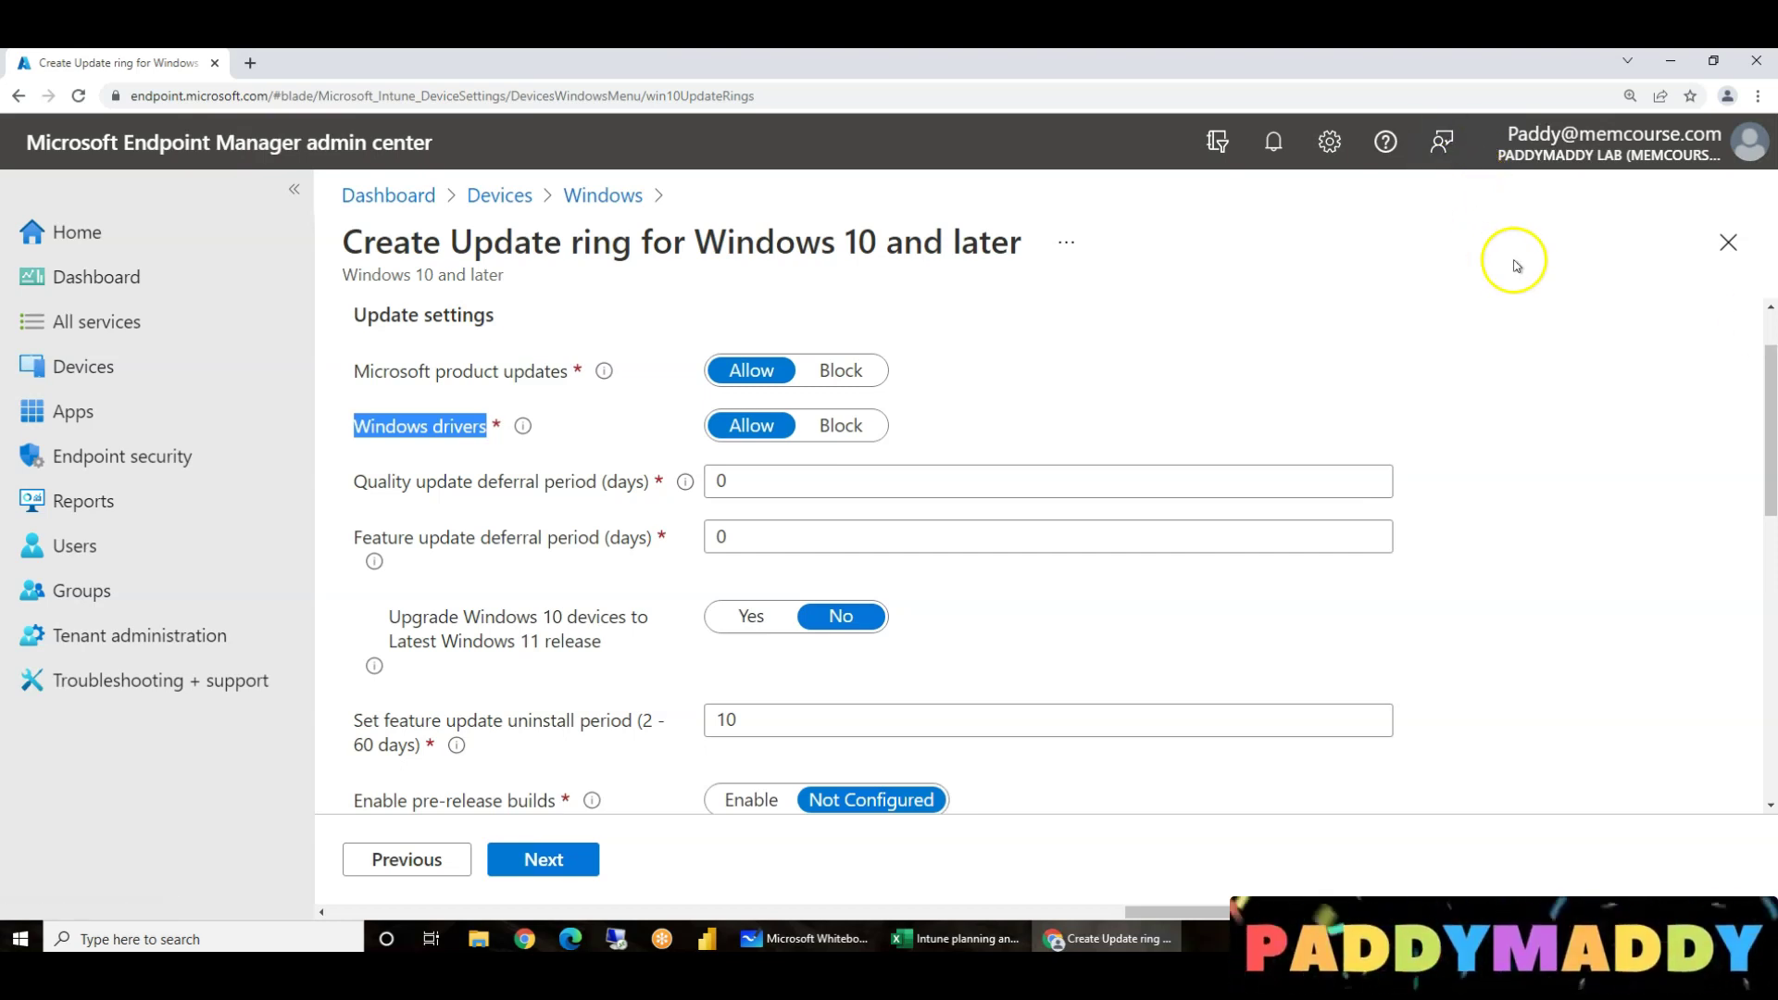
{"action": "triple_click", "coordinate": [438, 431]}
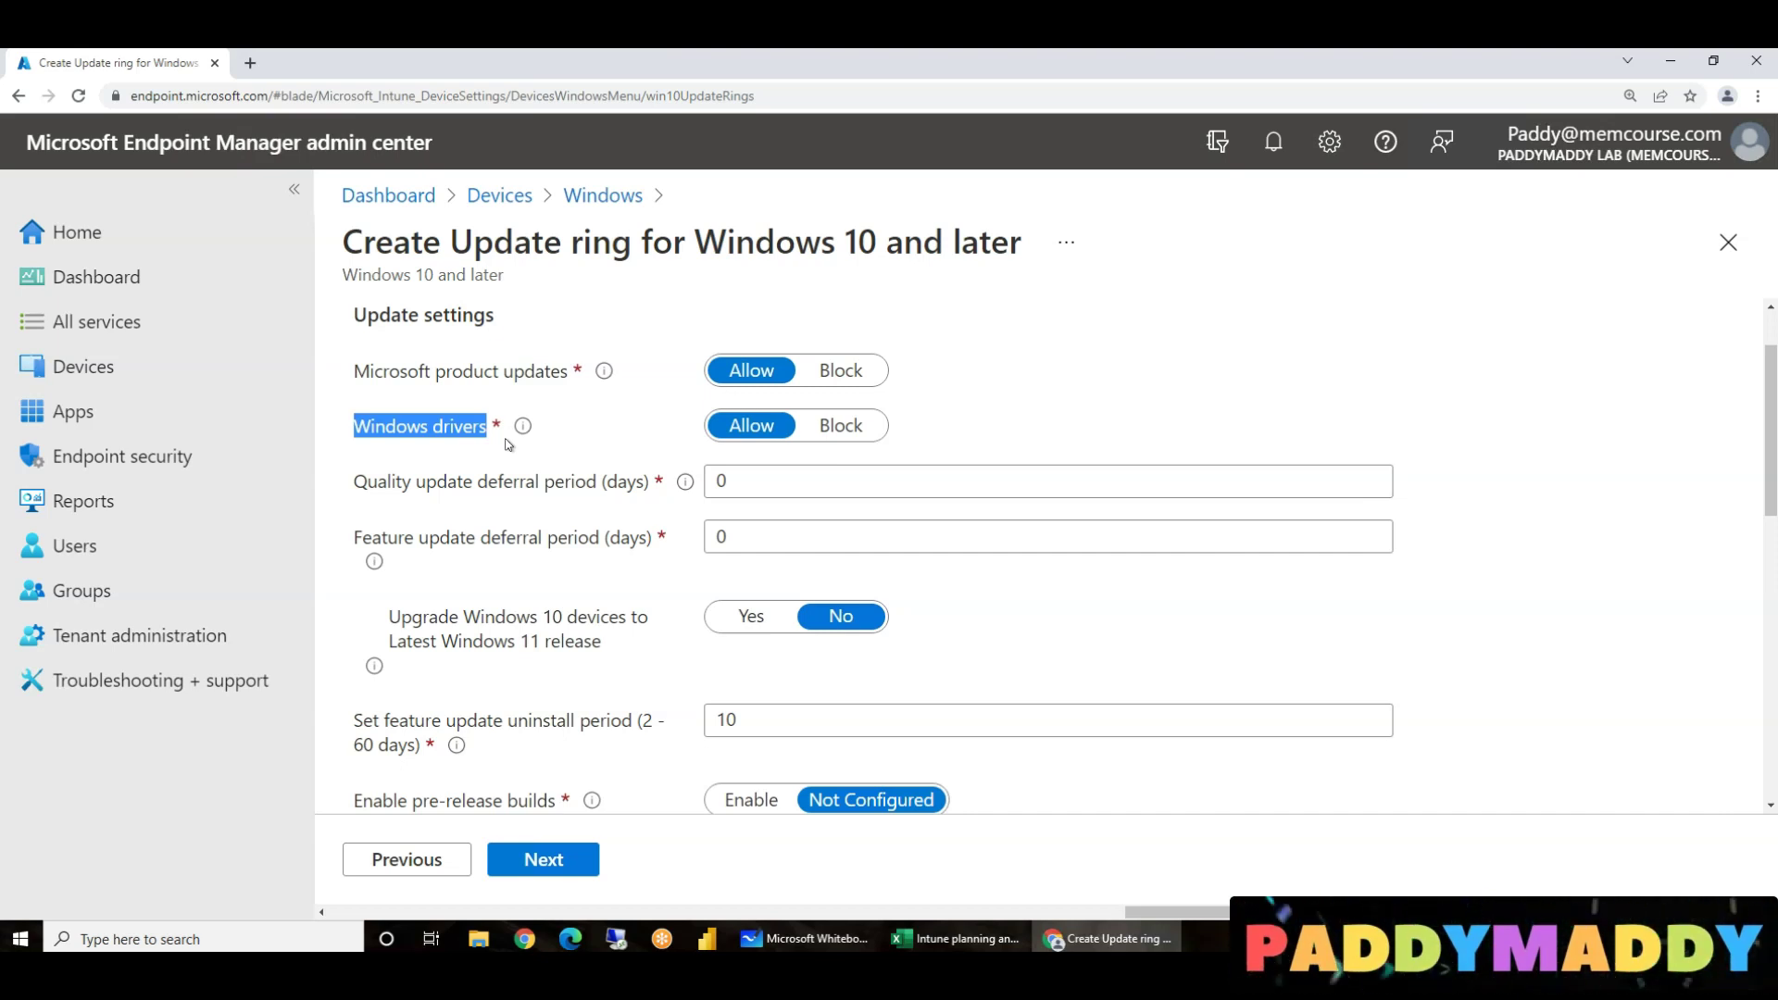
{"action": "left_click", "coordinate": [385, 455]}
{"action": "left_click_drag", "start_coordinate": [353, 426], "coordinate": [491, 425]}
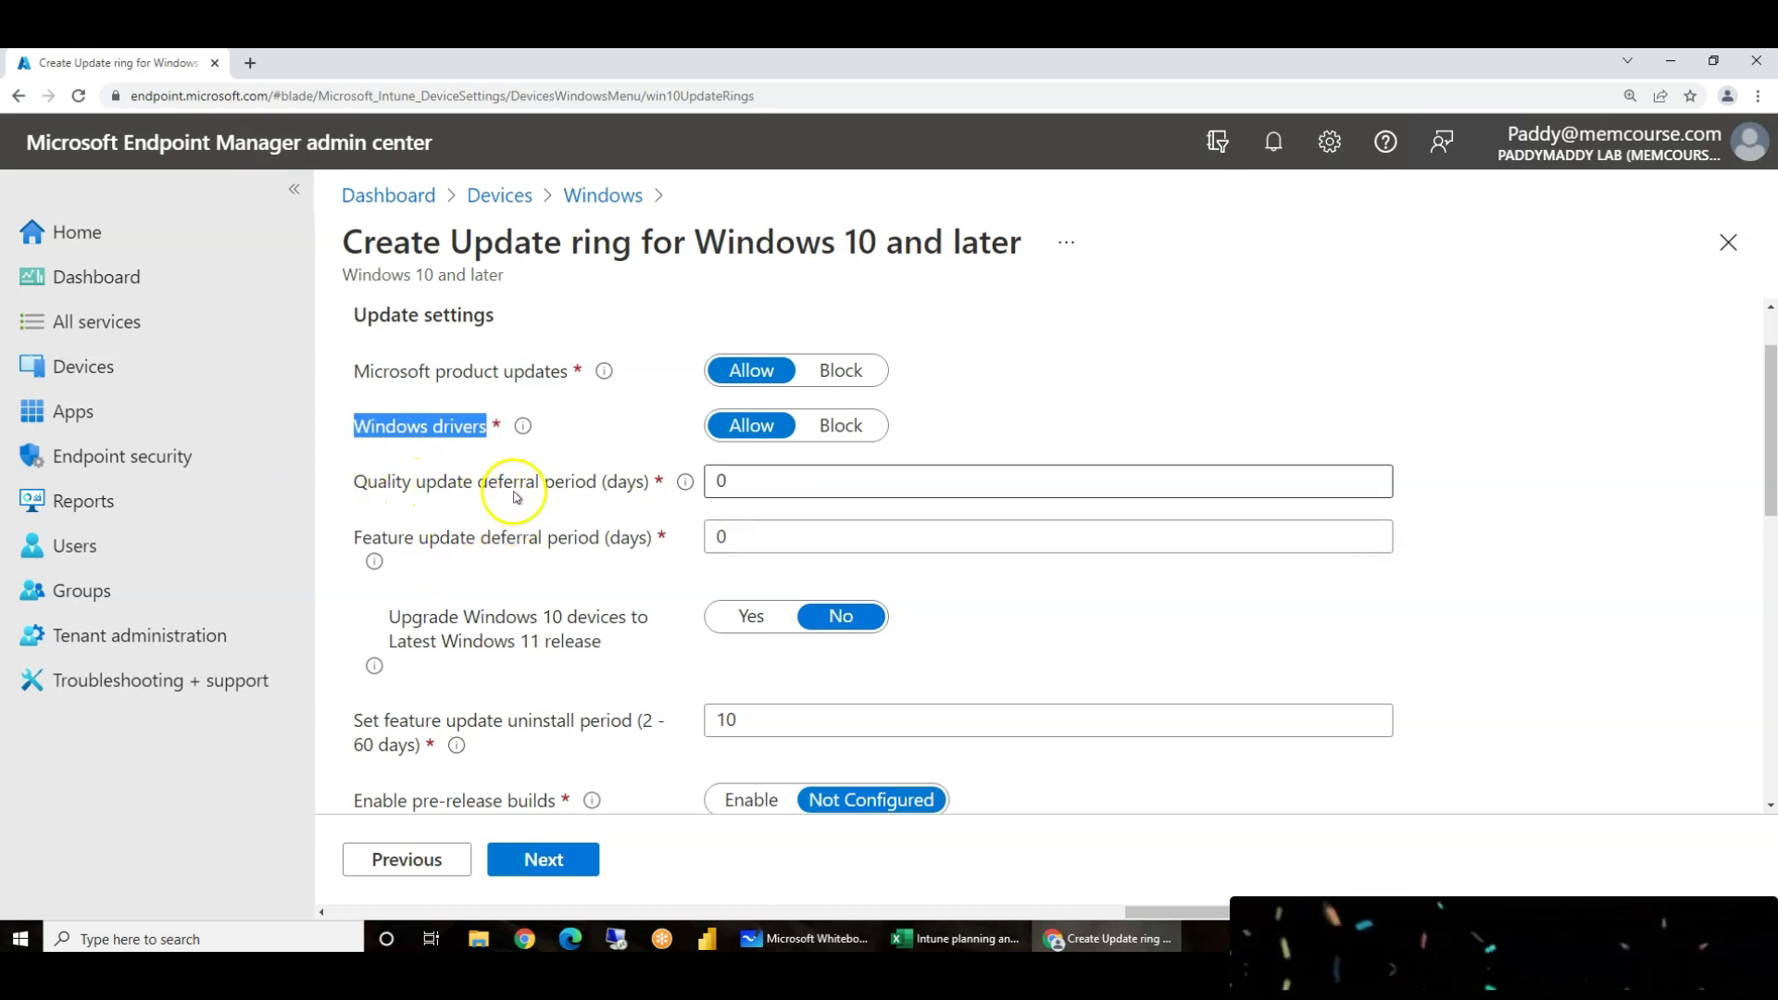
Check the description of the quality update deferral period and set the period to 5 days.
{"action": "mouse_move", "coordinate": [686, 483]}
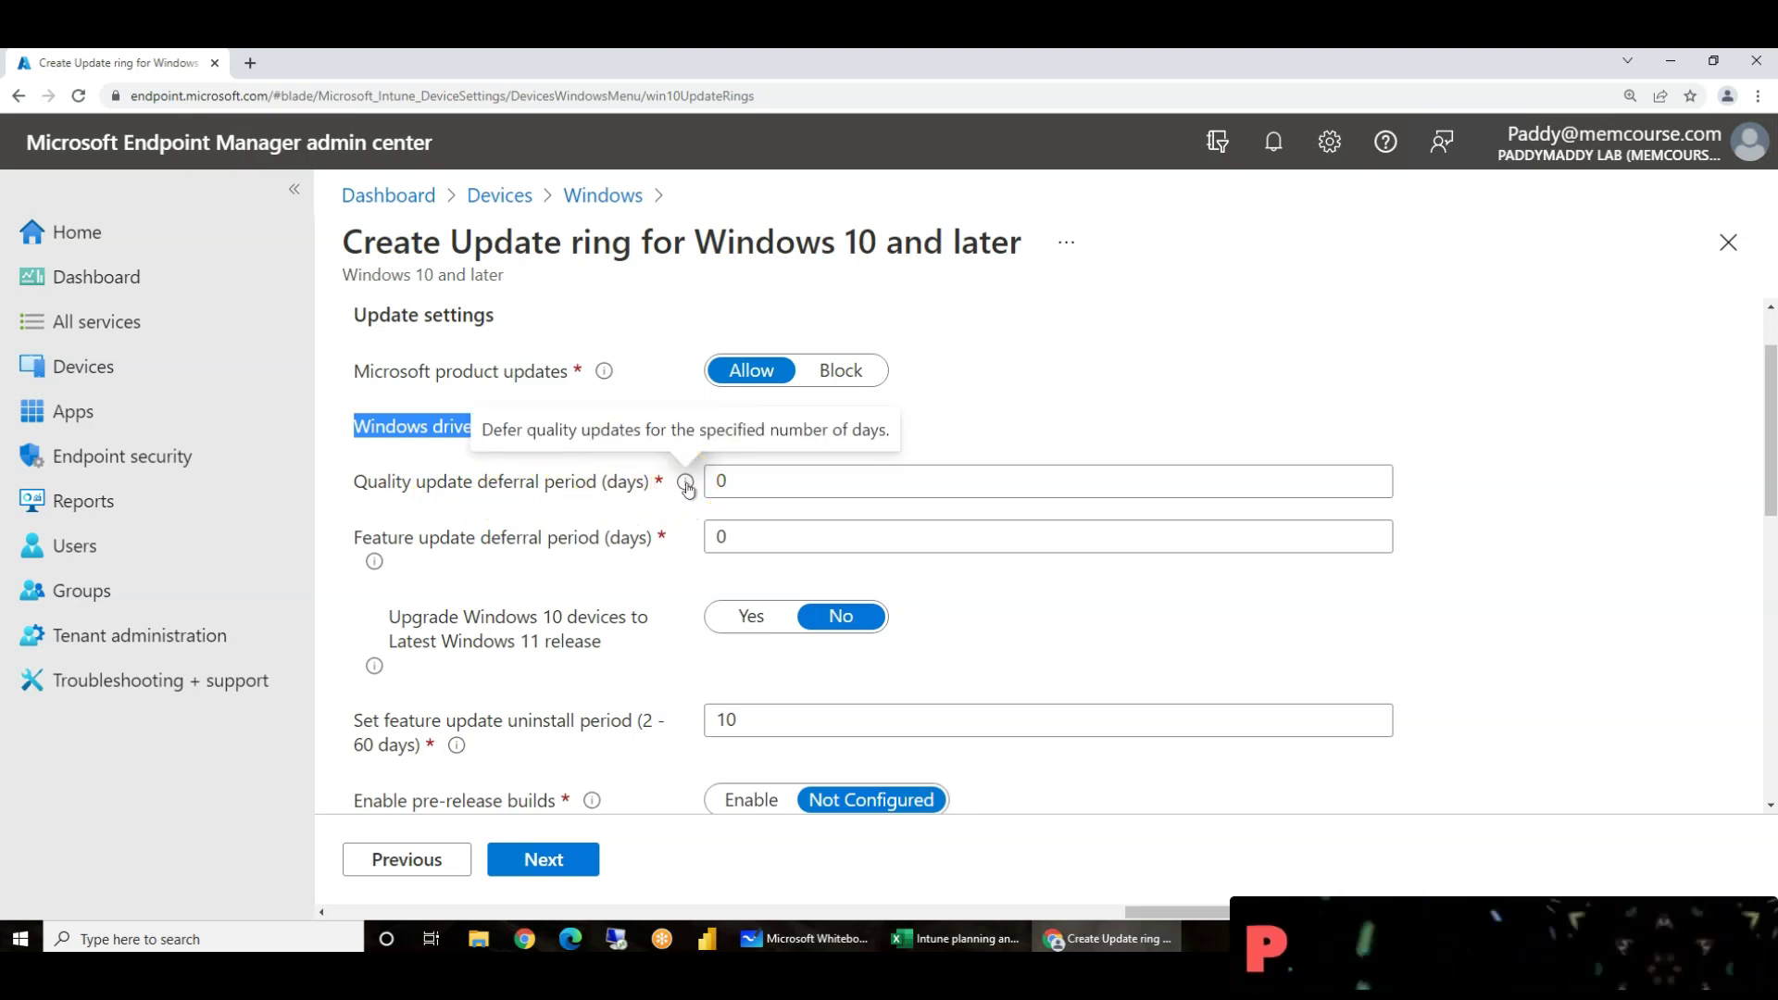
{"action": "double_click", "coordinate": [722, 481]}
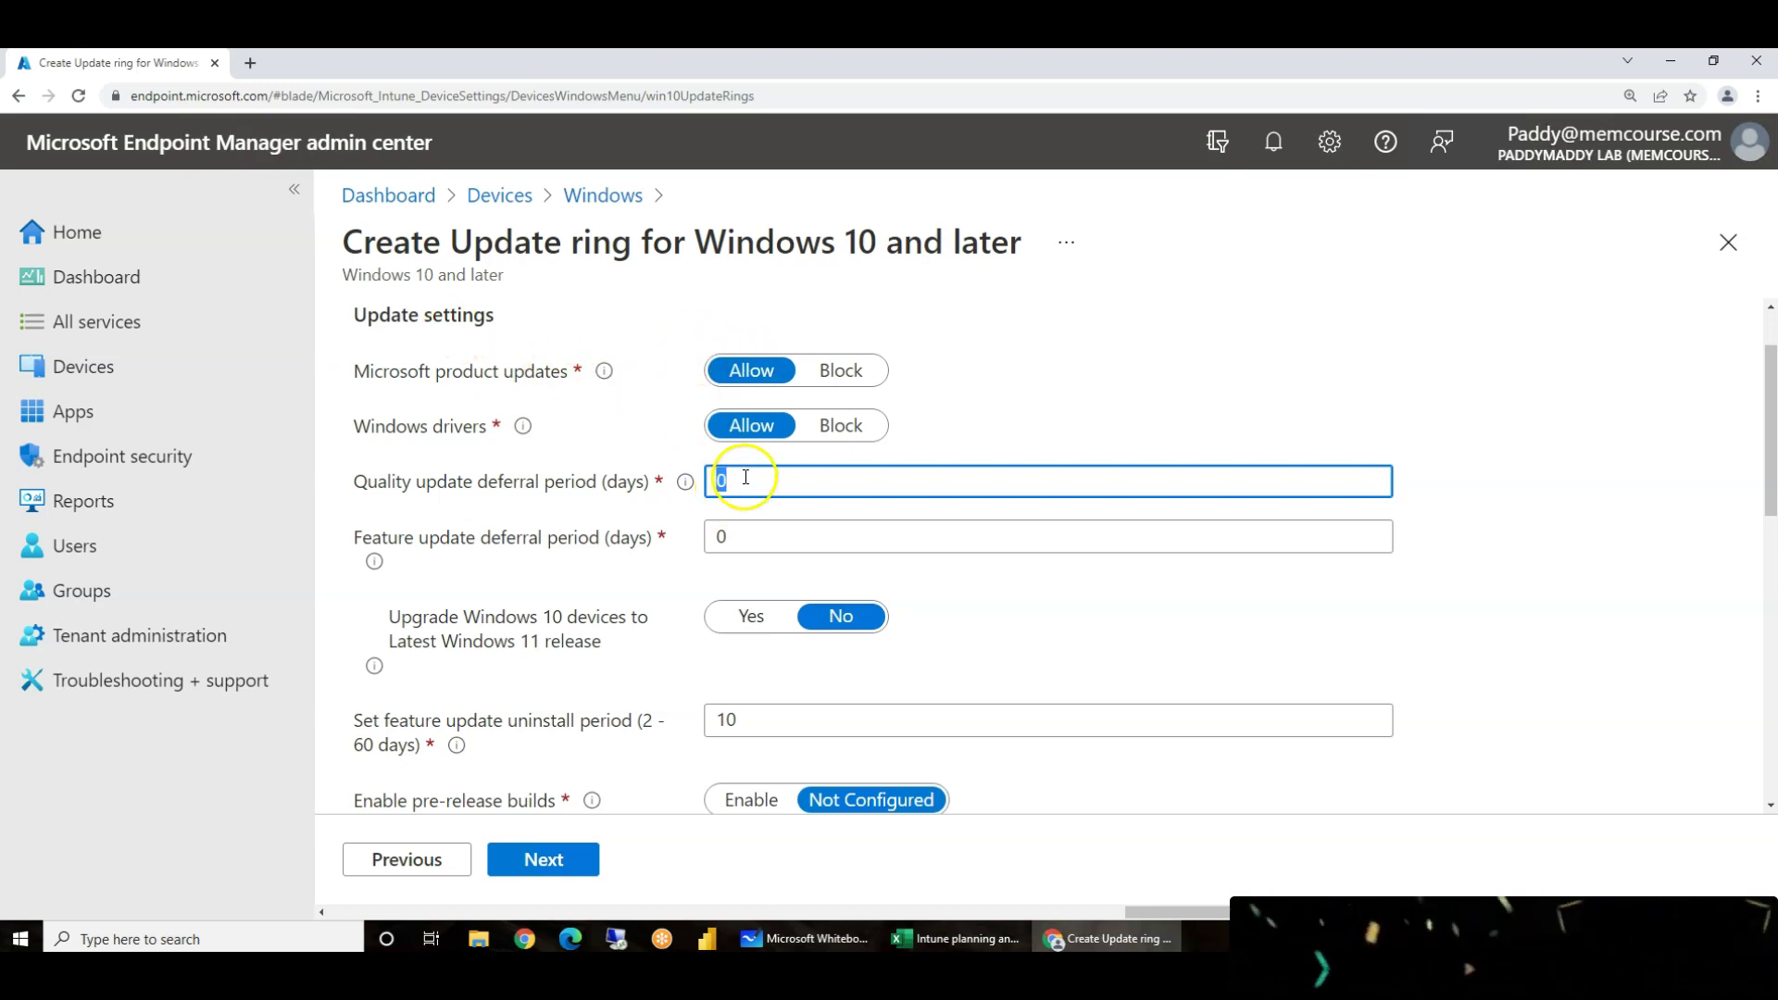
{"action": "type", "text": "5"}
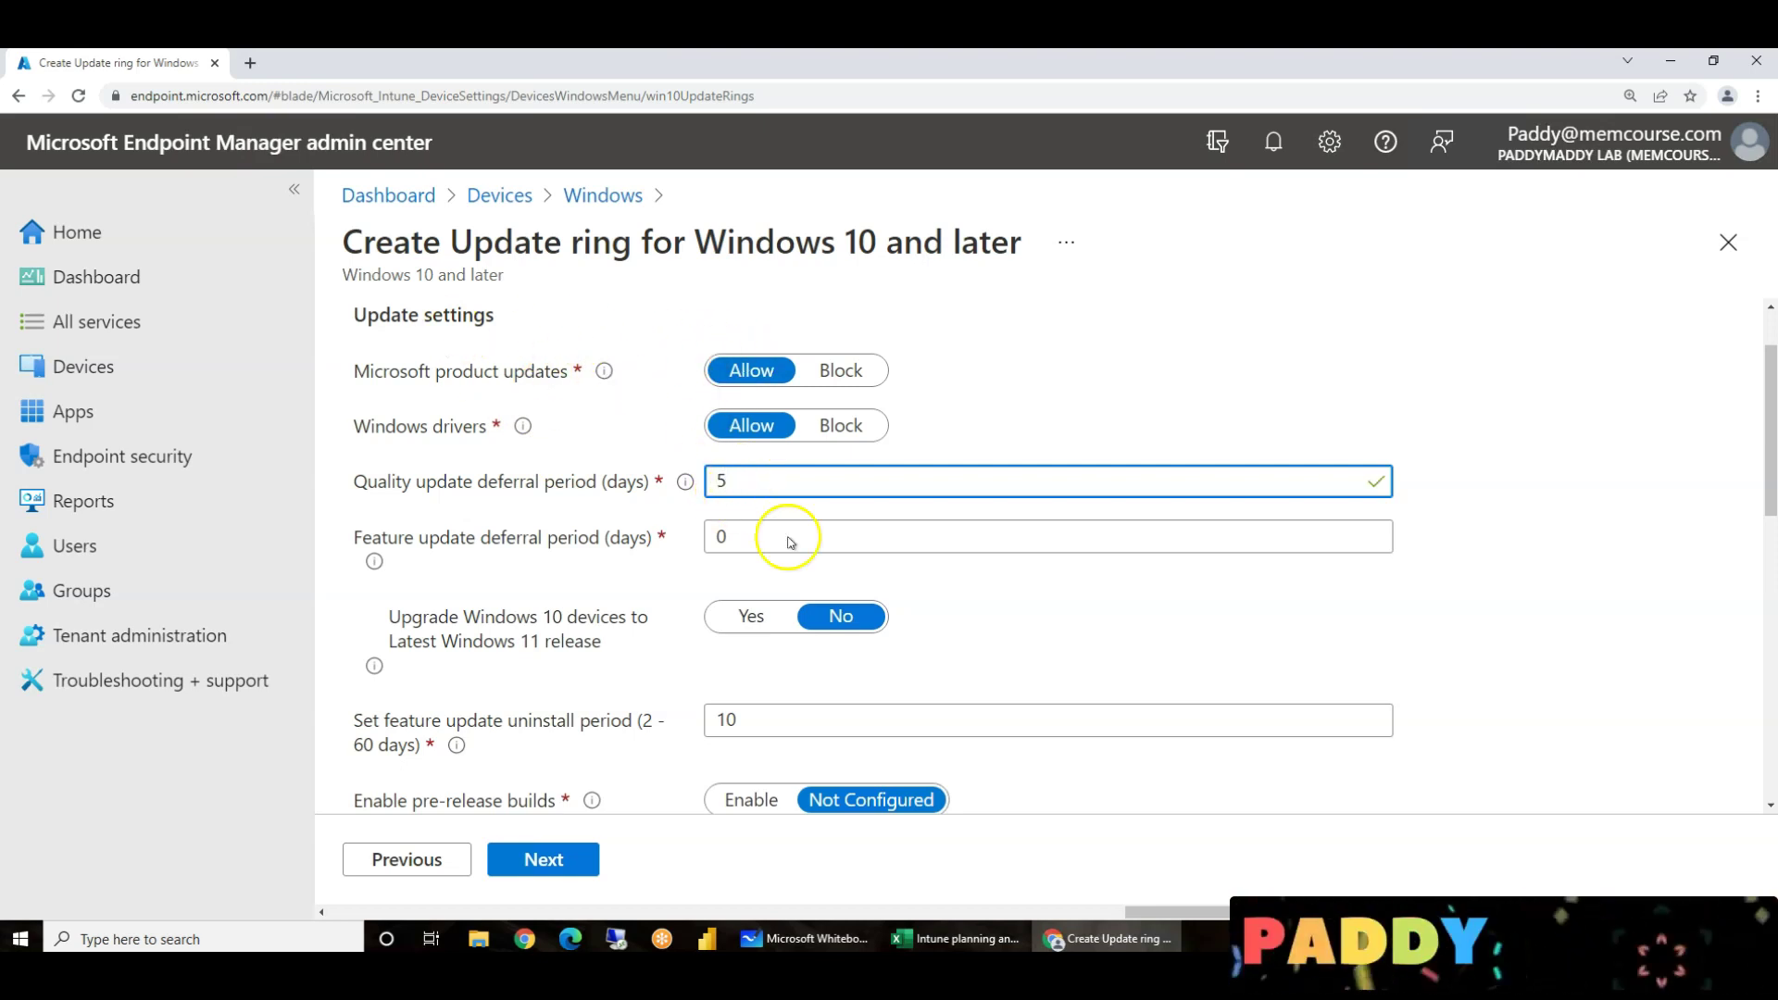
Set the feature update deferral period to 90 days and choose Yes for upgrading Windows 10 devices to the latest Windows 11 release.
{"action": "left_click", "coordinate": [793, 548]}
{"action": "left_click_drag", "start_coordinate": [794, 536], "coordinate": [695, 538]}
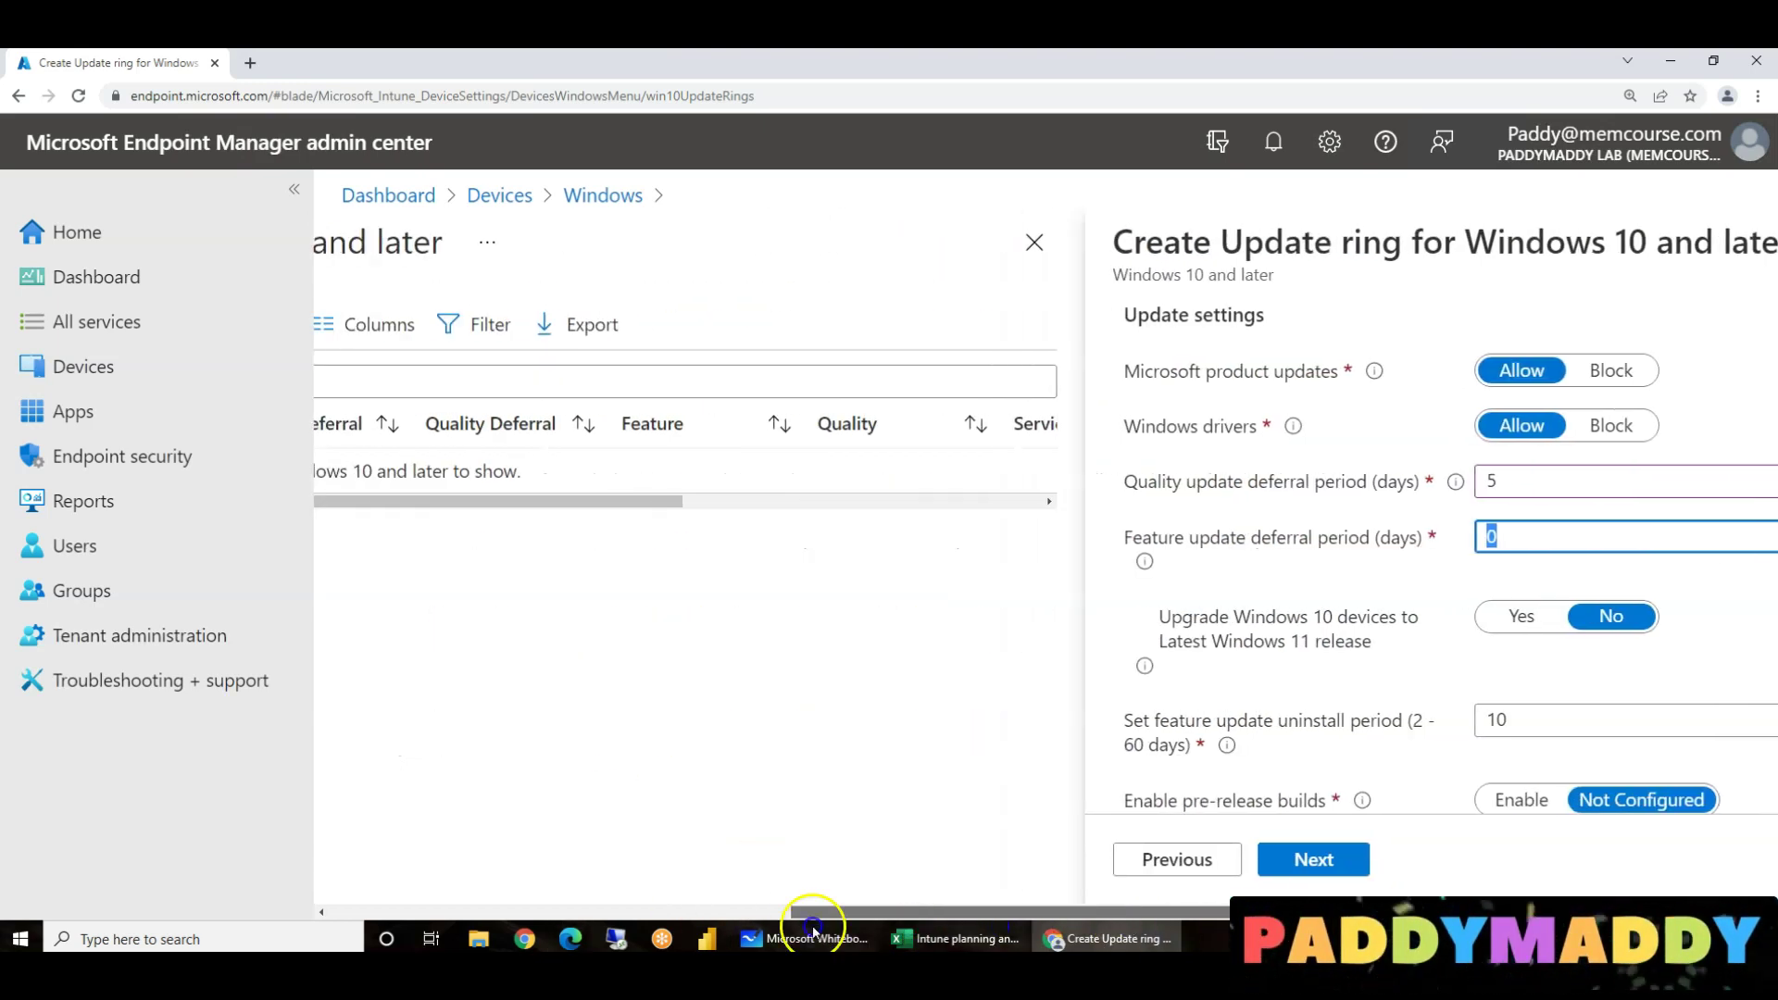
{"action": "left_click", "coordinate": [852, 723]}
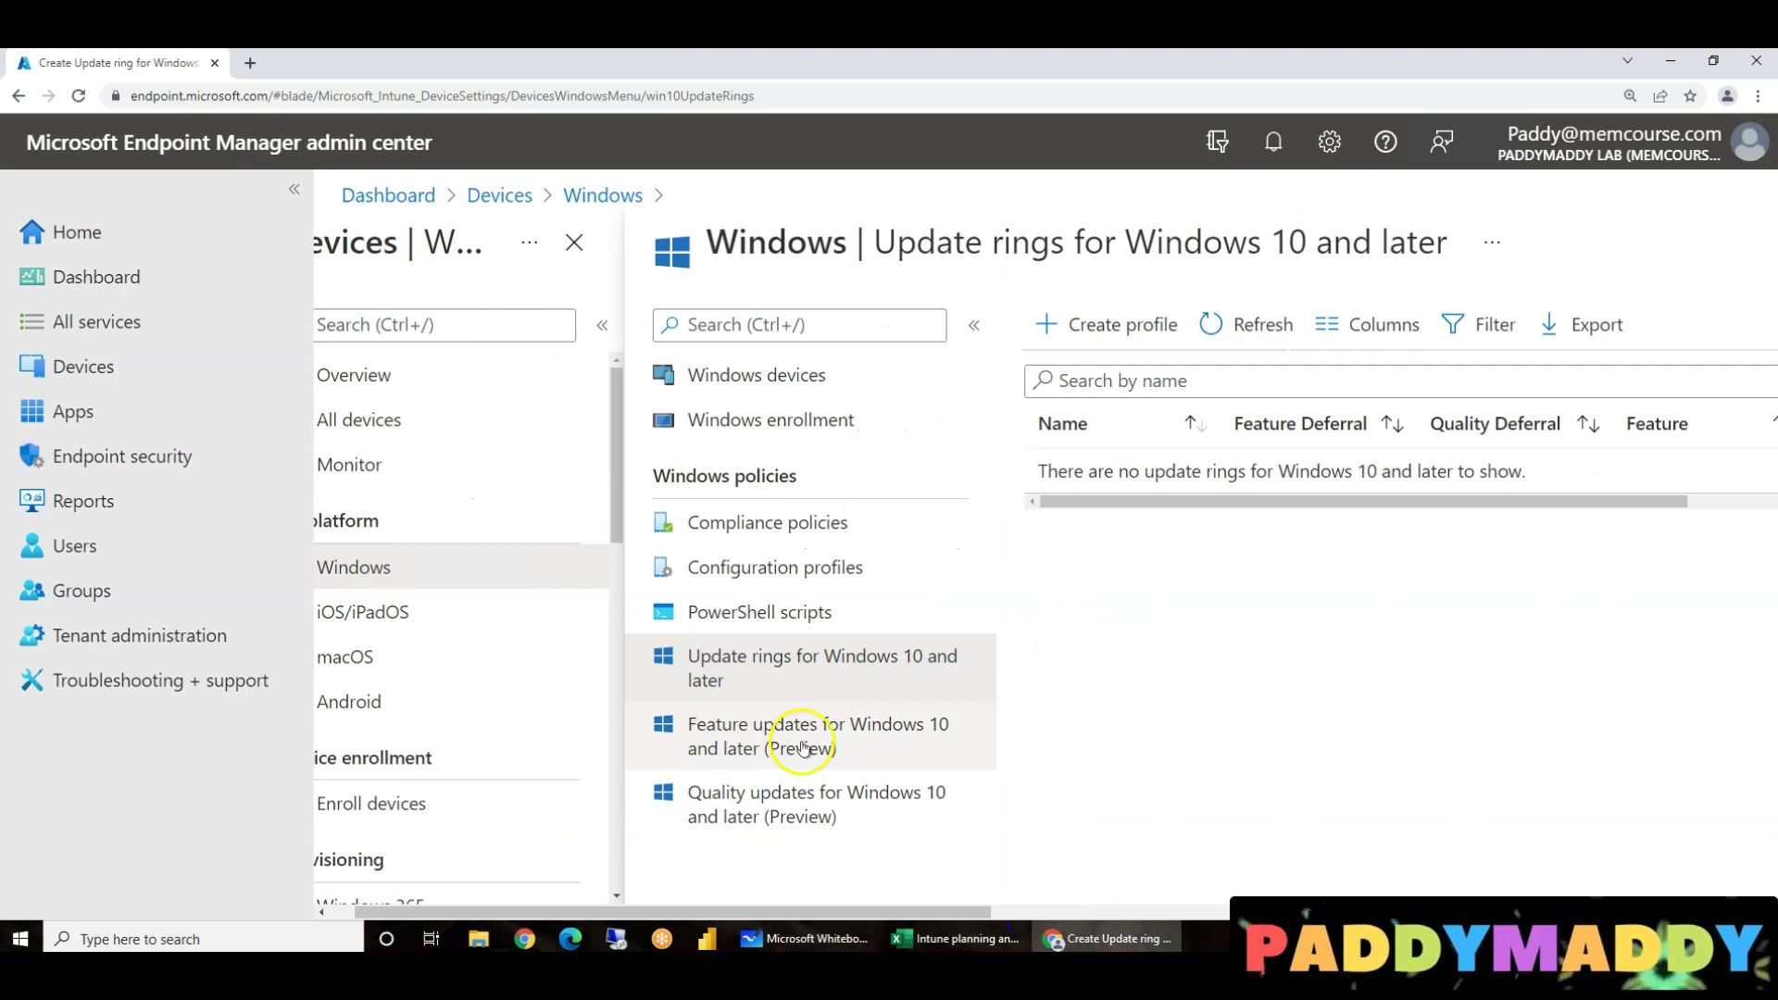
{"action": "left_click_drag", "start_coordinate": [831, 915], "coordinate": [1187, 914]}
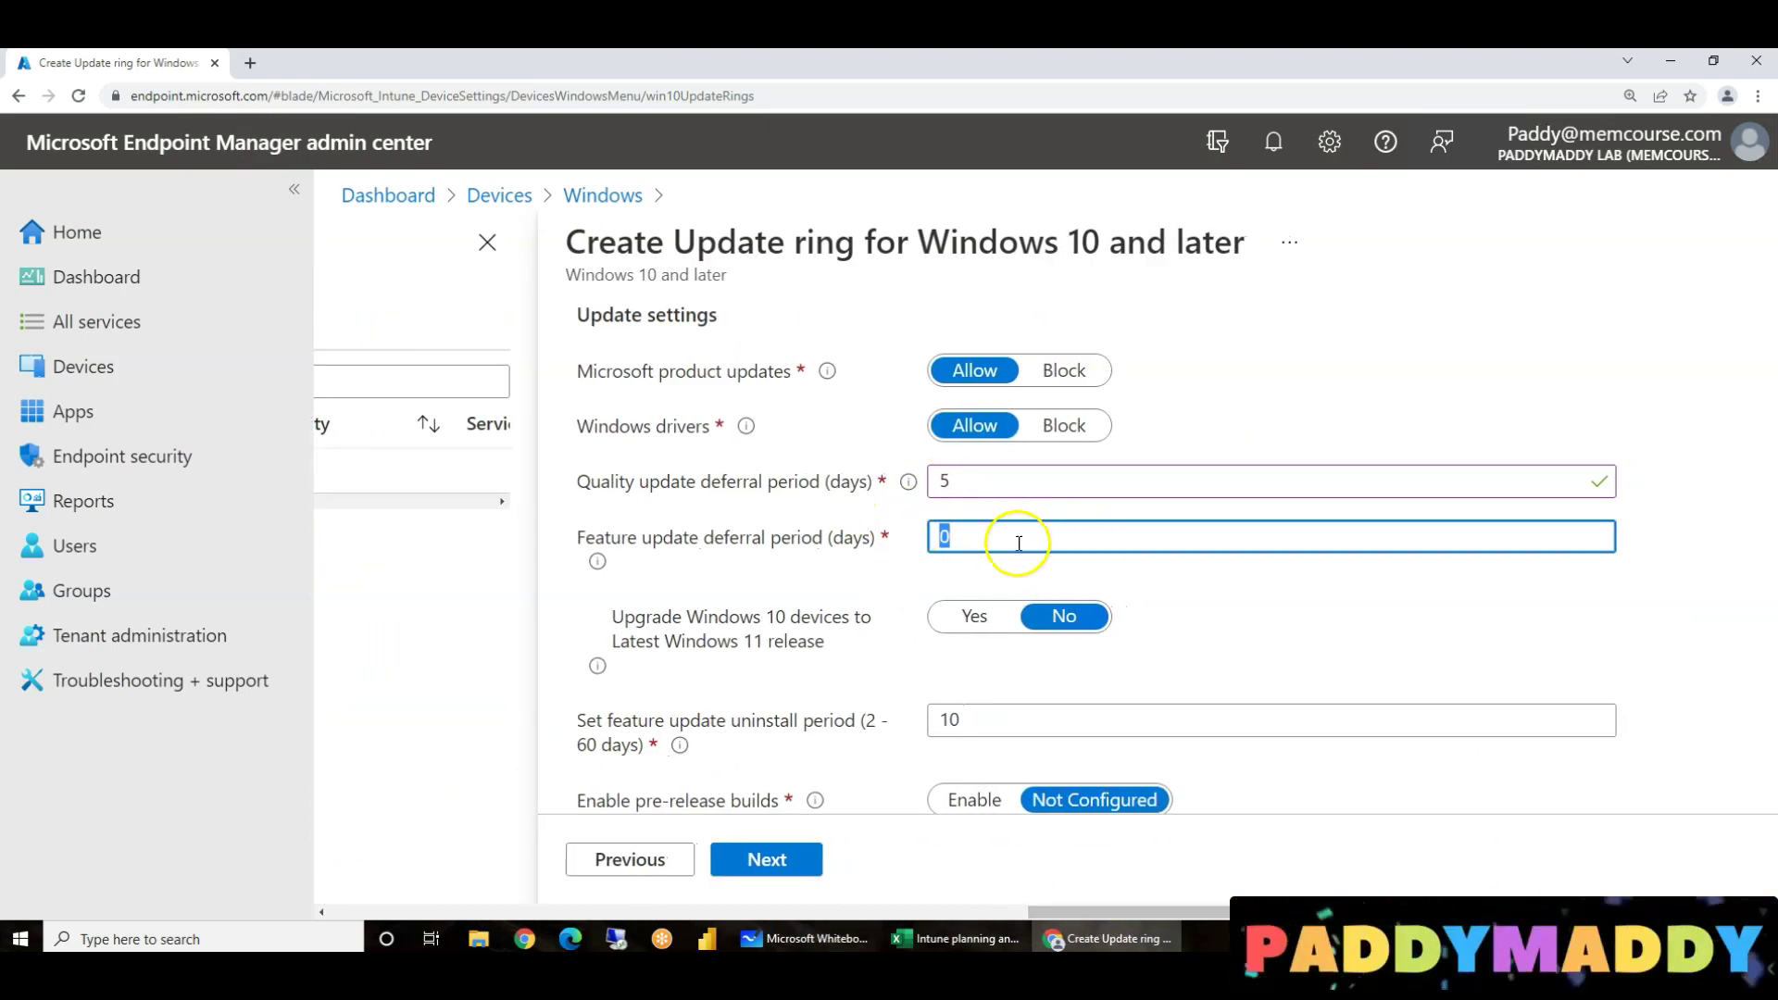
{"action": "type", "text": "90"}
{"action": "left_click", "coordinate": [847, 564]}
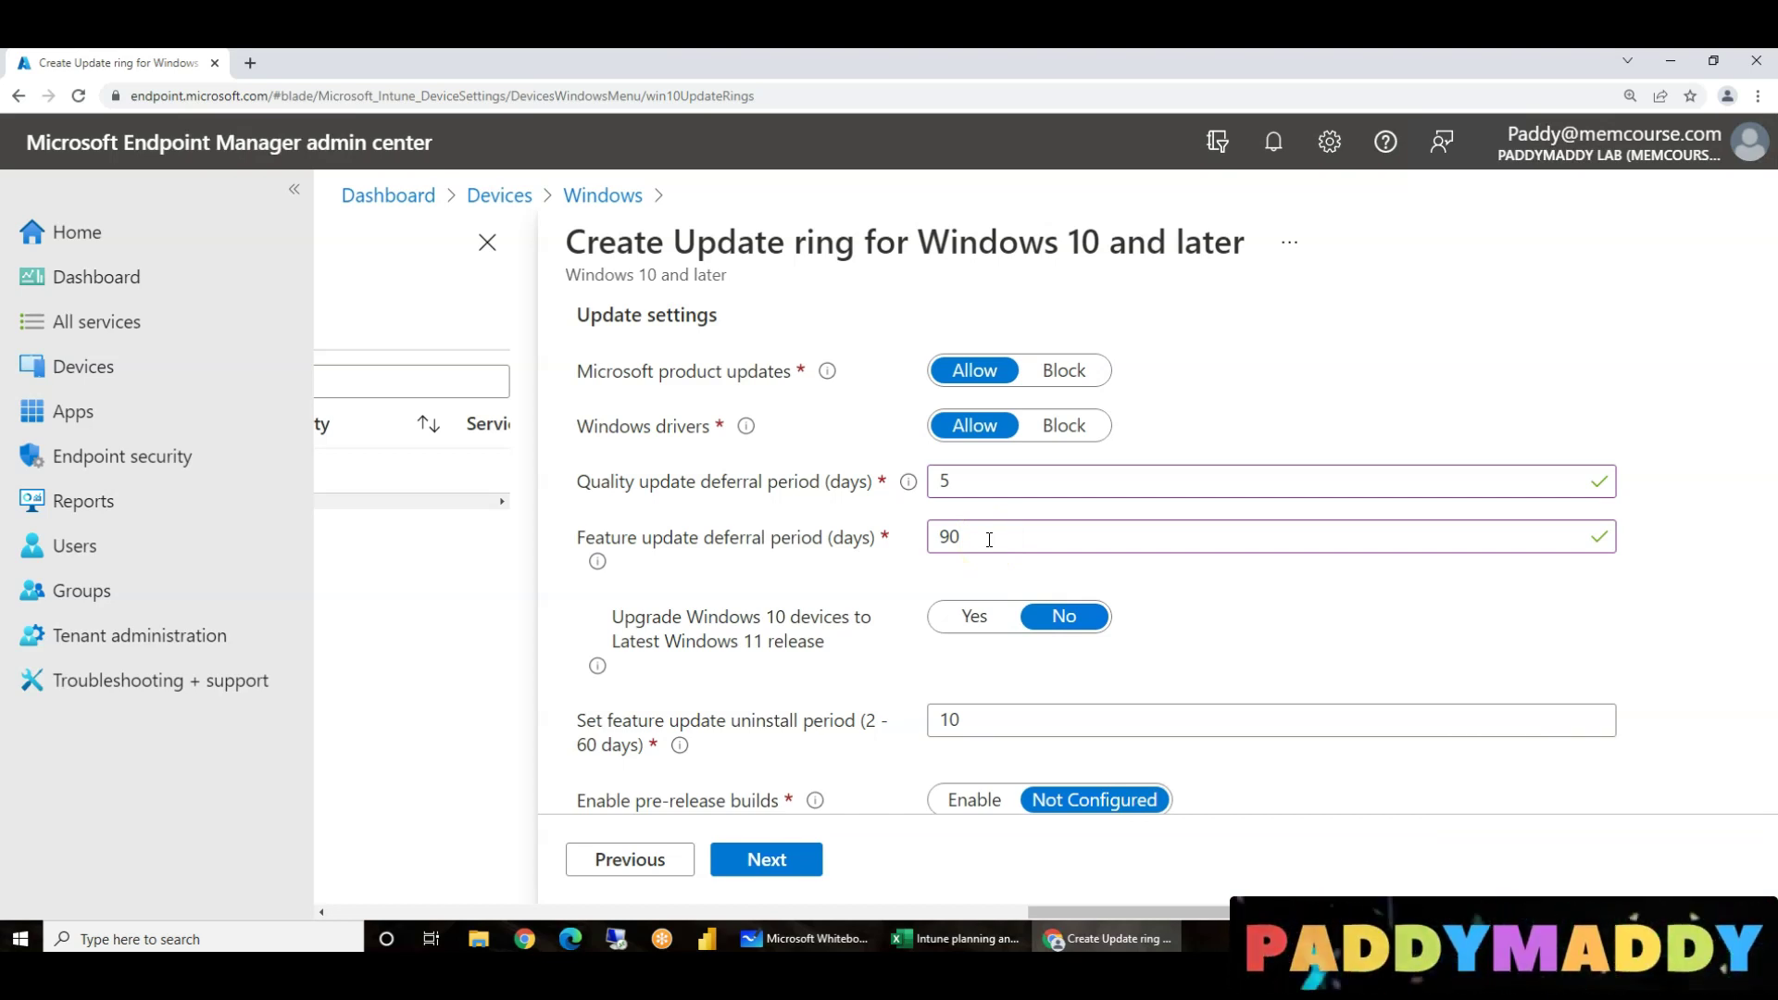
{"action": "left_click", "coordinate": [974, 617]}
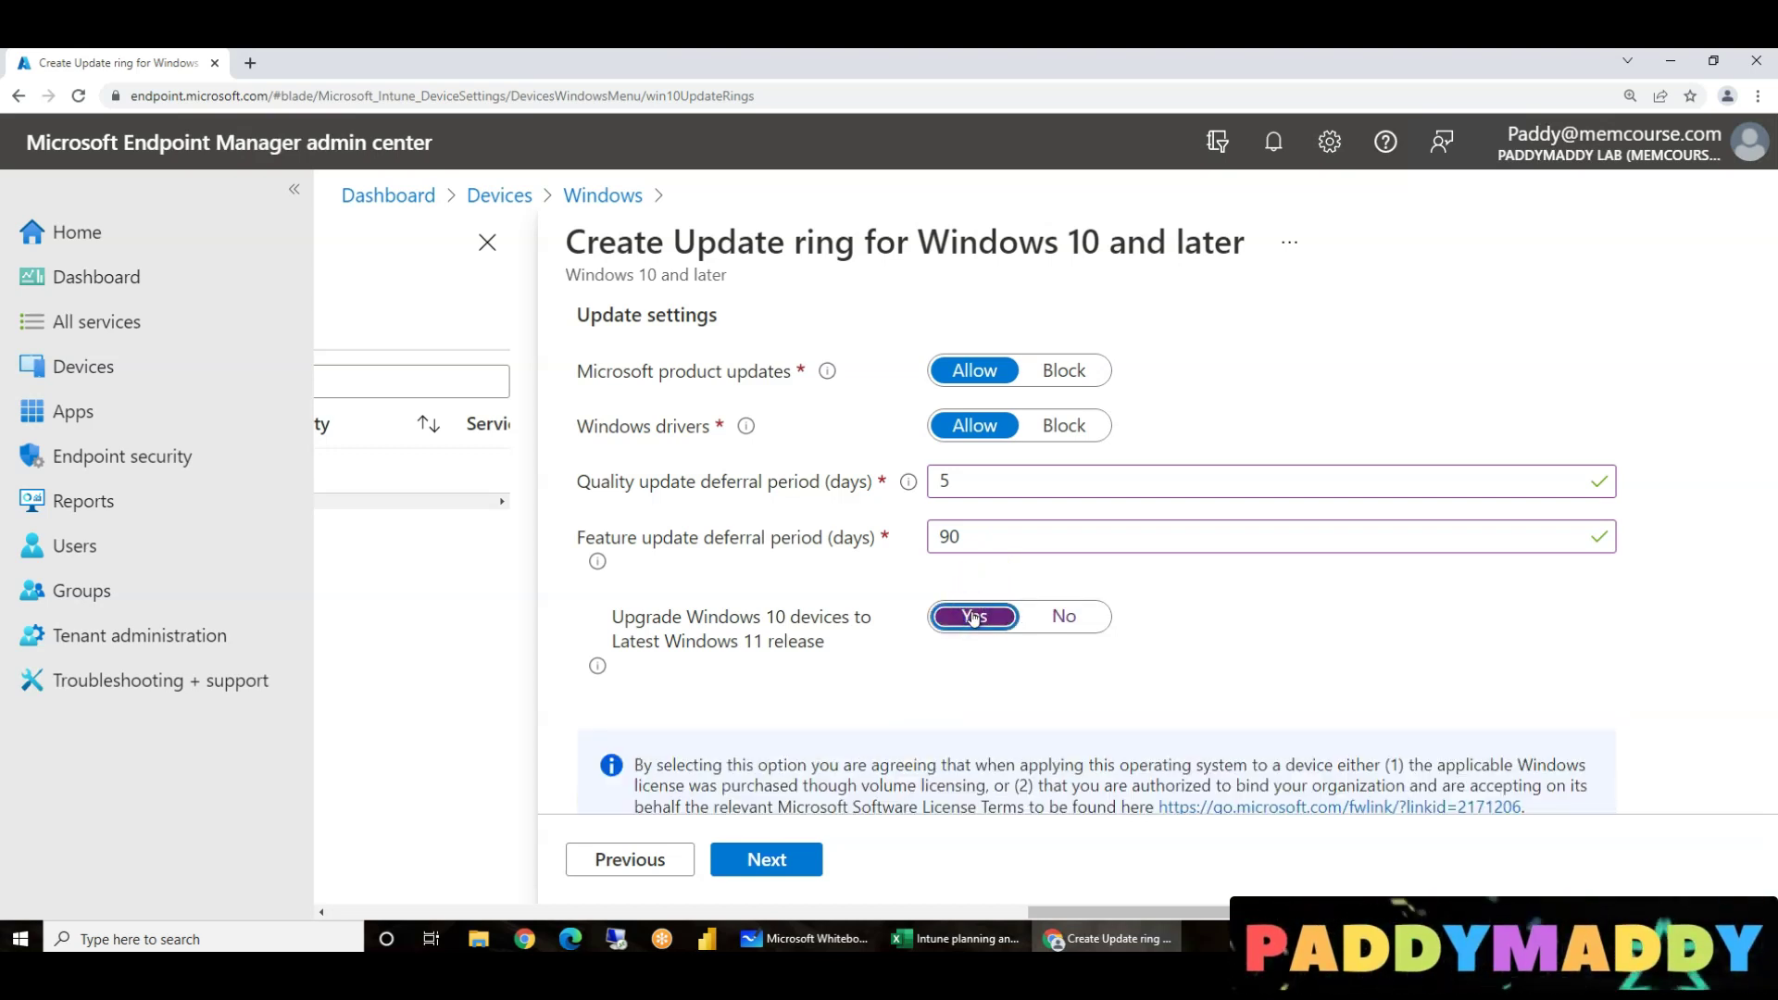
Choose No for upgrading Windows 10 devices to the latest Windows 11 release.
{"action": "scroll", "coordinate": [1158, 643], "scroll_direction": "down", "scroll_amount": 1}
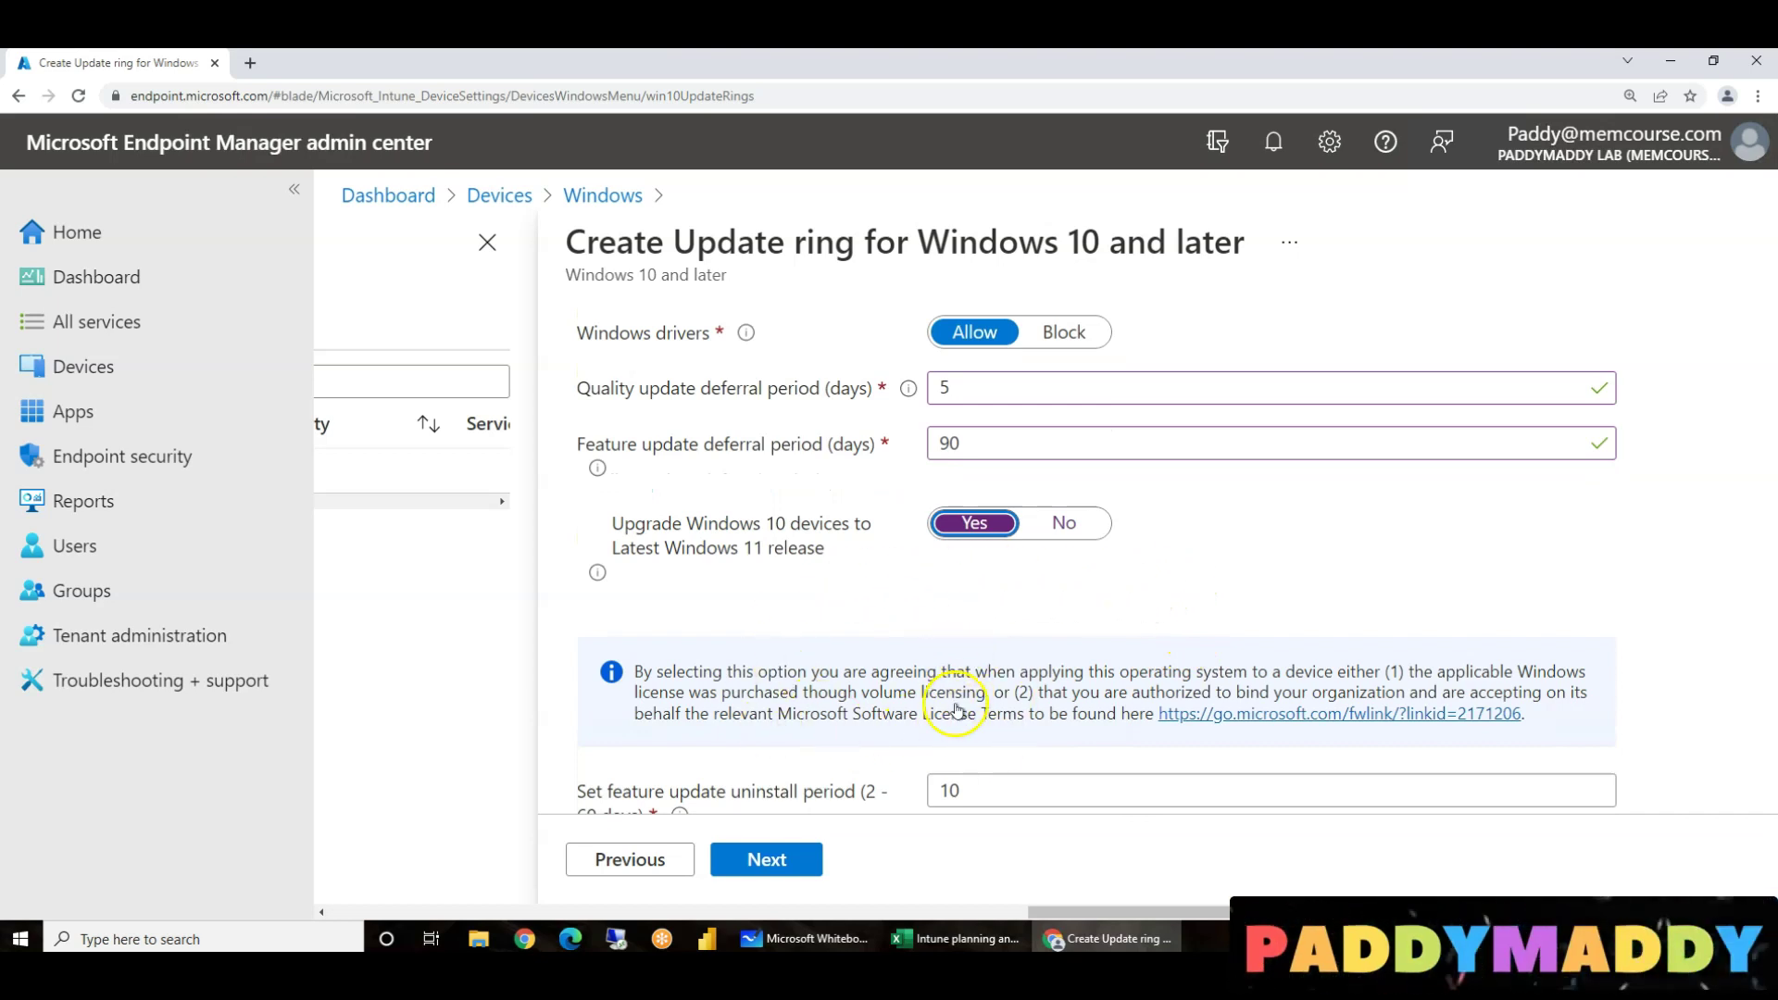
{"action": "scroll", "coordinate": [1085, 645], "scroll_direction": "down", "scroll_amount": 2}
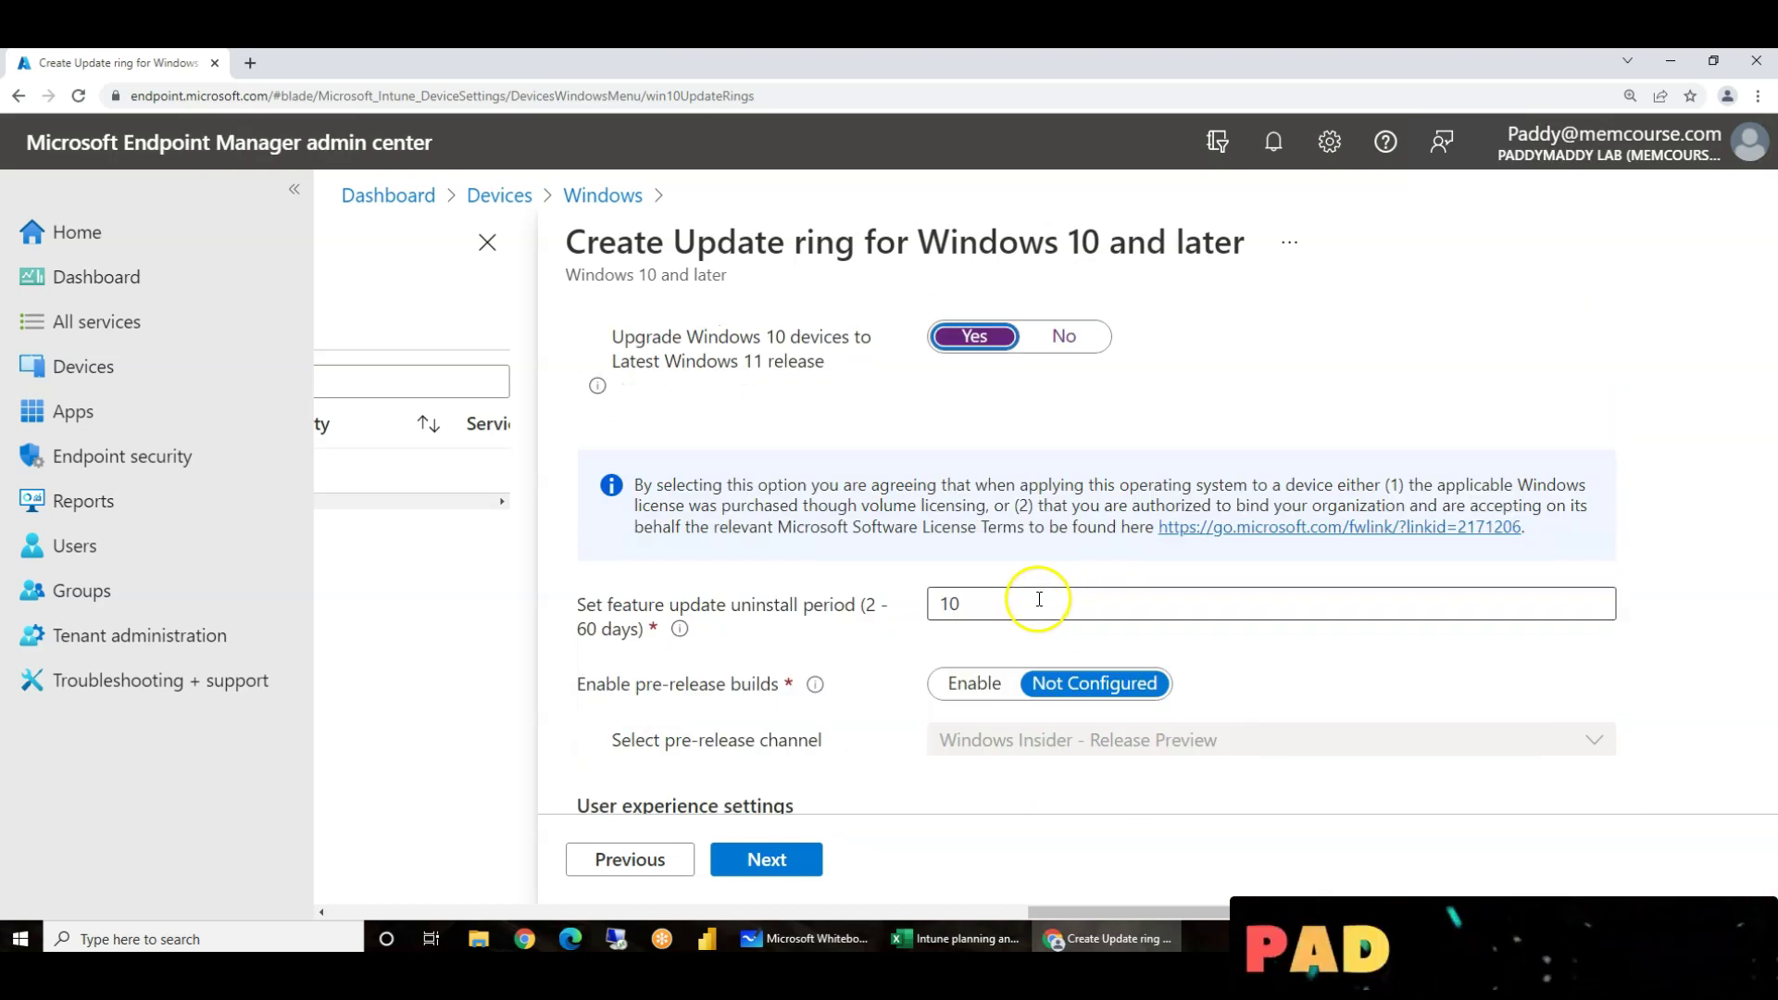
{"action": "left_click", "coordinate": [1054, 341]}
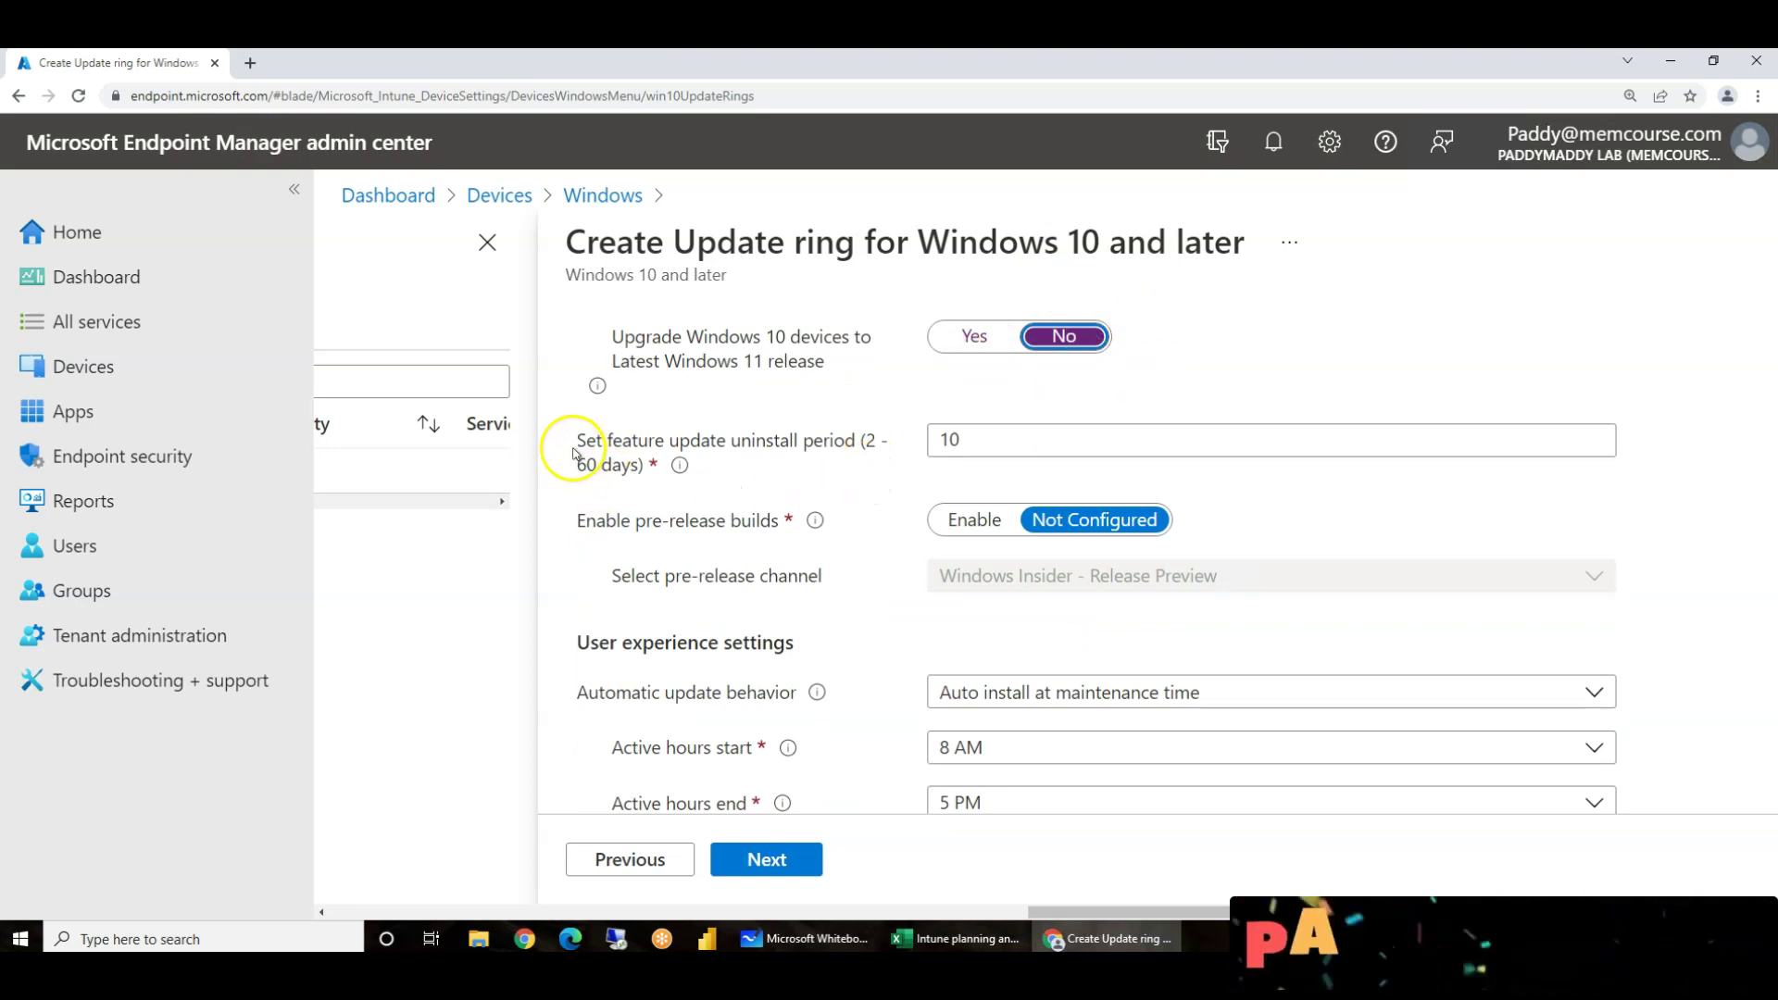
Set the feature update uninstall period to 30 days.
{"action": "left_click_drag", "start_coordinate": [588, 451], "coordinate": [825, 449]}
{"action": "scroll", "coordinate": [846, 504], "scroll_direction": "up", "scroll_amount": 3}
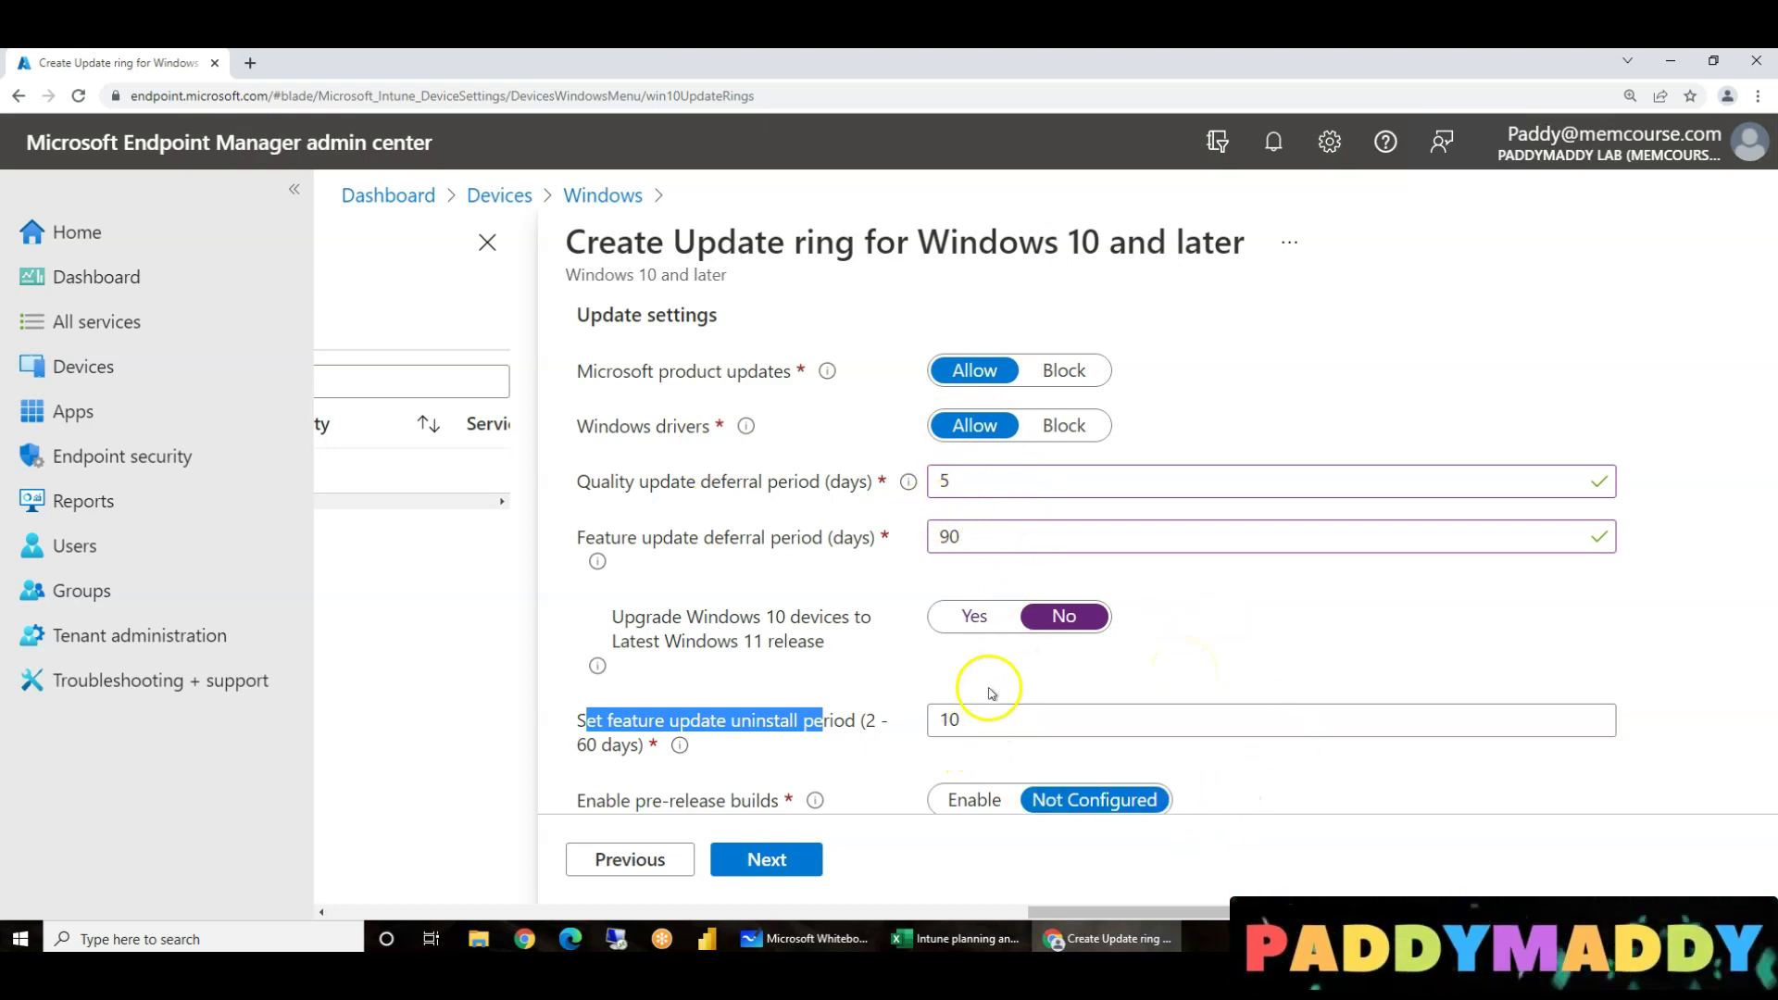
{"action": "left_click", "coordinate": [968, 721]}
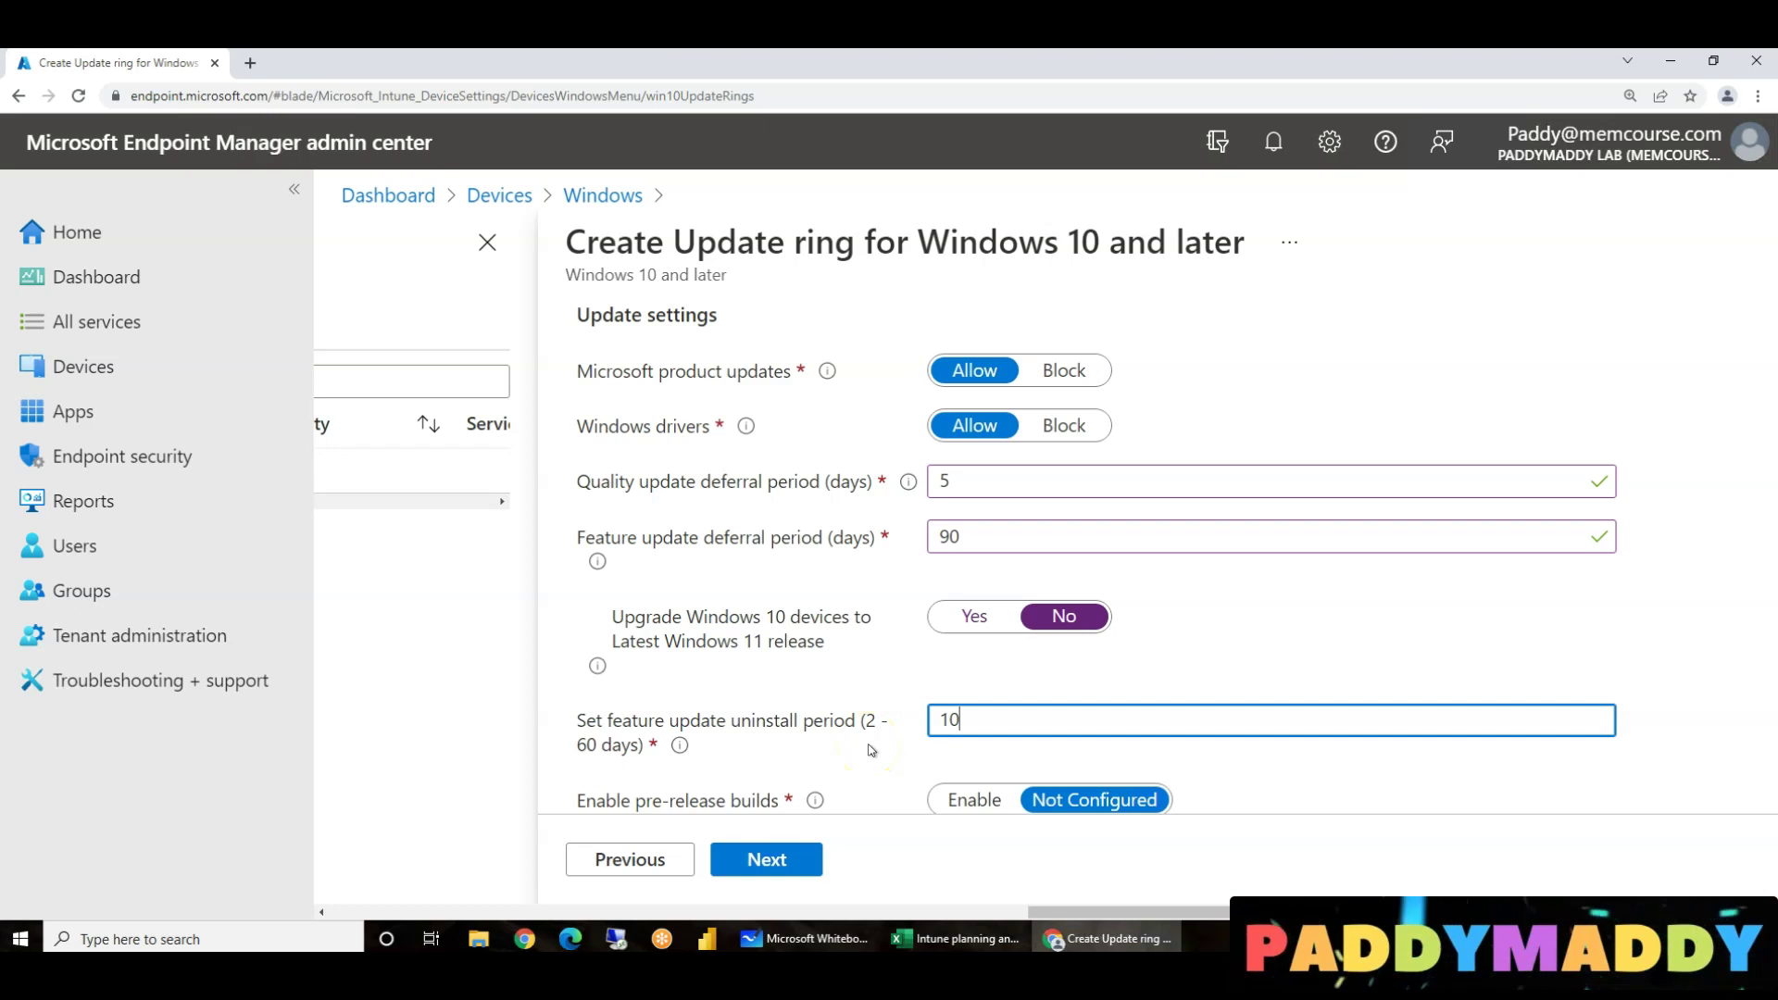
{"action": "scroll", "coordinate": [871, 750], "scroll_direction": "down", "scroll_amount": 3}
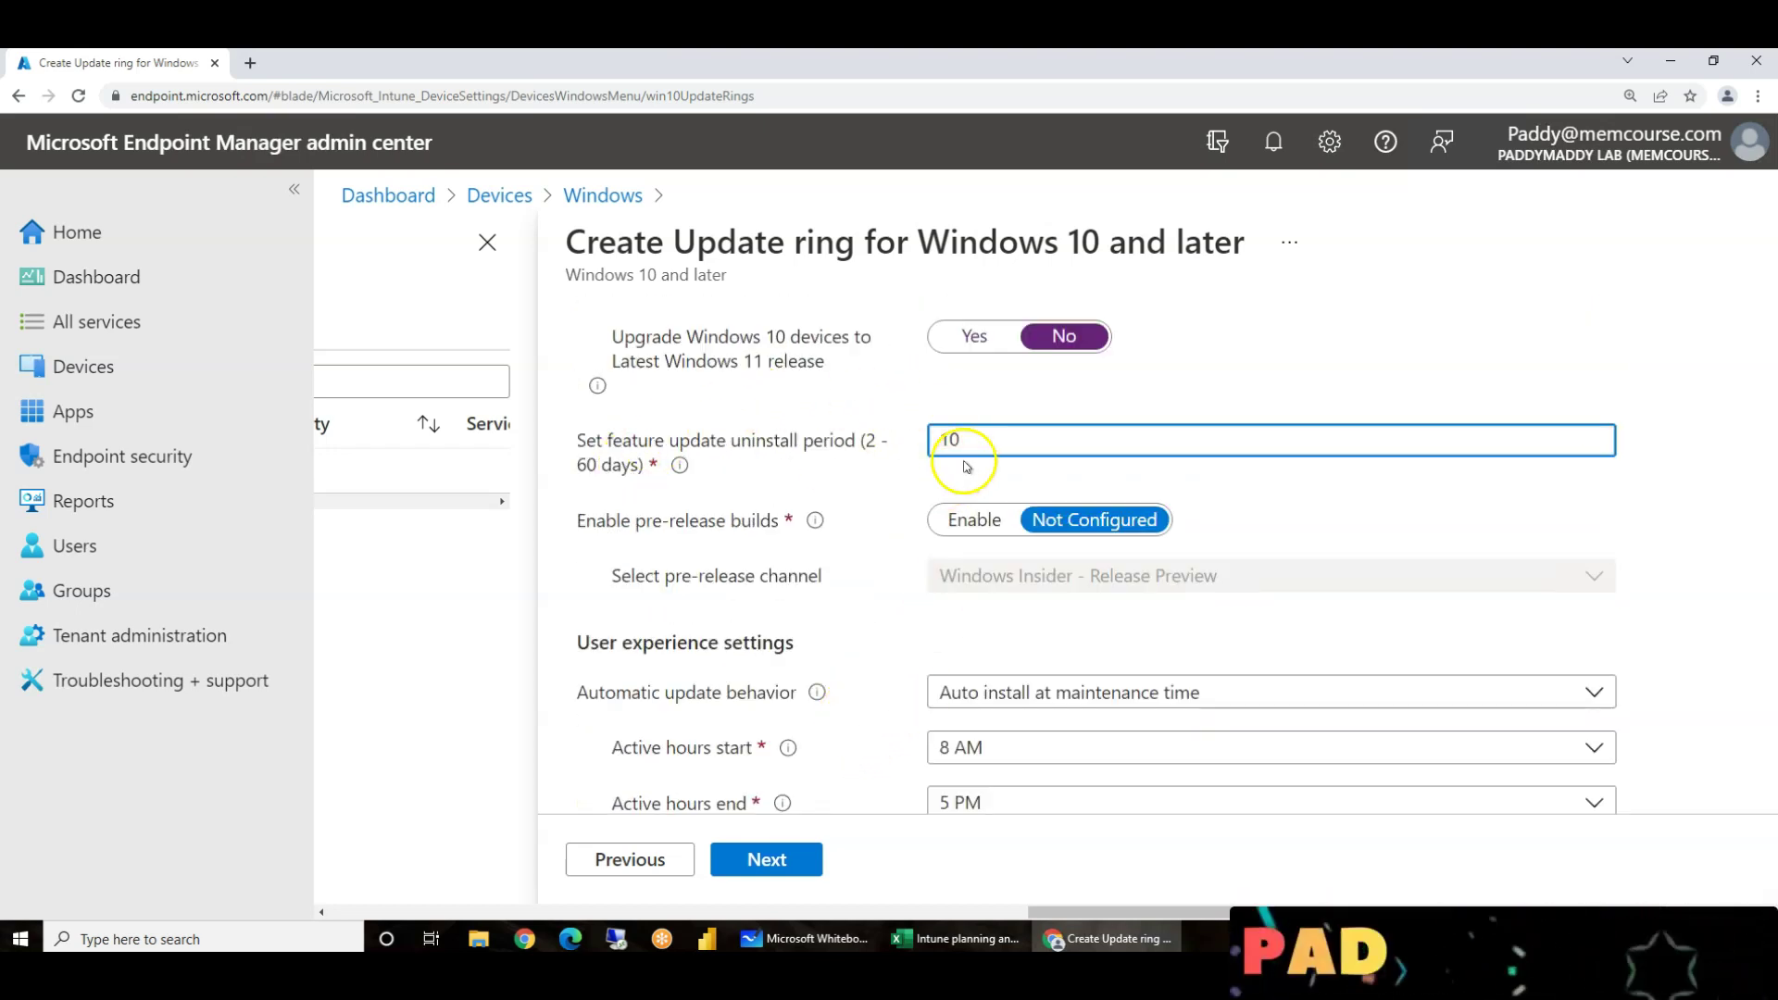
{"action": "left_click_drag", "start_coordinate": [959, 440], "coordinate": [857, 454]}
{"action": "type", "text": "30"}
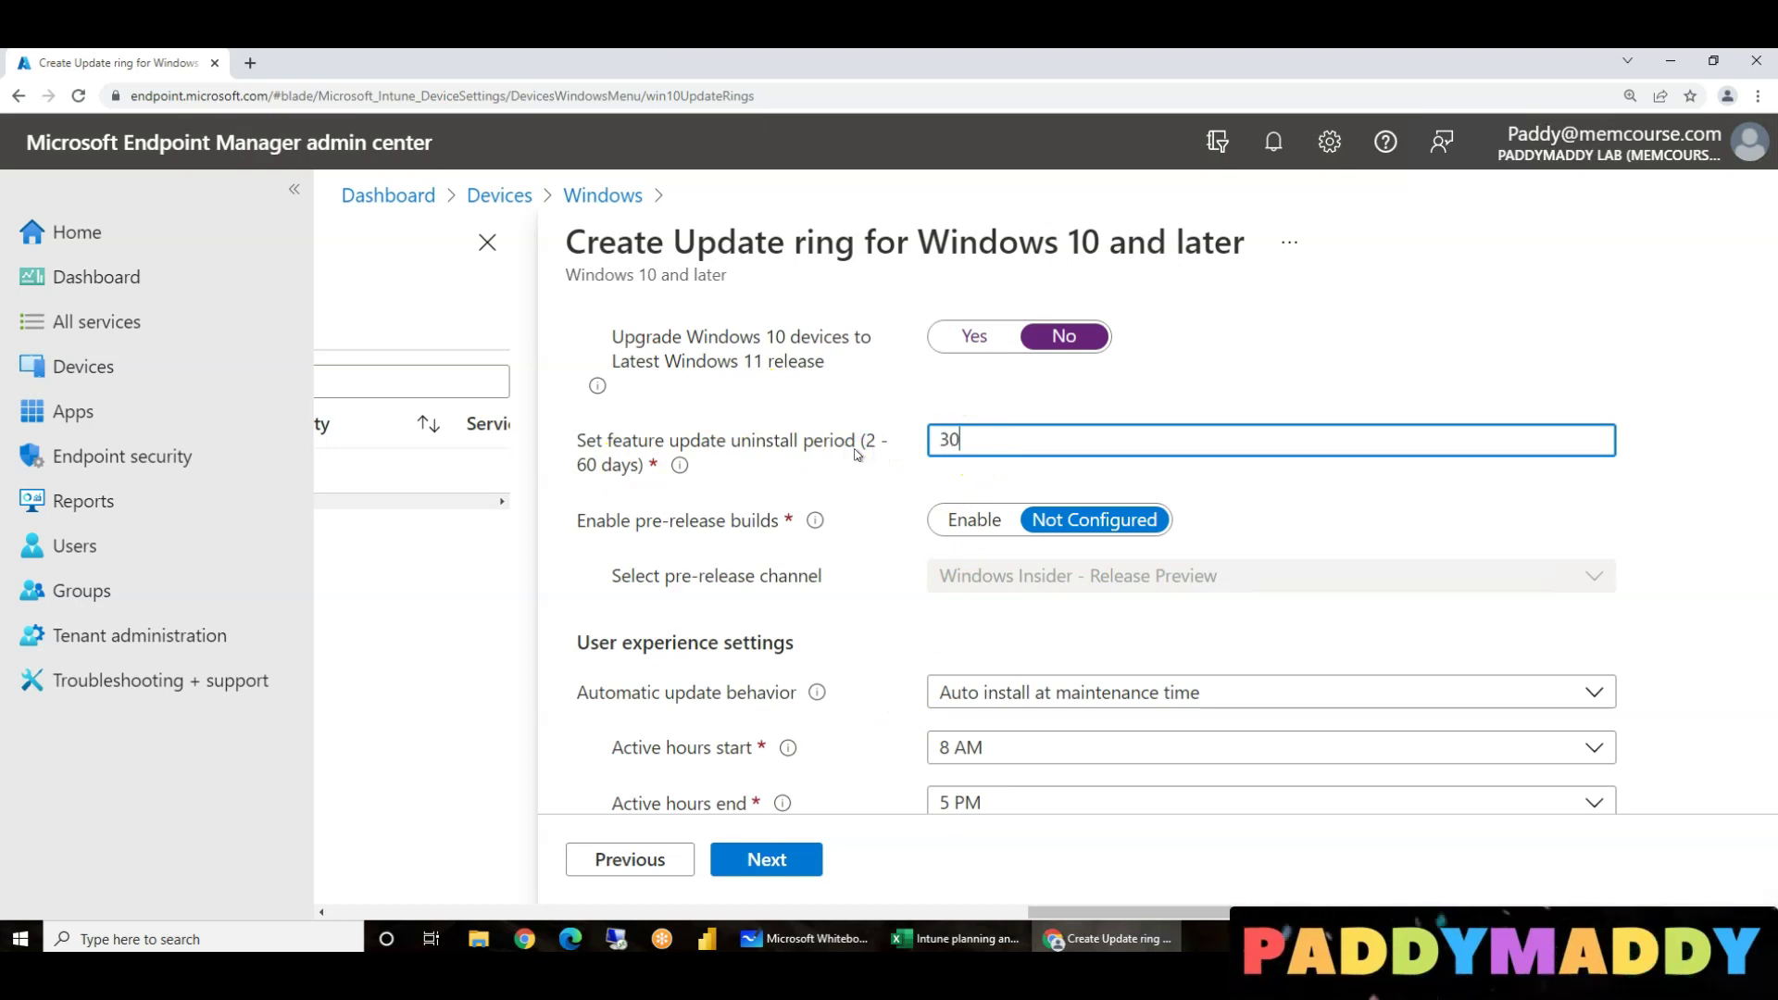
{"action": "left_click", "coordinate": [646, 526]}
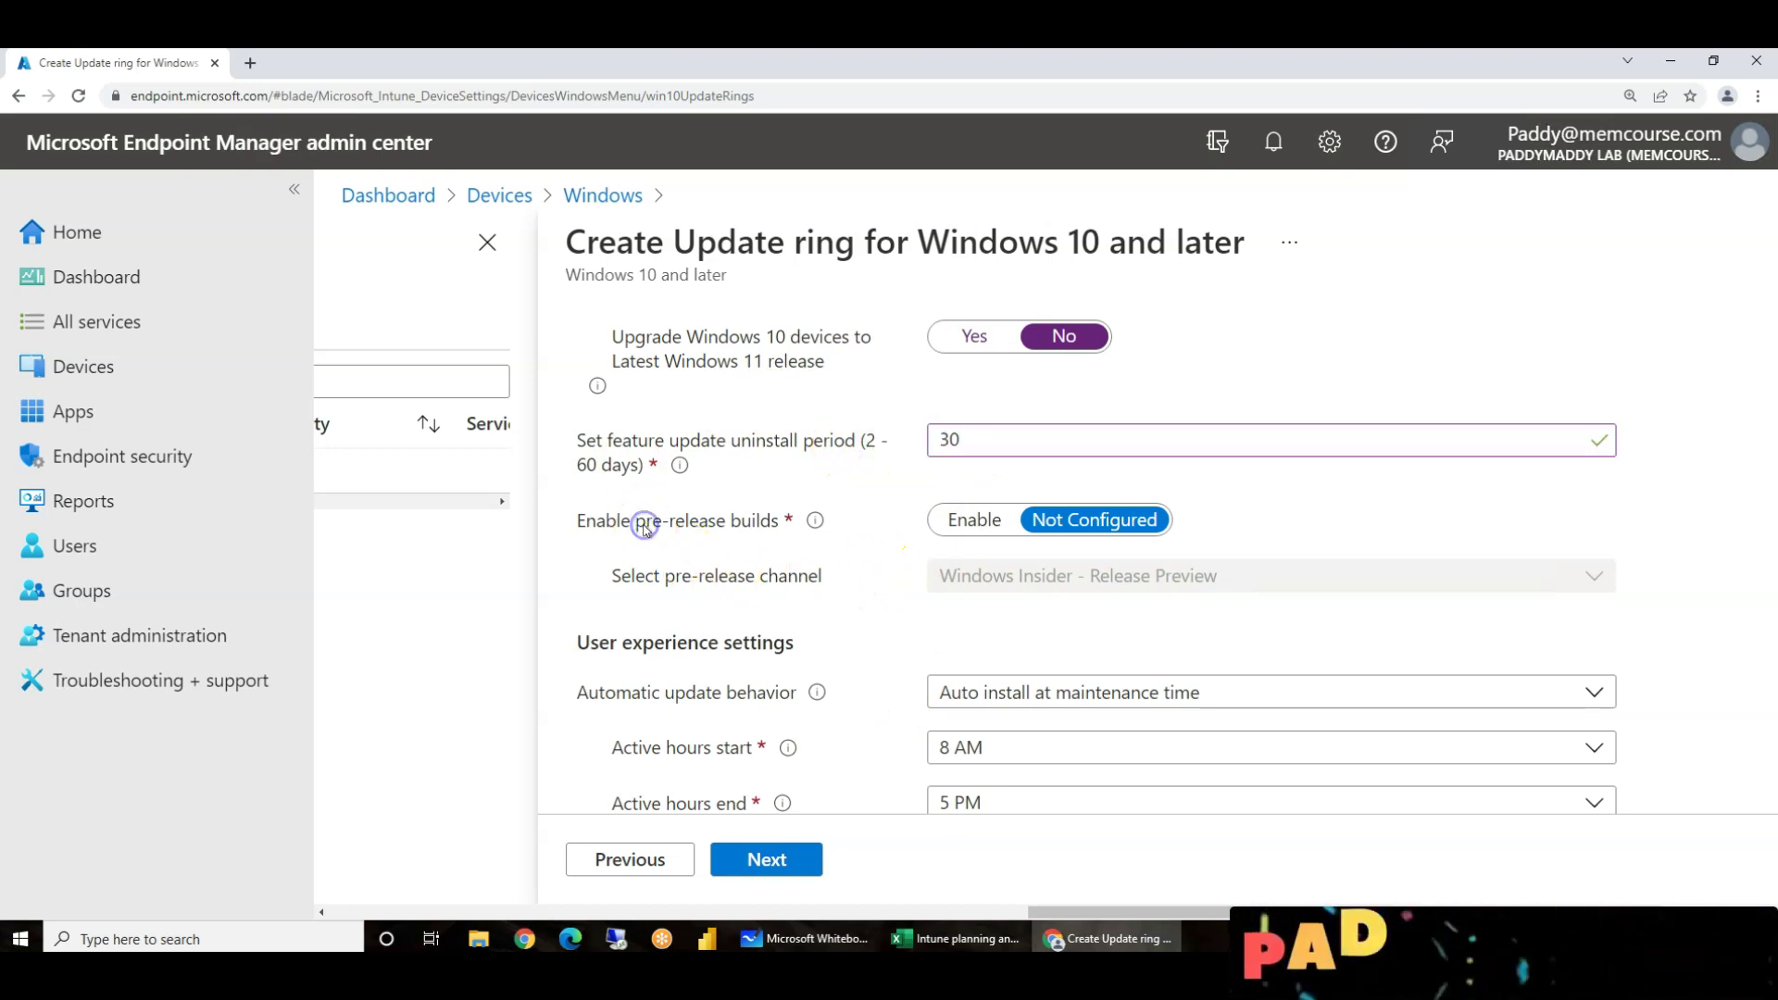
Examine the pre-release builds description and the available pre-release channels, and set pre-release builds back to Not Configured.
{"action": "left_click_drag", "start_coordinate": [584, 524], "coordinate": [776, 525]}
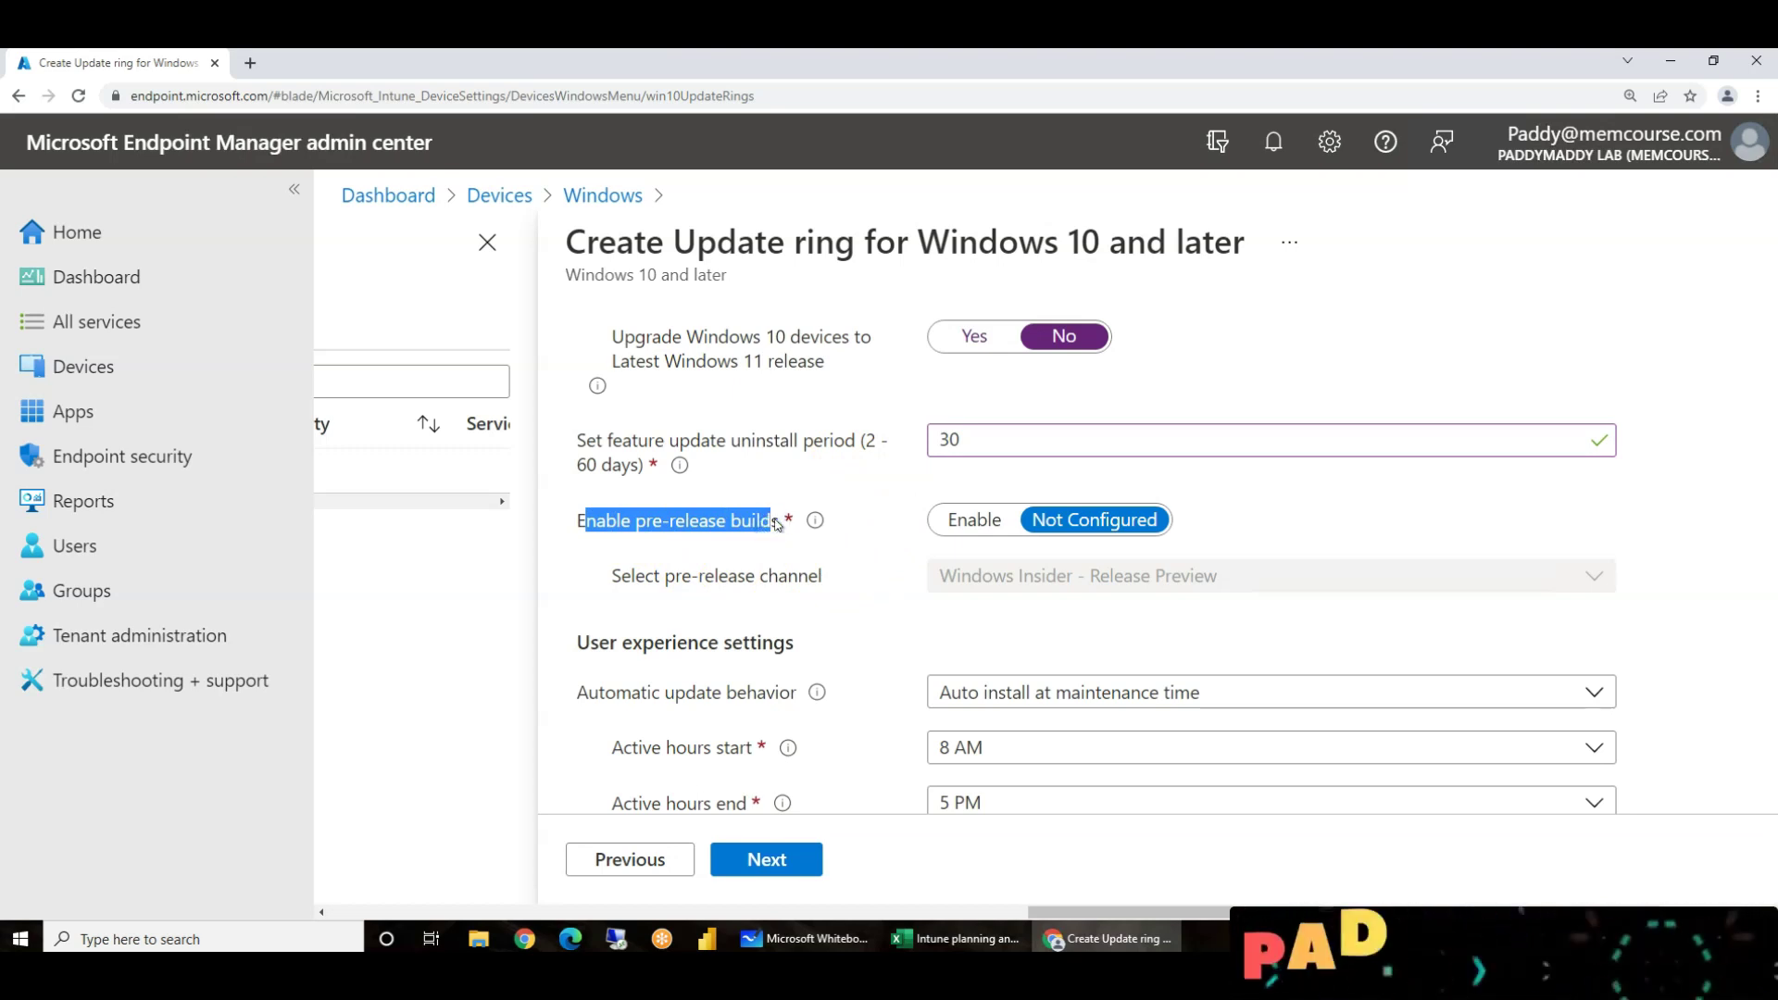
{"action": "left_click", "coordinate": [832, 520]}
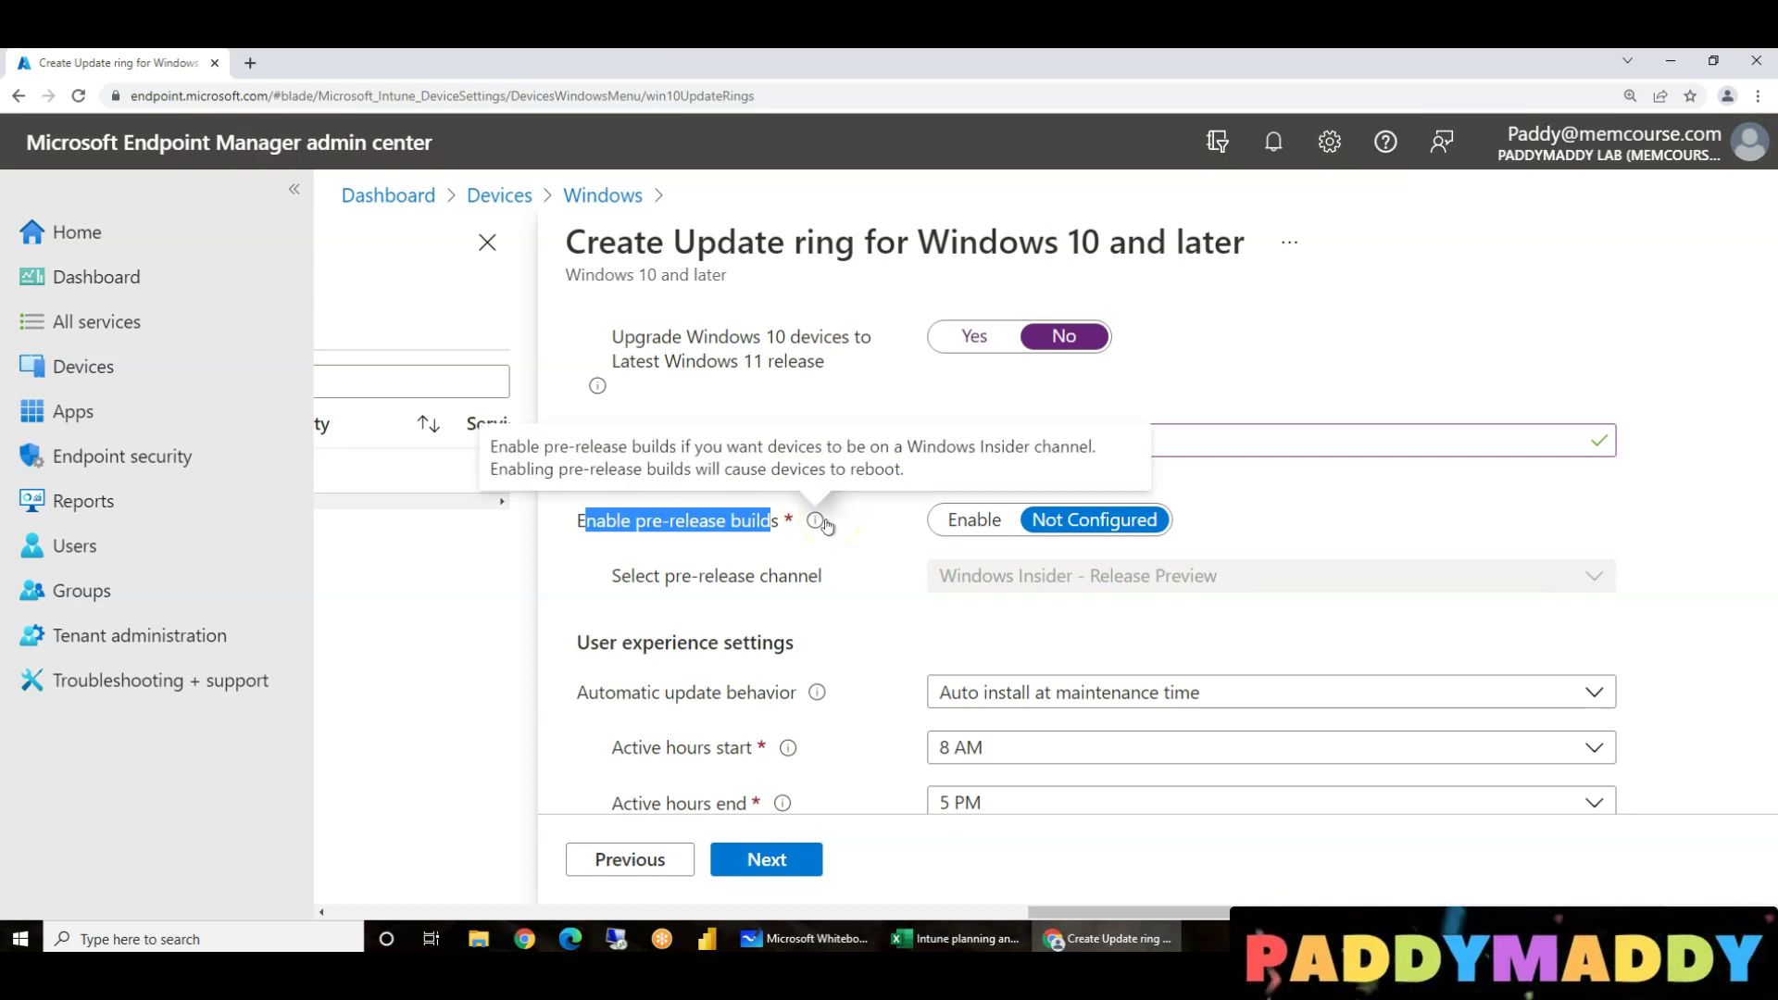
{"action": "left_click", "coordinate": [722, 522]}
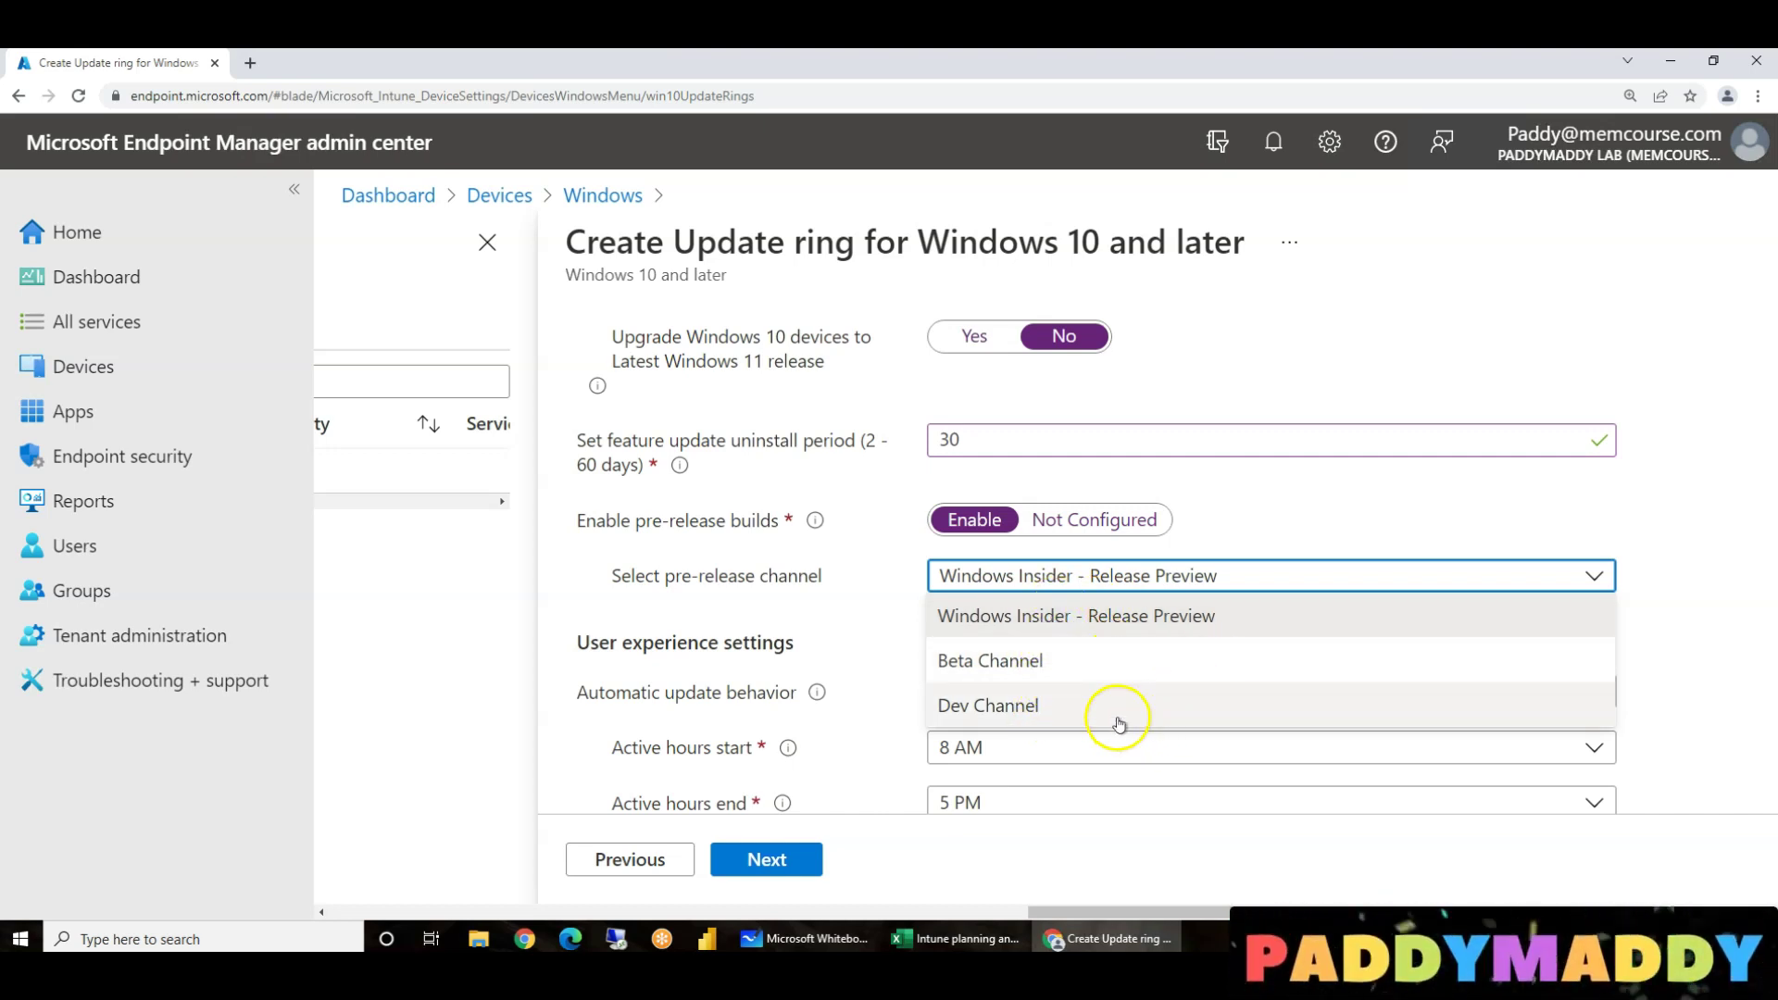
{"action": "left_click", "coordinate": [1319, 508]}
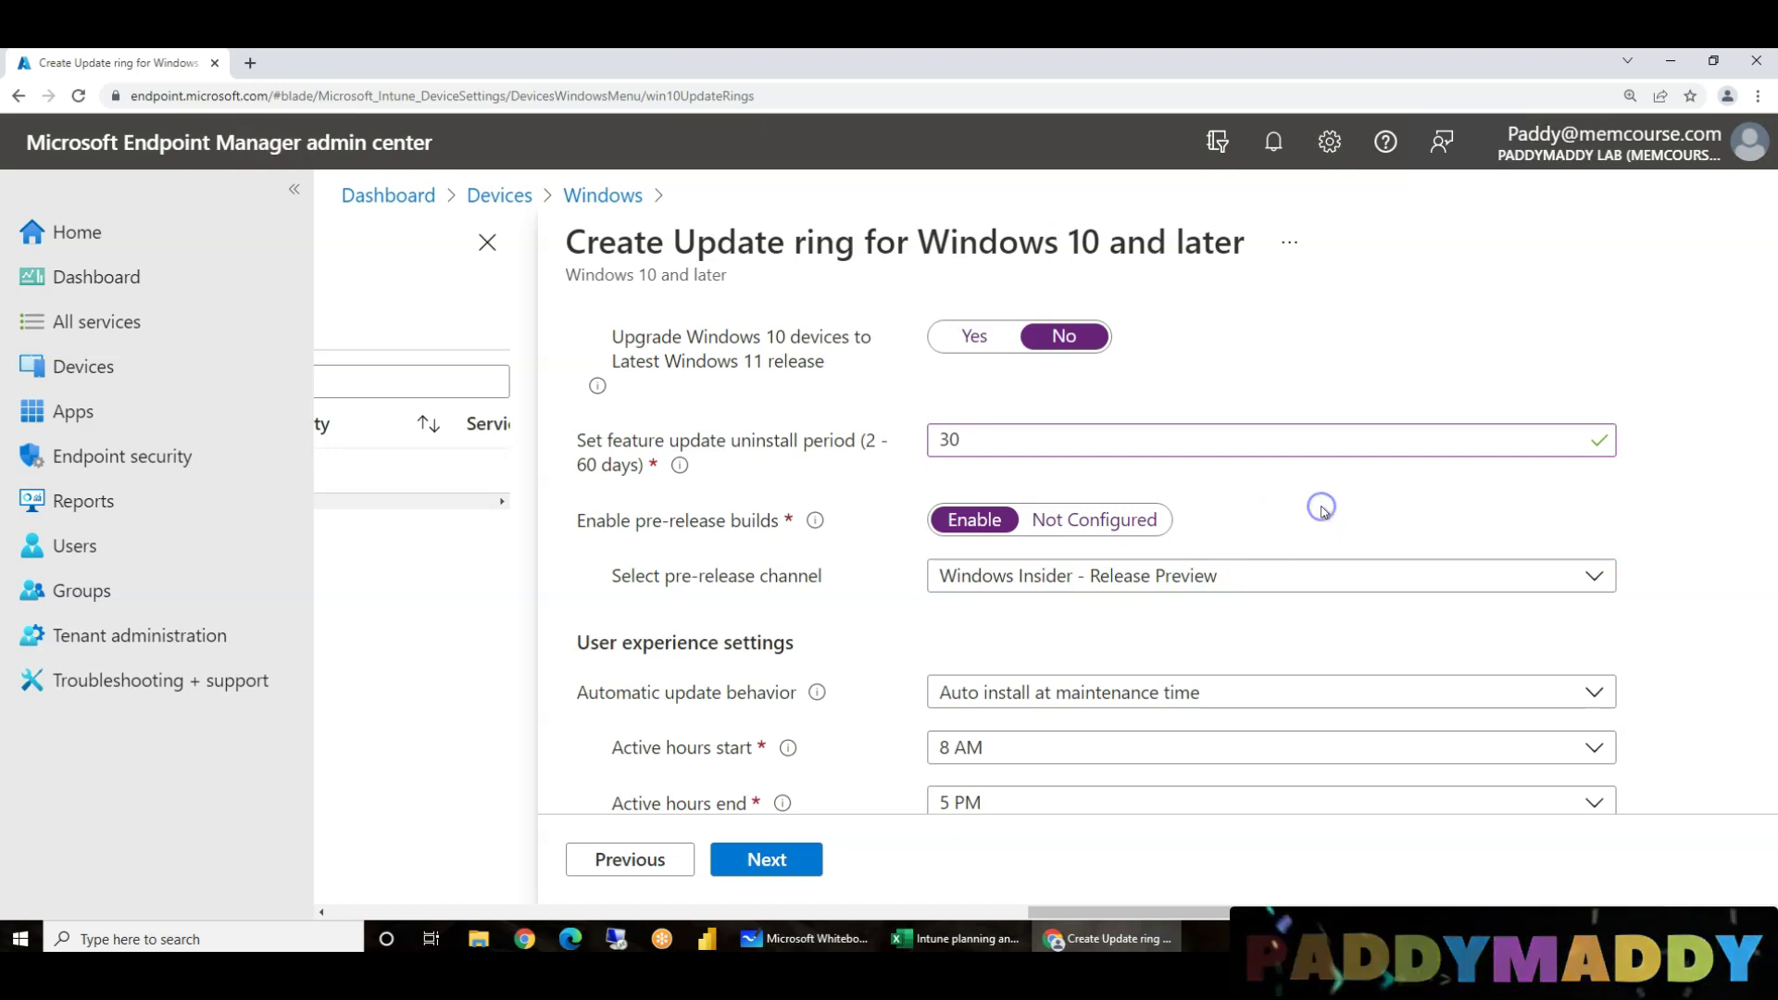
{"action": "left_click", "coordinate": [1066, 535]}
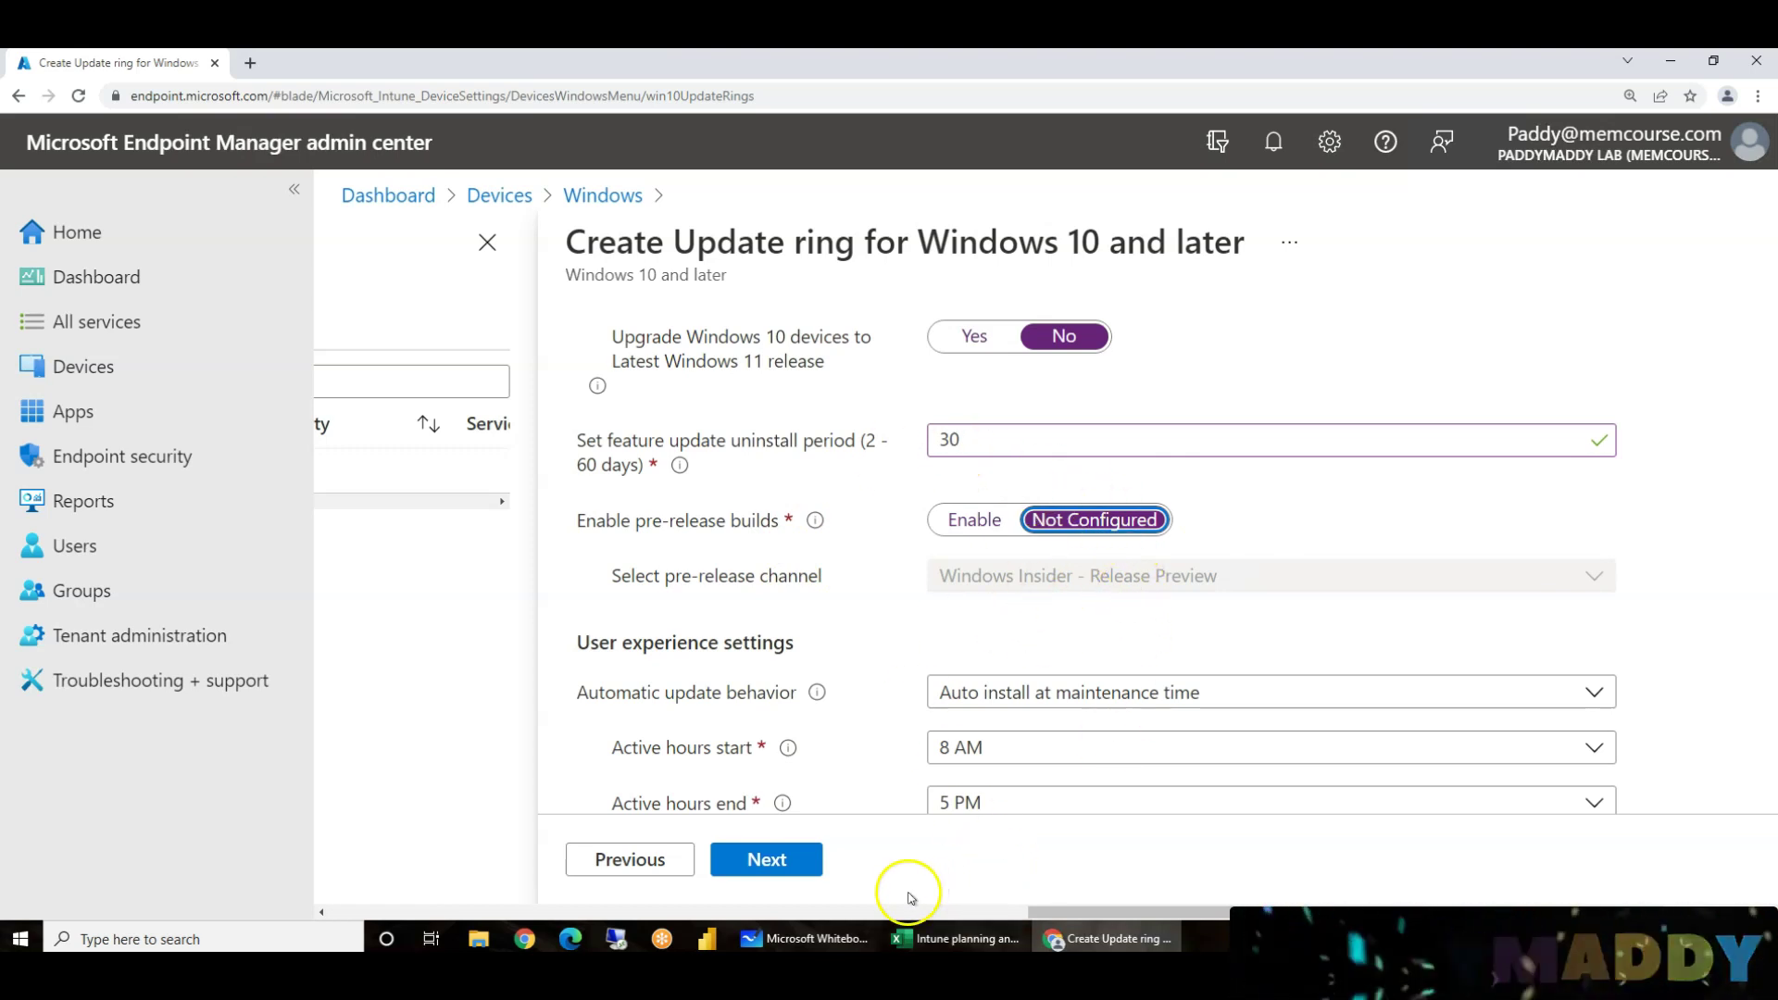
Check the servicing channel row for the COD update rings in the Excel planning spreadsheet and return to the update ring form.
{"action": "left_click", "coordinate": [952, 938]}
{"action": "left_click", "coordinate": [433, 655]}
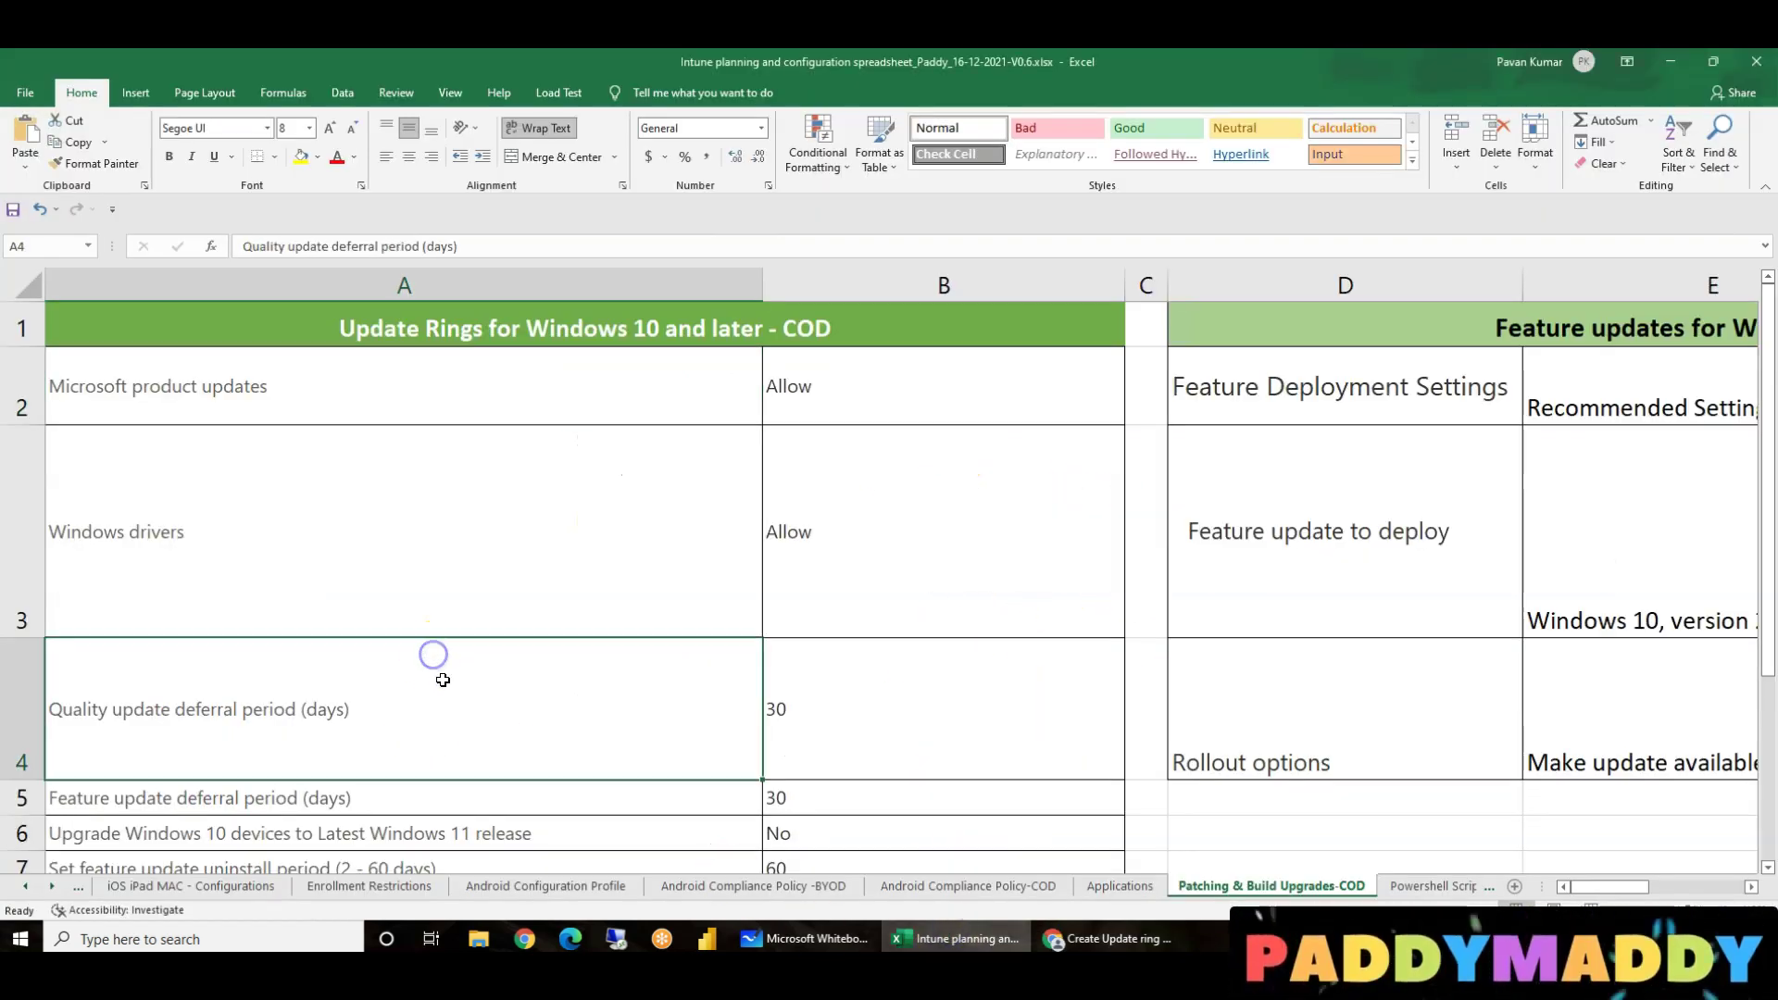
{"action": "scroll", "coordinate": [435, 667], "scroll_direction": "down", "scroll_amount": 1}
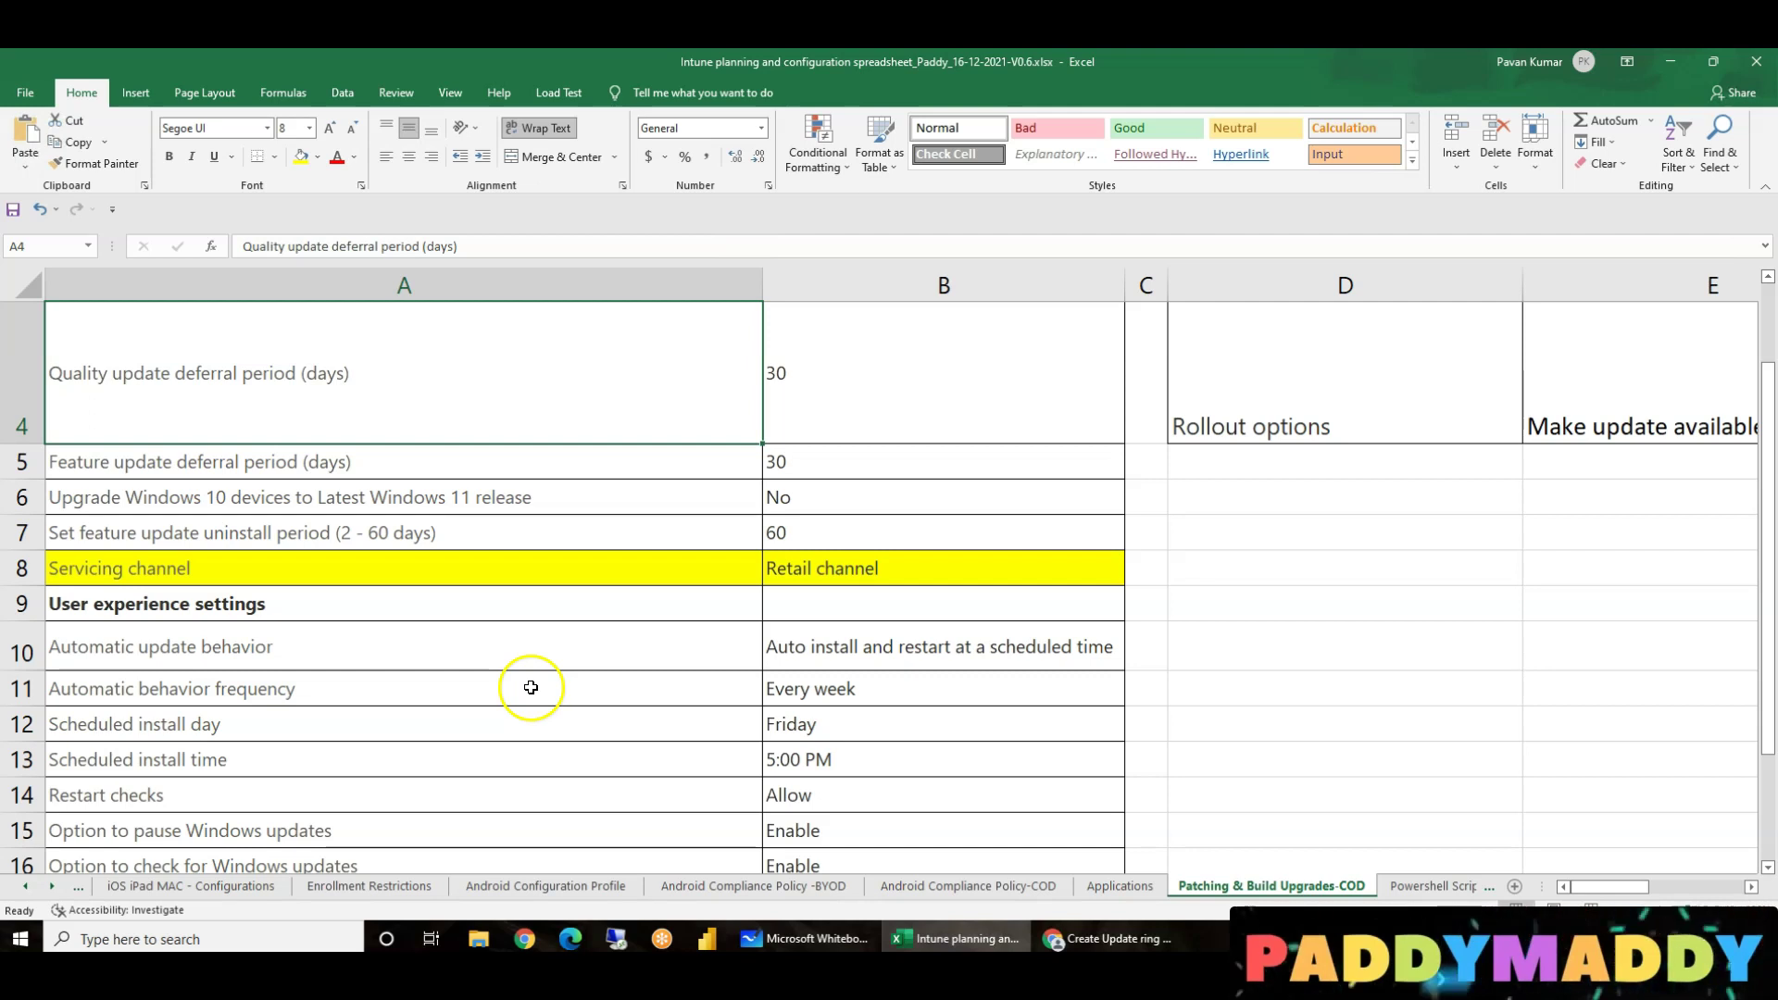
{"action": "left_click", "coordinate": [866, 569]}
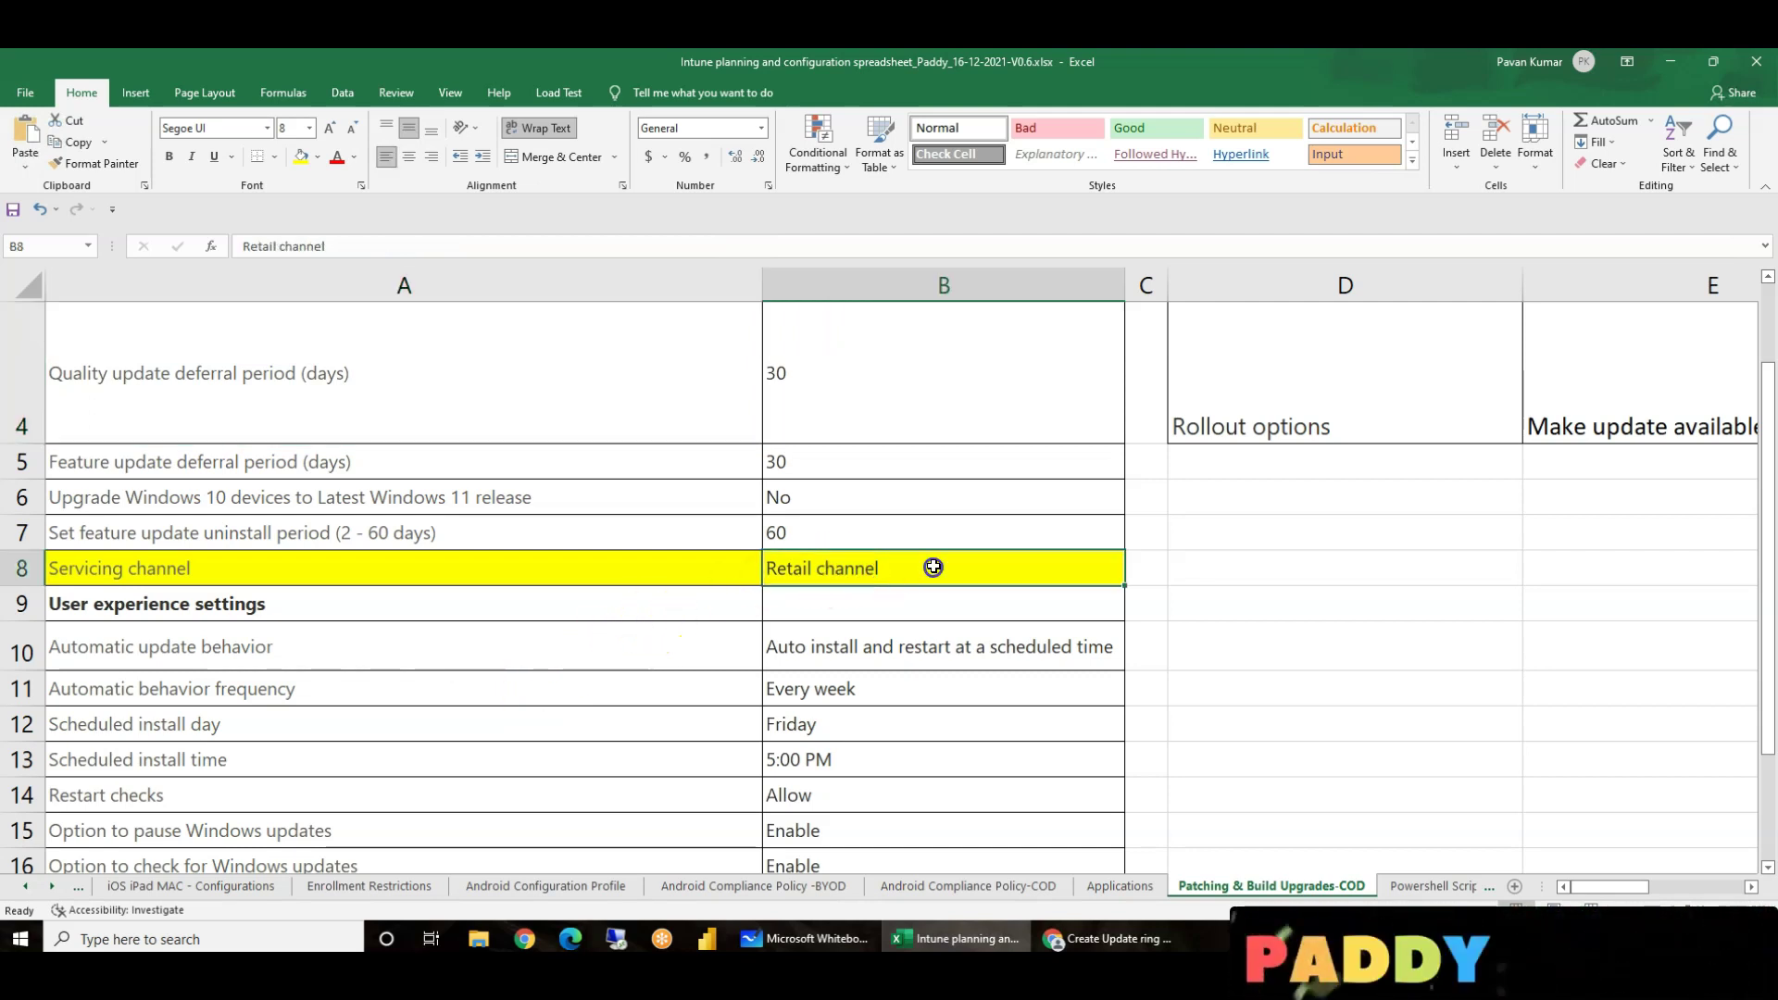
{"action": "left_click", "coordinate": [1107, 939]}
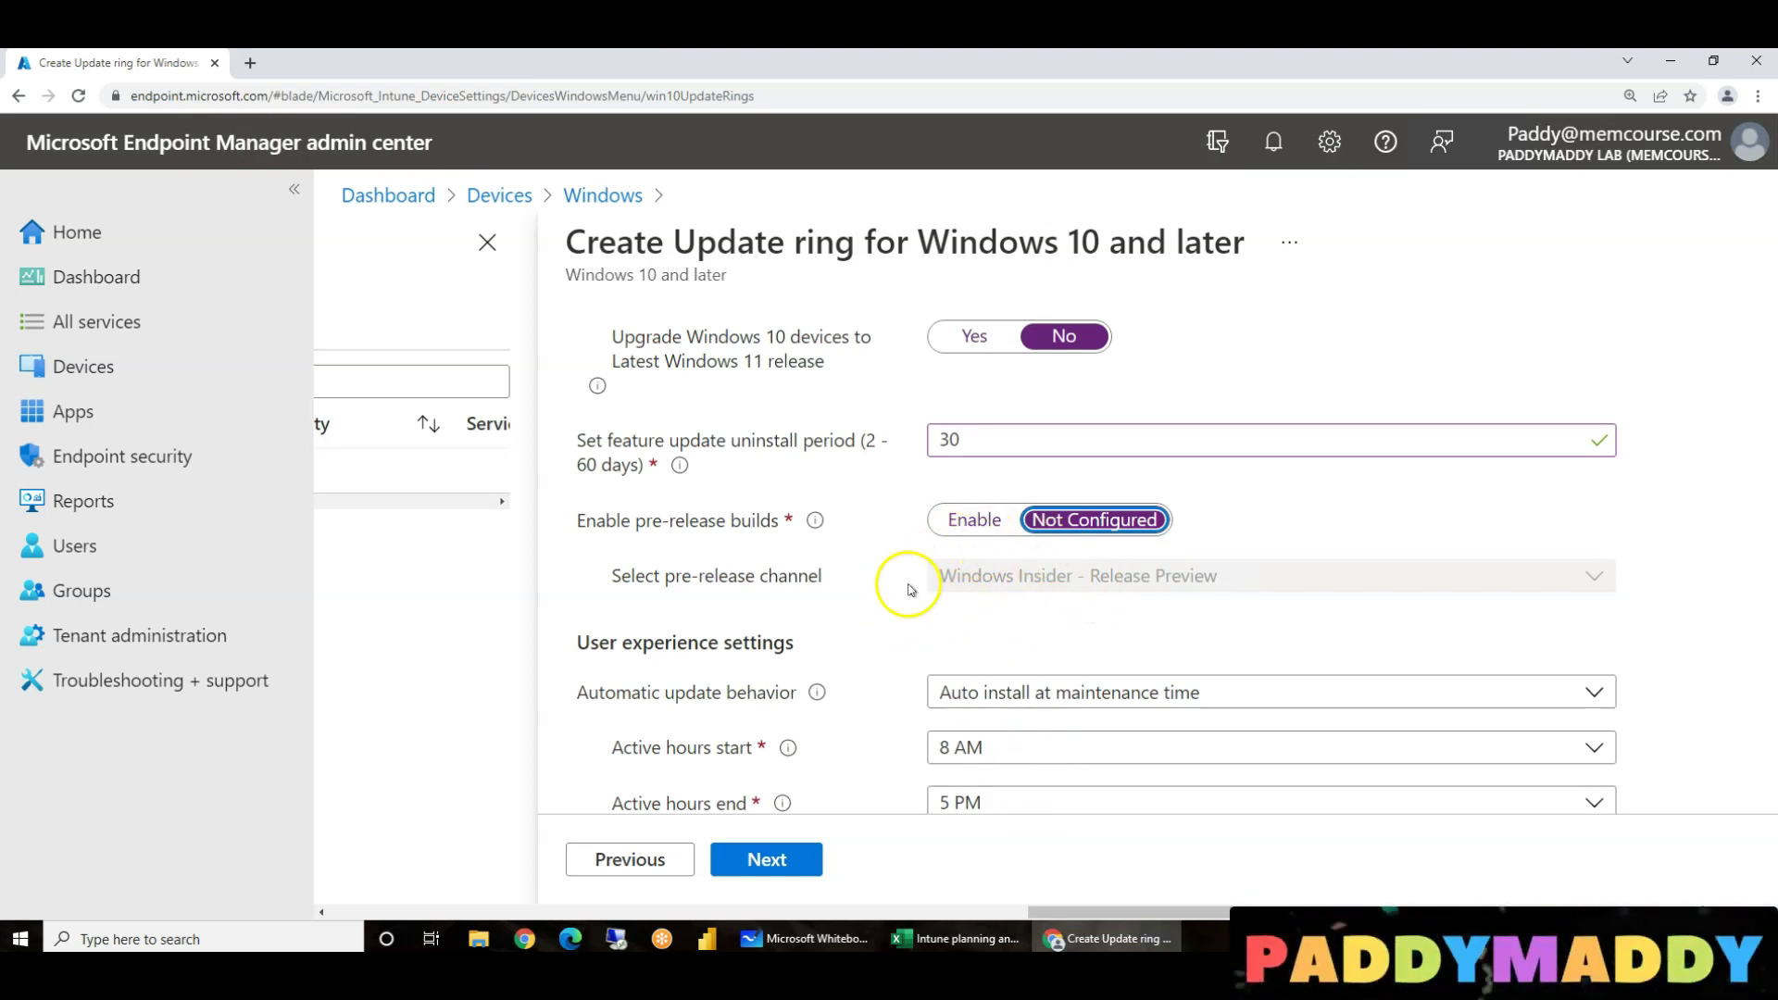
{"action": "left_click", "coordinate": [842, 587]}
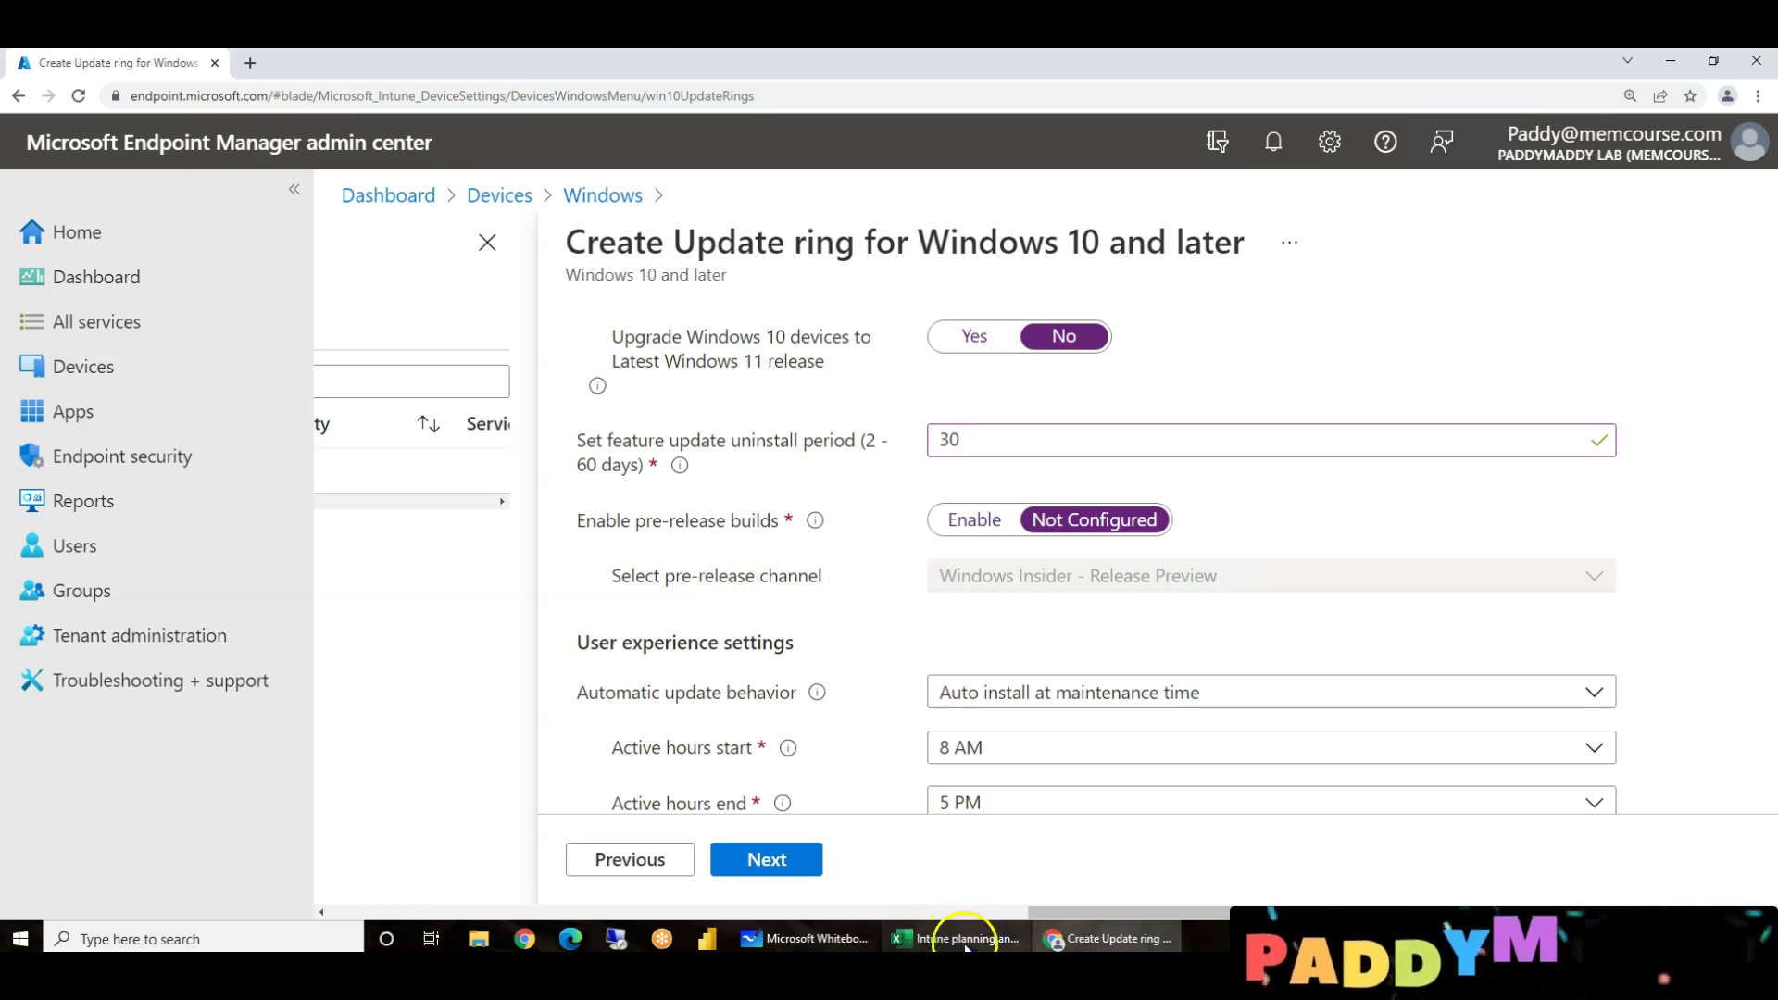
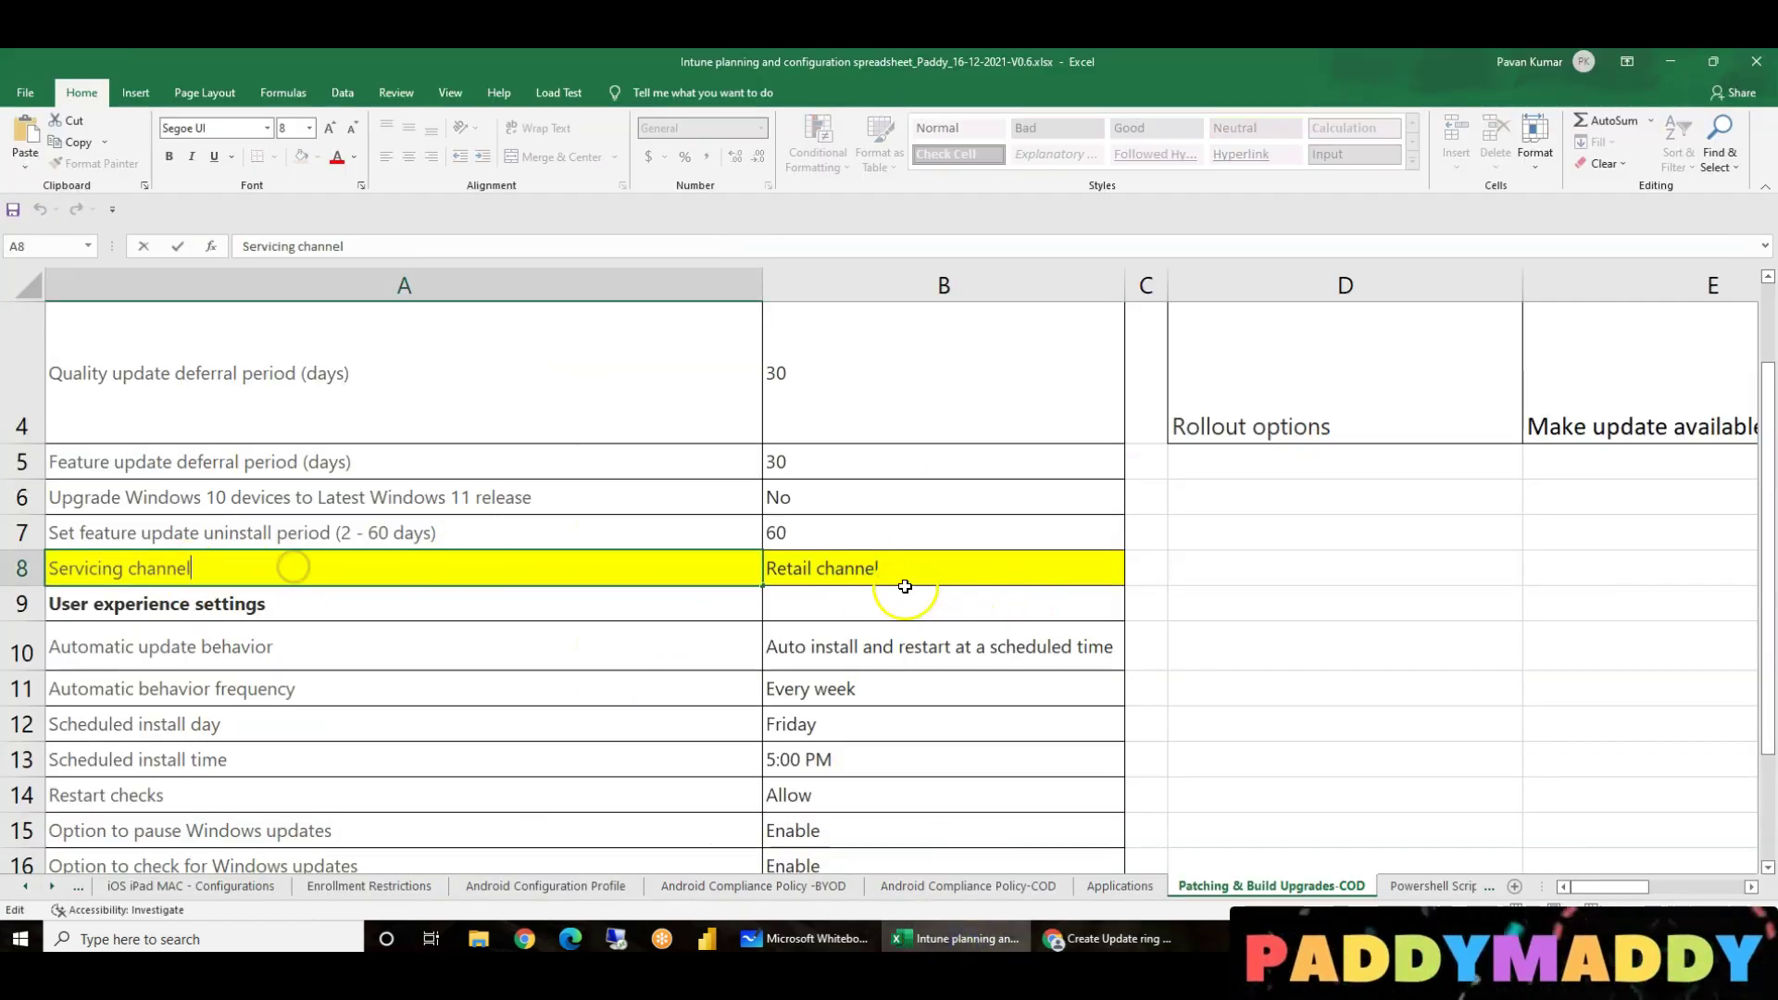
{"action": "left_click", "coordinate": [307, 562]}
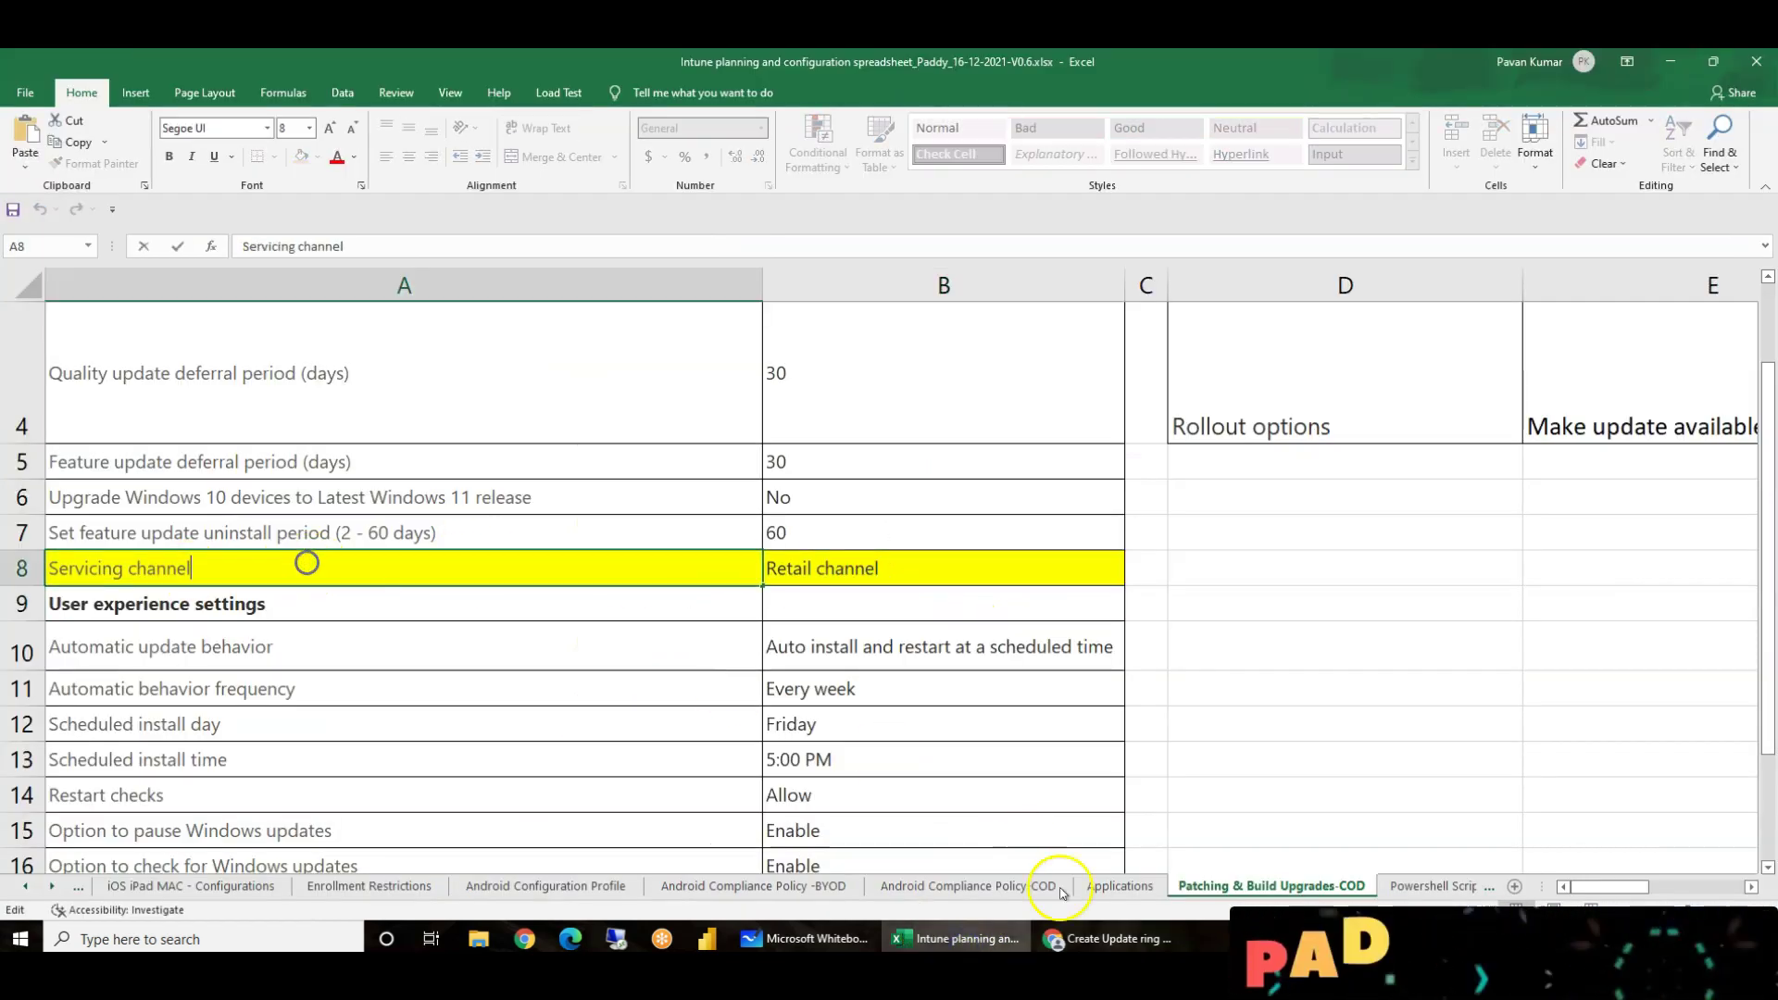
{"action": "left_click", "coordinate": [1103, 938]}
Try Notify download and Auto install at maintenance time as the automatic update behavior in the user experience settings.
{"action": "scroll", "coordinate": [903, 723], "scroll_direction": "down", "scroll_amount": 1}
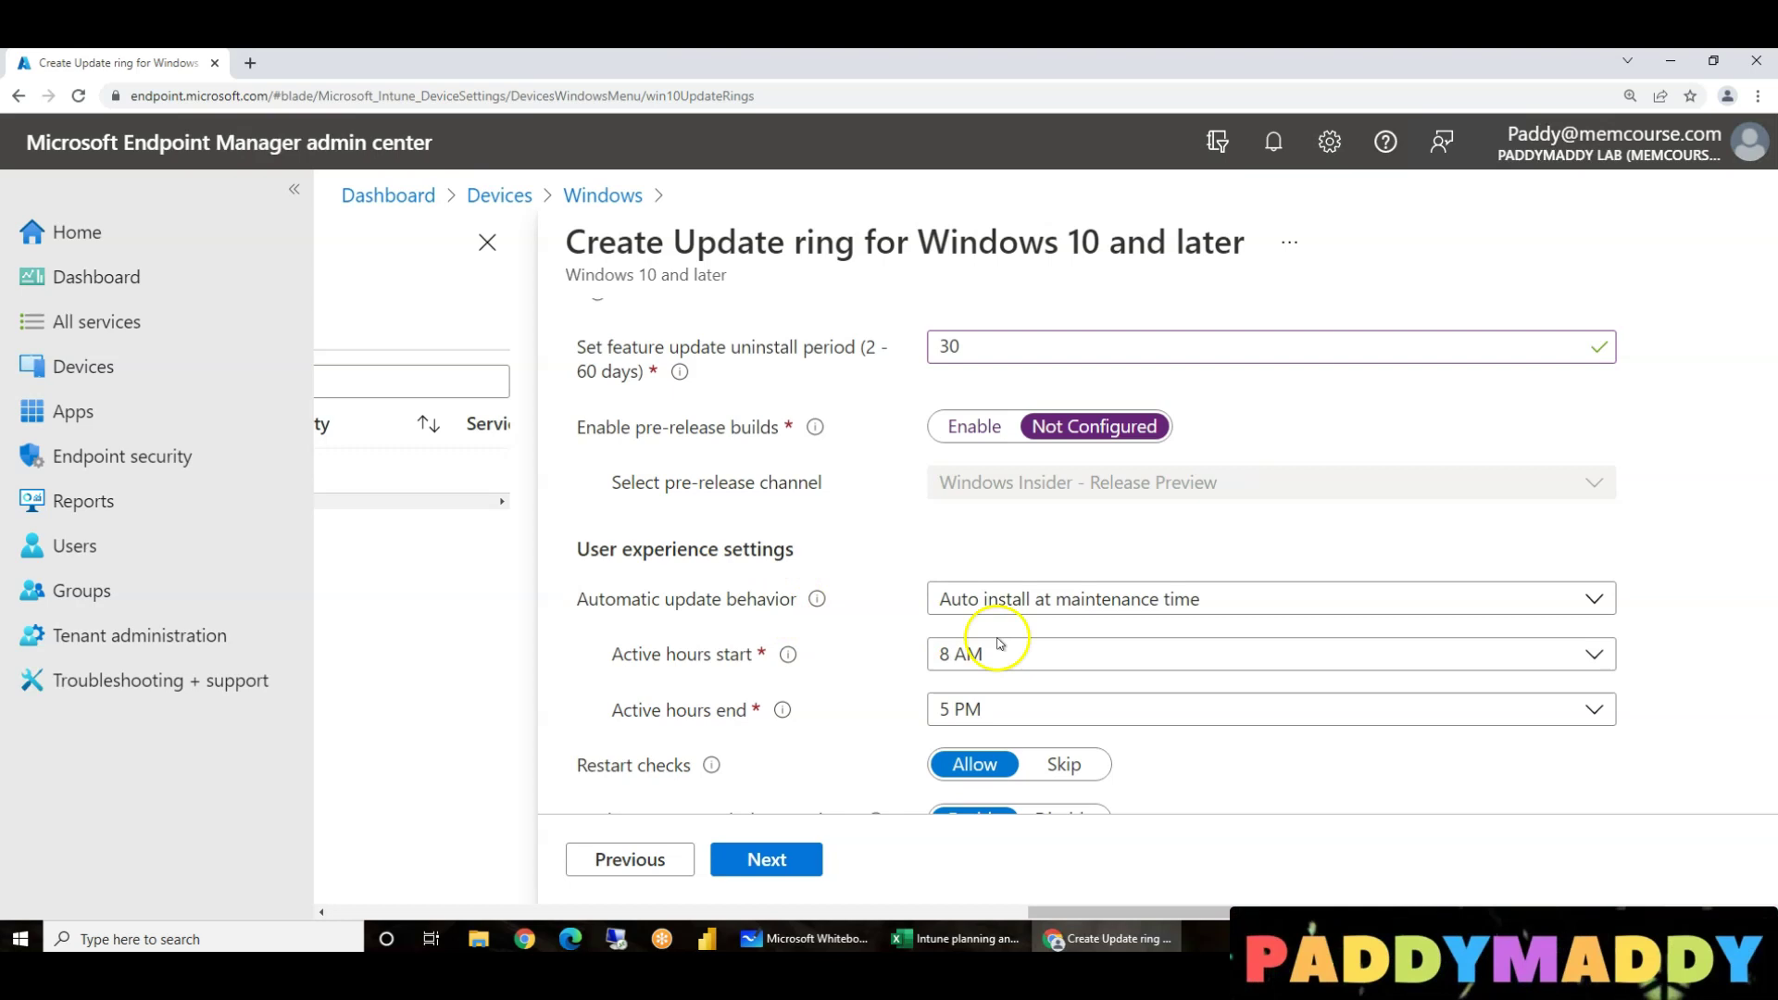
{"action": "scroll", "coordinate": [1000, 530], "scroll_direction": "down", "scroll_amount": 1}
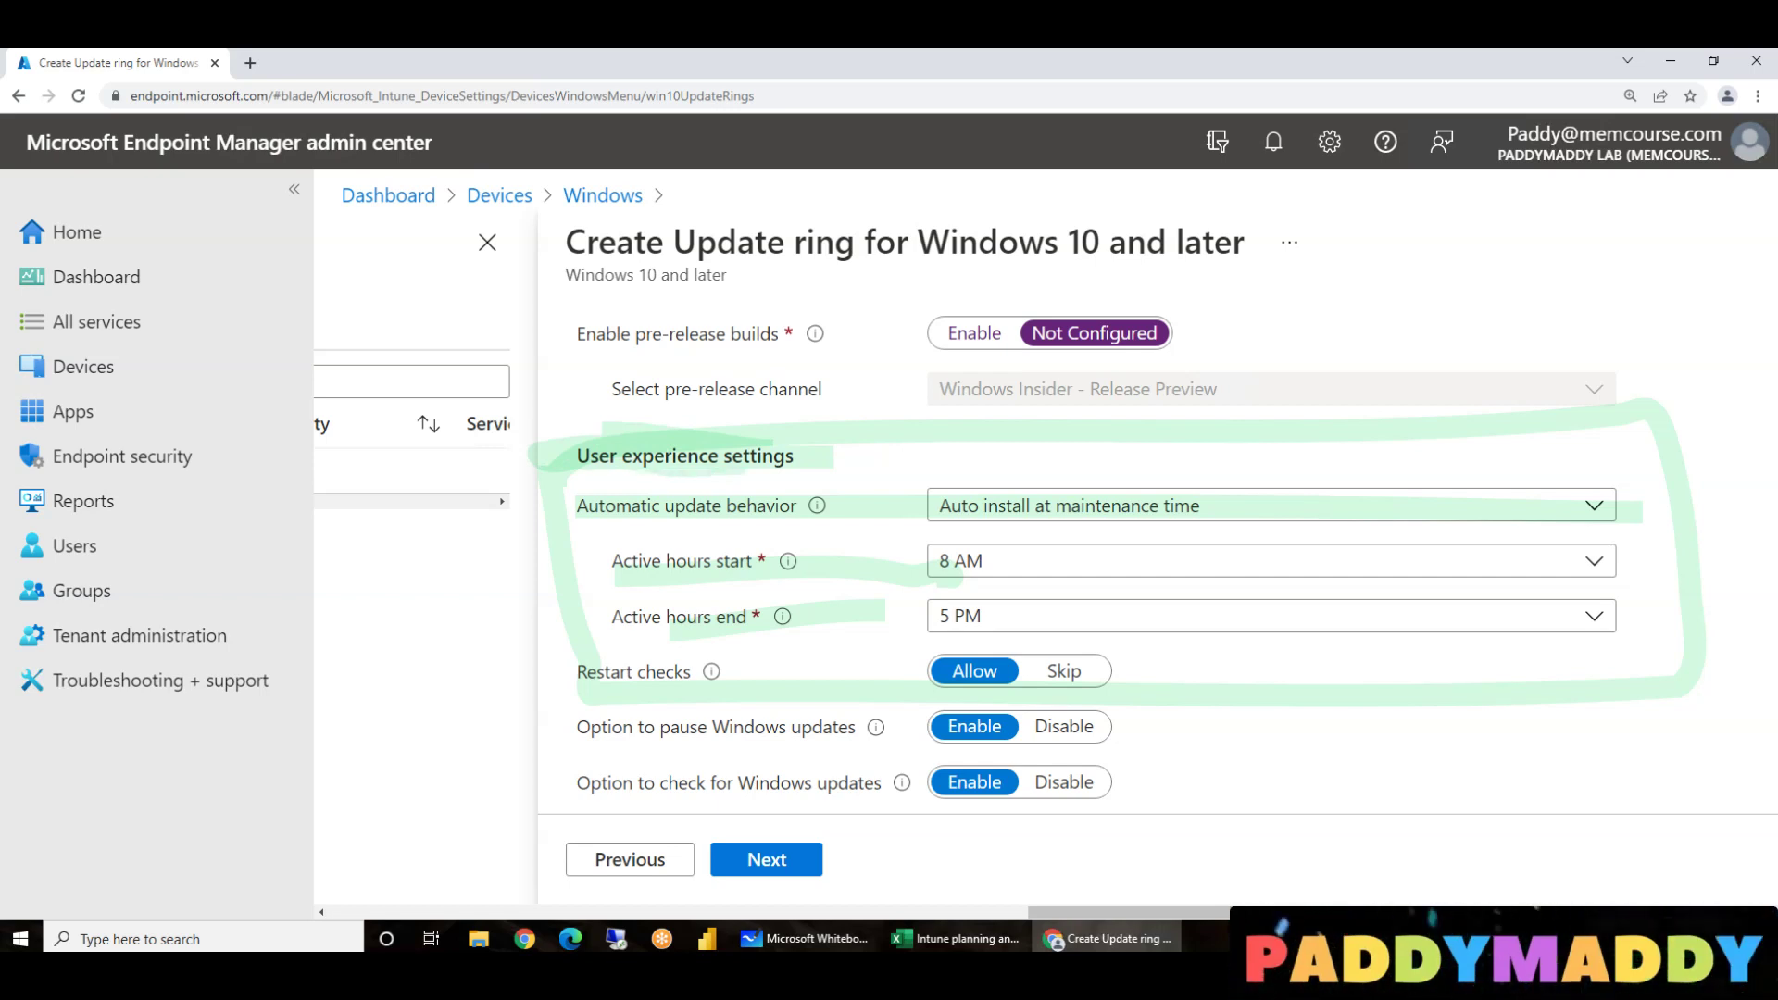
{"action": "left_click", "coordinate": [1139, 508]}
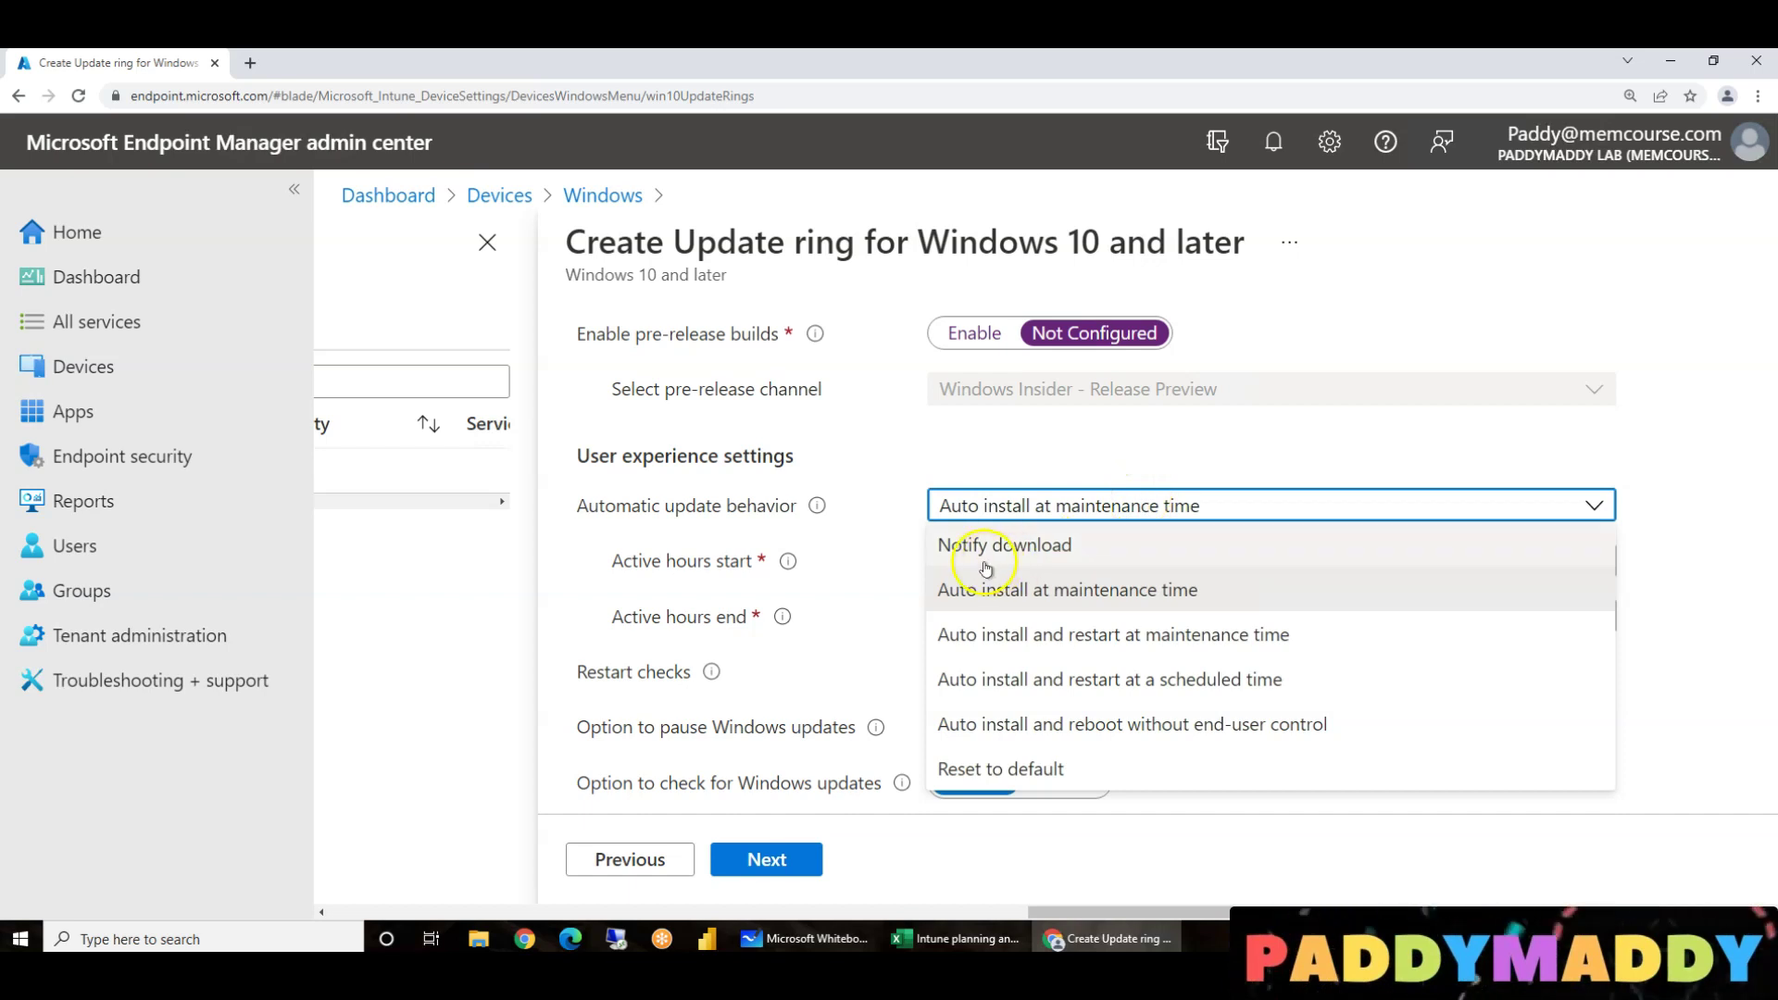
{"action": "left_click", "coordinate": [1110, 552]}
{"action": "left_click", "coordinate": [1077, 511]}
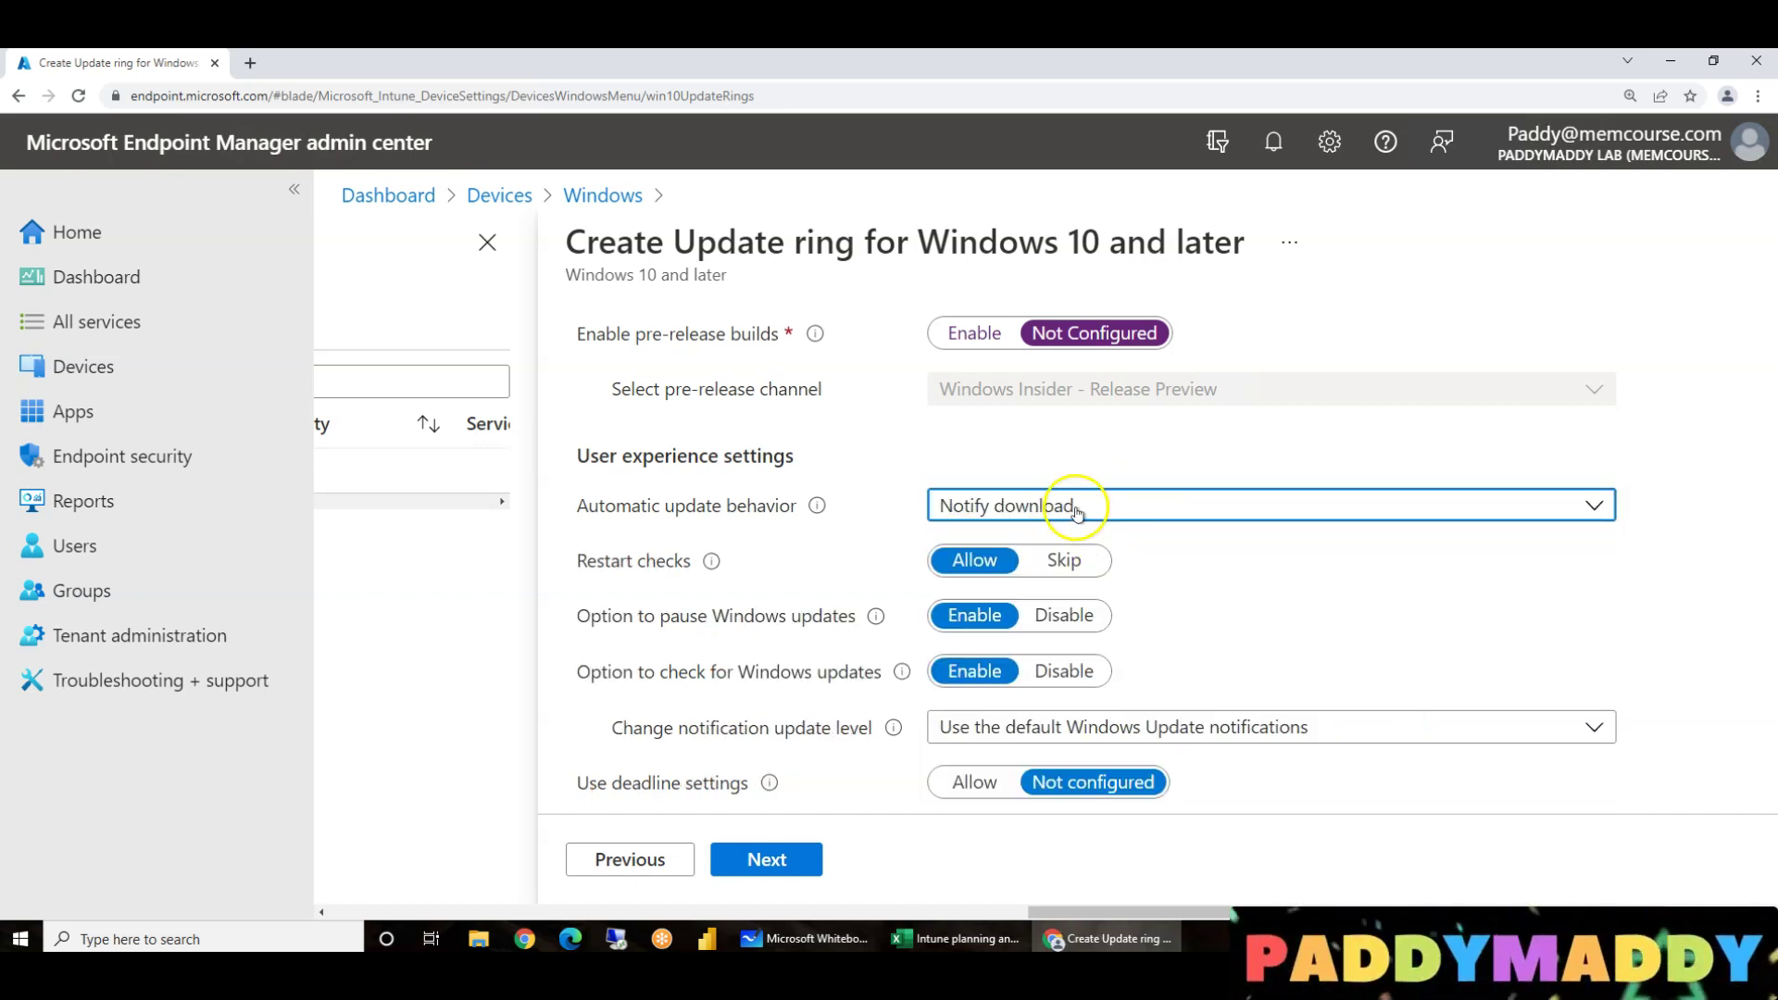
{"action": "left_click", "coordinate": [1077, 512]}
{"action": "left_click", "coordinate": [1065, 584]}
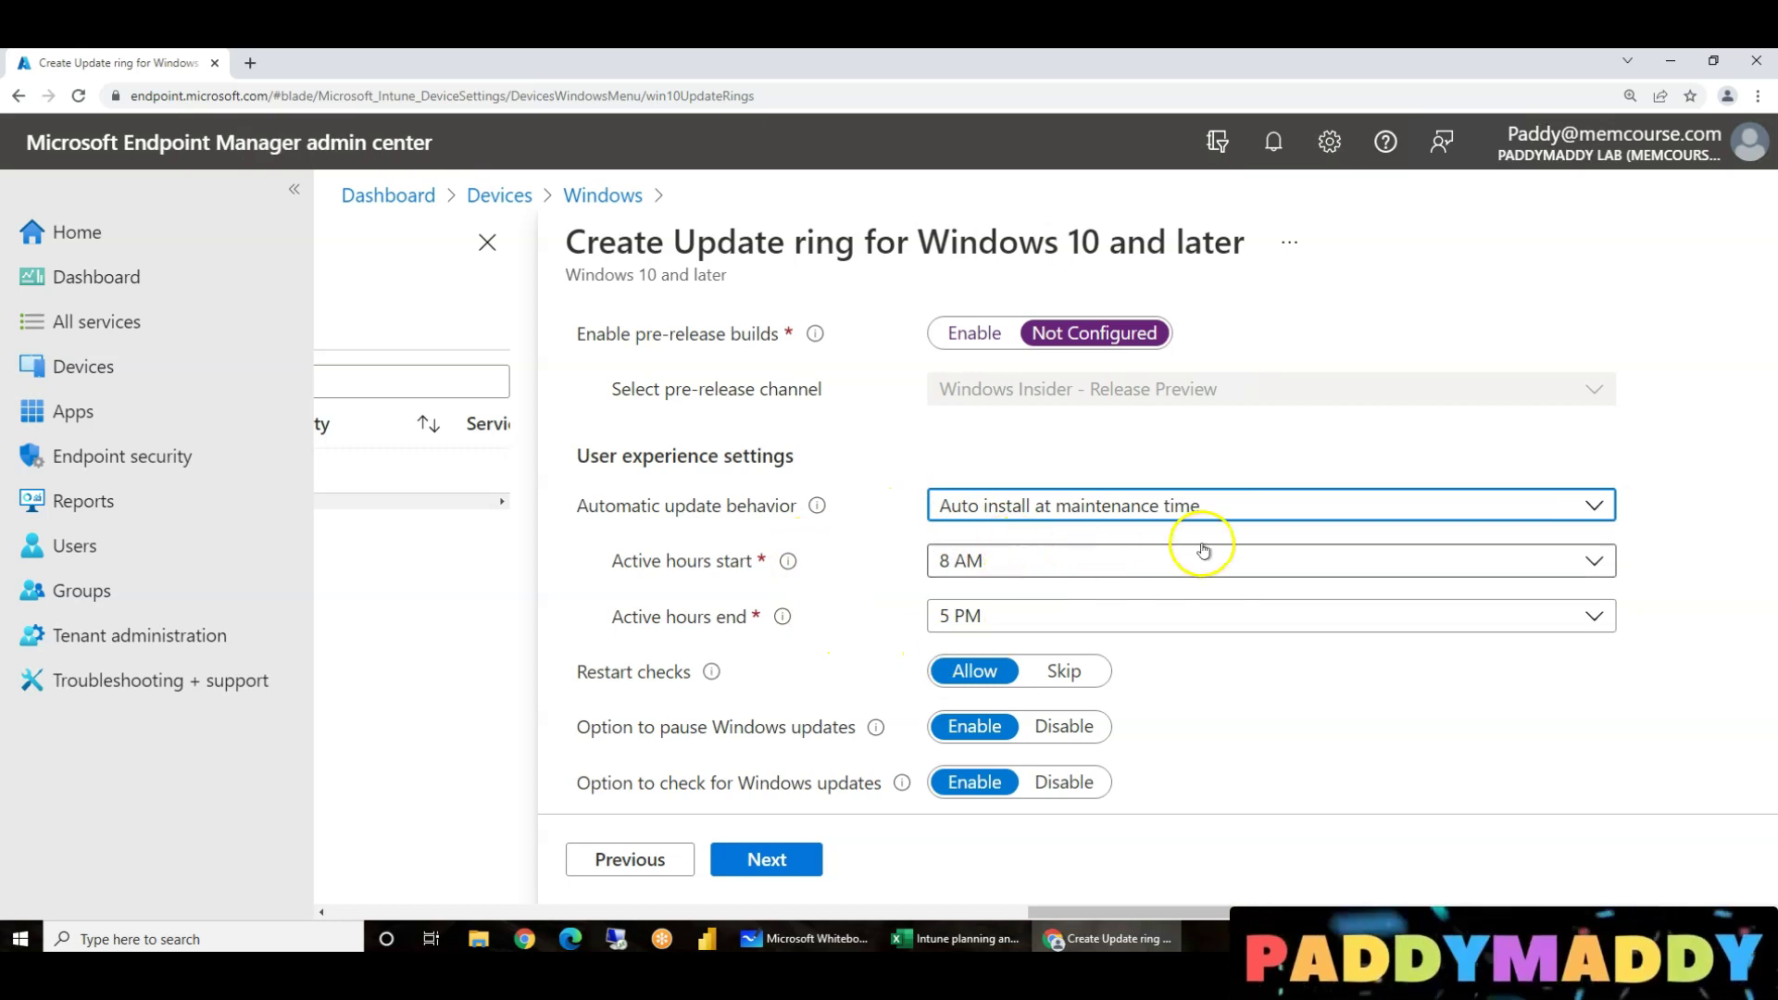
{"action": "left_click", "coordinate": [1182, 515]}
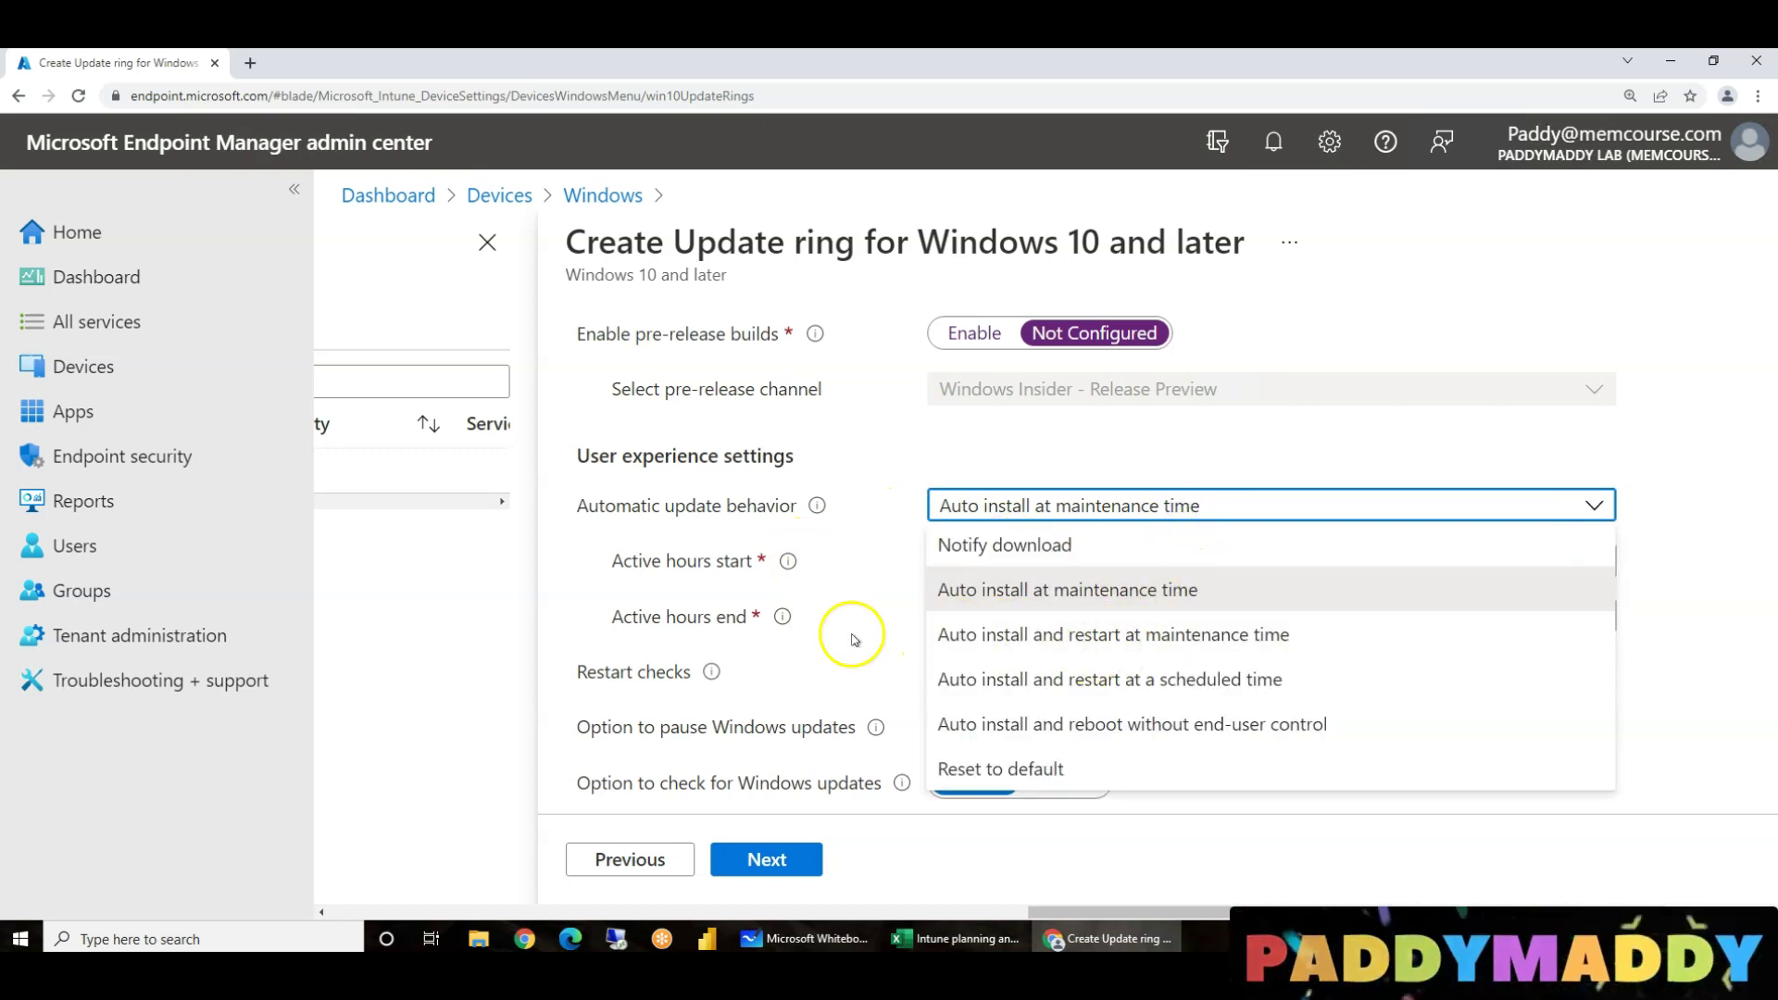
{"action": "left_click", "coordinate": [811, 686]}
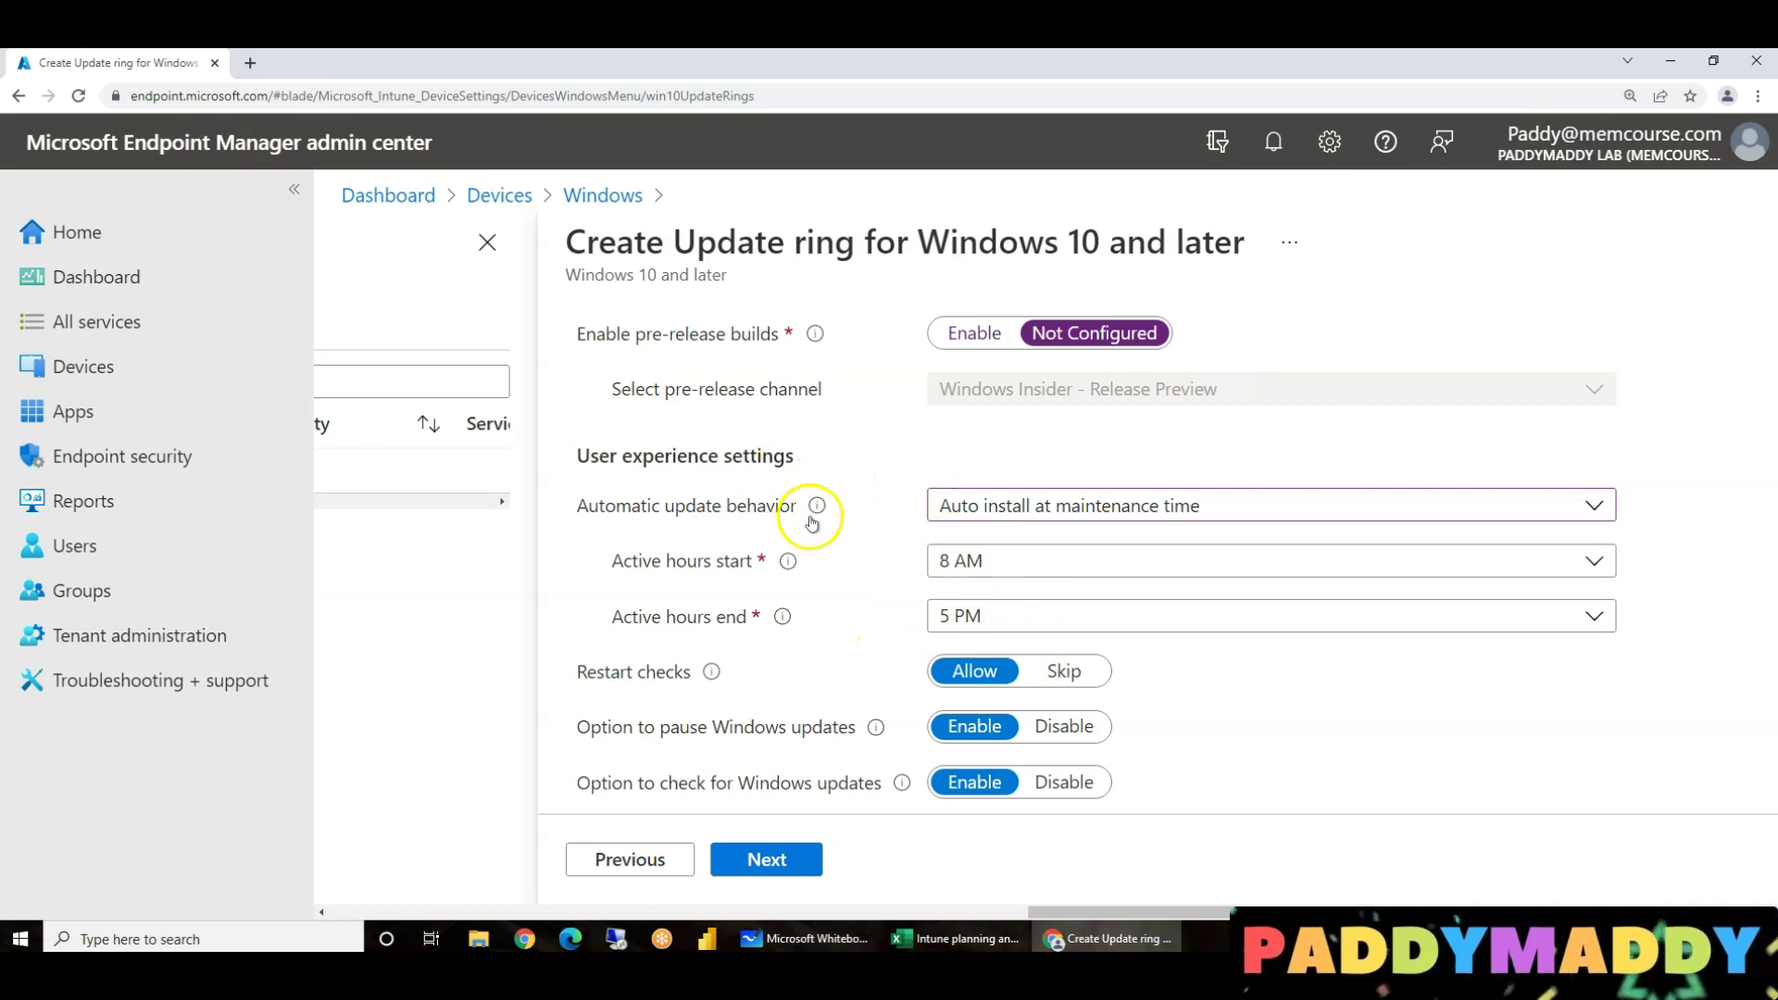
Set the automatic update behavior to Auto install and restart at a scheduled time.
{"action": "left_click", "coordinate": [1124, 505]}
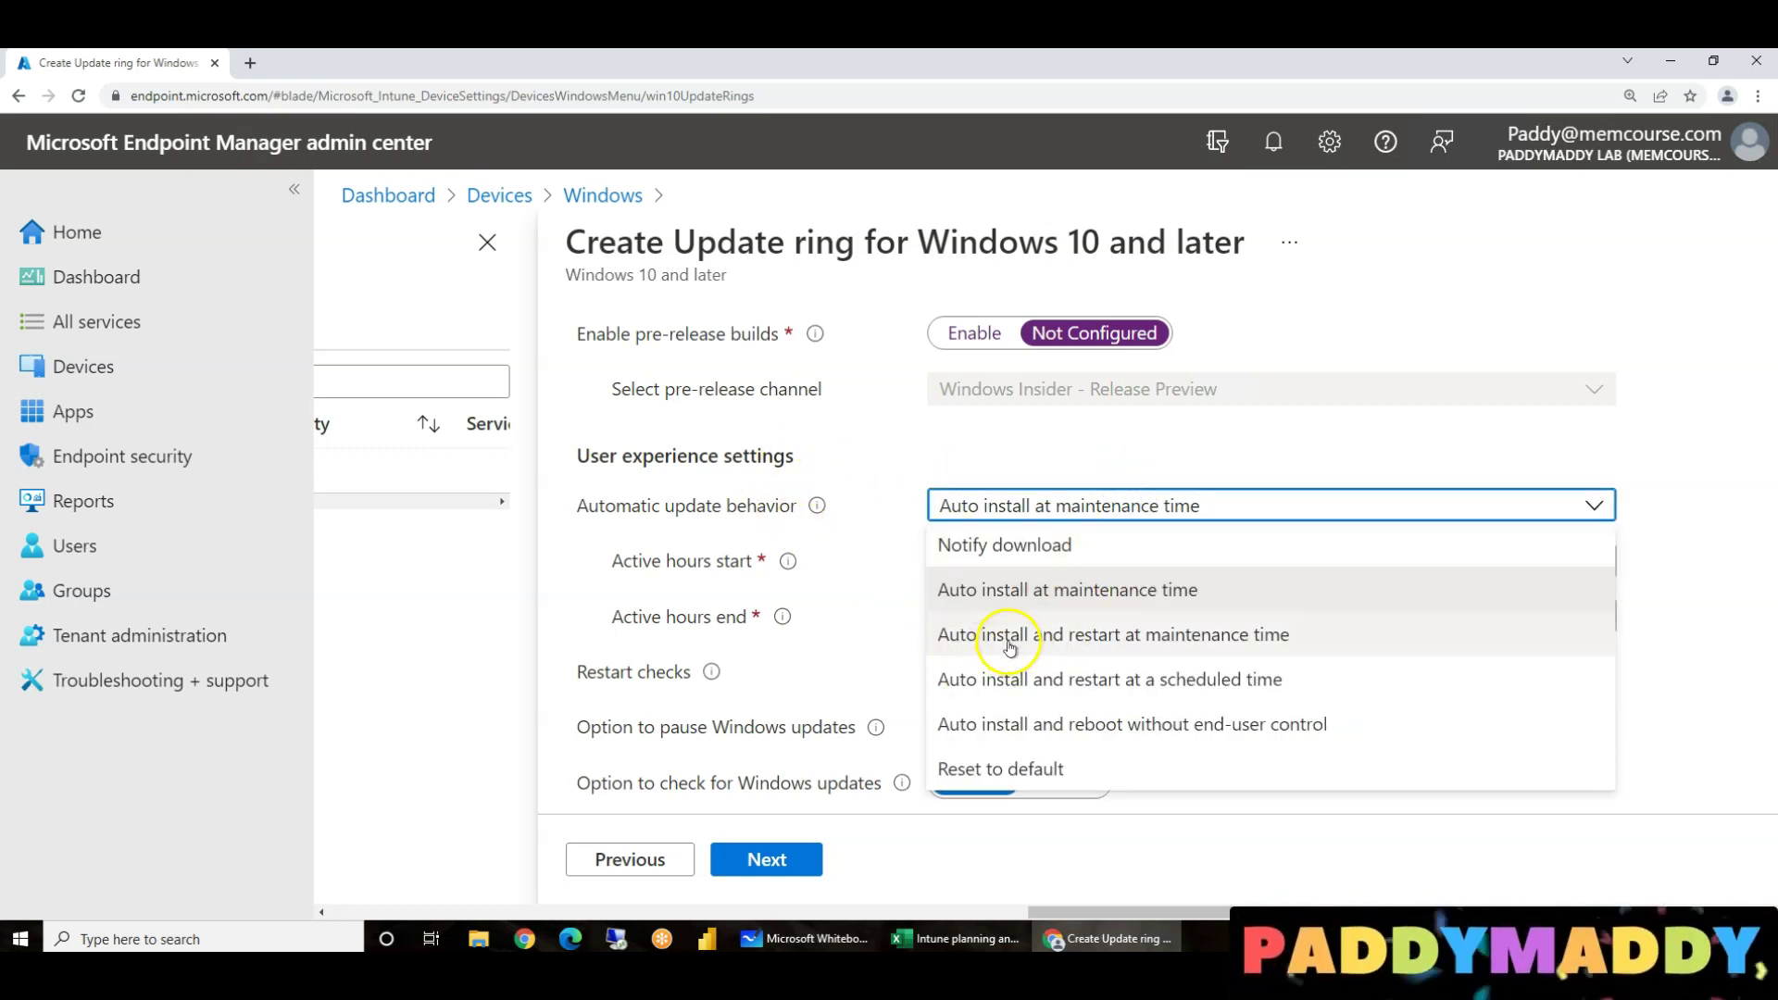
{"action": "left_click", "coordinate": [1009, 637]}
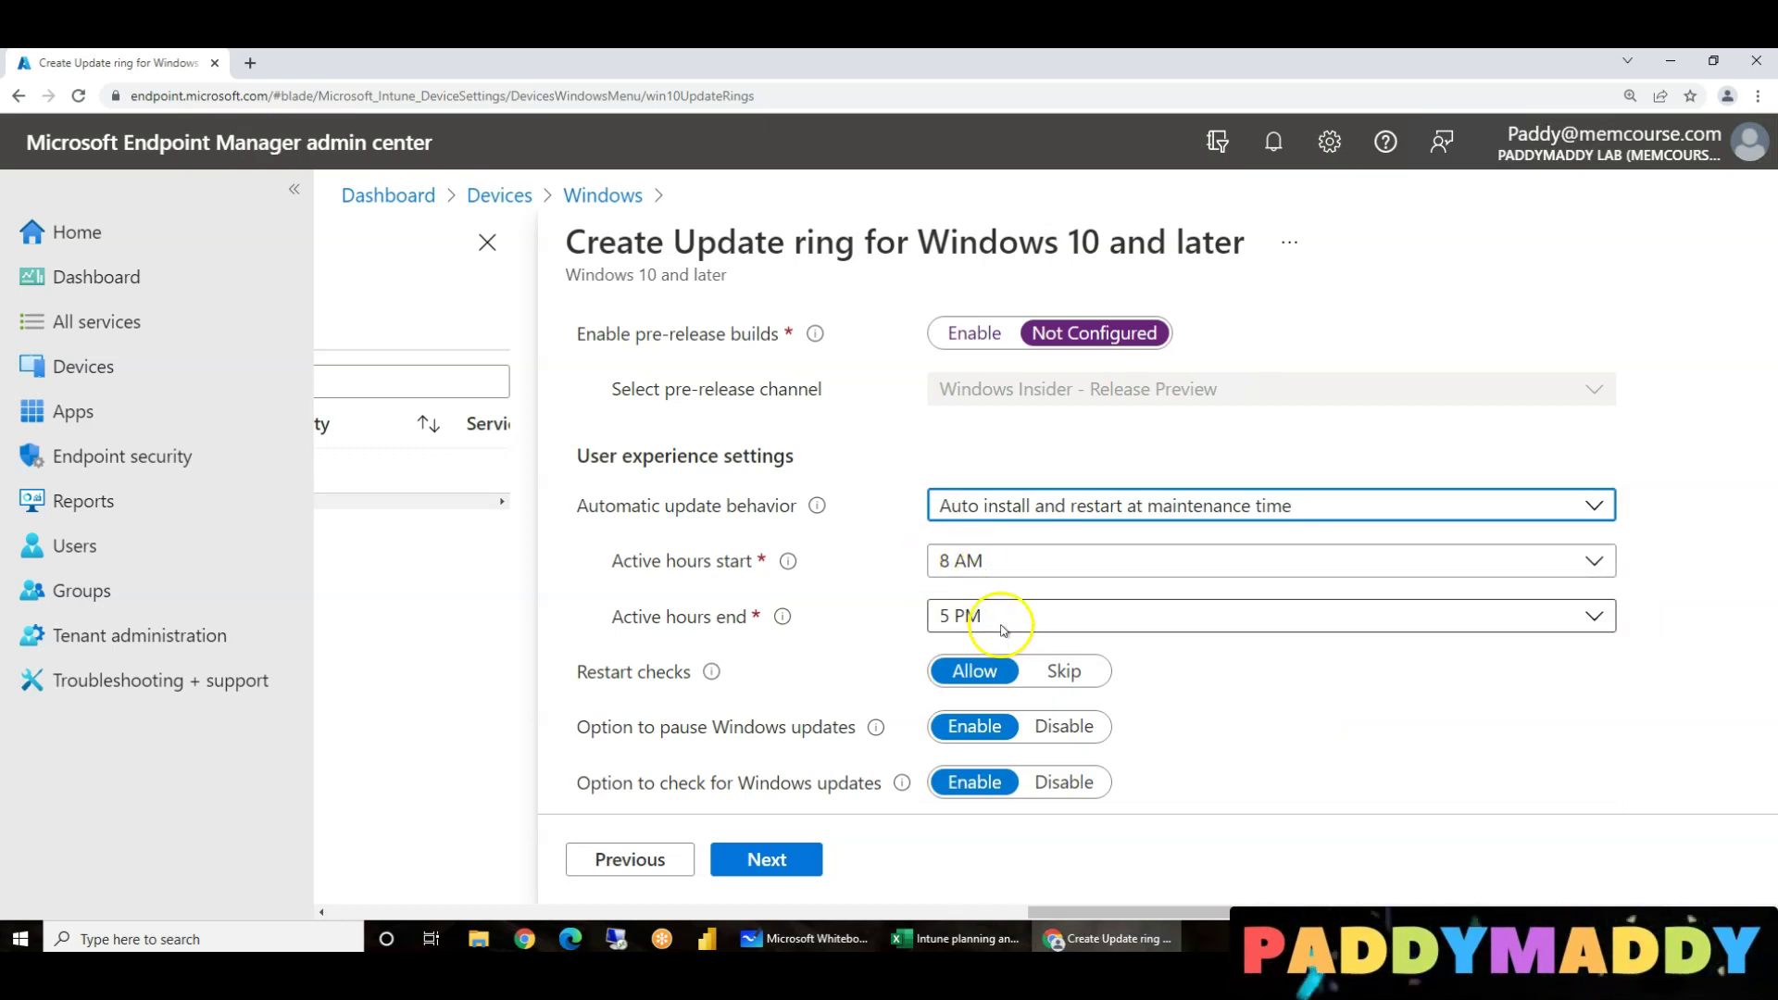
{"action": "left_click", "coordinate": [1019, 505]}
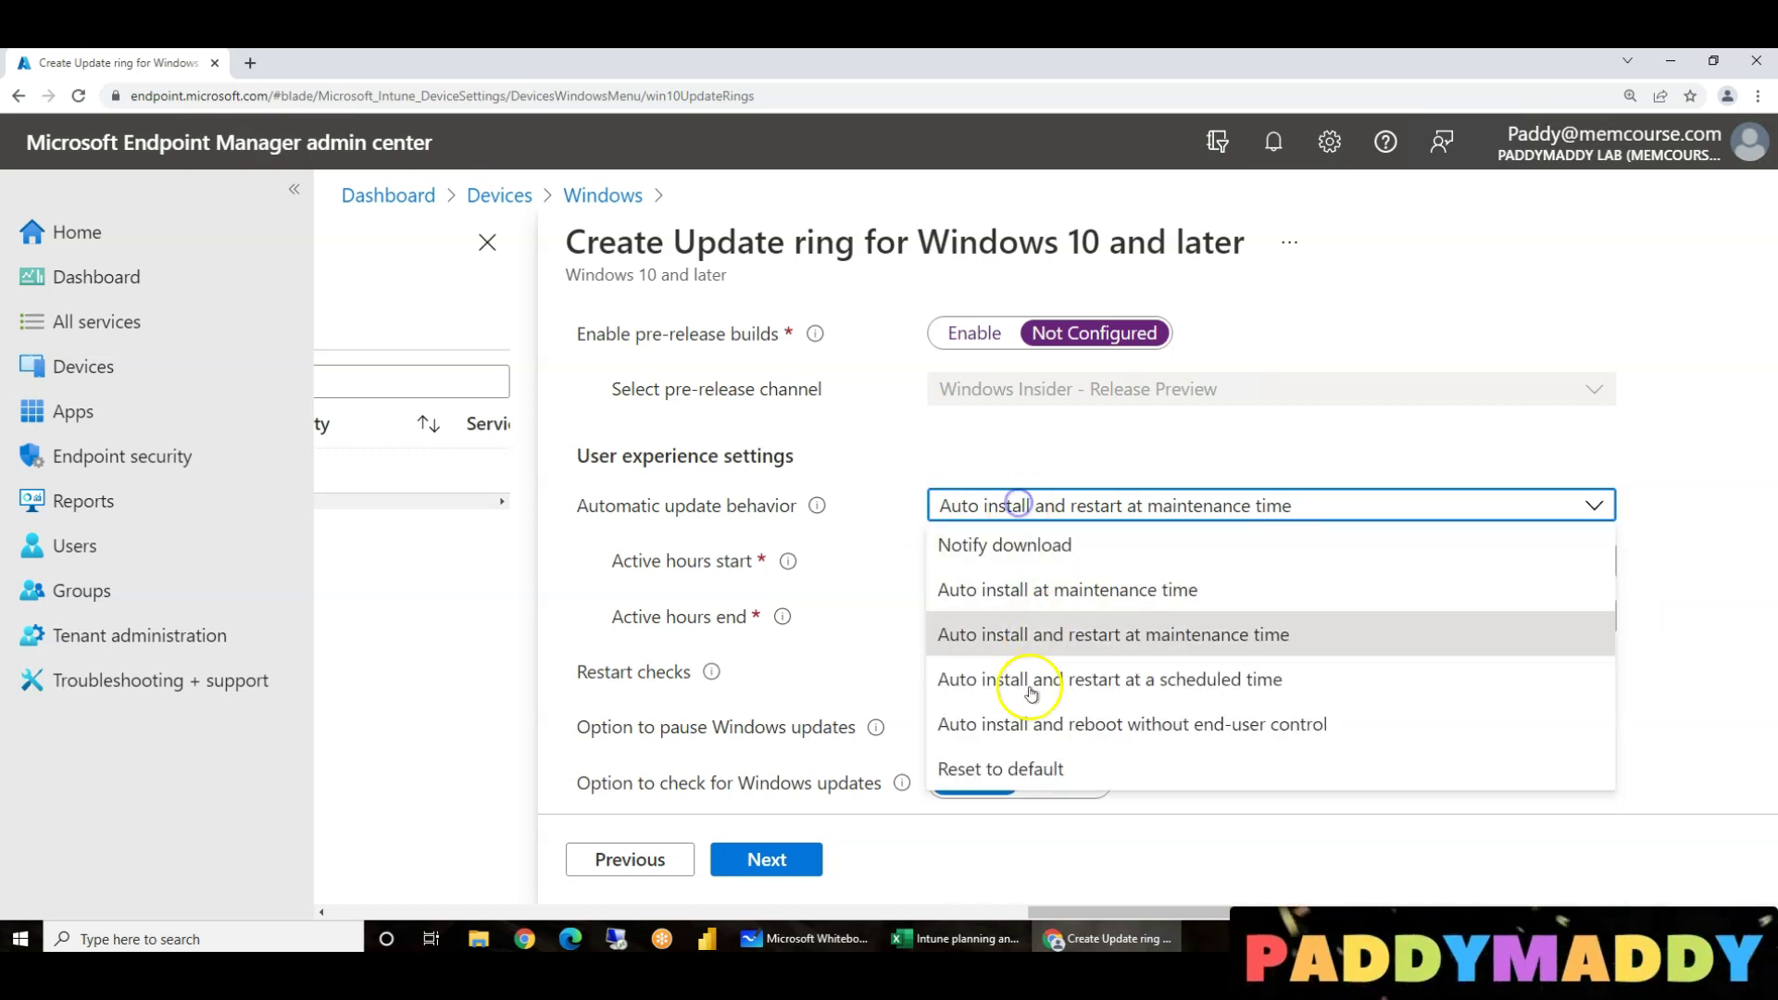
{"action": "left_click", "coordinate": [1098, 697]}
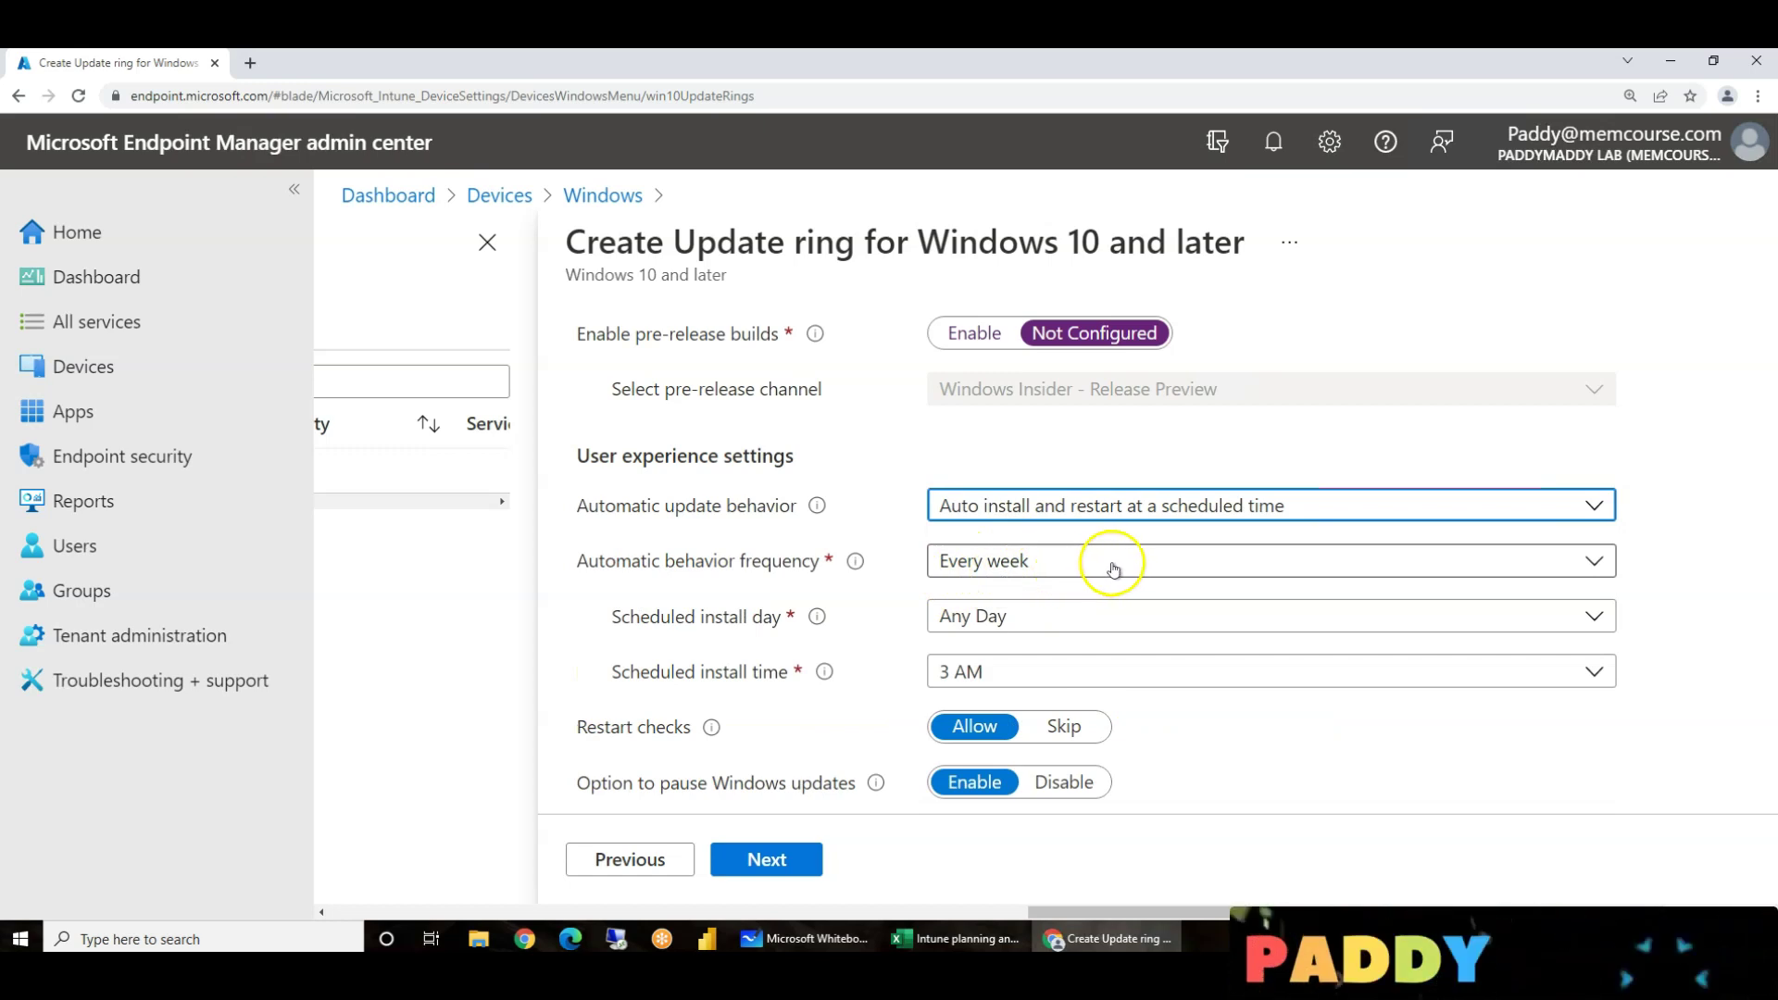
Examine the week options offered for the automatic behavior frequency.
{"action": "left_click", "coordinate": [1038, 569]}
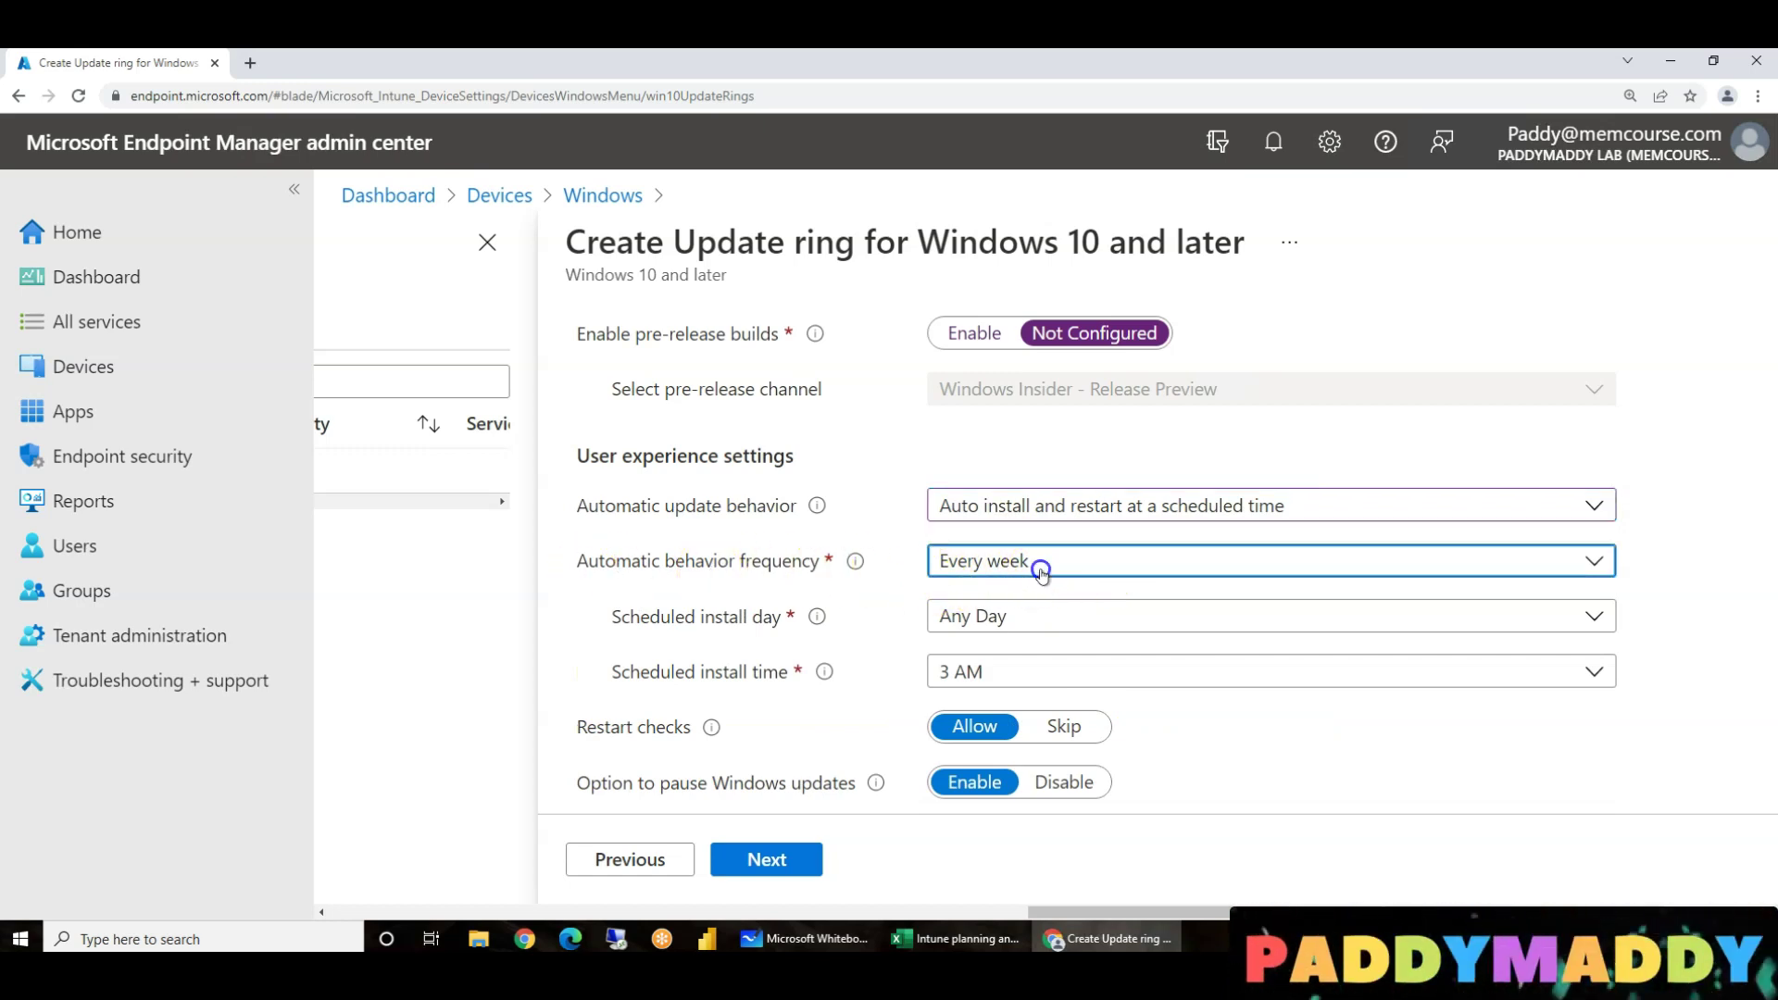
{"action": "left_click", "coordinate": [1695, 727]}
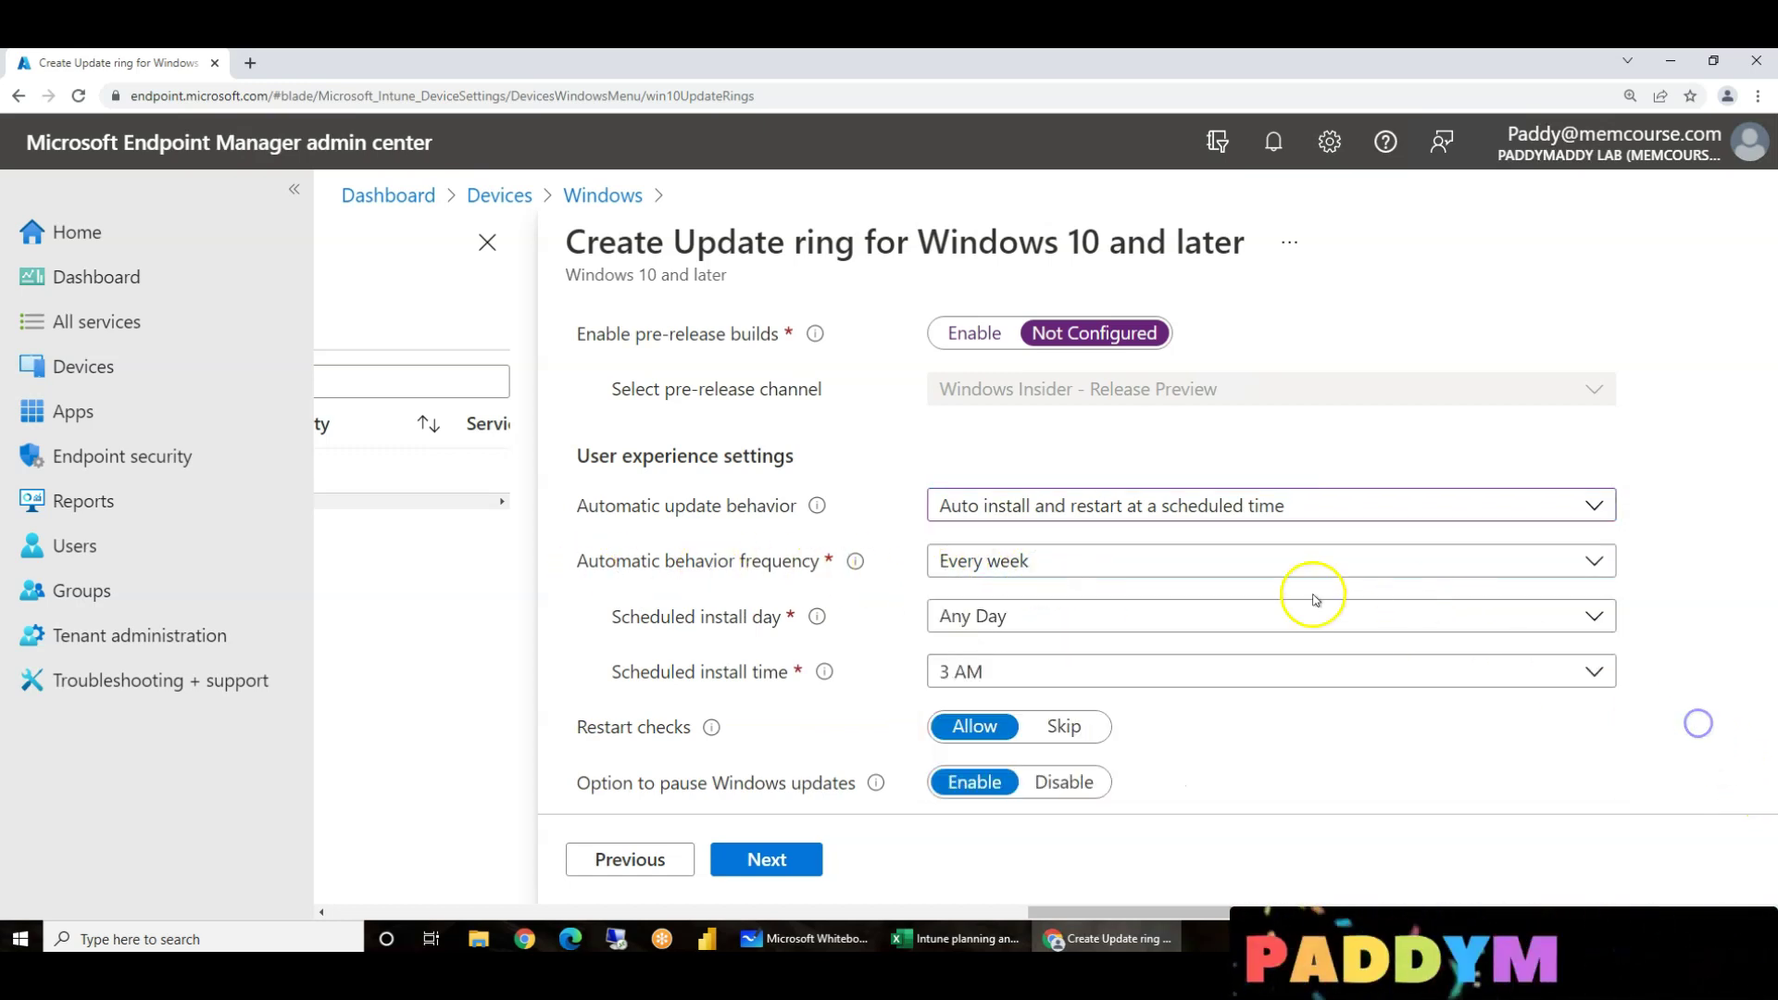
{"action": "left_click", "coordinate": [1093, 569]}
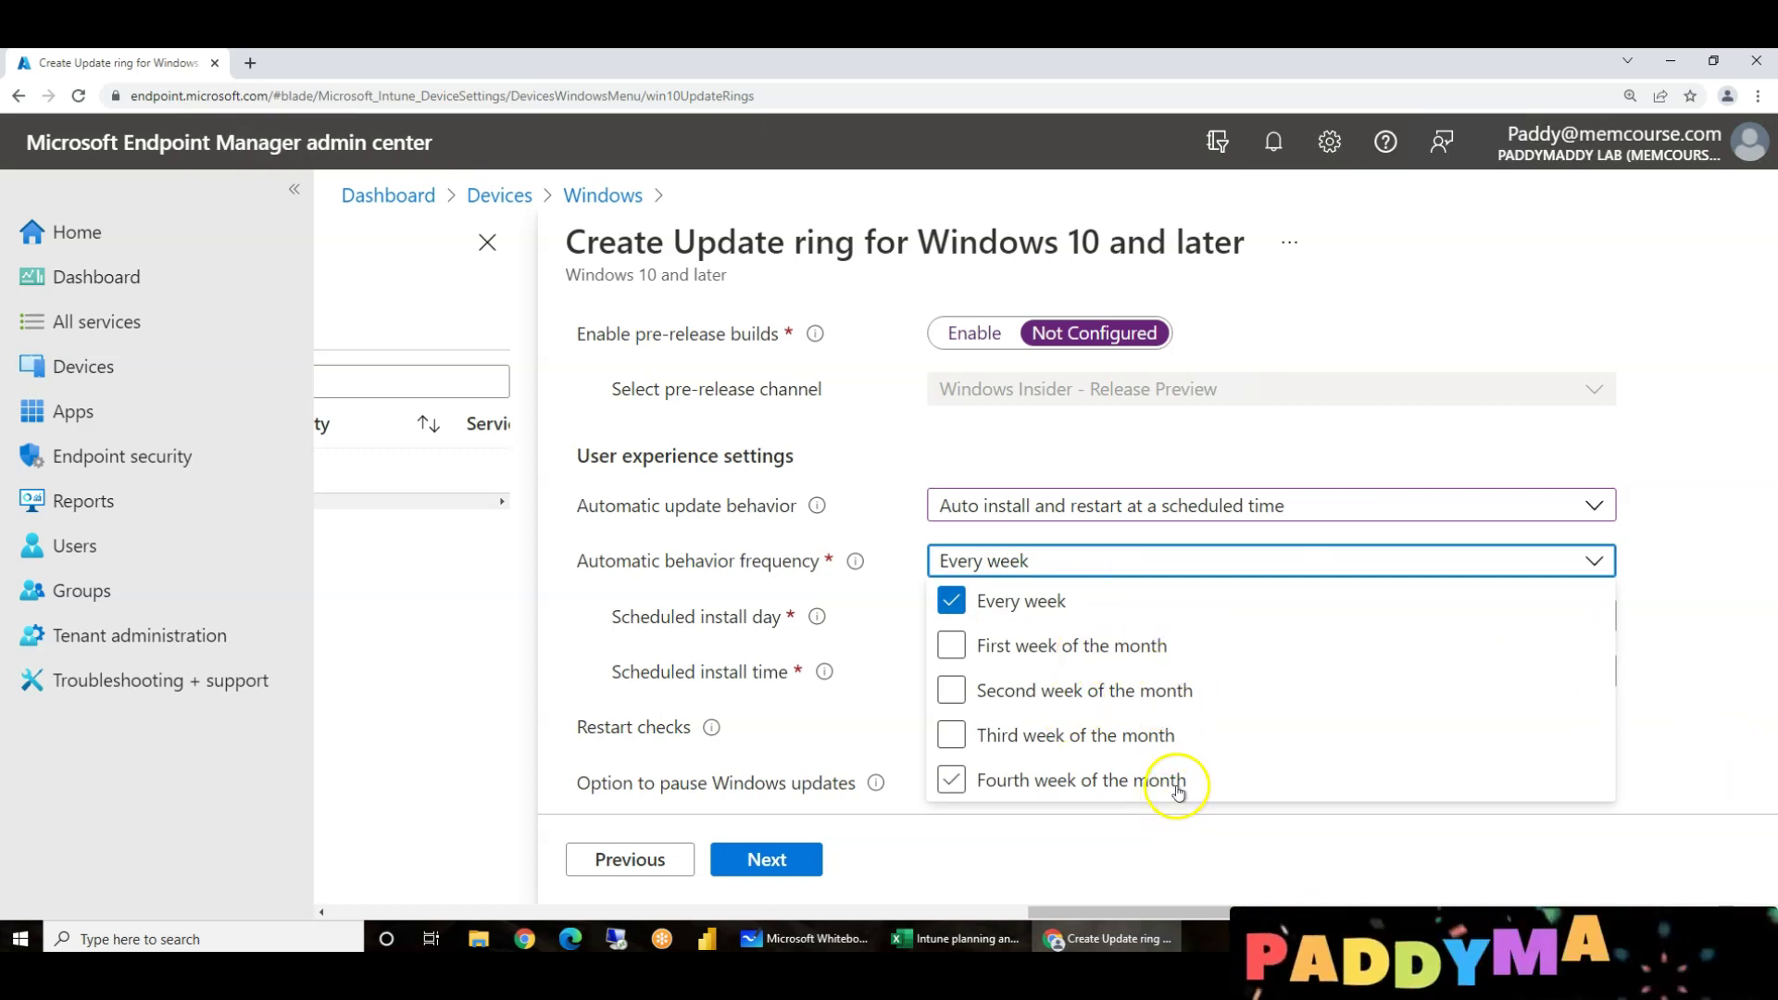
{"action": "left_click", "coordinate": [1142, 864]}
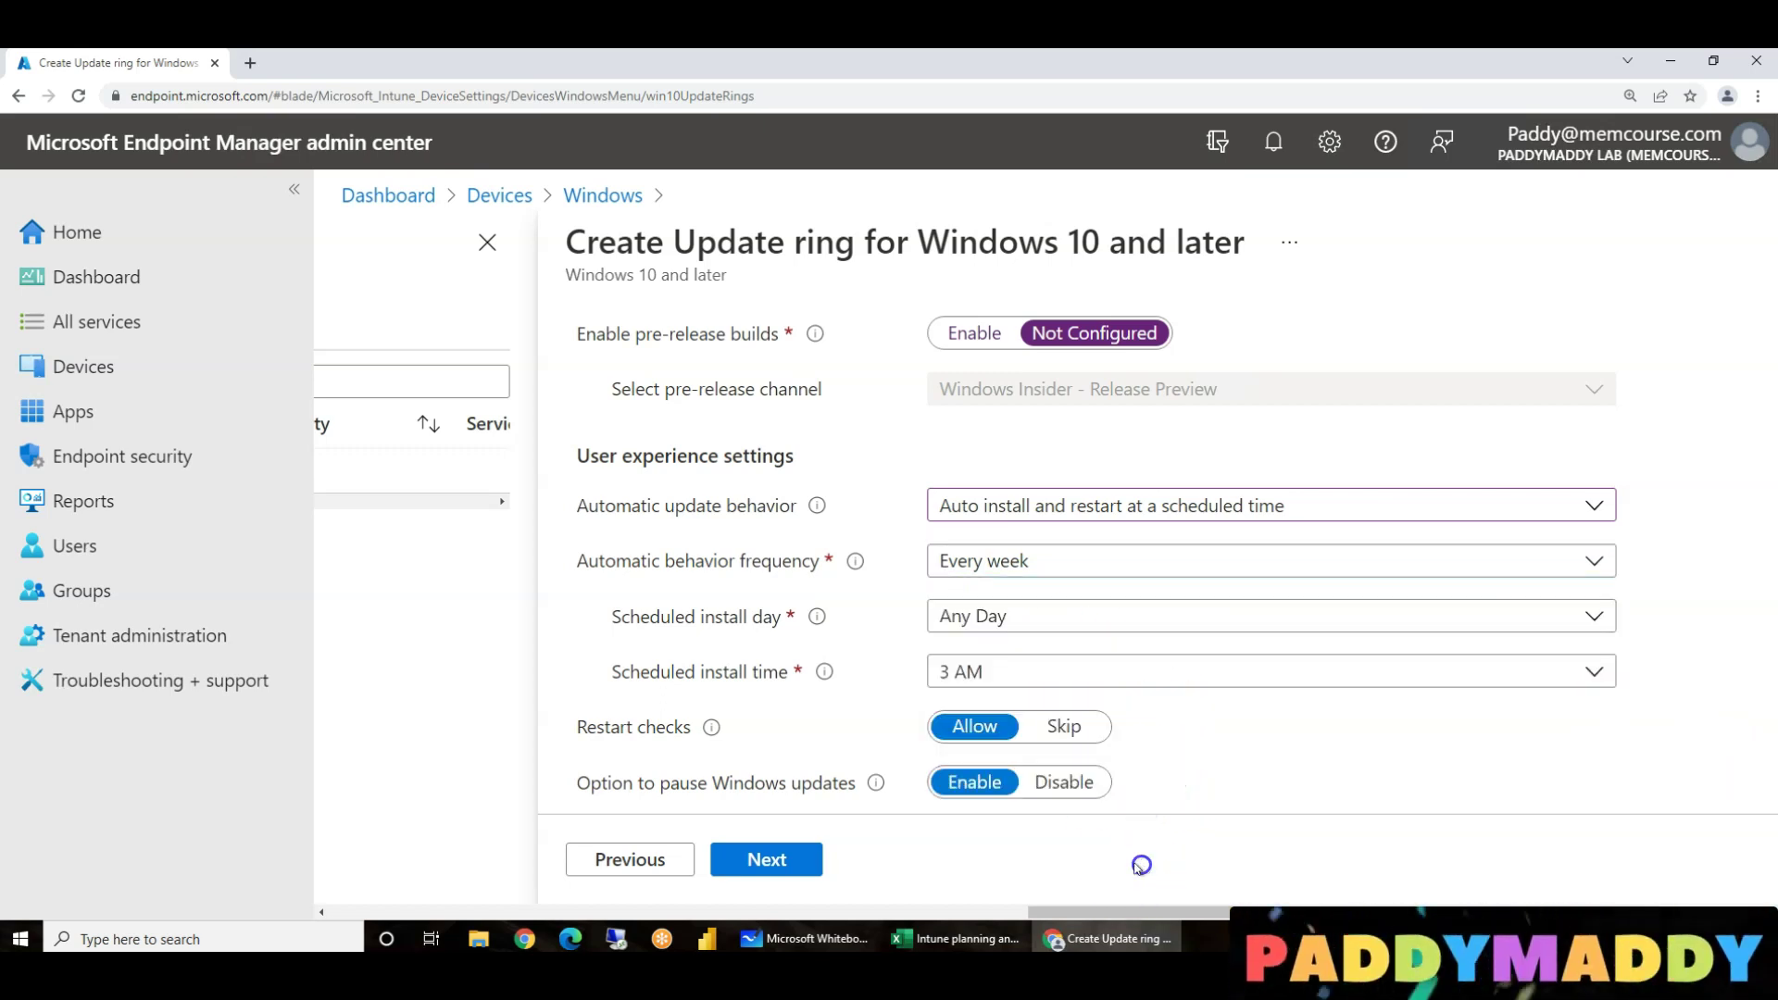
Examine the options offered for the scheduled install day and scheduled install time.
{"action": "left_click", "coordinate": [1005, 619]}
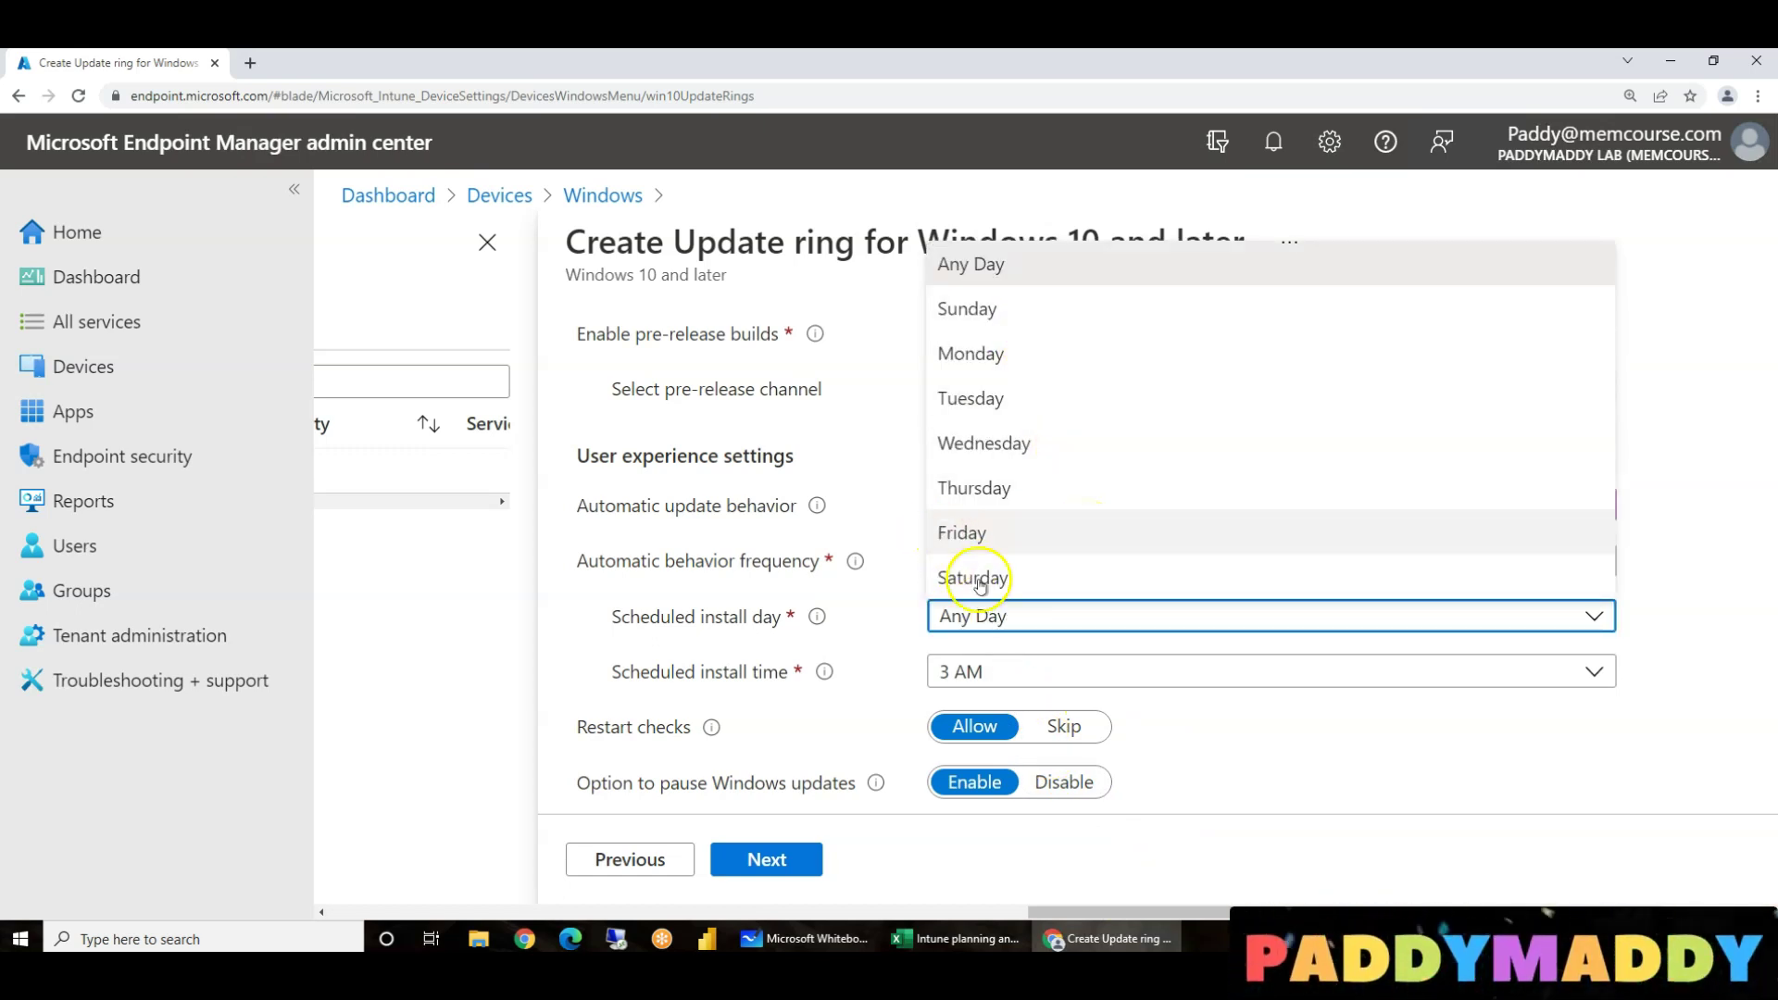
{"action": "left_click", "coordinate": [1238, 787]}
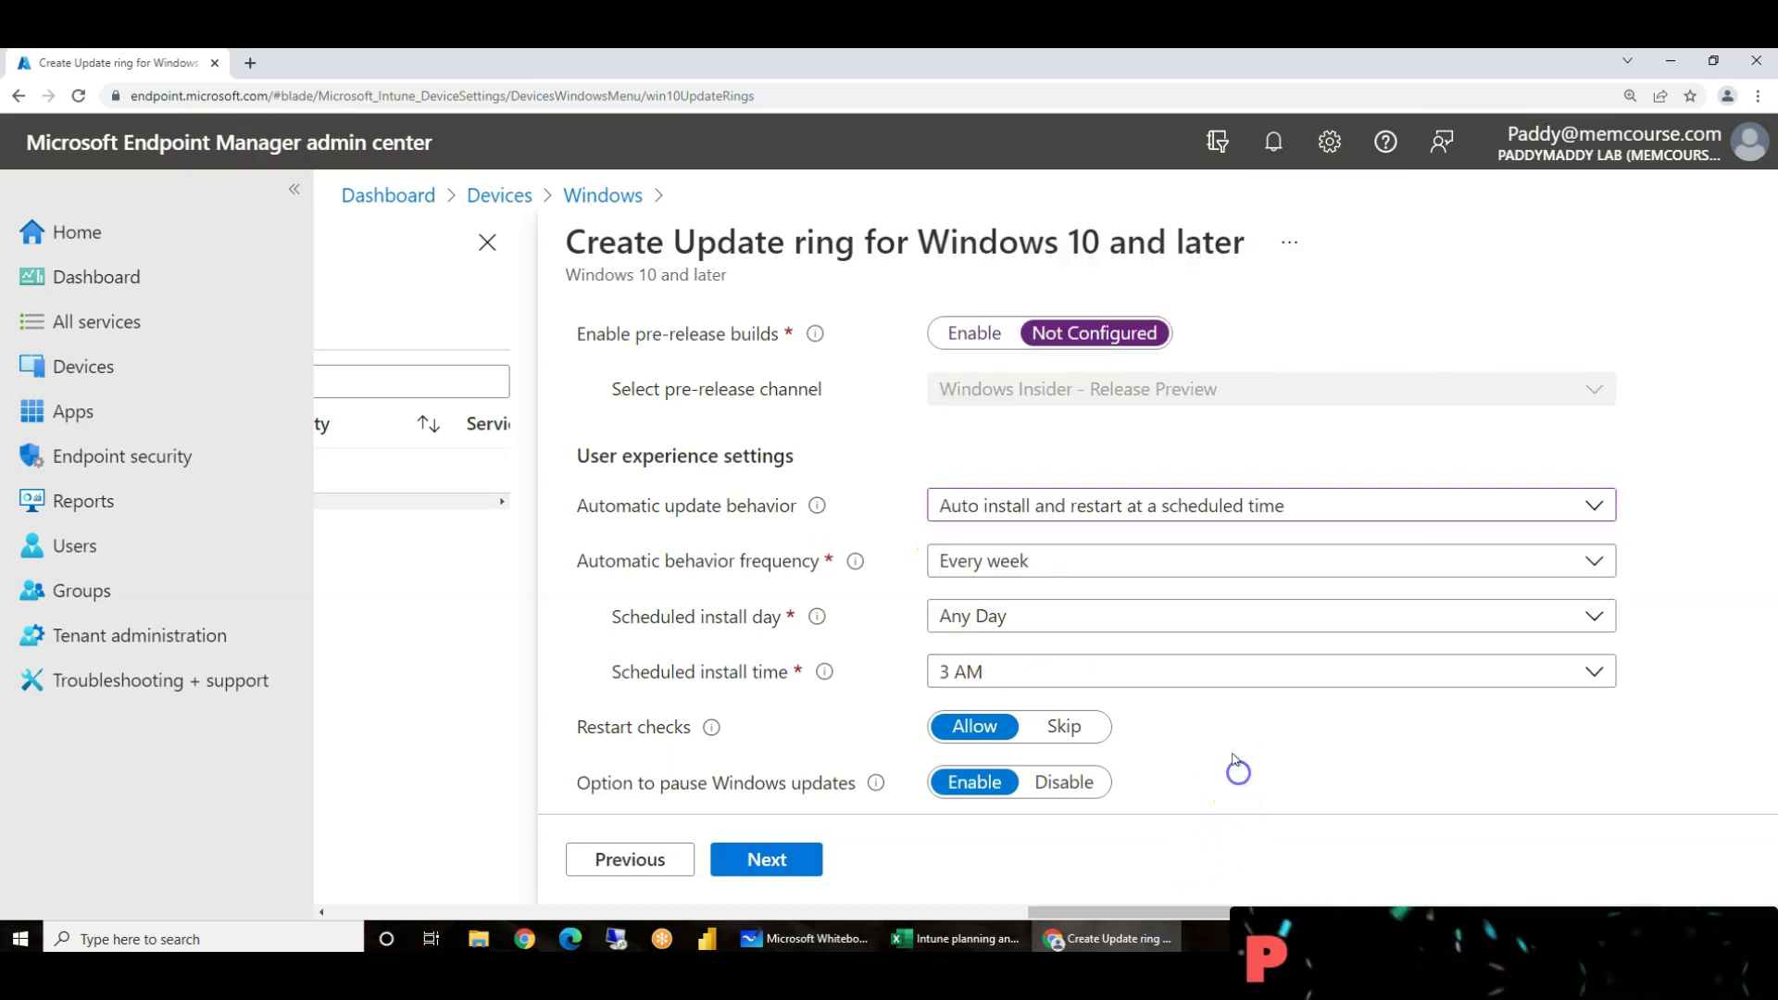
{"action": "left_click", "coordinate": [1081, 677]}
{"action": "left_click", "coordinate": [1350, 780]}
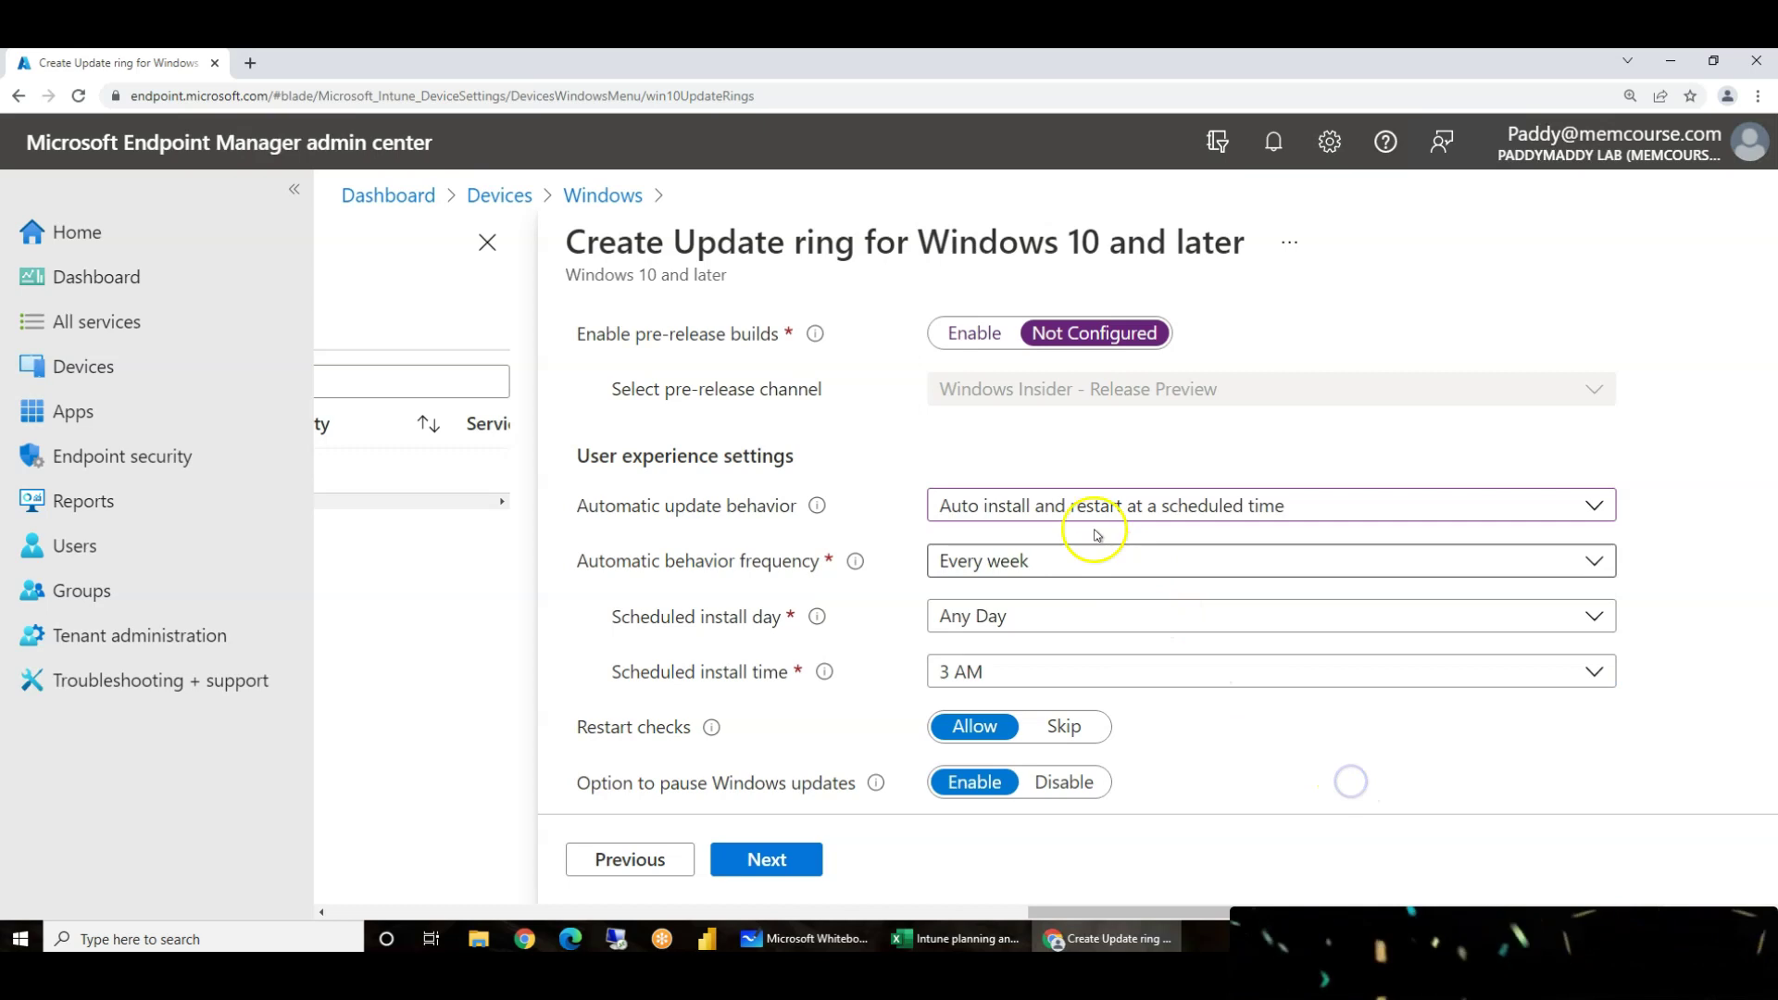
Set the automatic update behavior to Auto install at maintenance time and read the description of the restart checks setting.
{"action": "left_click", "coordinate": [1074, 500]}
{"action": "left_click", "coordinate": [1112, 597]}
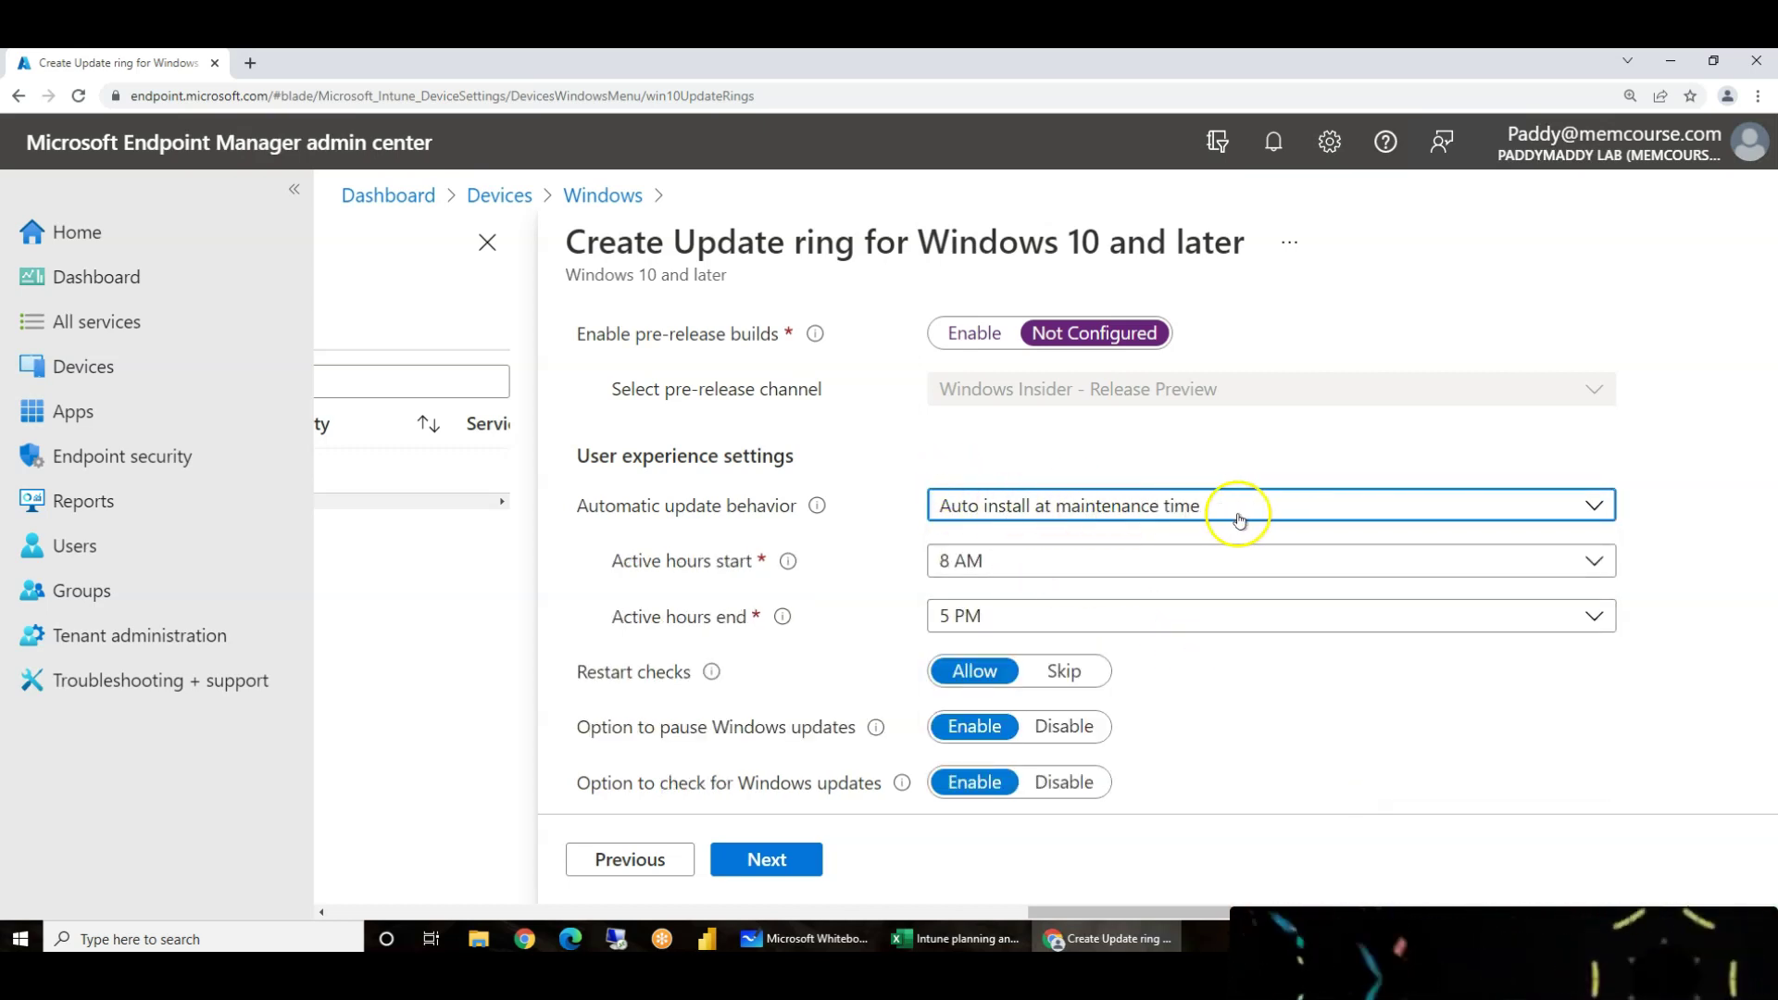
{"action": "scroll", "coordinate": [1241, 706], "scroll_direction": "down", "scroll_amount": 2}
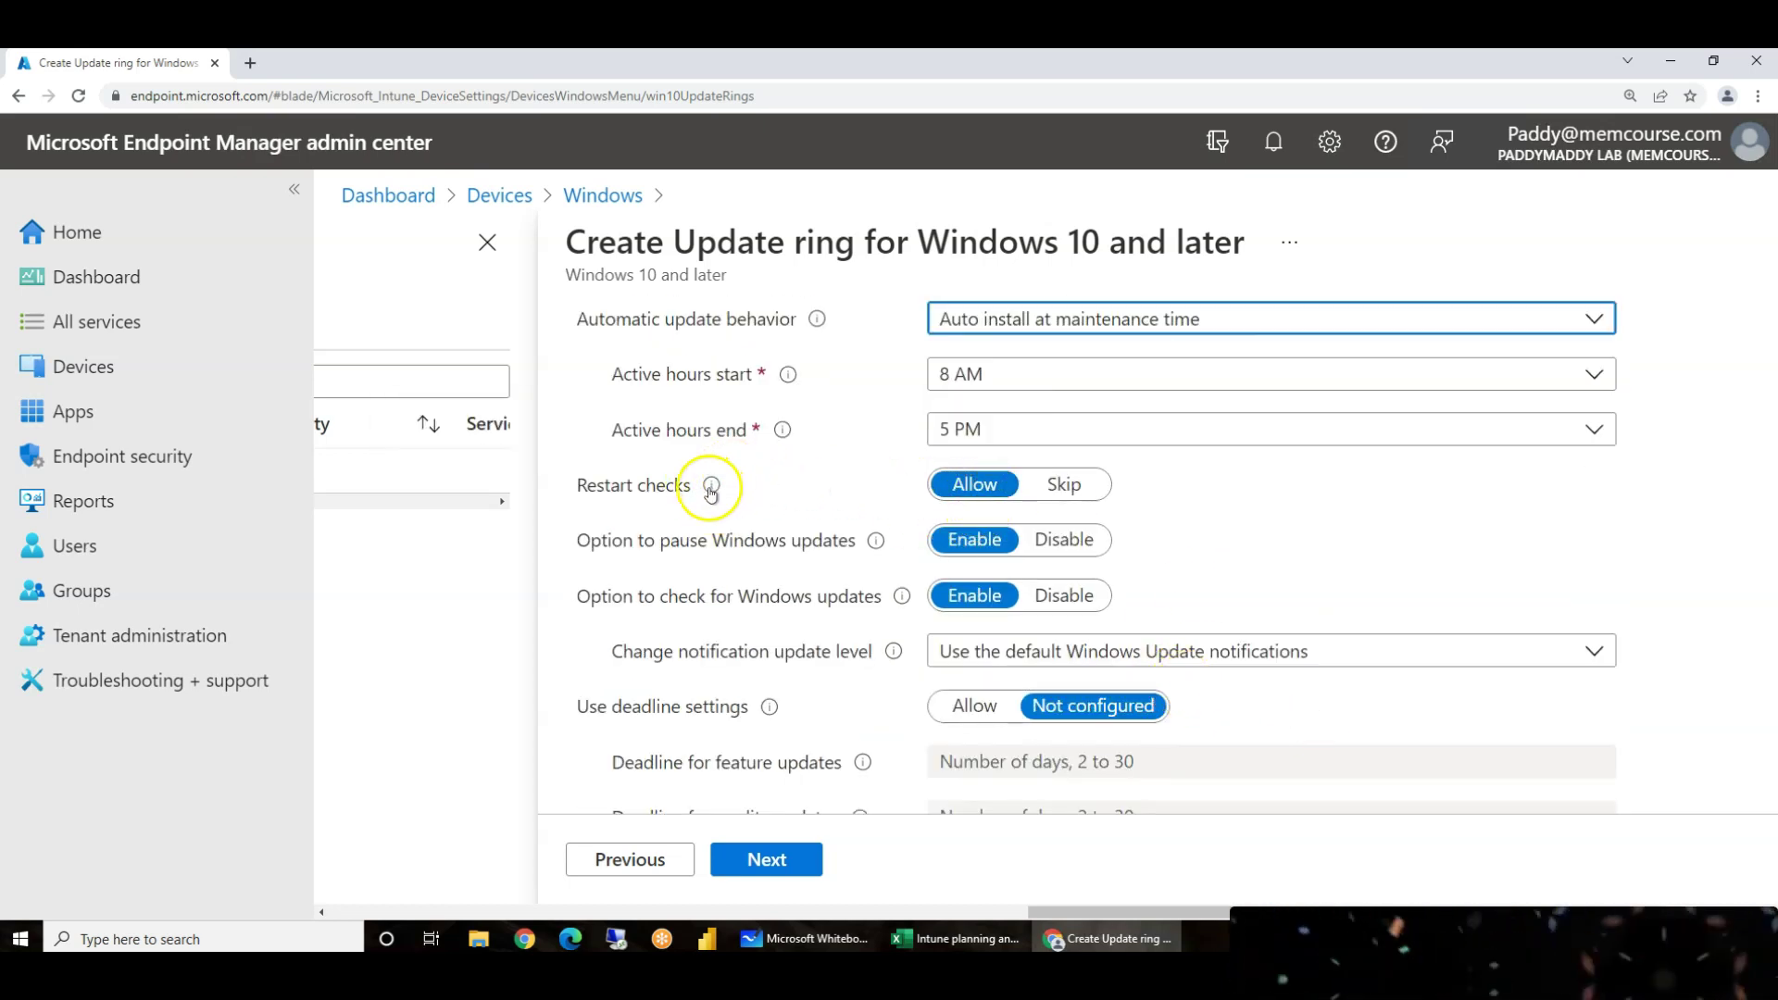
{"action": "mouse_move", "coordinate": [710, 489]}
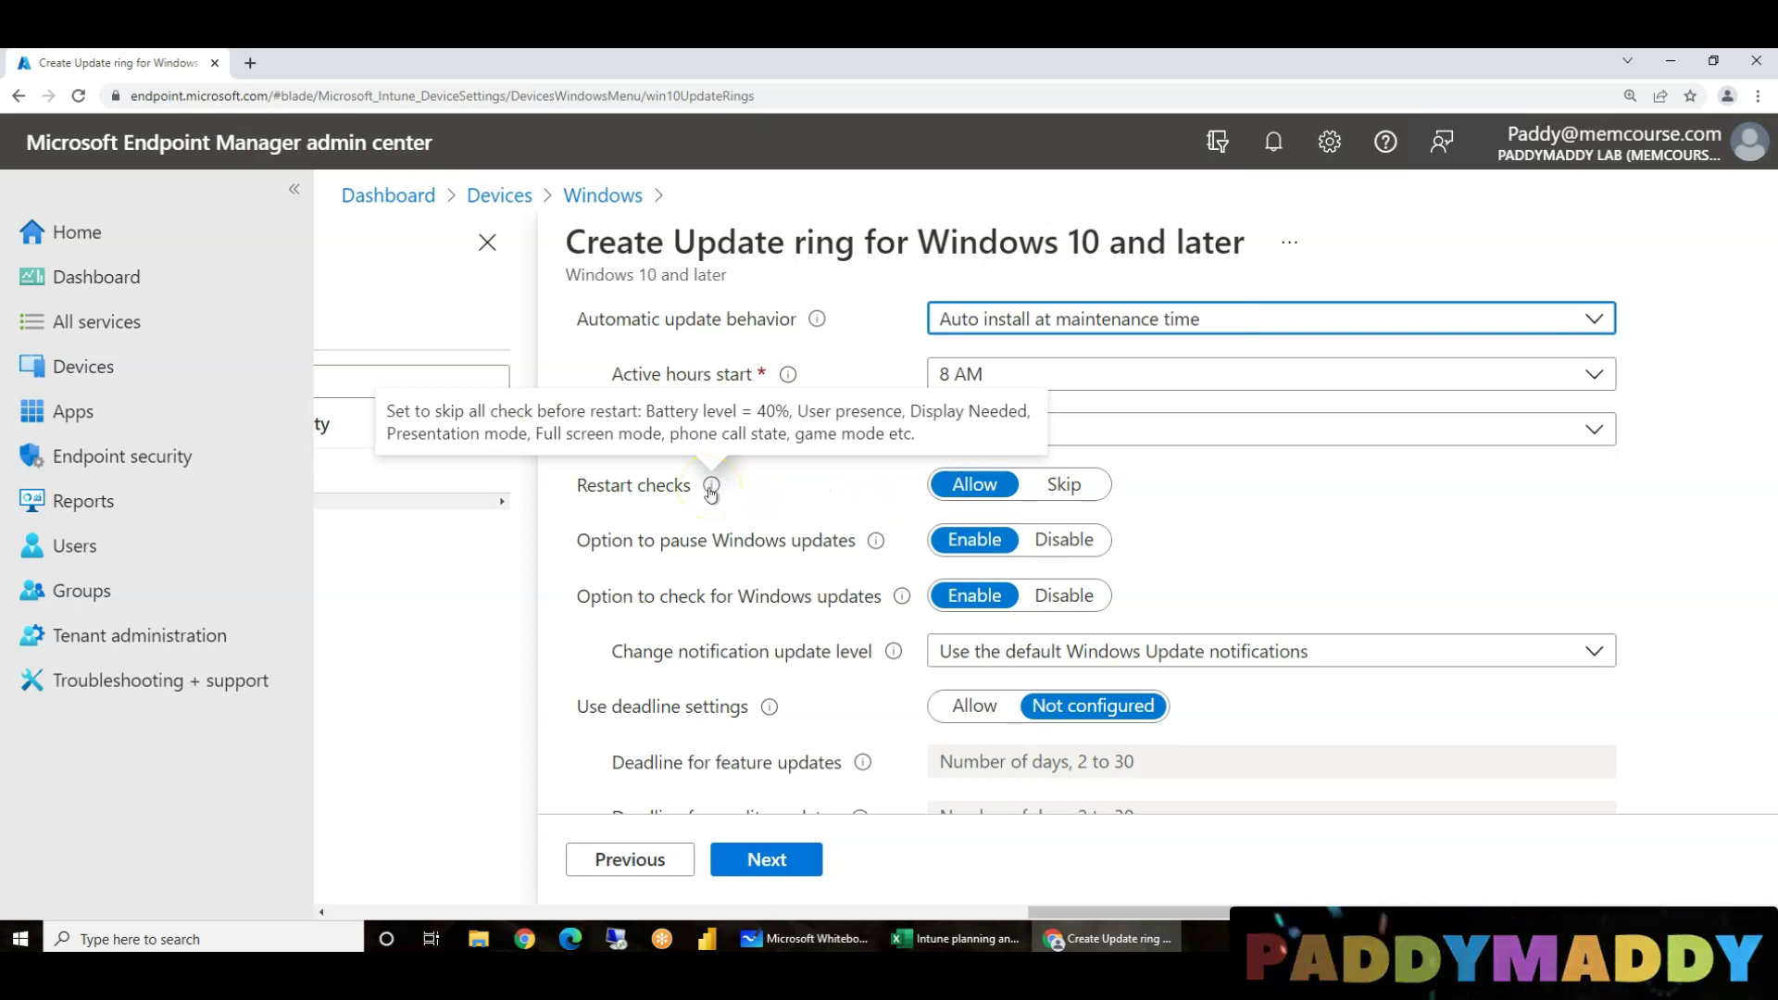
{"action": "triple_click", "coordinate": [596, 481]}
{"action": "left_click", "coordinate": [1323, 513]}
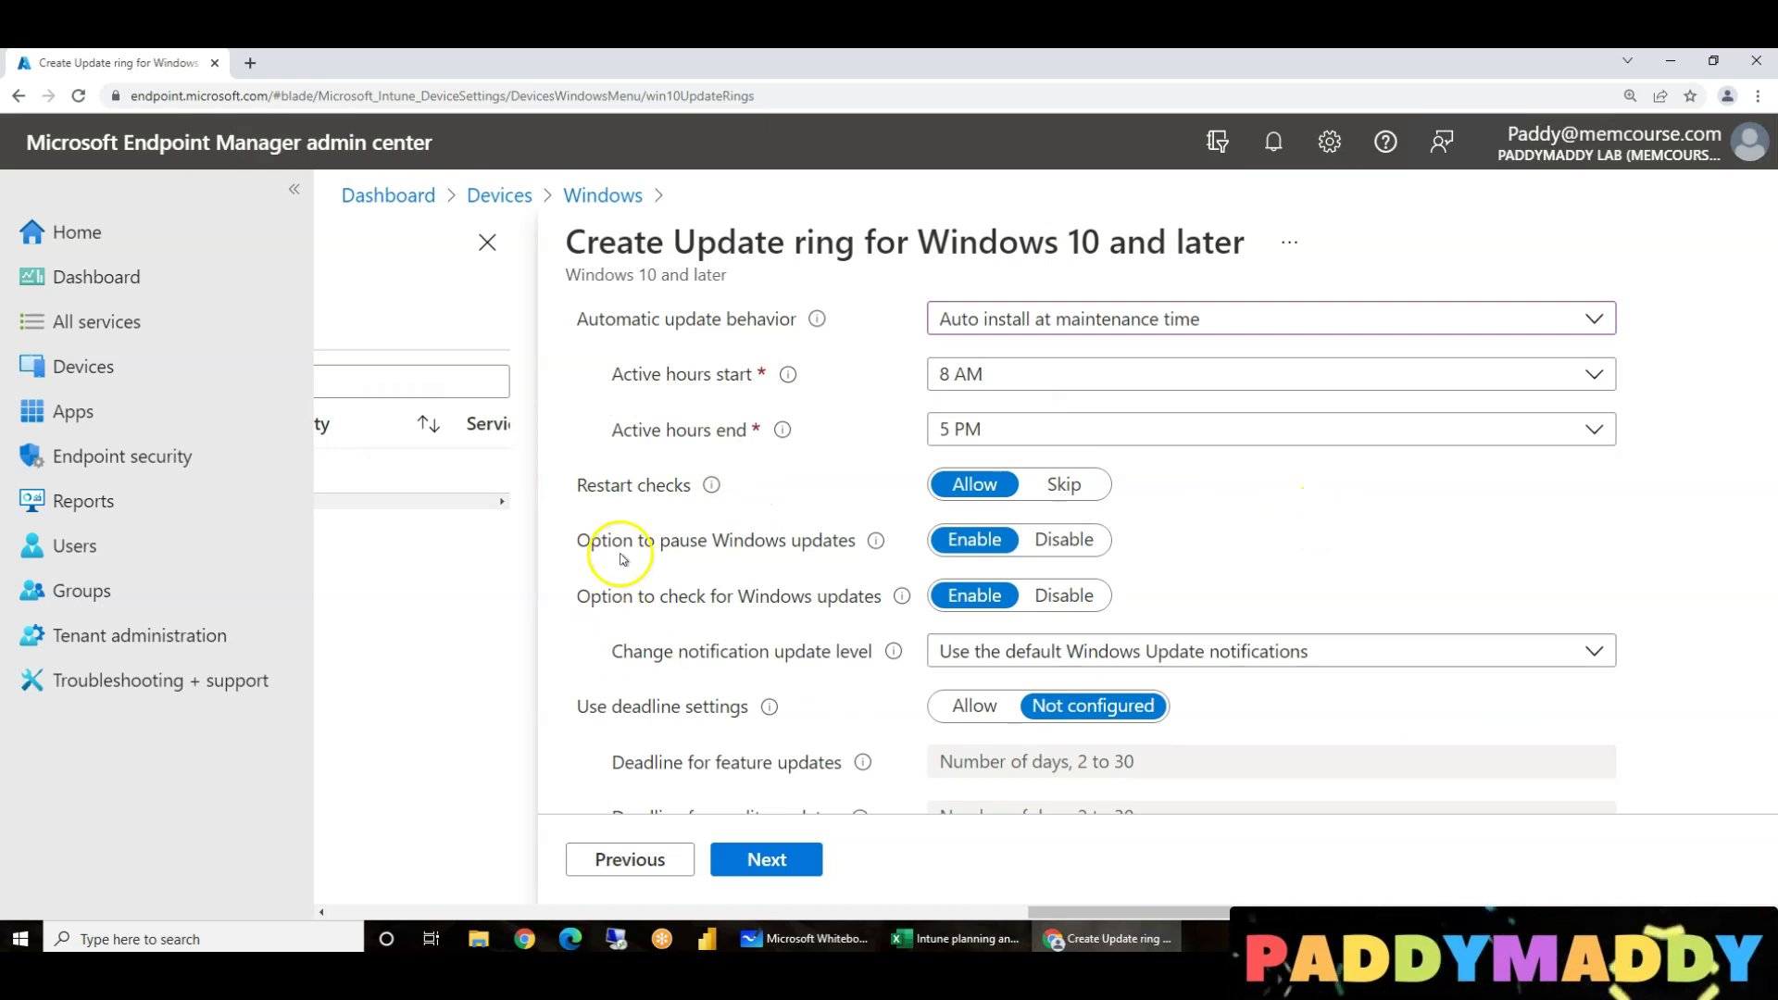
Disable the option to pause Windows updates in the user experience settings.
{"action": "left_click", "coordinate": [1065, 541]}
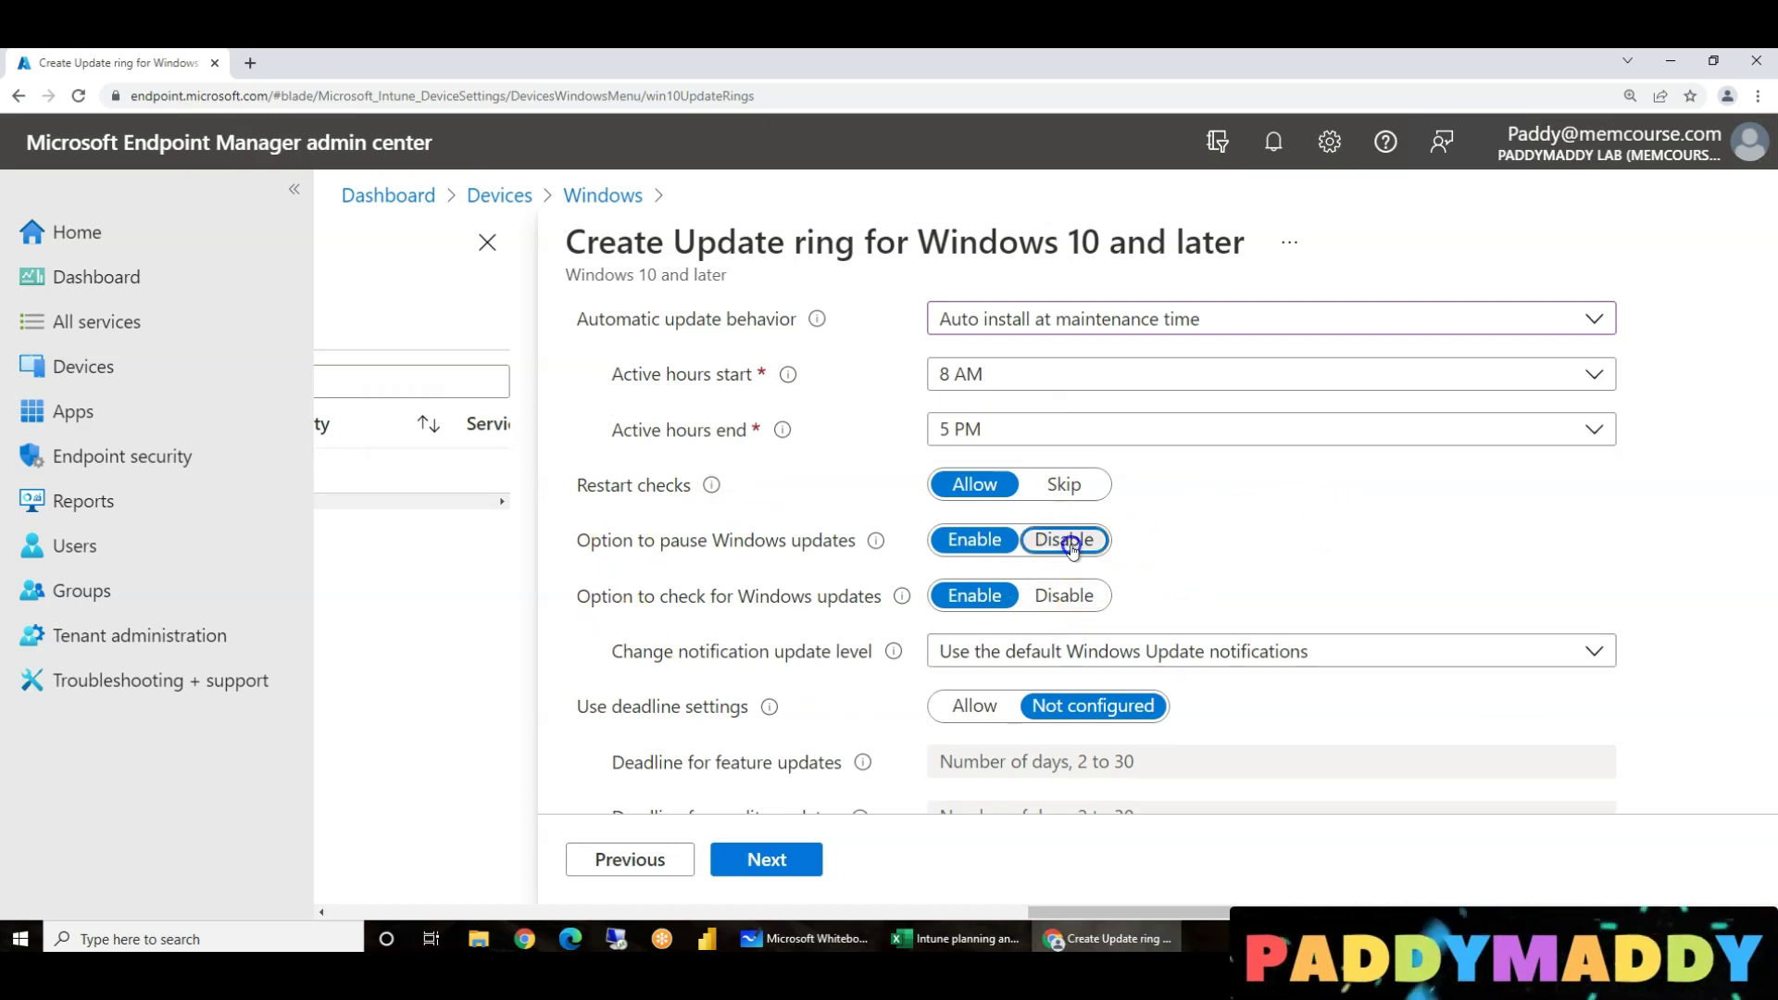
{"action": "left_click", "coordinate": [943, 547]}
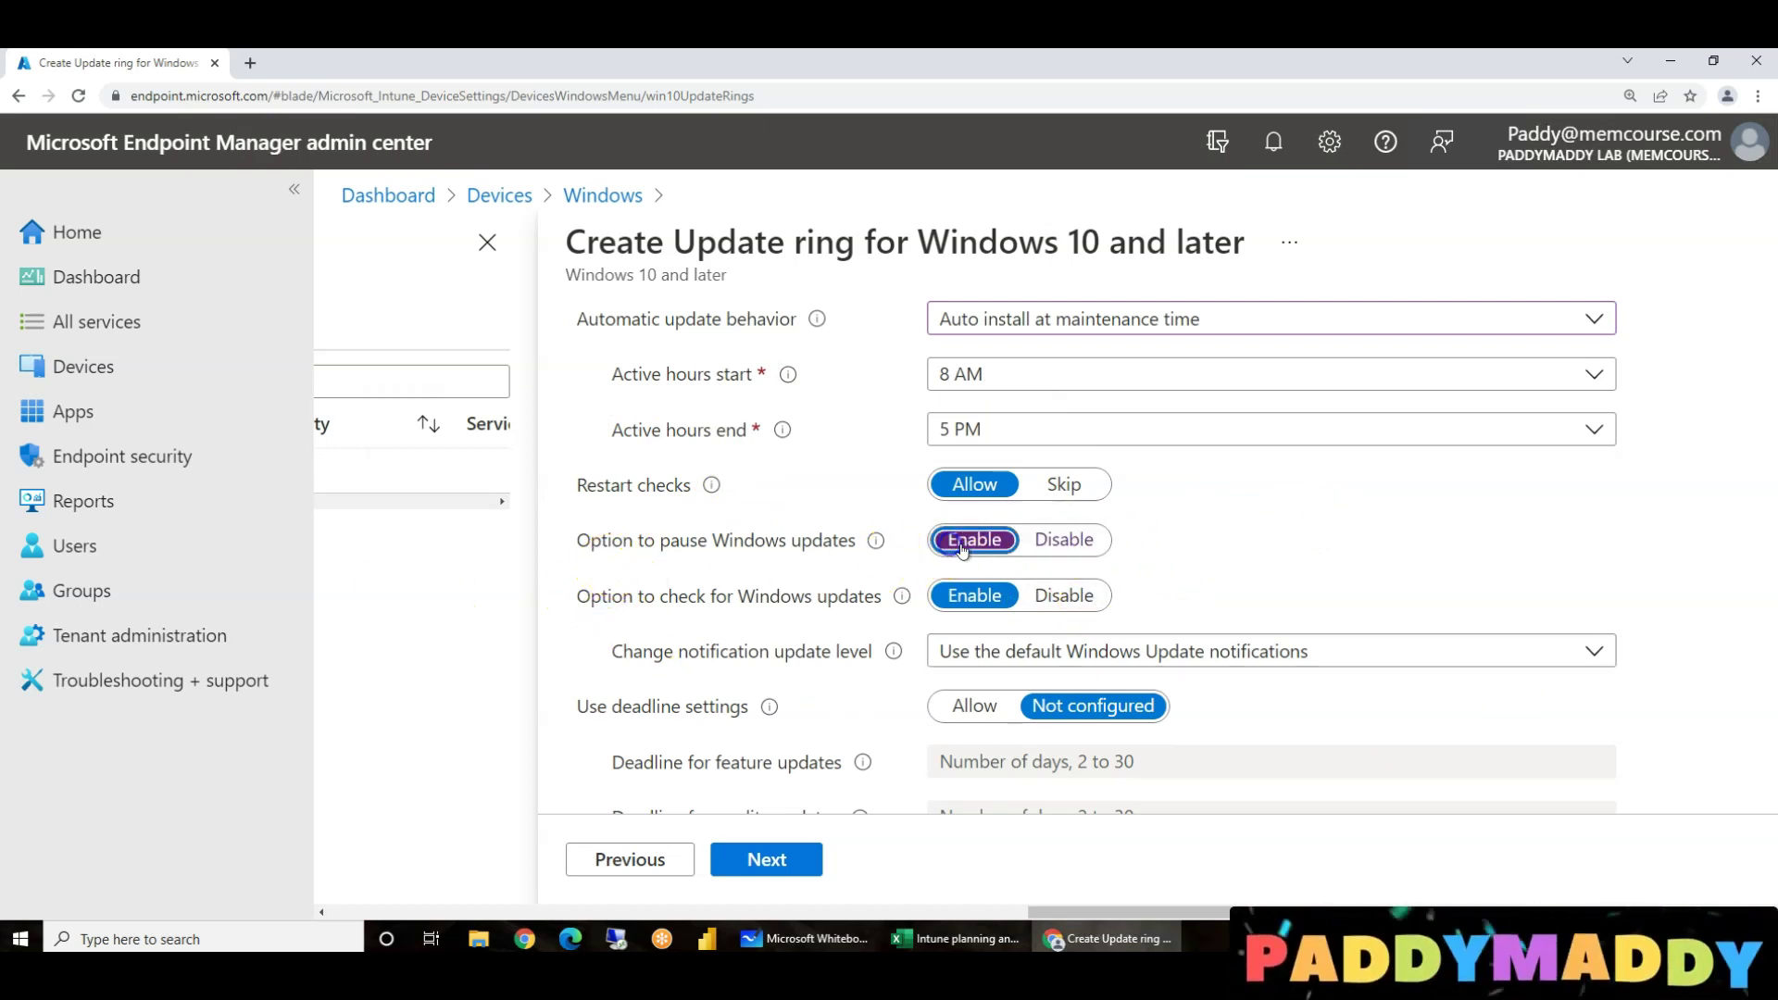
{"action": "left_click", "coordinate": [1064, 540]}
Review the option to check for Windows updates and the choices offered for the notification update level.
{"action": "left_click_drag", "start_coordinate": [582, 600], "coordinate": [882, 602]}
{"action": "triple_click", "coordinate": [718, 600]}
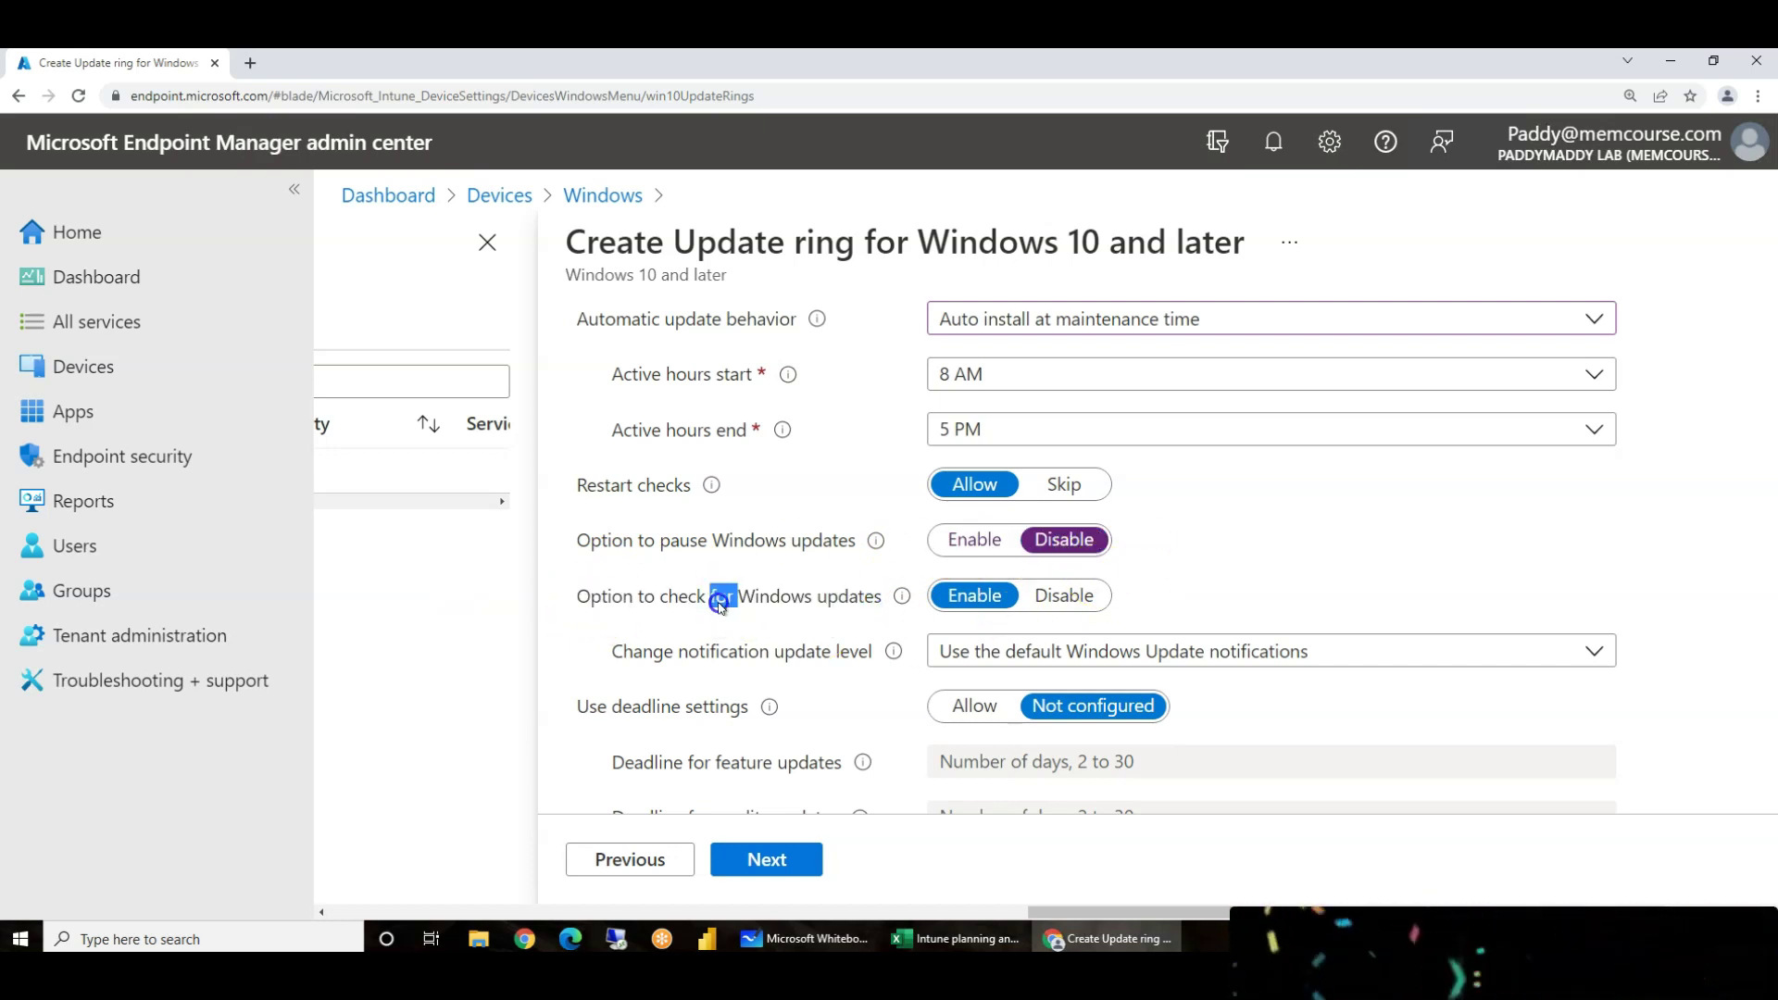
{"action": "scroll", "coordinate": [1182, 592], "scroll_direction": "down", "scroll_amount": 2}
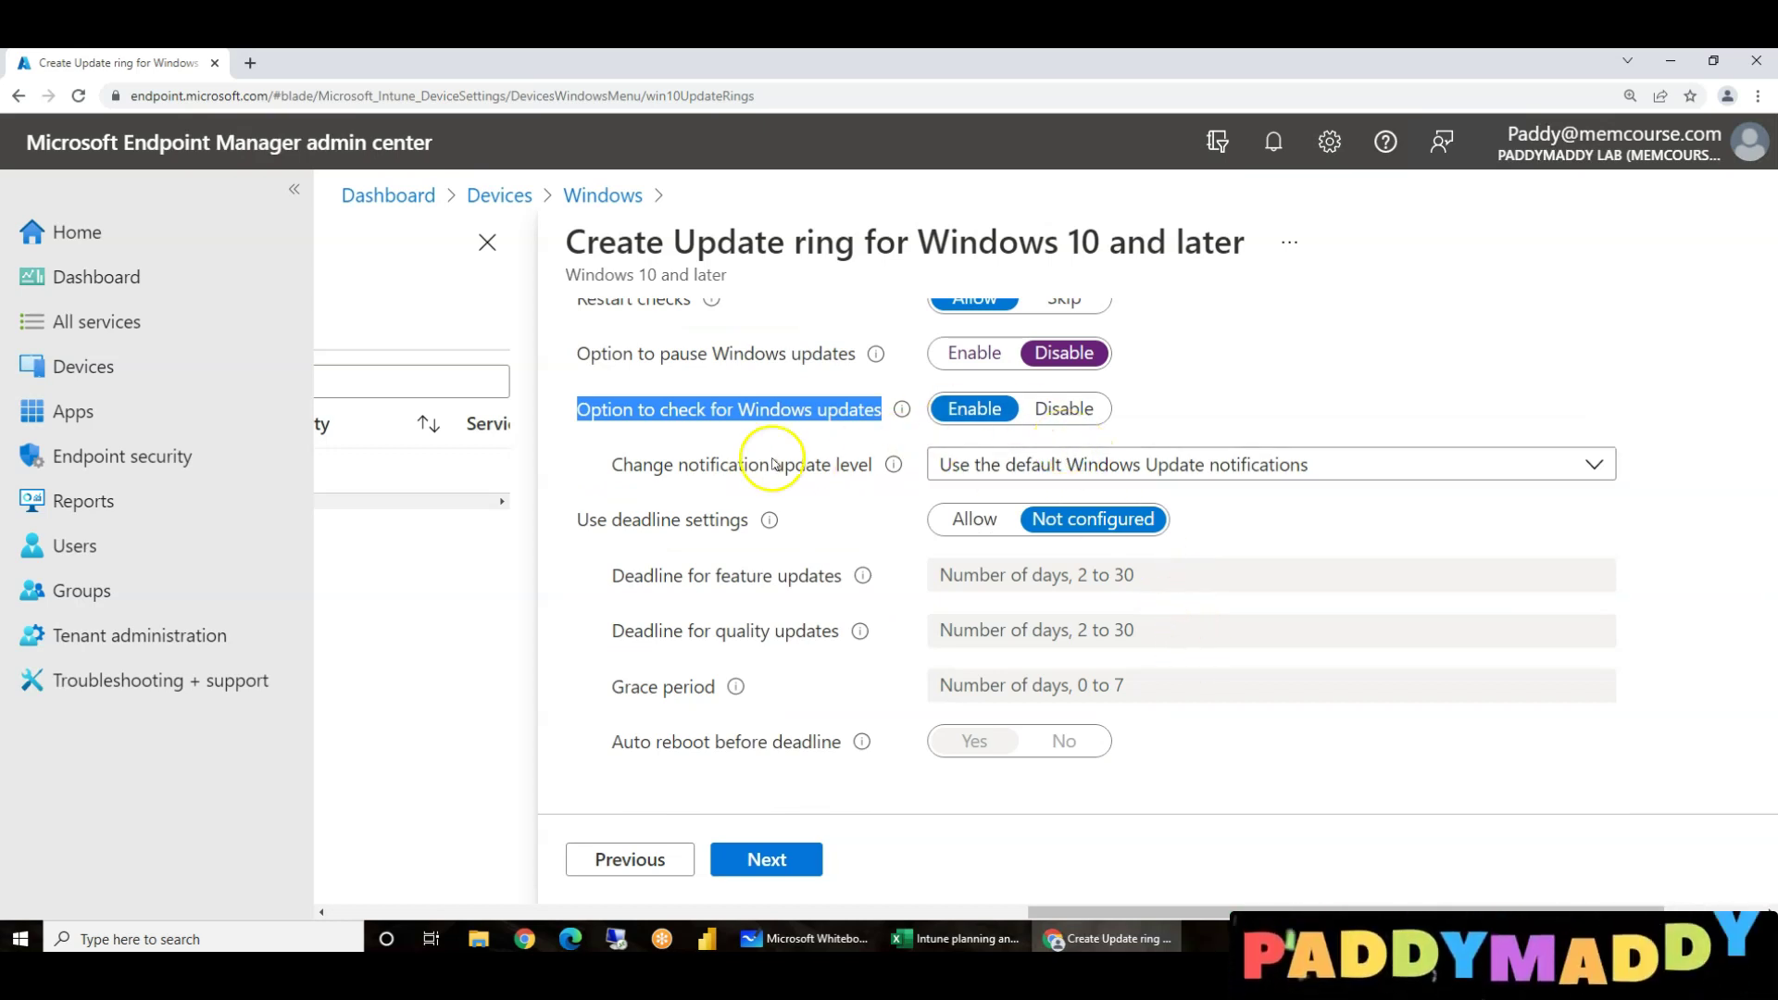
{"action": "left_click", "coordinate": [1079, 470]}
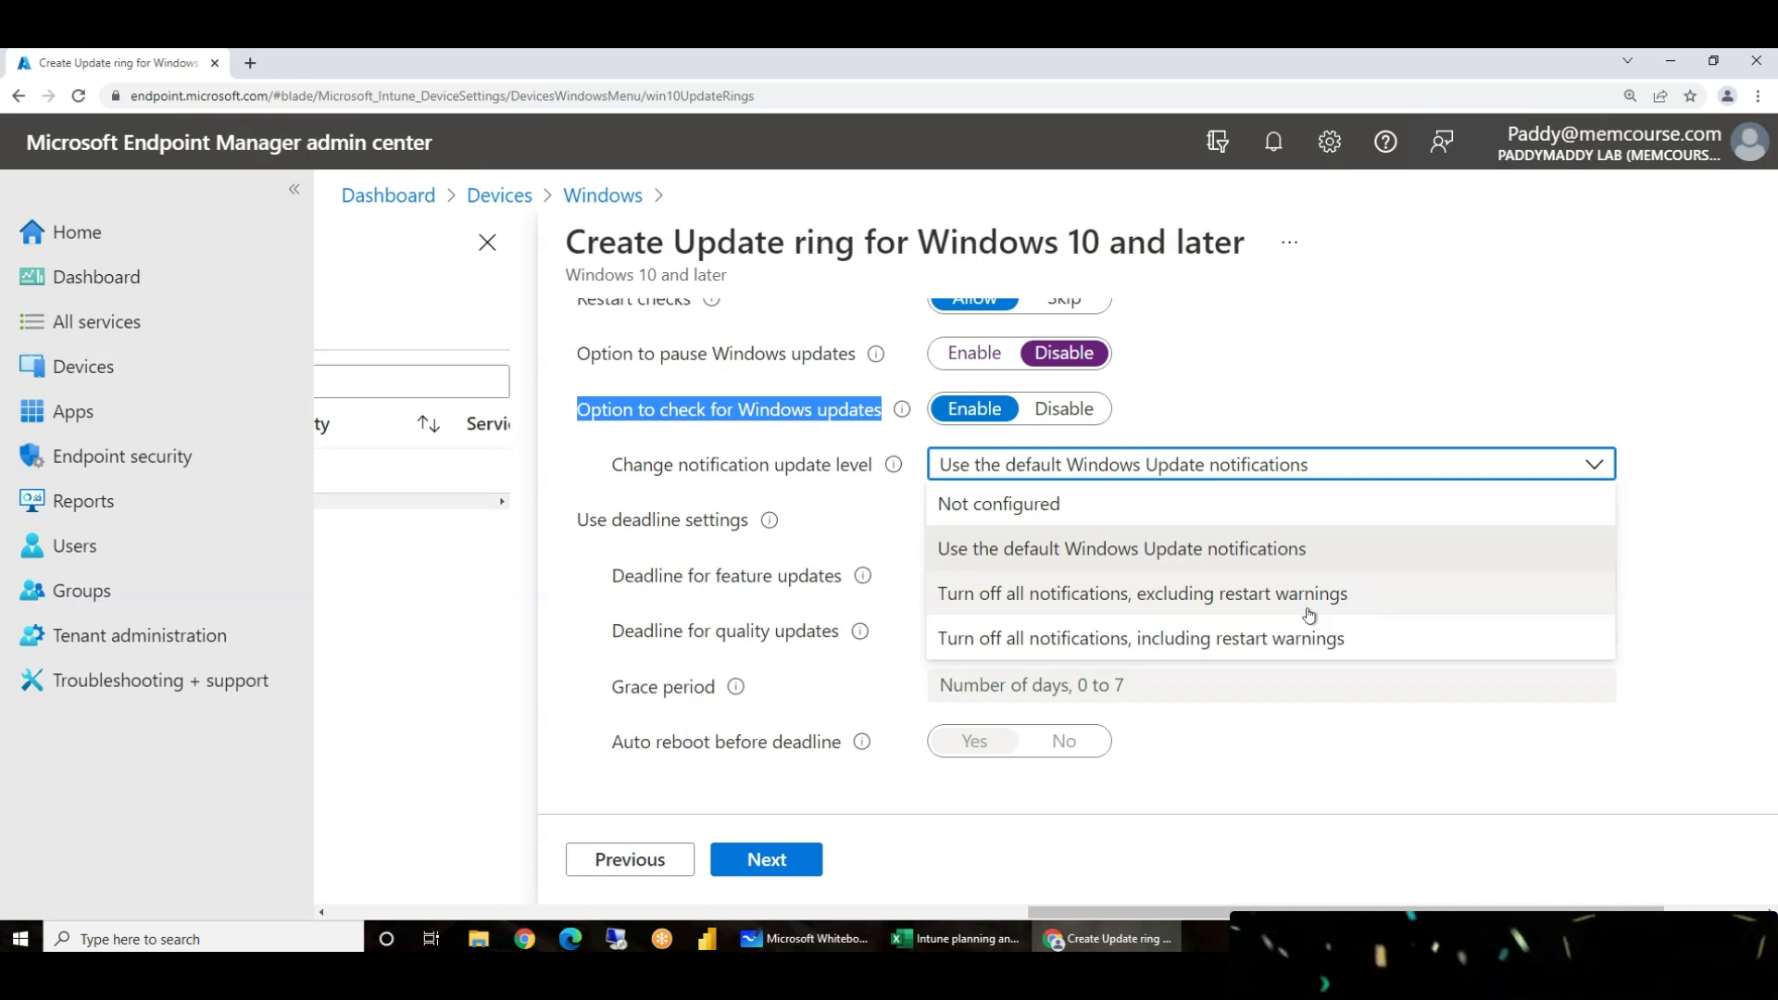
{"action": "left_click", "coordinate": [1659, 565]}
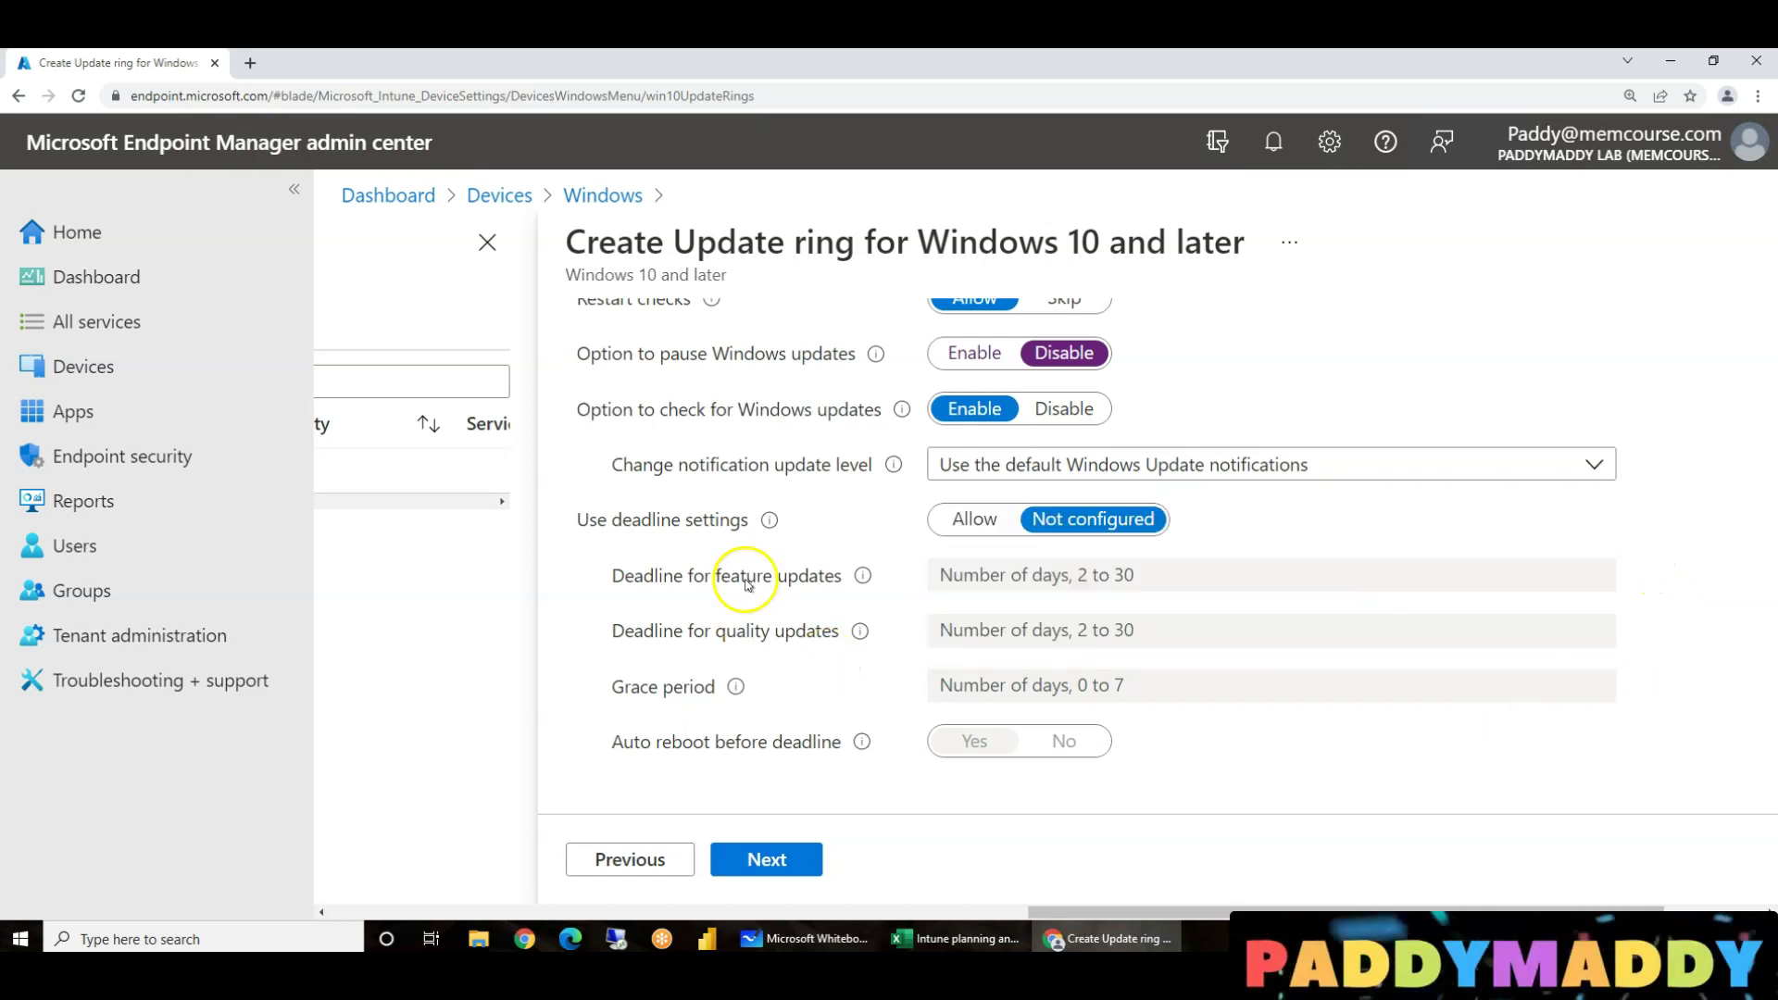
Allow the use of deadline settings and review the deferral periods already entered for the update ring.
{"action": "scroll", "coordinate": [695, 629], "scroll_direction": "down", "scroll_amount": 1}
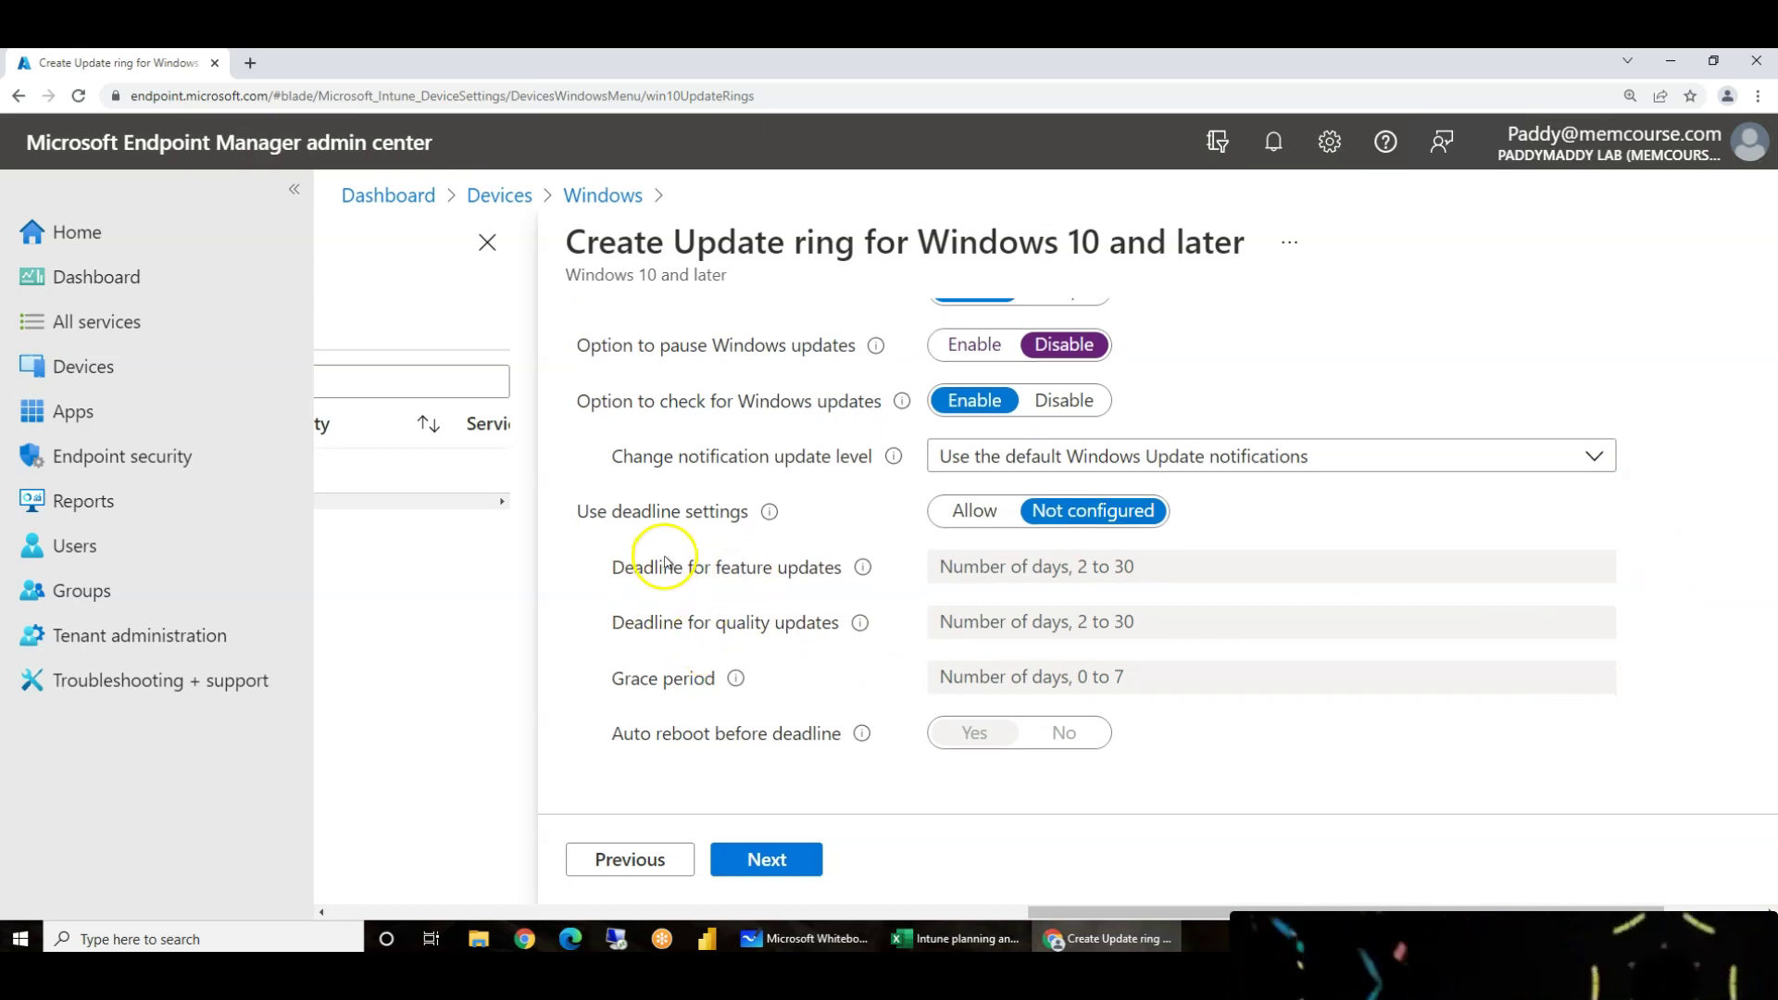
{"action": "left_click", "coordinate": [977, 517]}
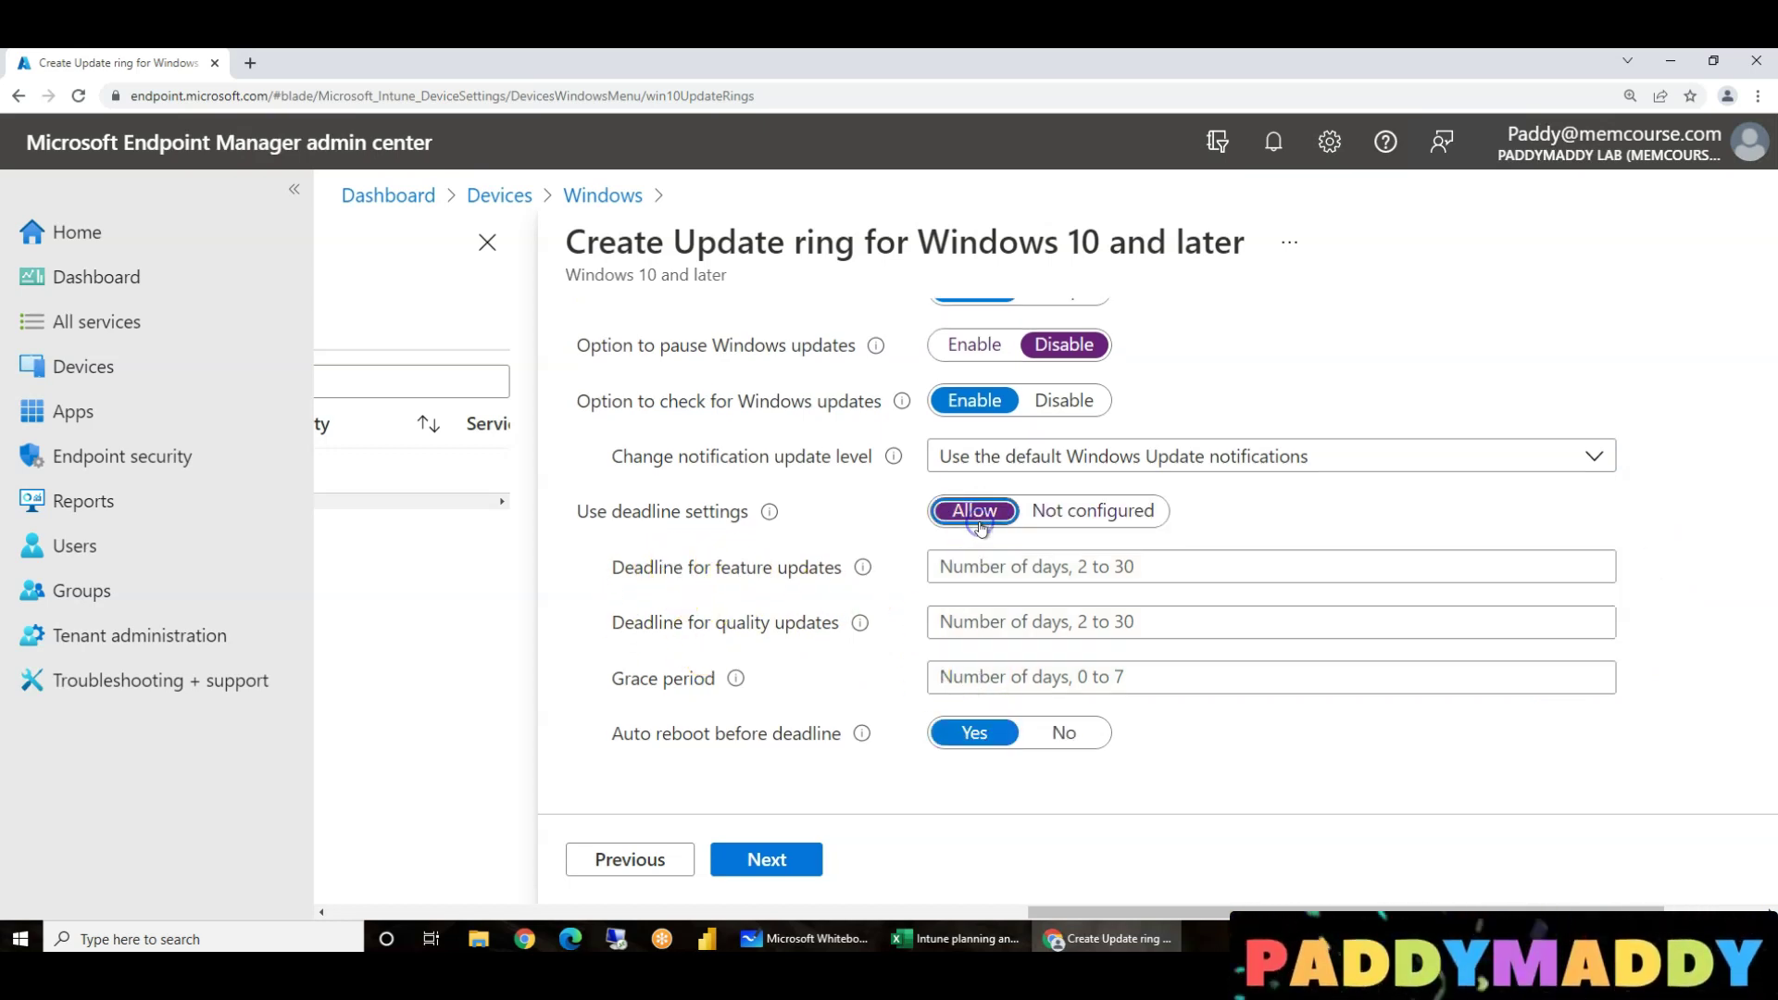
{"action": "left_click", "coordinate": [1028, 567]}
{"action": "scroll", "coordinate": [873, 587], "scroll_direction": "up", "scroll_amount": 5}
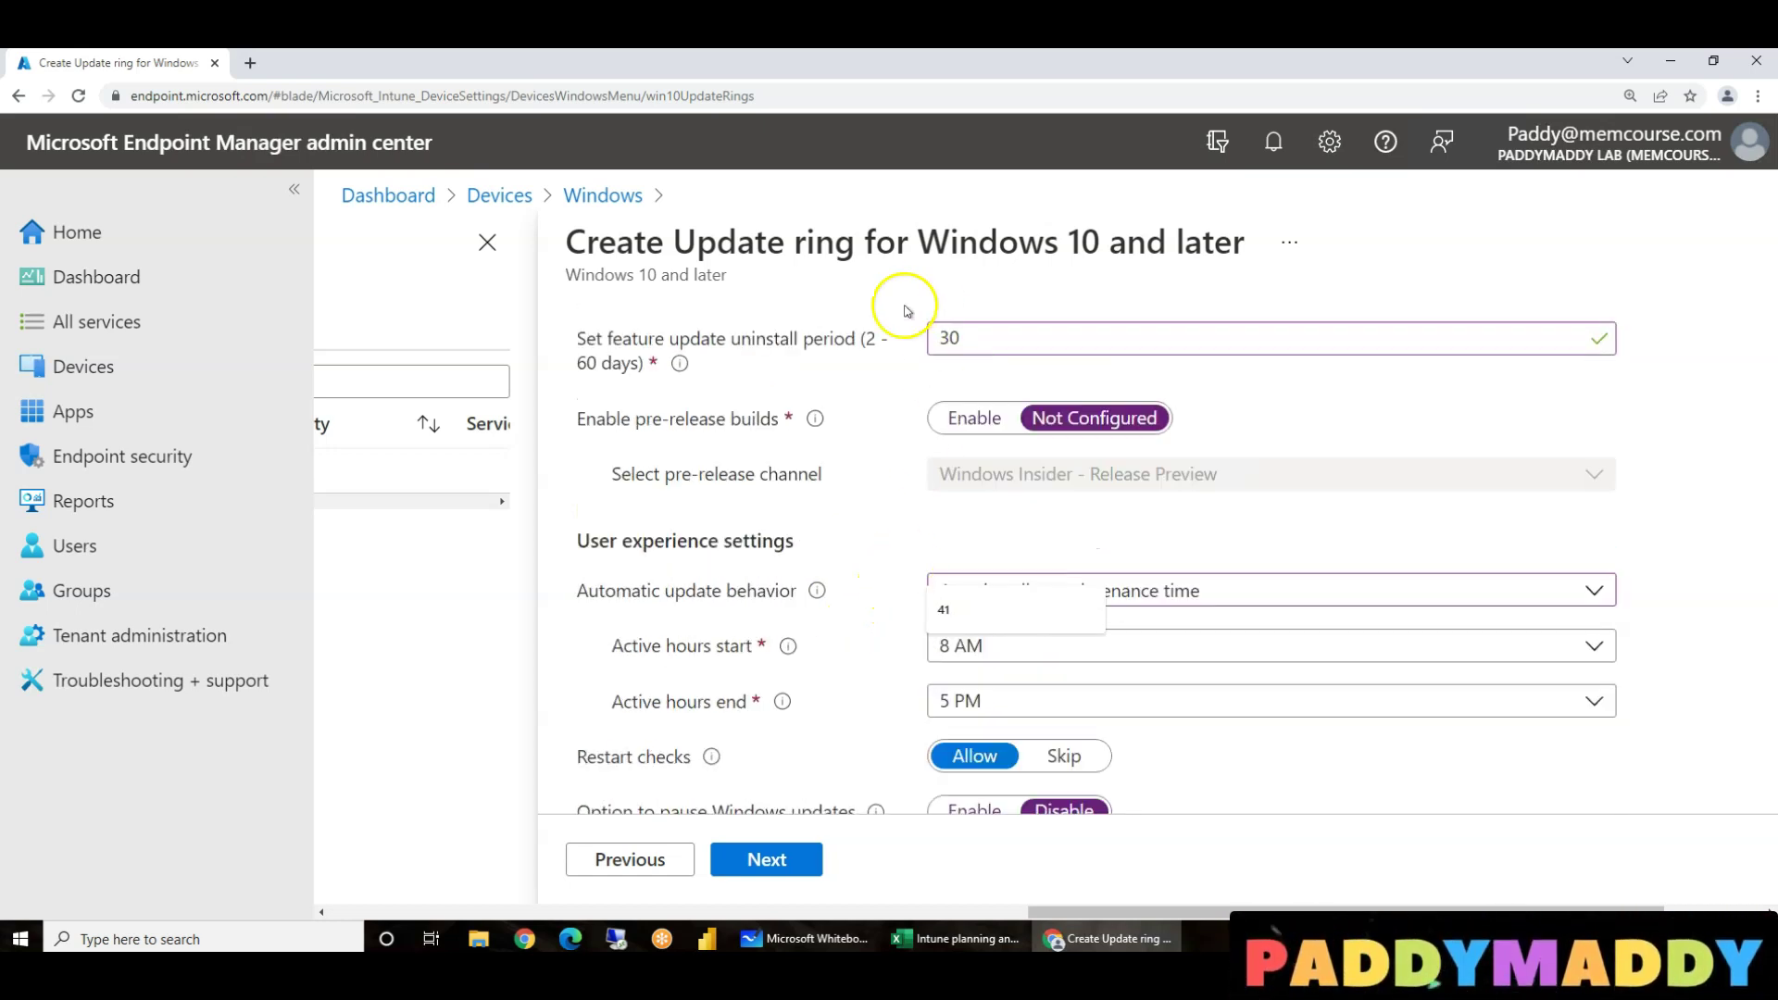
{"action": "scroll", "coordinate": [908, 311], "scroll_direction": "up", "scroll_amount": 3}
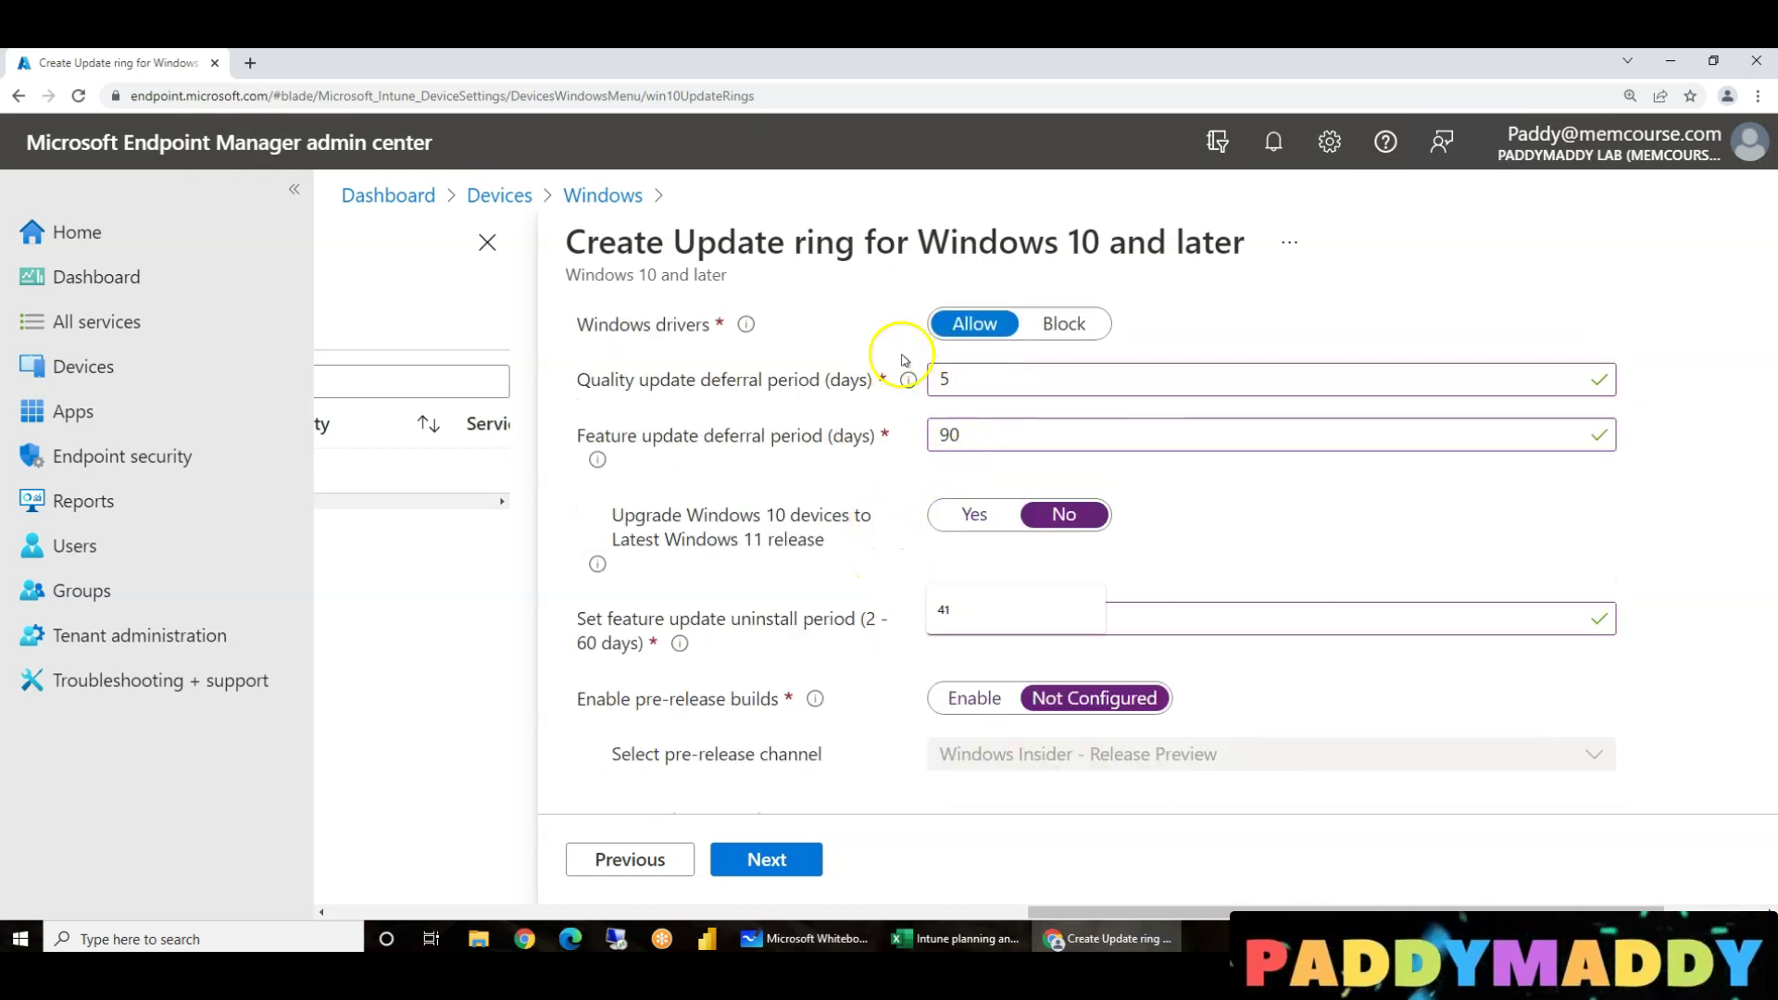
{"action": "scroll", "coordinate": [830, 679], "scroll_direction": "down", "scroll_amount": 6}
{"action": "scroll", "coordinate": [834, 667], "scroll_direction": "down", "scroll_amount": 2}
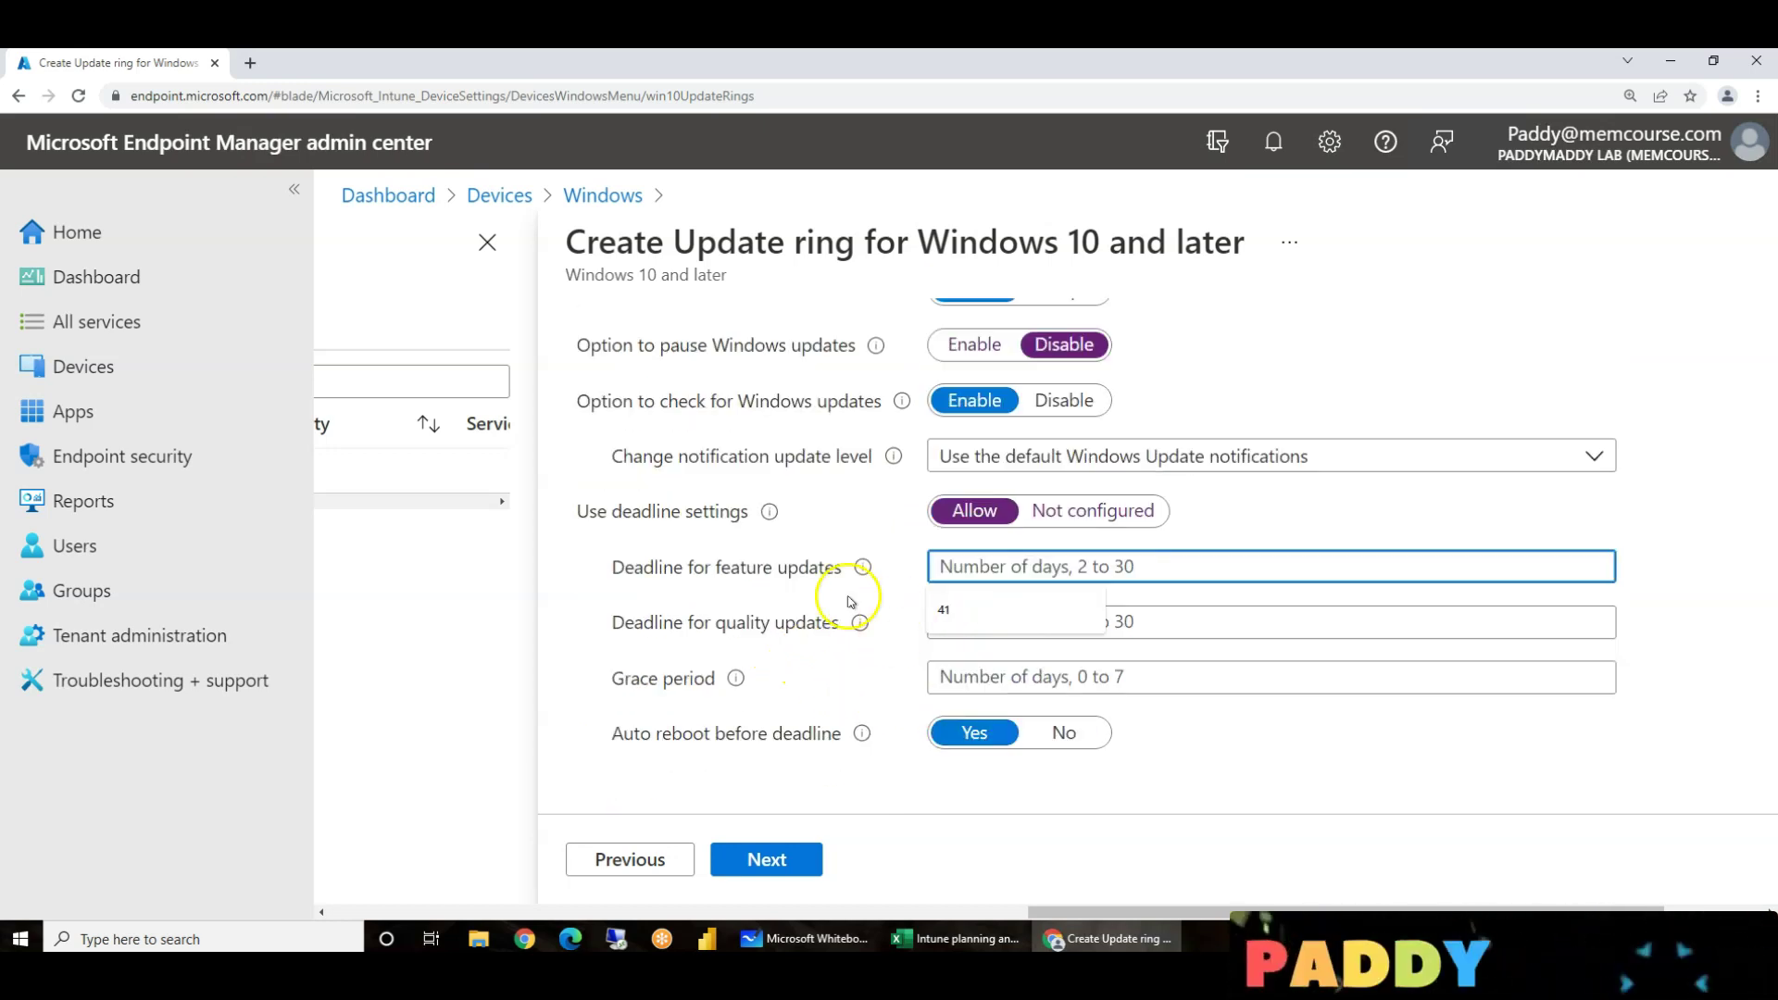
{"action": "left_click_drag", "start_coordinate": [645, 567], "coordinate": [798, 567]}
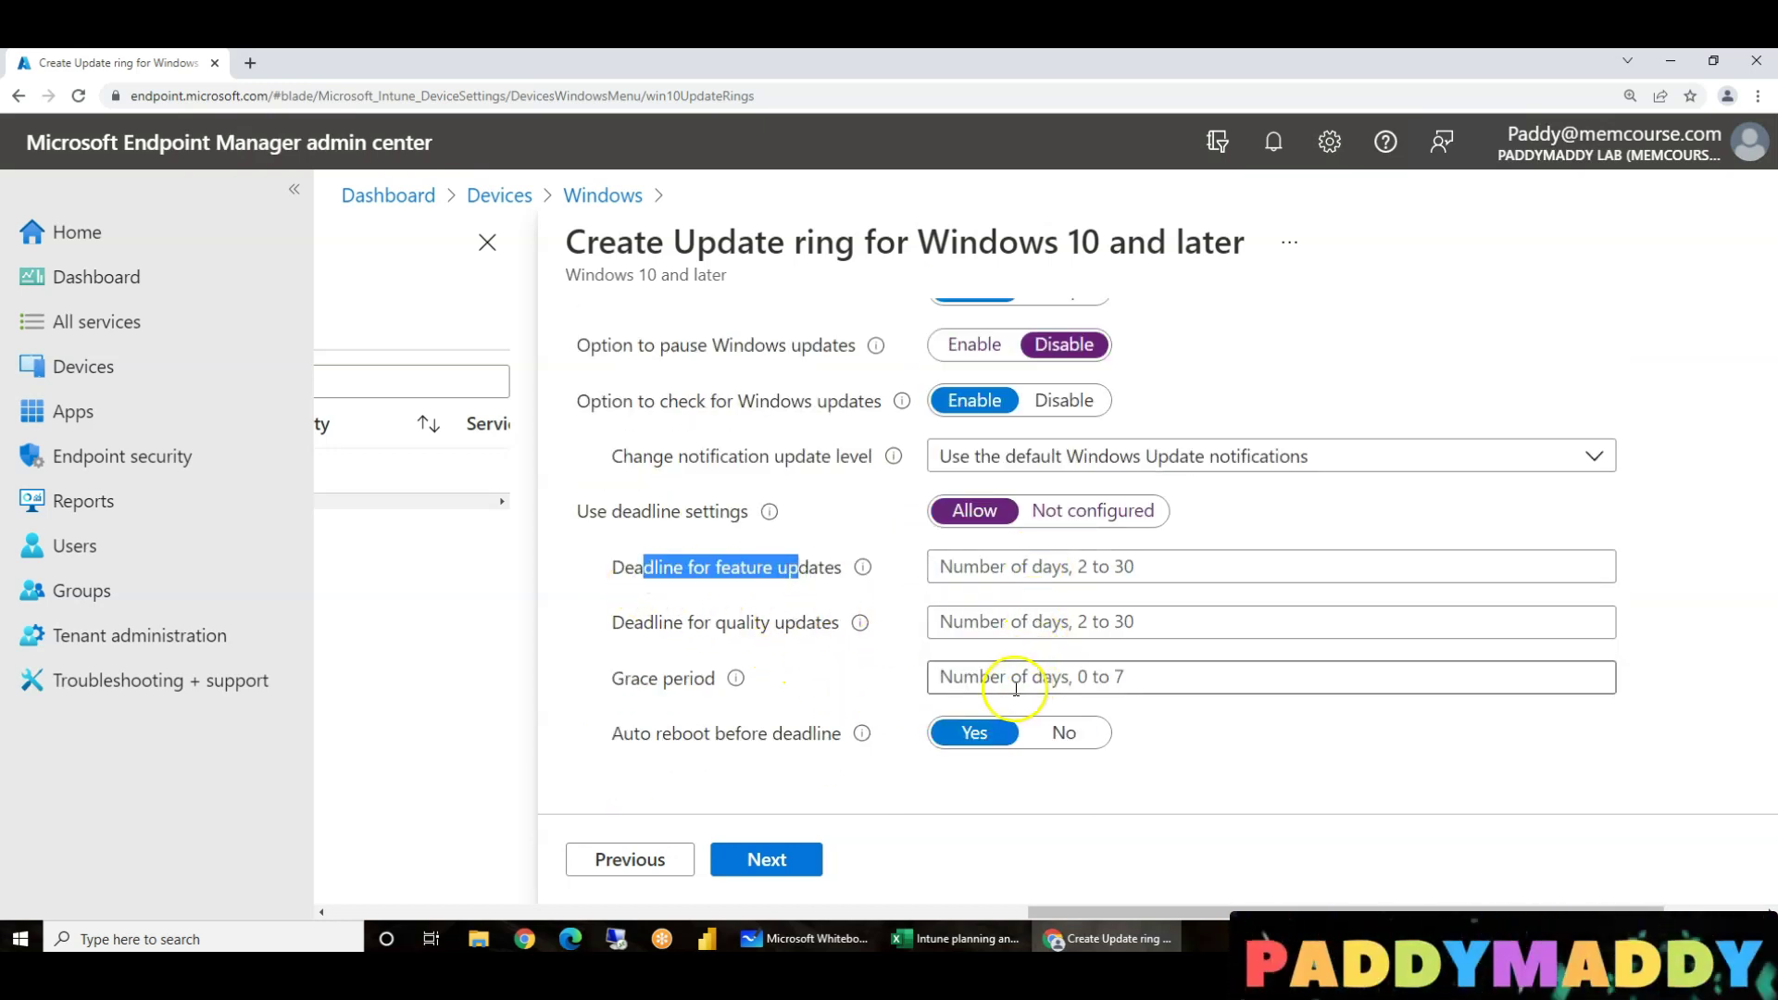
{"action": "left_click", "coordinate": [759, 567]}
Set the deadlines for feature updates and quality updates to 2 days each, with a grace period of 7 days.
{"action": "left_click", "coordinate": [947, 563]}
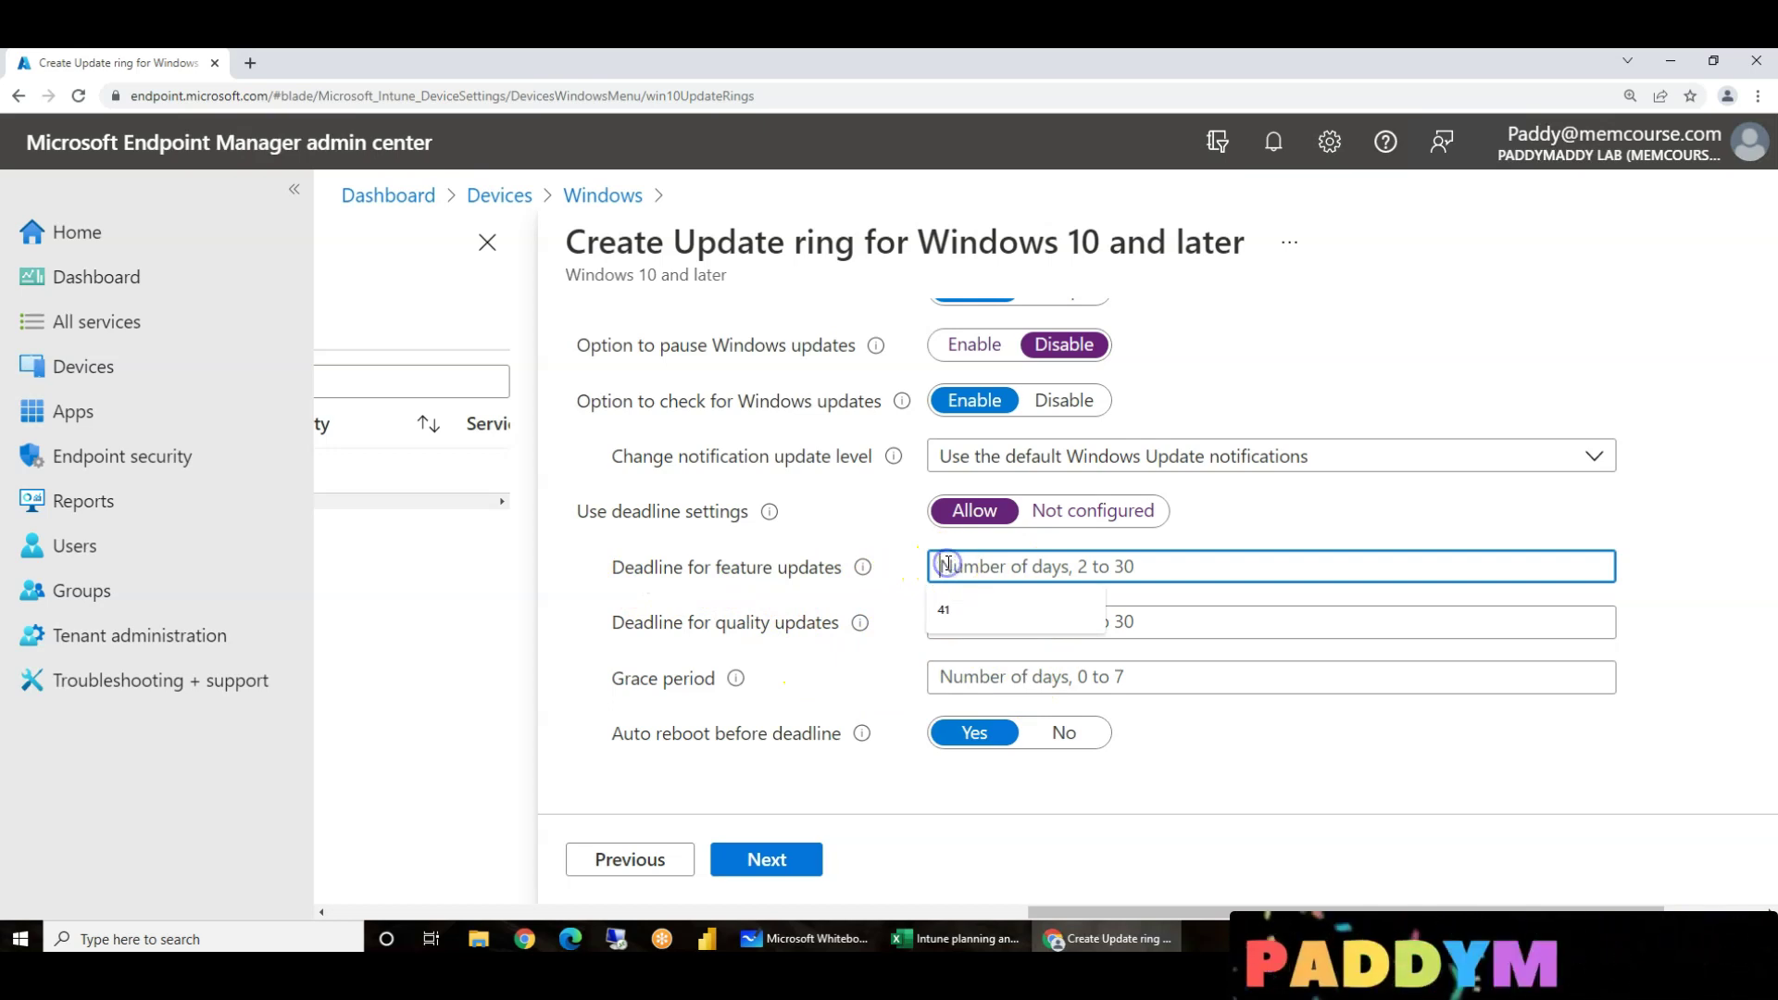
{"action": "type", "text": "2"}
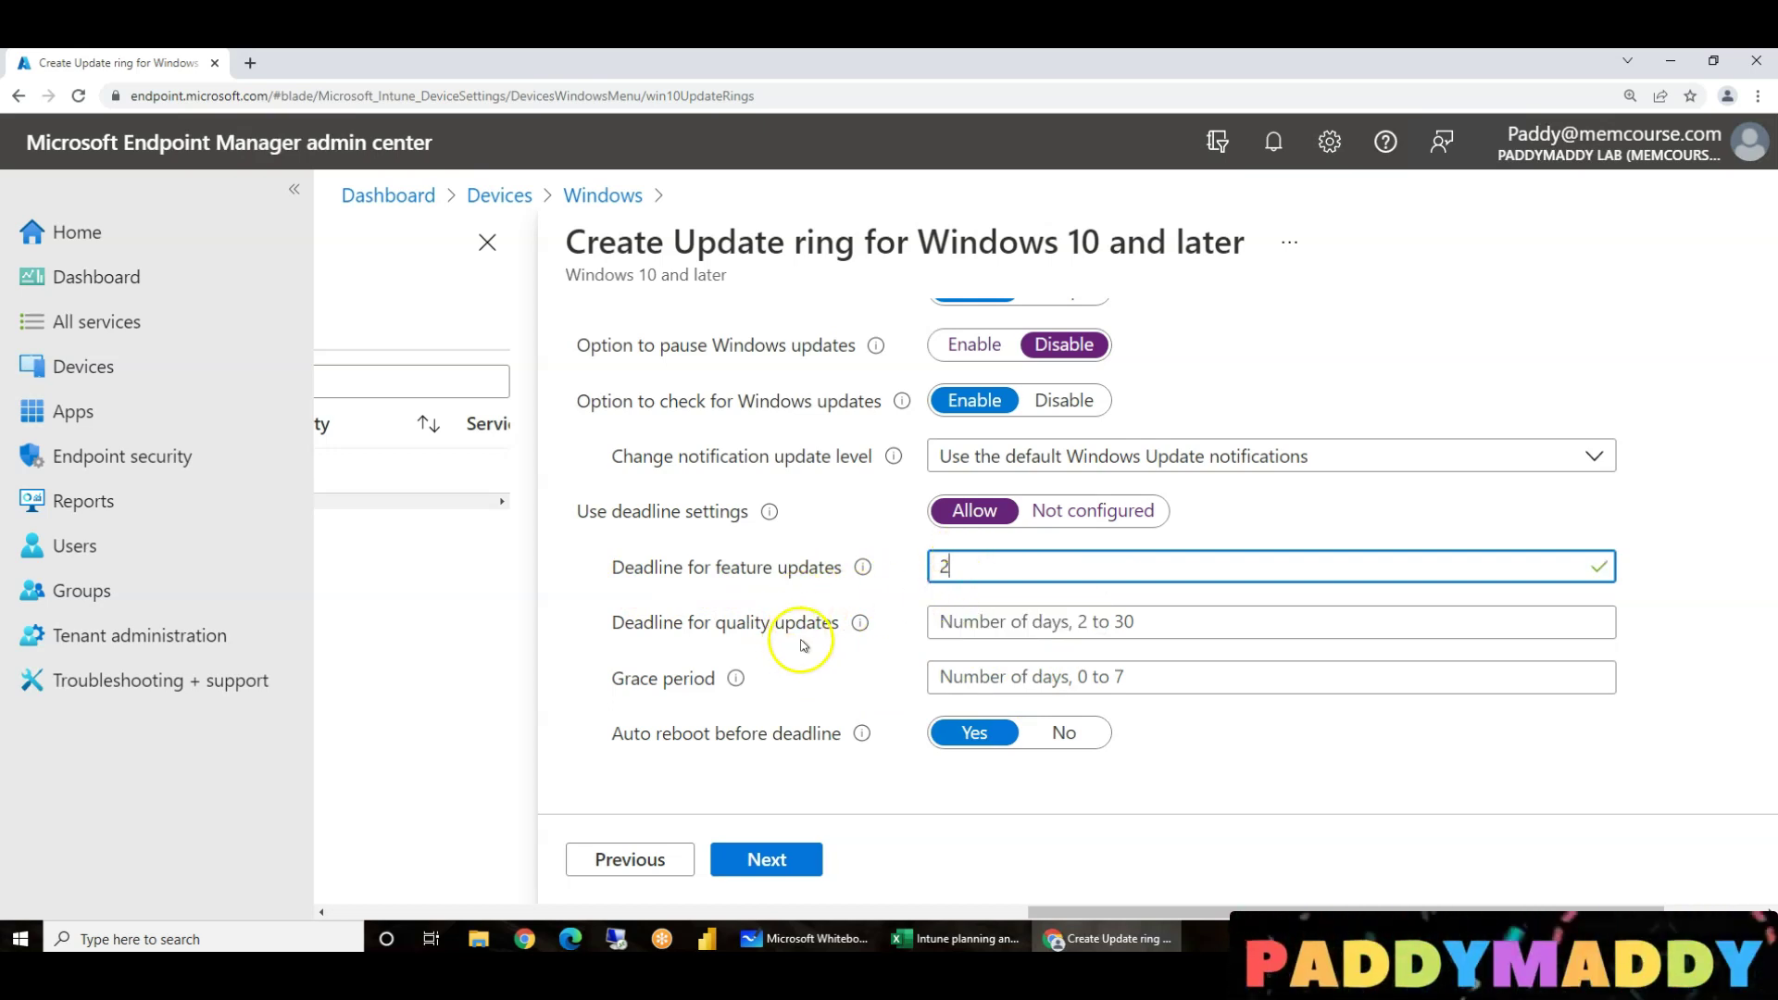
{"action": "left_click", "coordinate": [1027, 628]}
{"action": "type", "text": "2"}
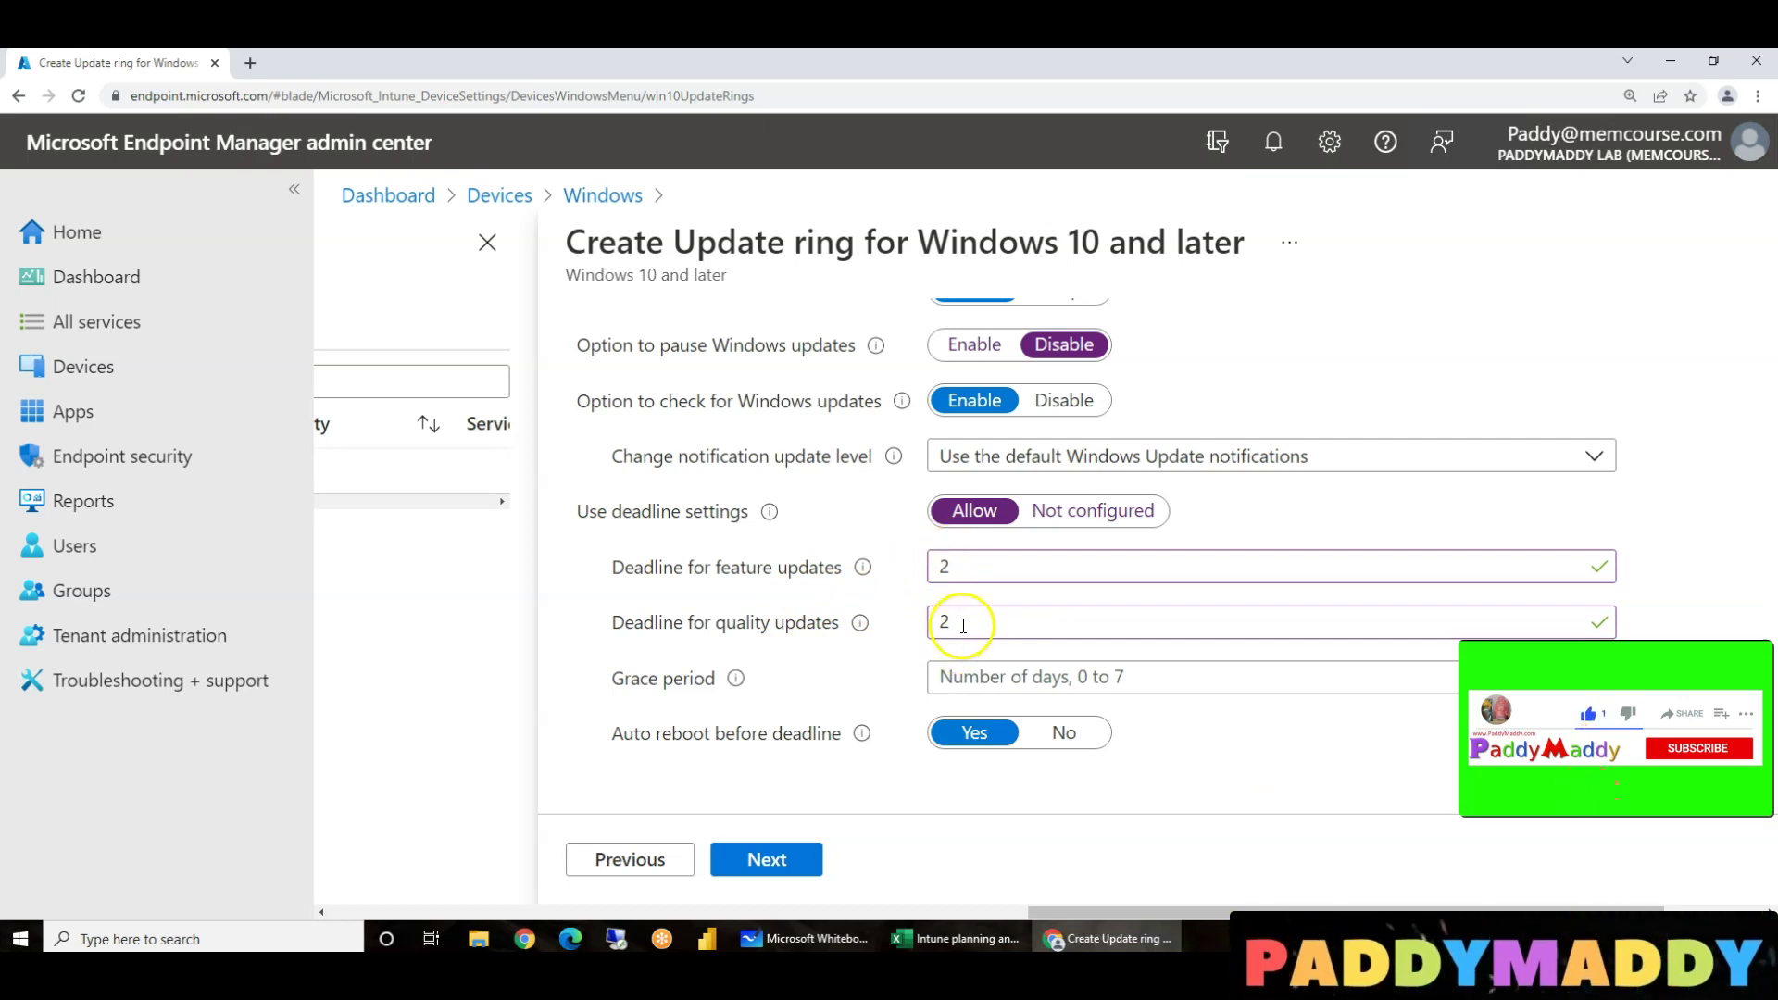
{"action": "left_click", "coordinate": [1086, 677]}
{"action": "type", "text": "7"}
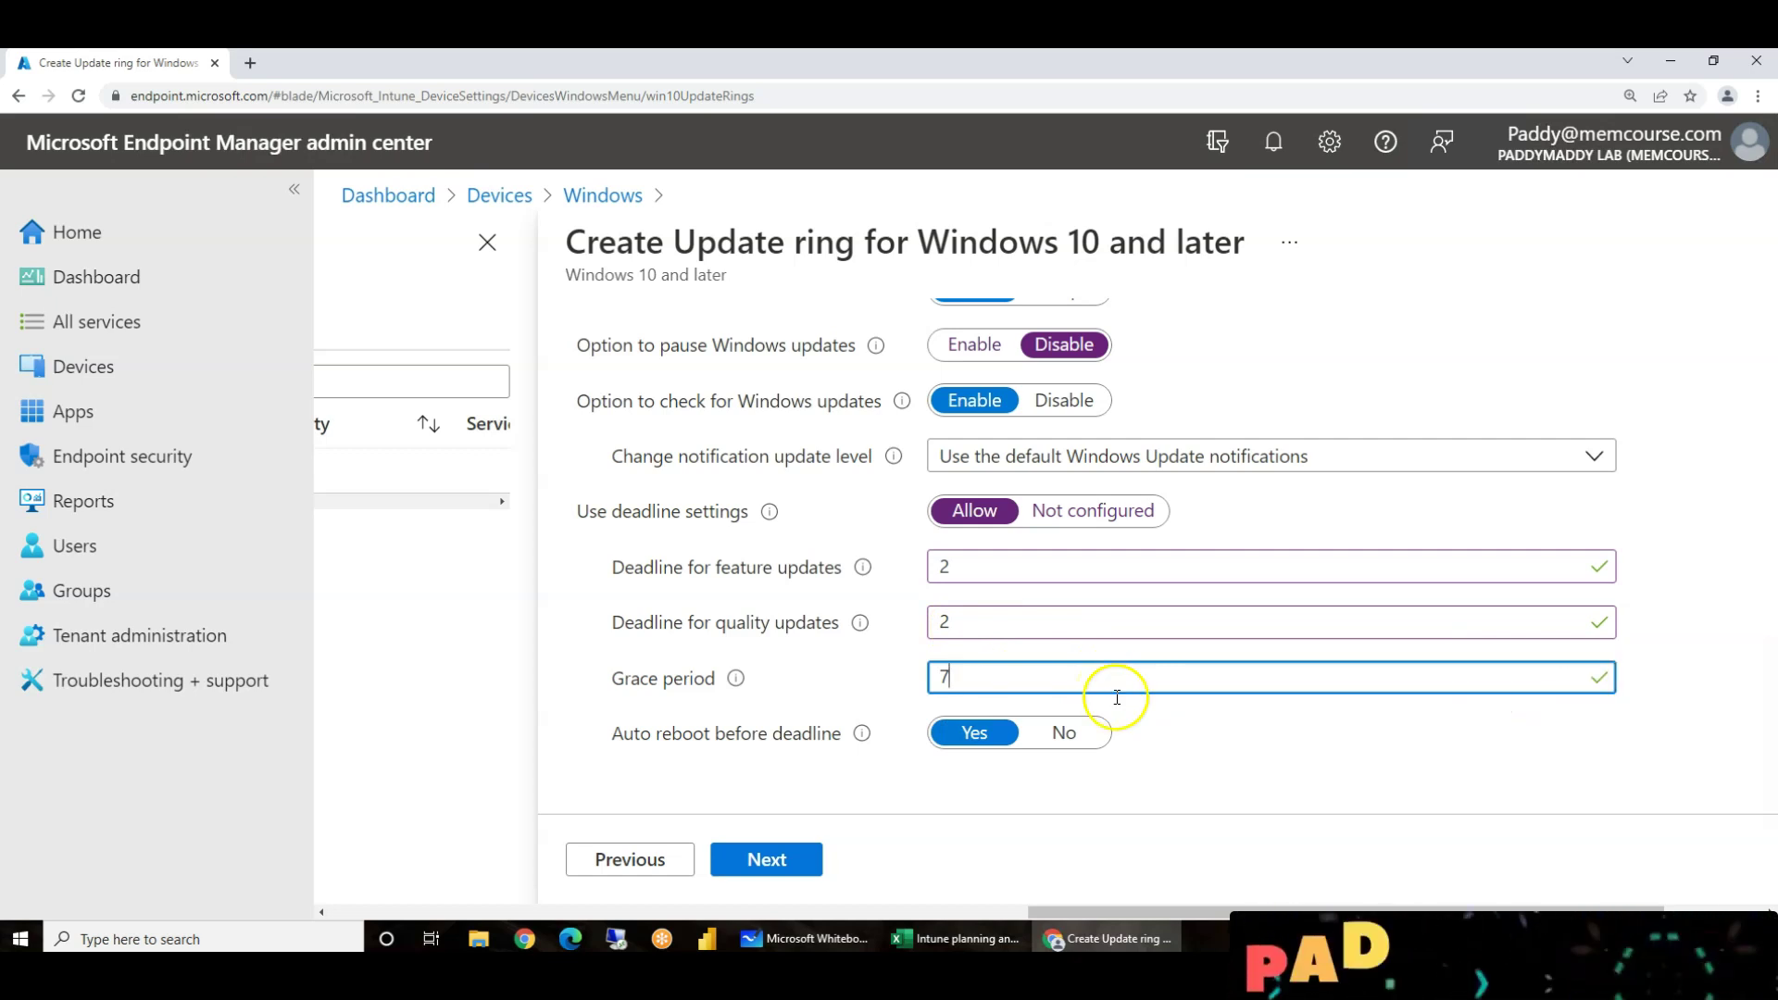
Review the ring settings, including auto reboot before deadline, and continue to the assignments.
{"action": "scroll", "coordinate": [881, 611], "scroll_direction": "up", "scroll_amount": 10}
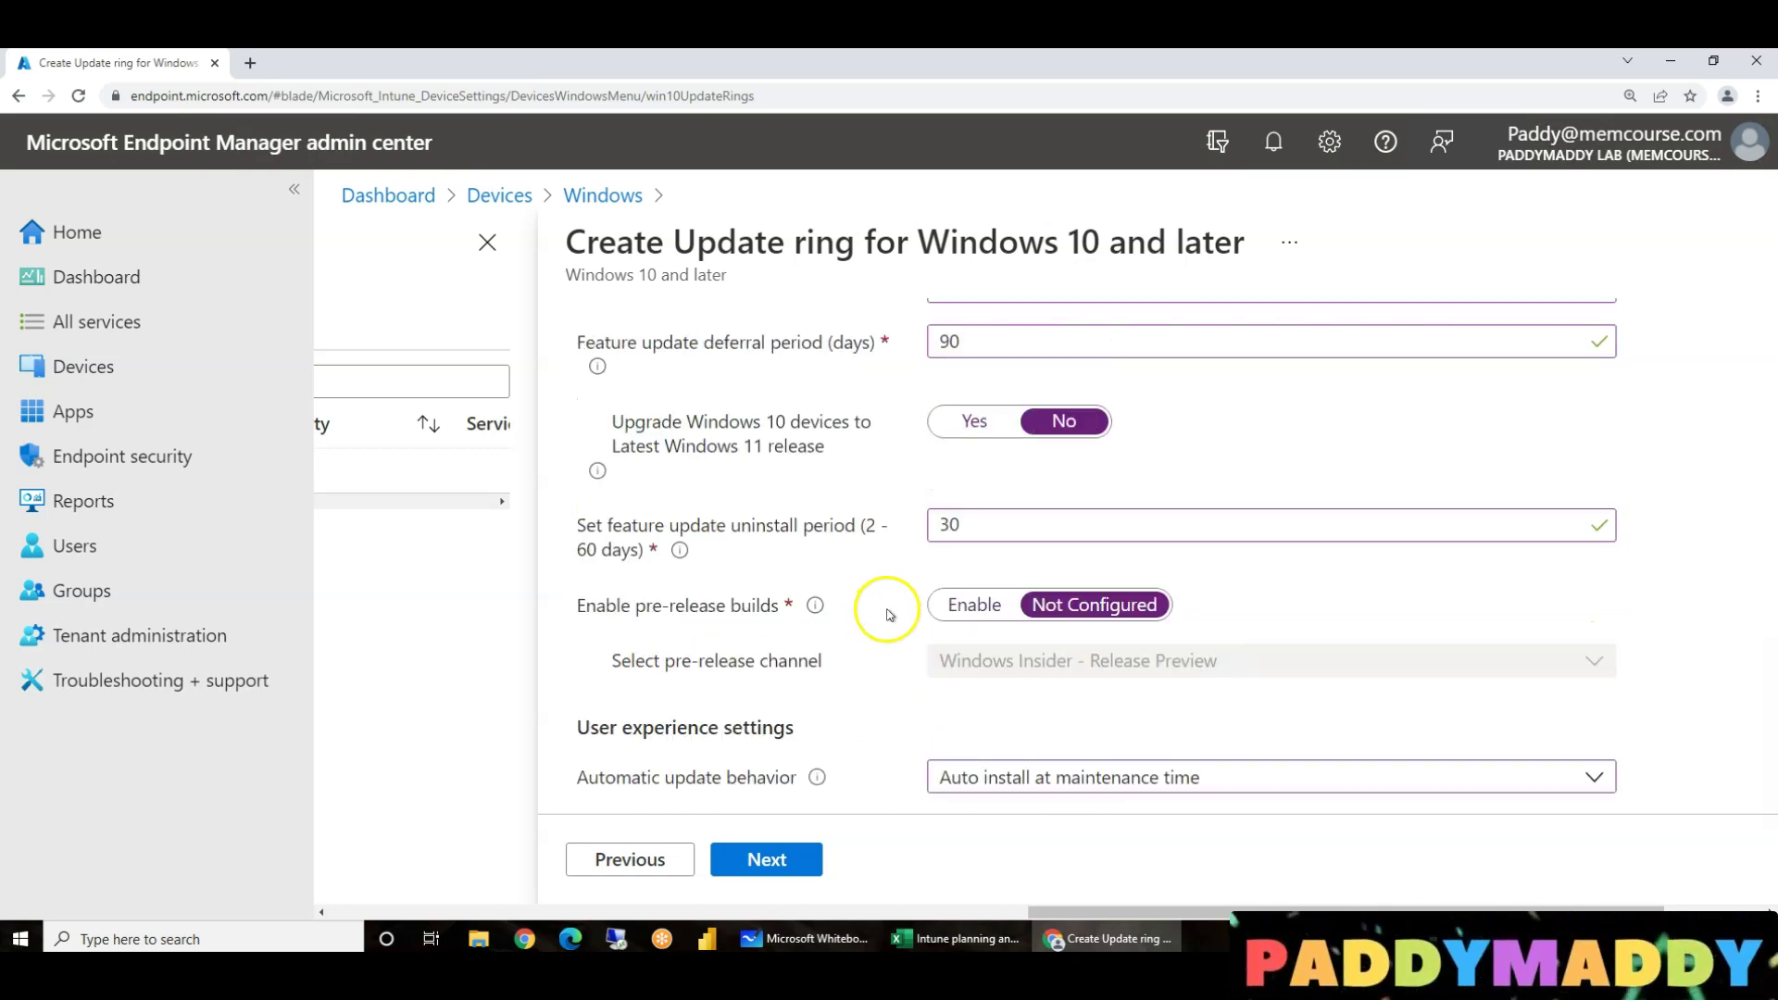
{"action": "scroll", "coordinate": [845, 682], "scroll_direction": "down", "scroll_amount": 10}
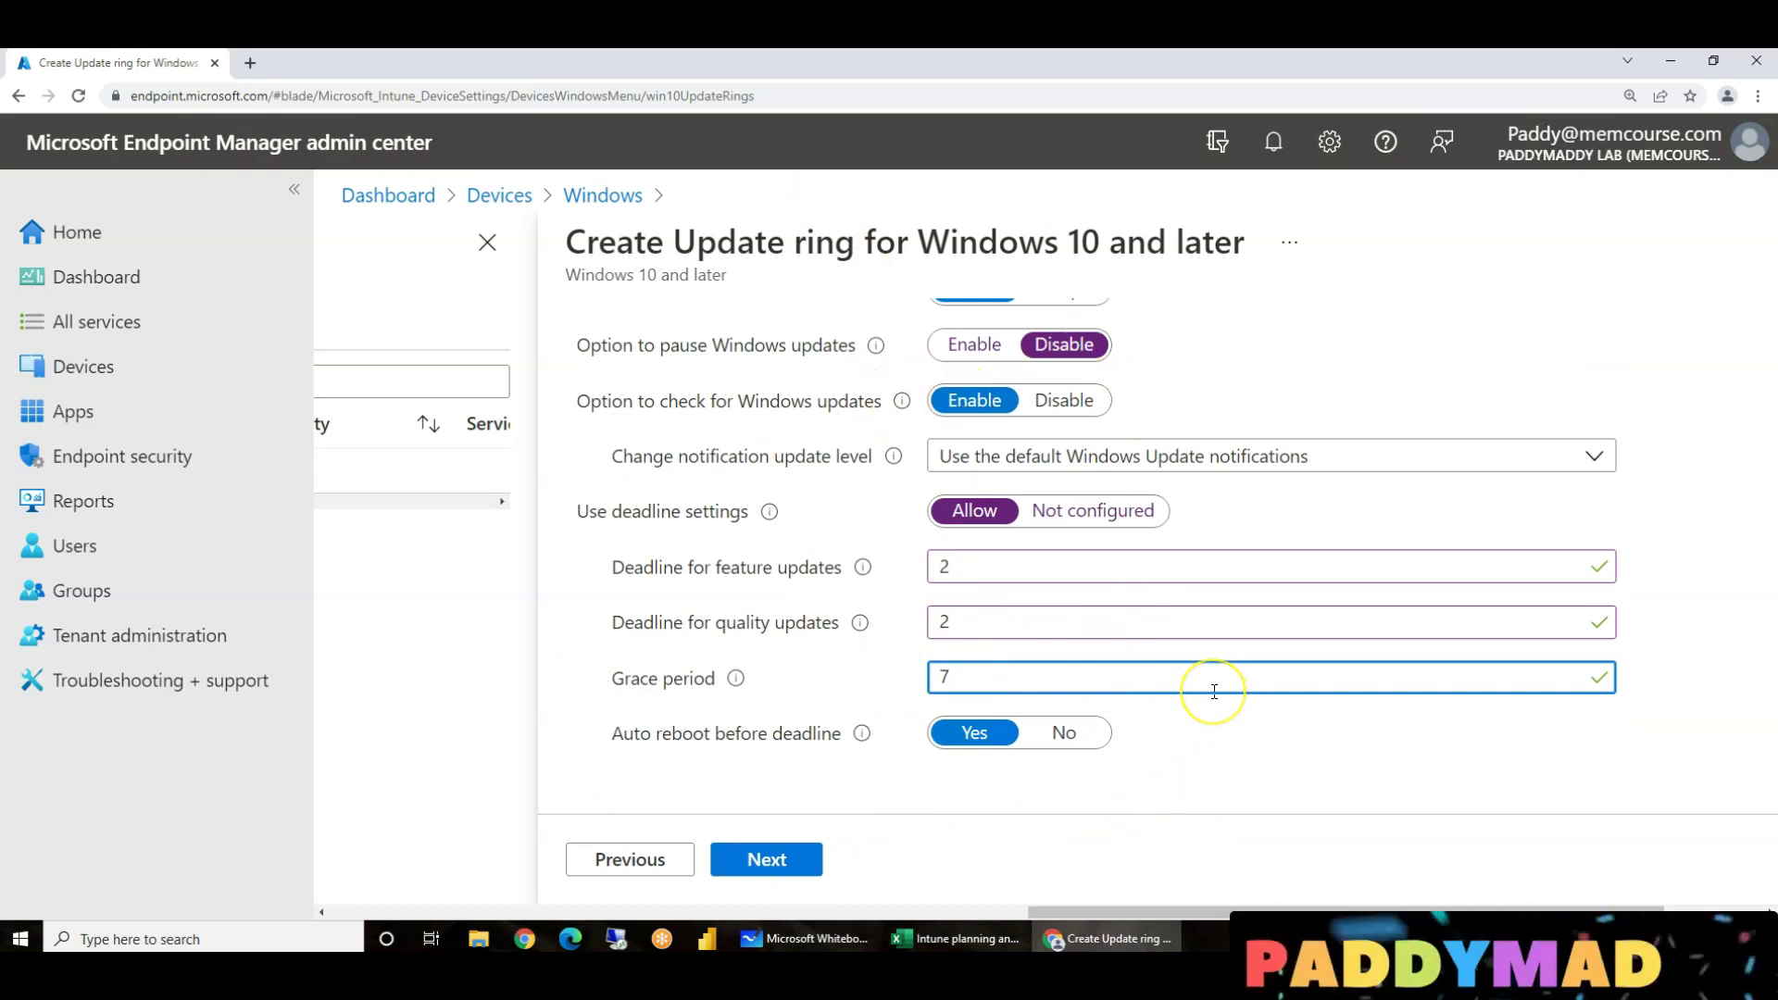
{"action": "left_click_drag", "start_coordinate": [651, 734], "coordinate": [838, 740]}
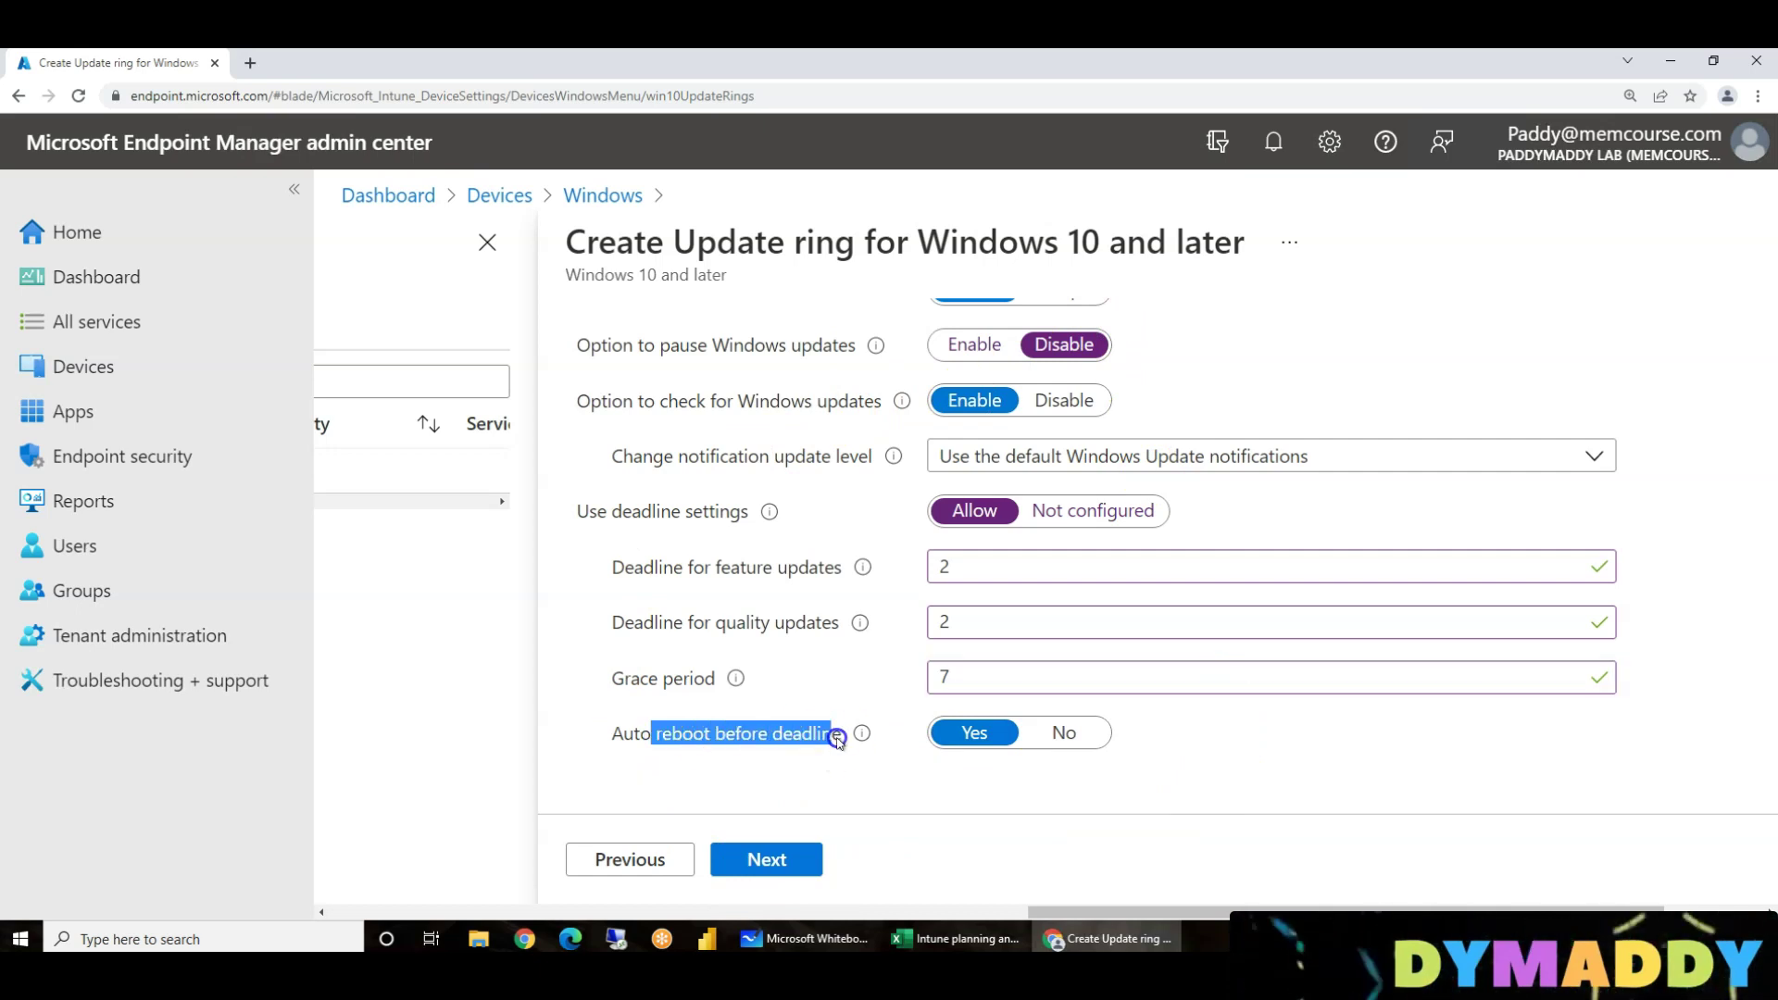
{"action": "left_click", "coordinate": [822, 753]}
{"action": "left_click_drag", "start_coordinate": [611, 734], "coordinate": [802, 736]}
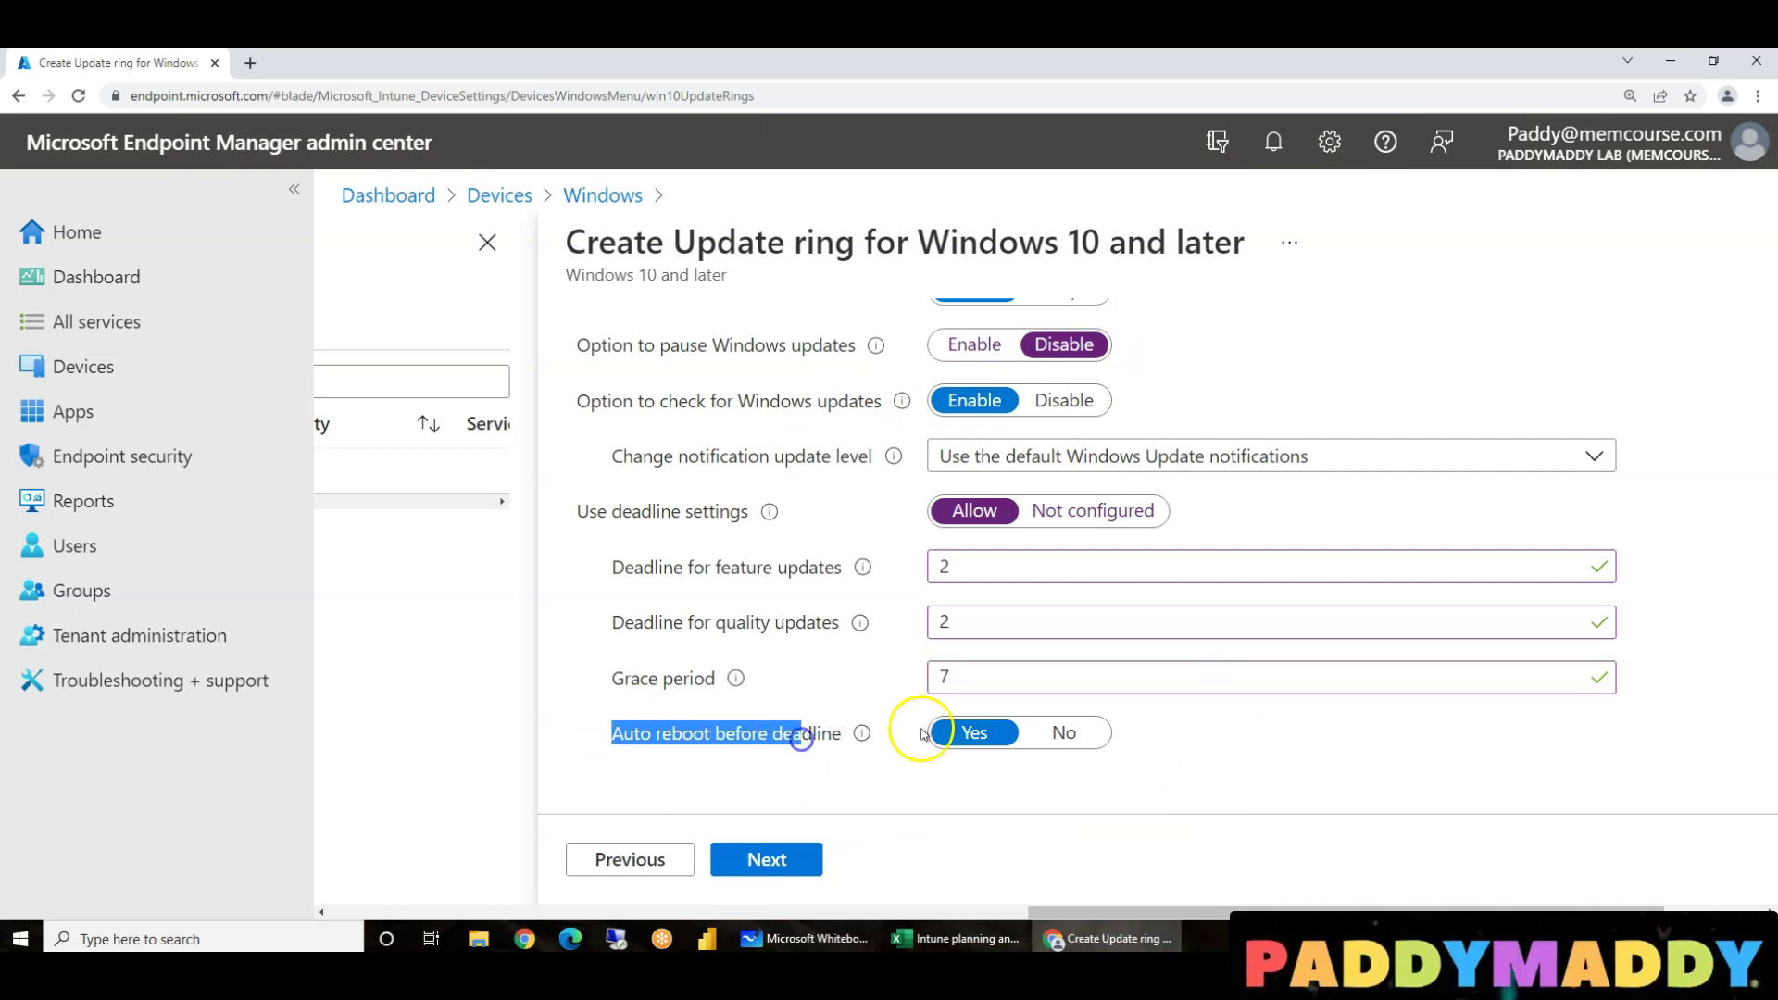
{"action": "left_click", "coordinate": [783, 862]}
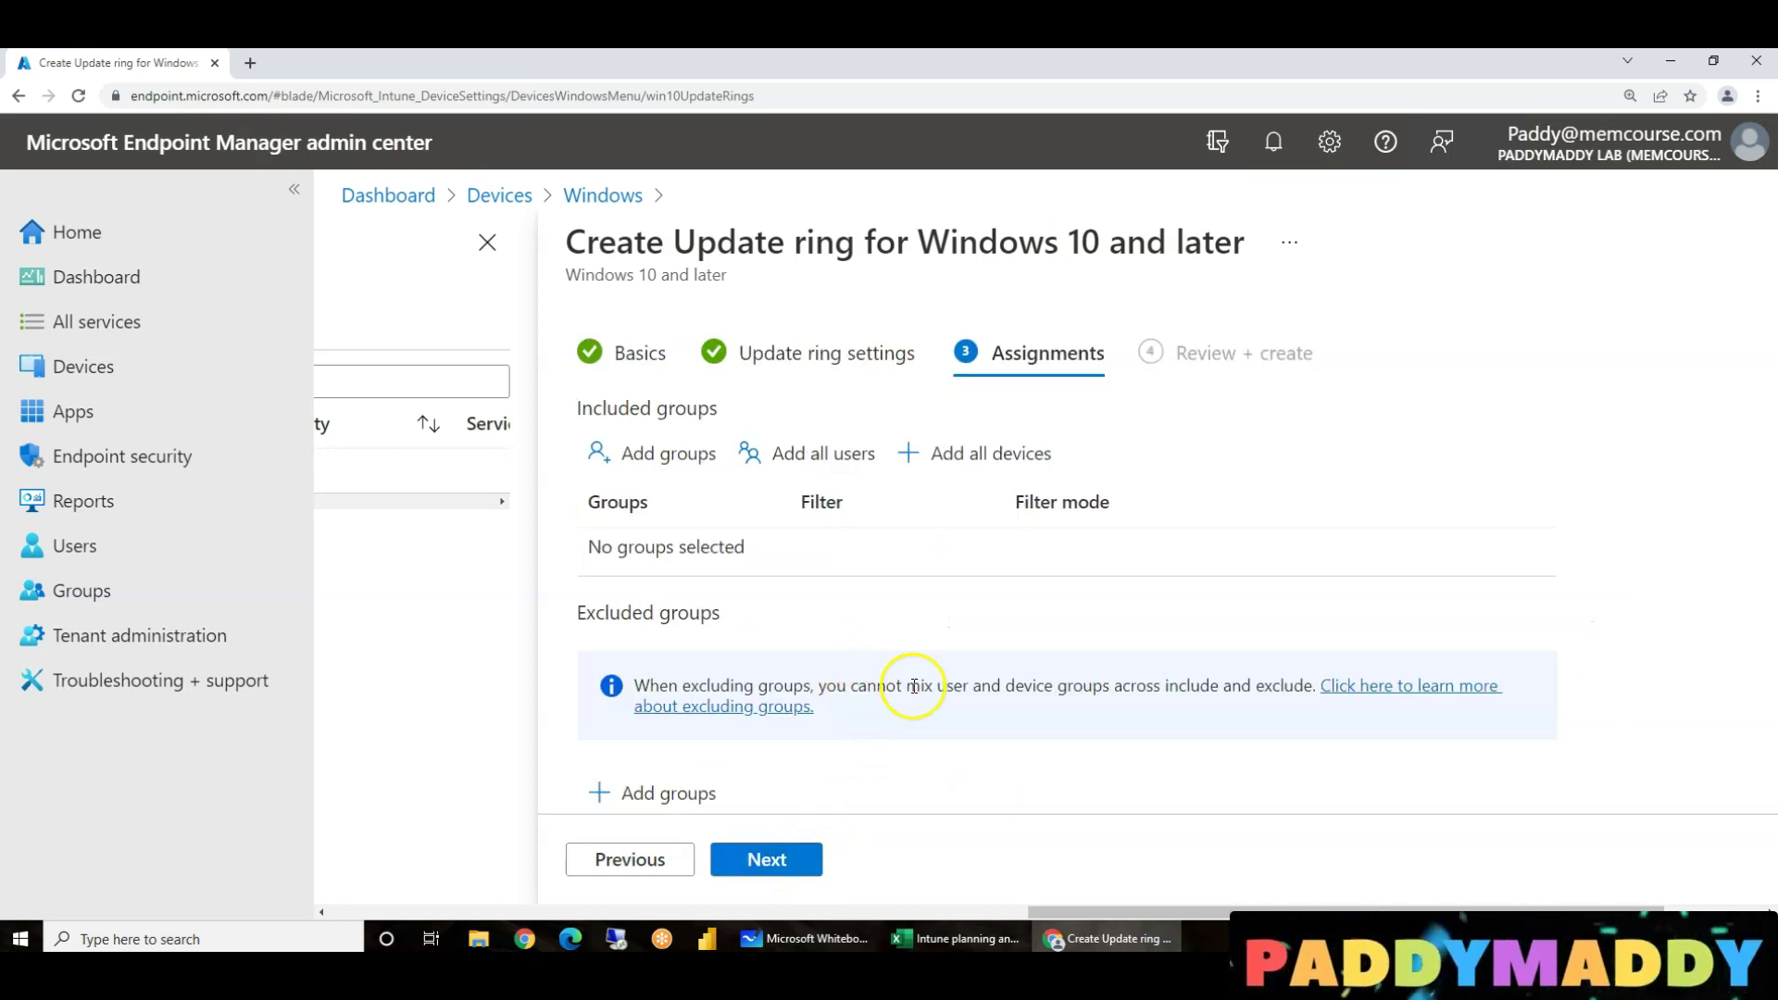
Add the ALL Company Owned Devices Group to the included groups of the update ring assignment.
{"action": "left_click", "coordinate": [677, 452]}
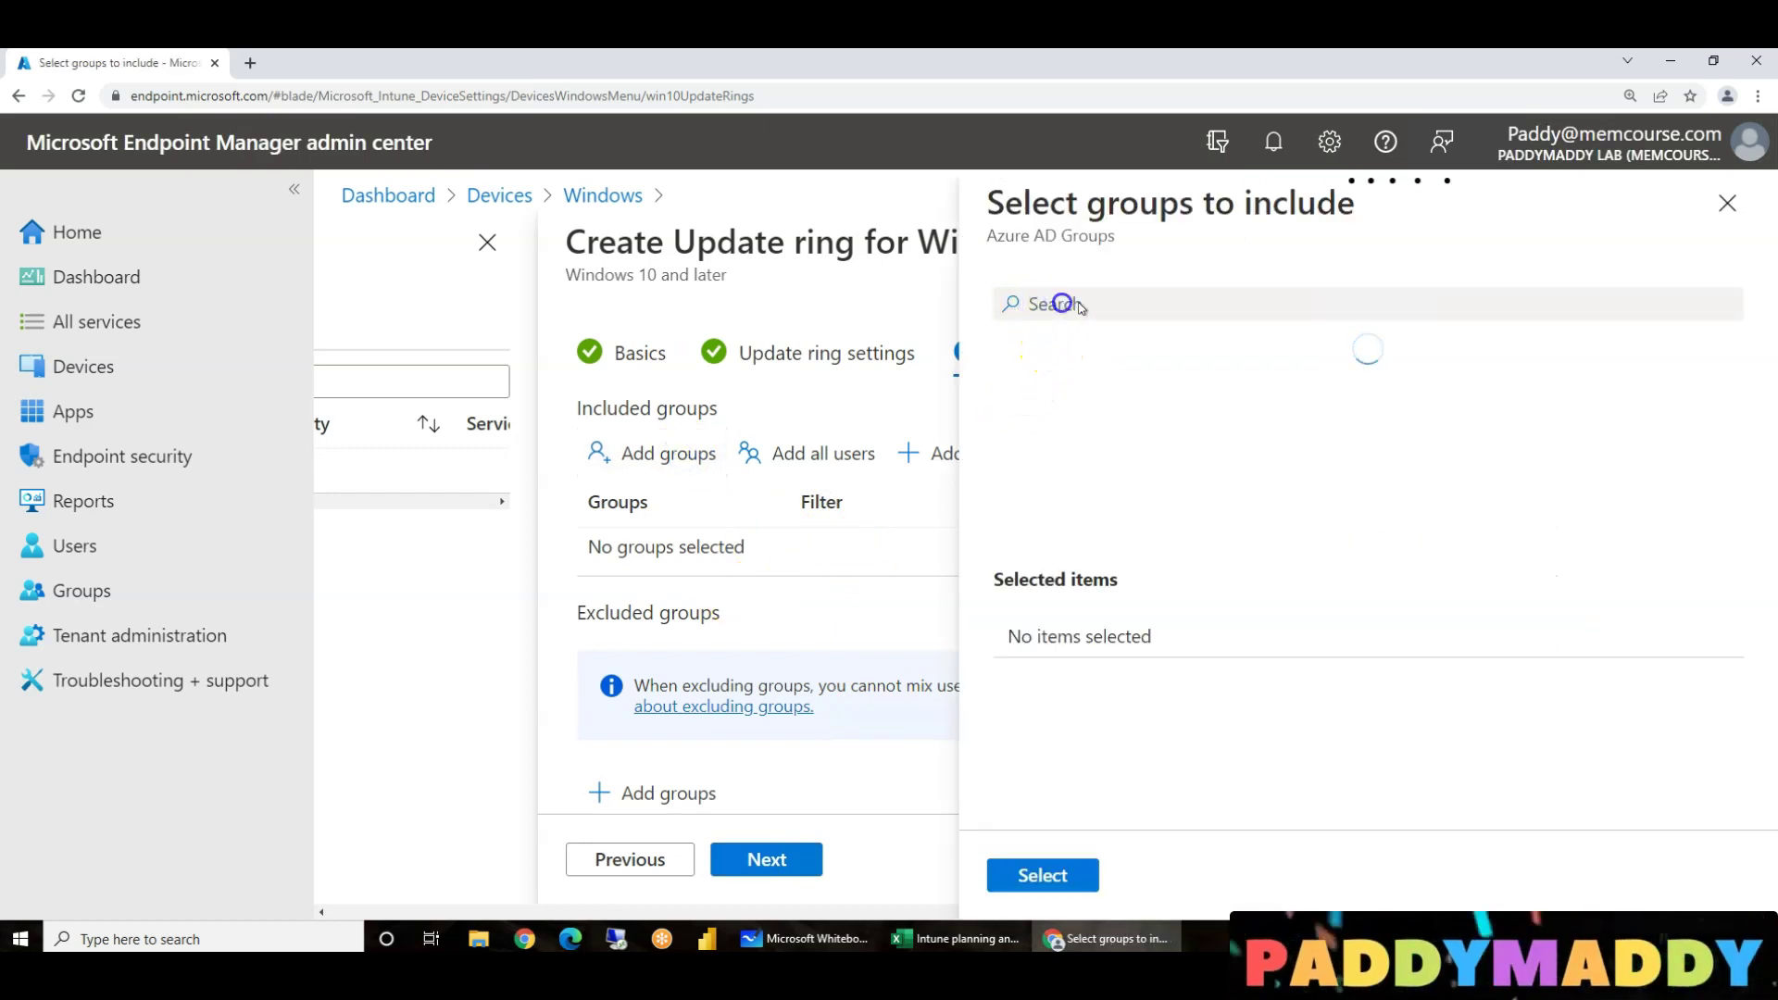
{"action": "left_click", "coordinate": [1081, 302]}
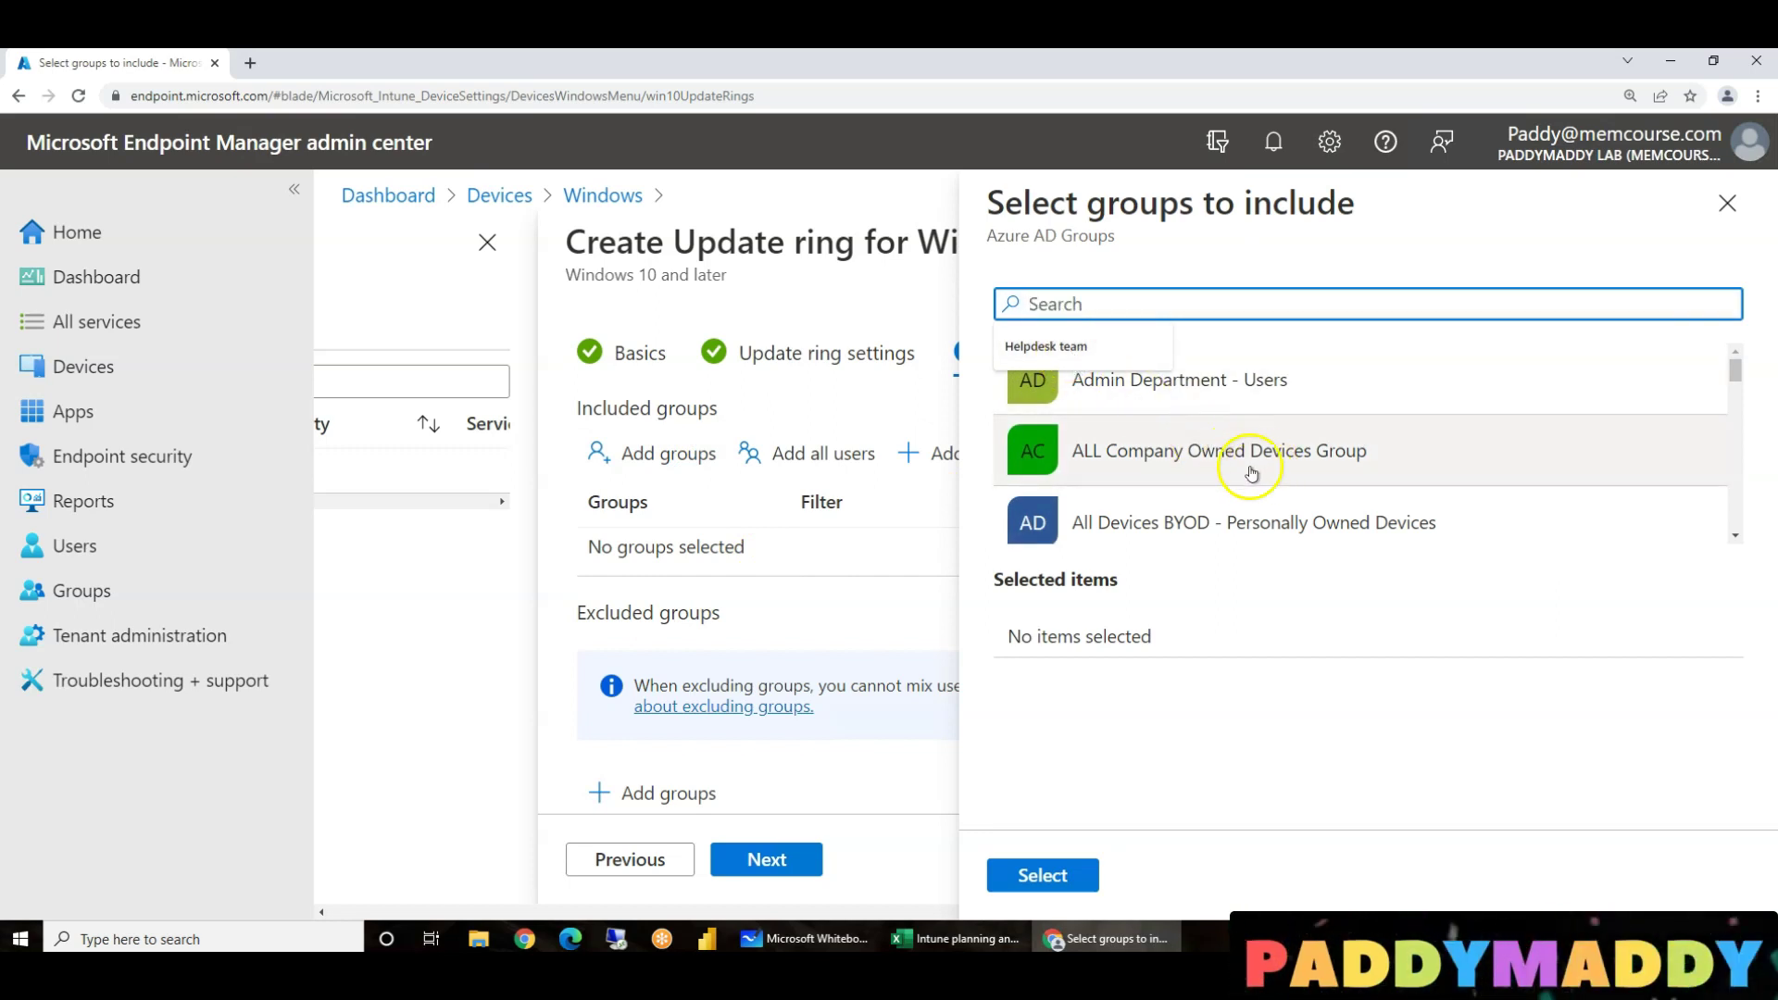
{"action": "left_click", "coordinate": [1139, 463]}
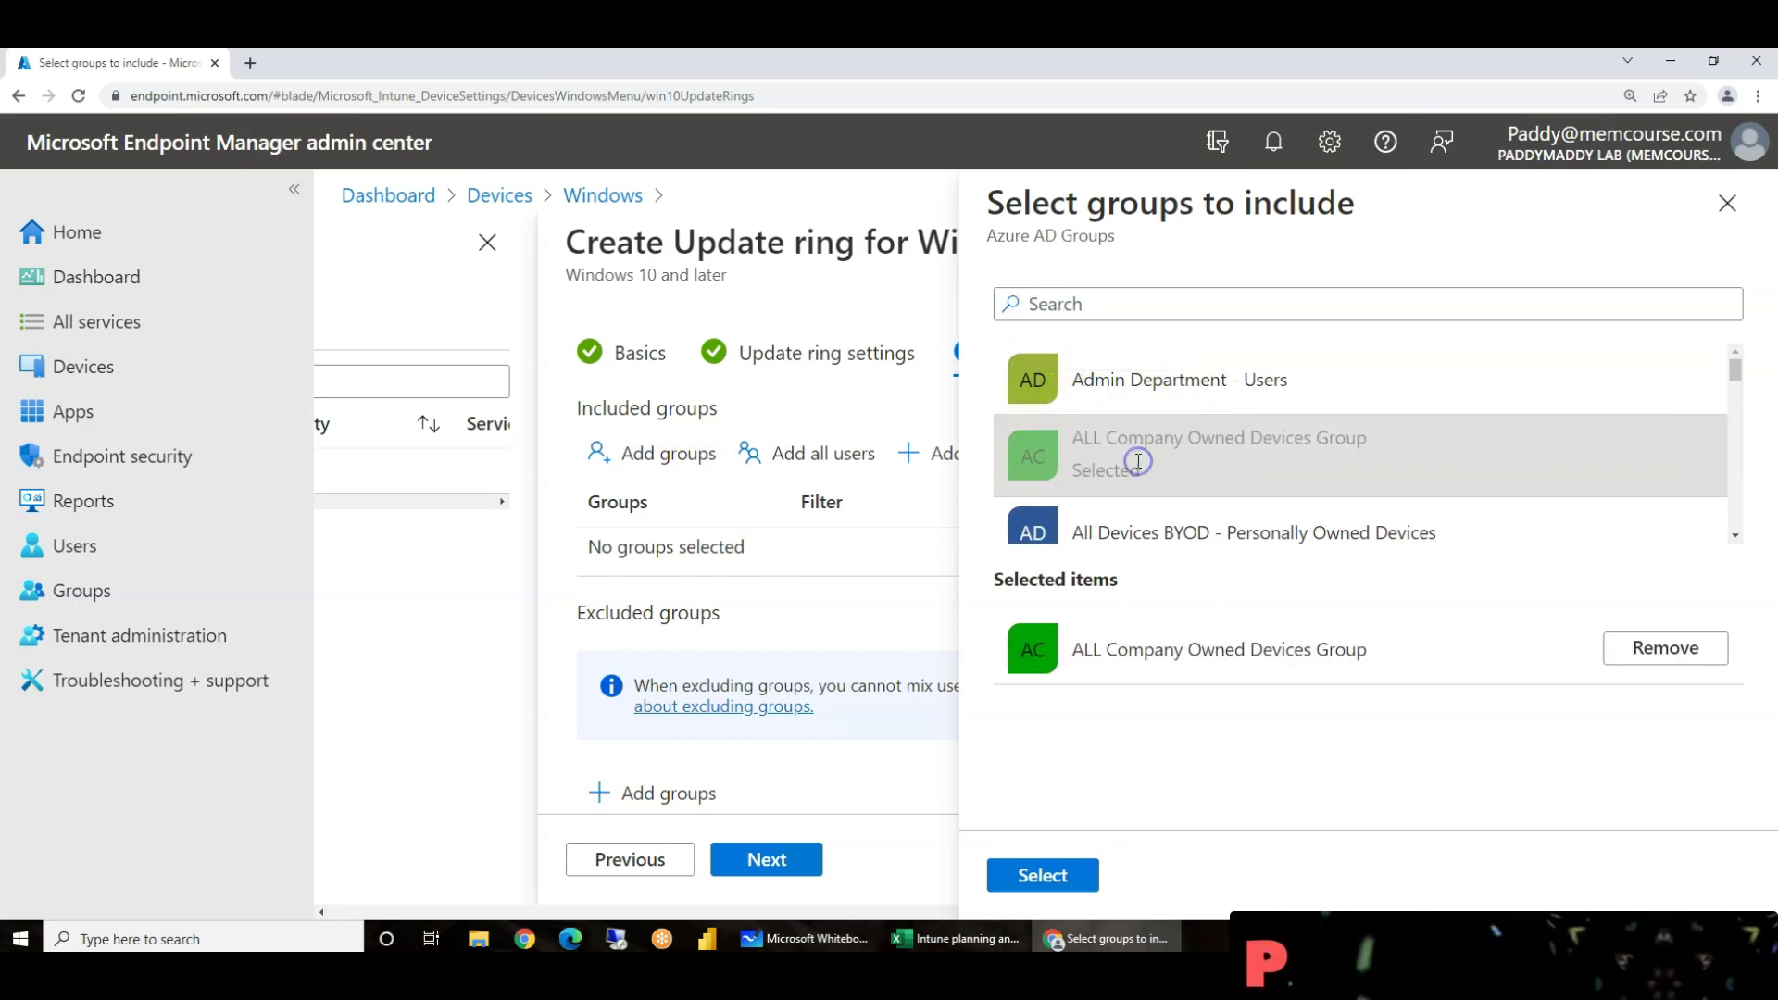
{"action": "left_click", "coordinate": [1045, 880]}
Apply the Windows 10 With Corporate Owned Devices filter to the included group, including filtered devices in the assignment.
{"action": "left_click", "coordinate": [1257, 554]}
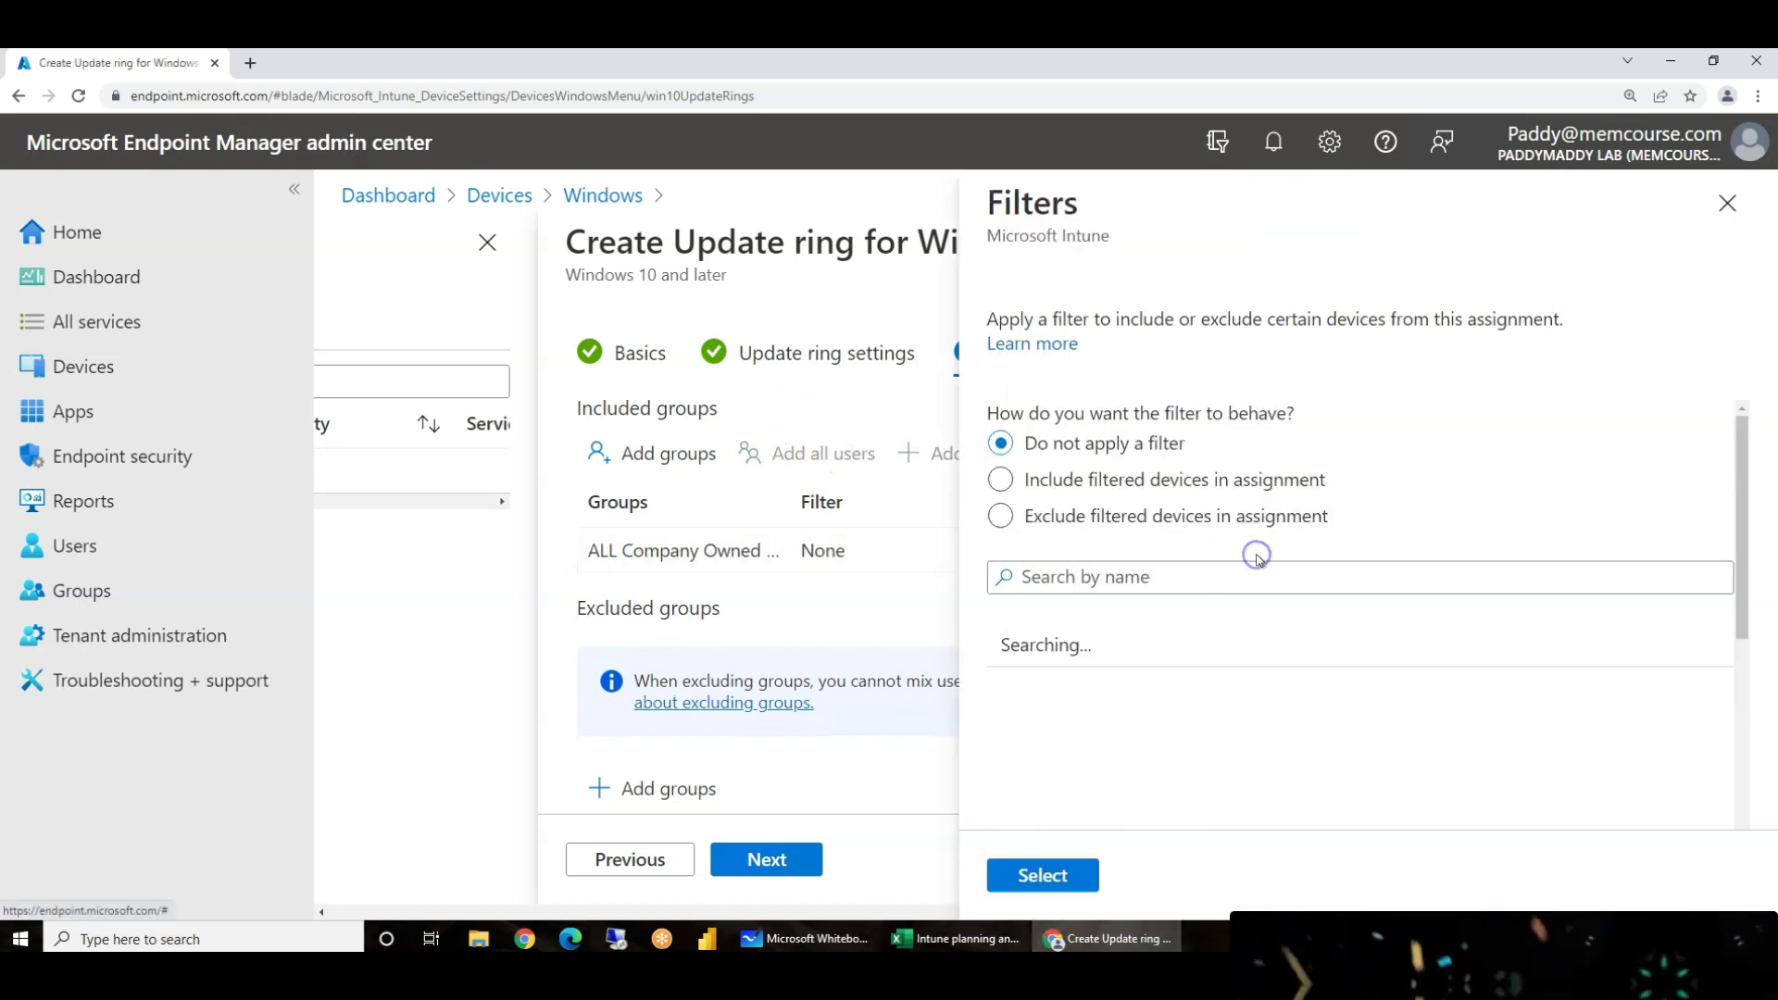
{"action": "left_click", "coordinate": [1030, 480]}
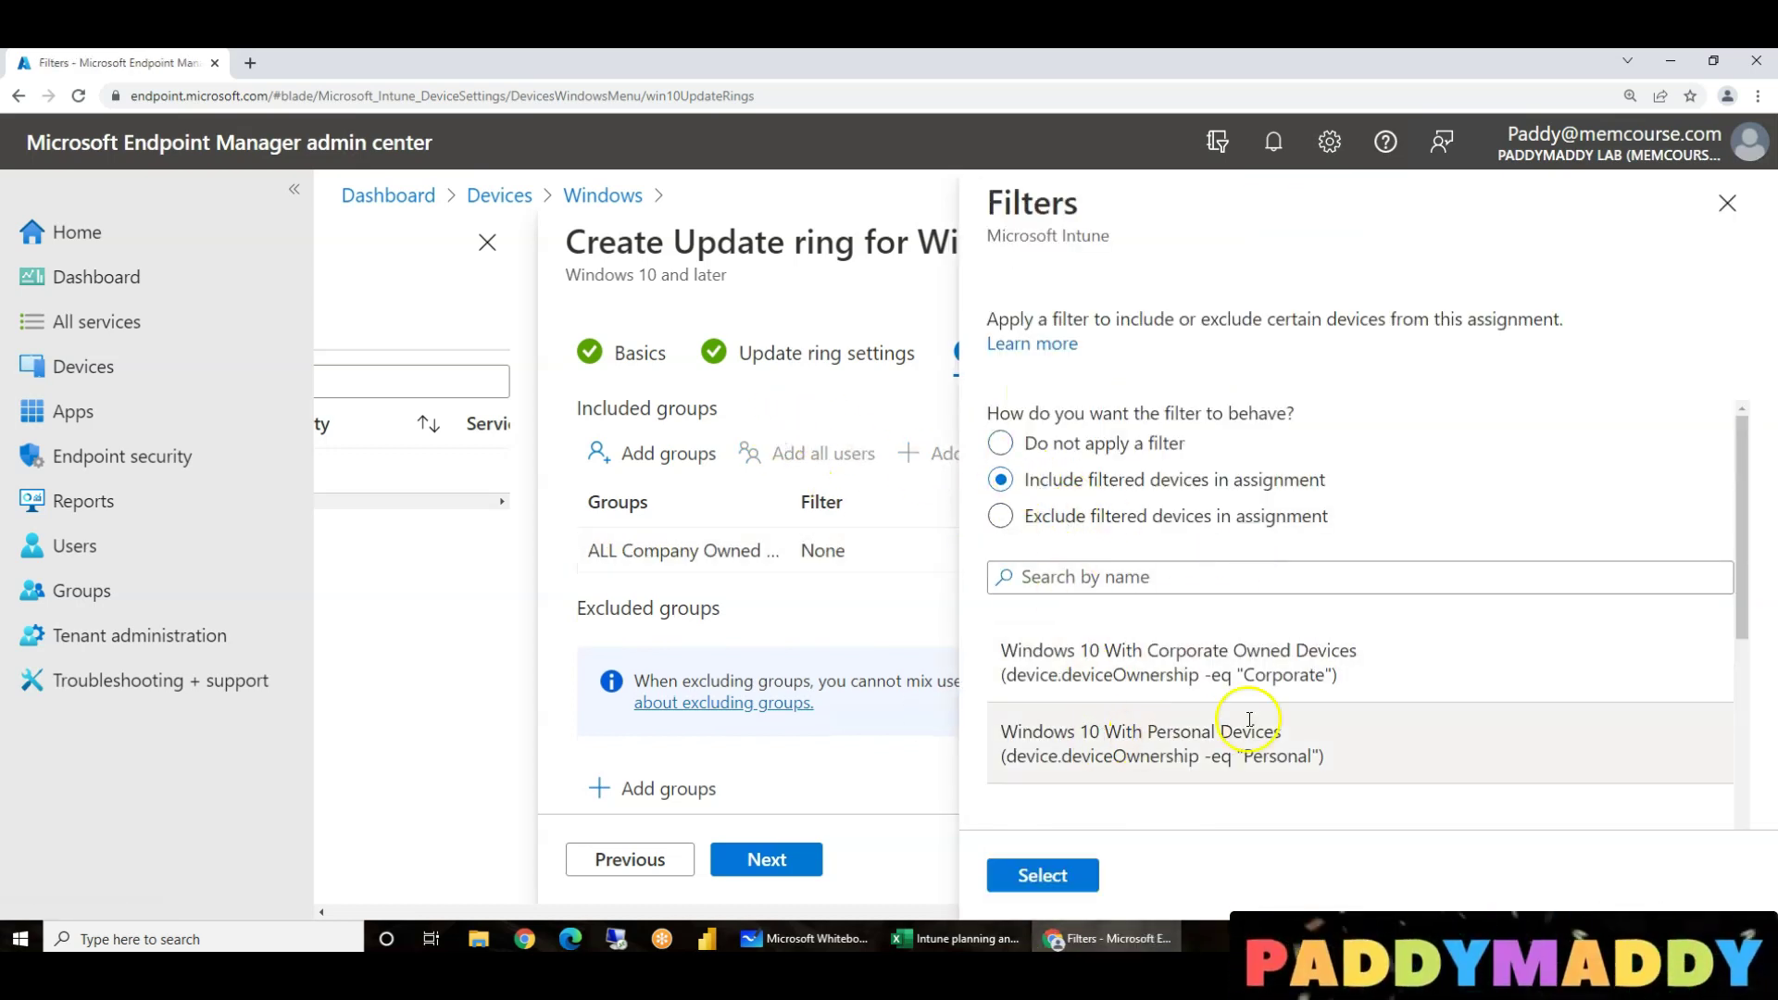
{"action": "left_click_drag", "start_coordinate": [1061, 653], "coordinate": [1330, 676]}
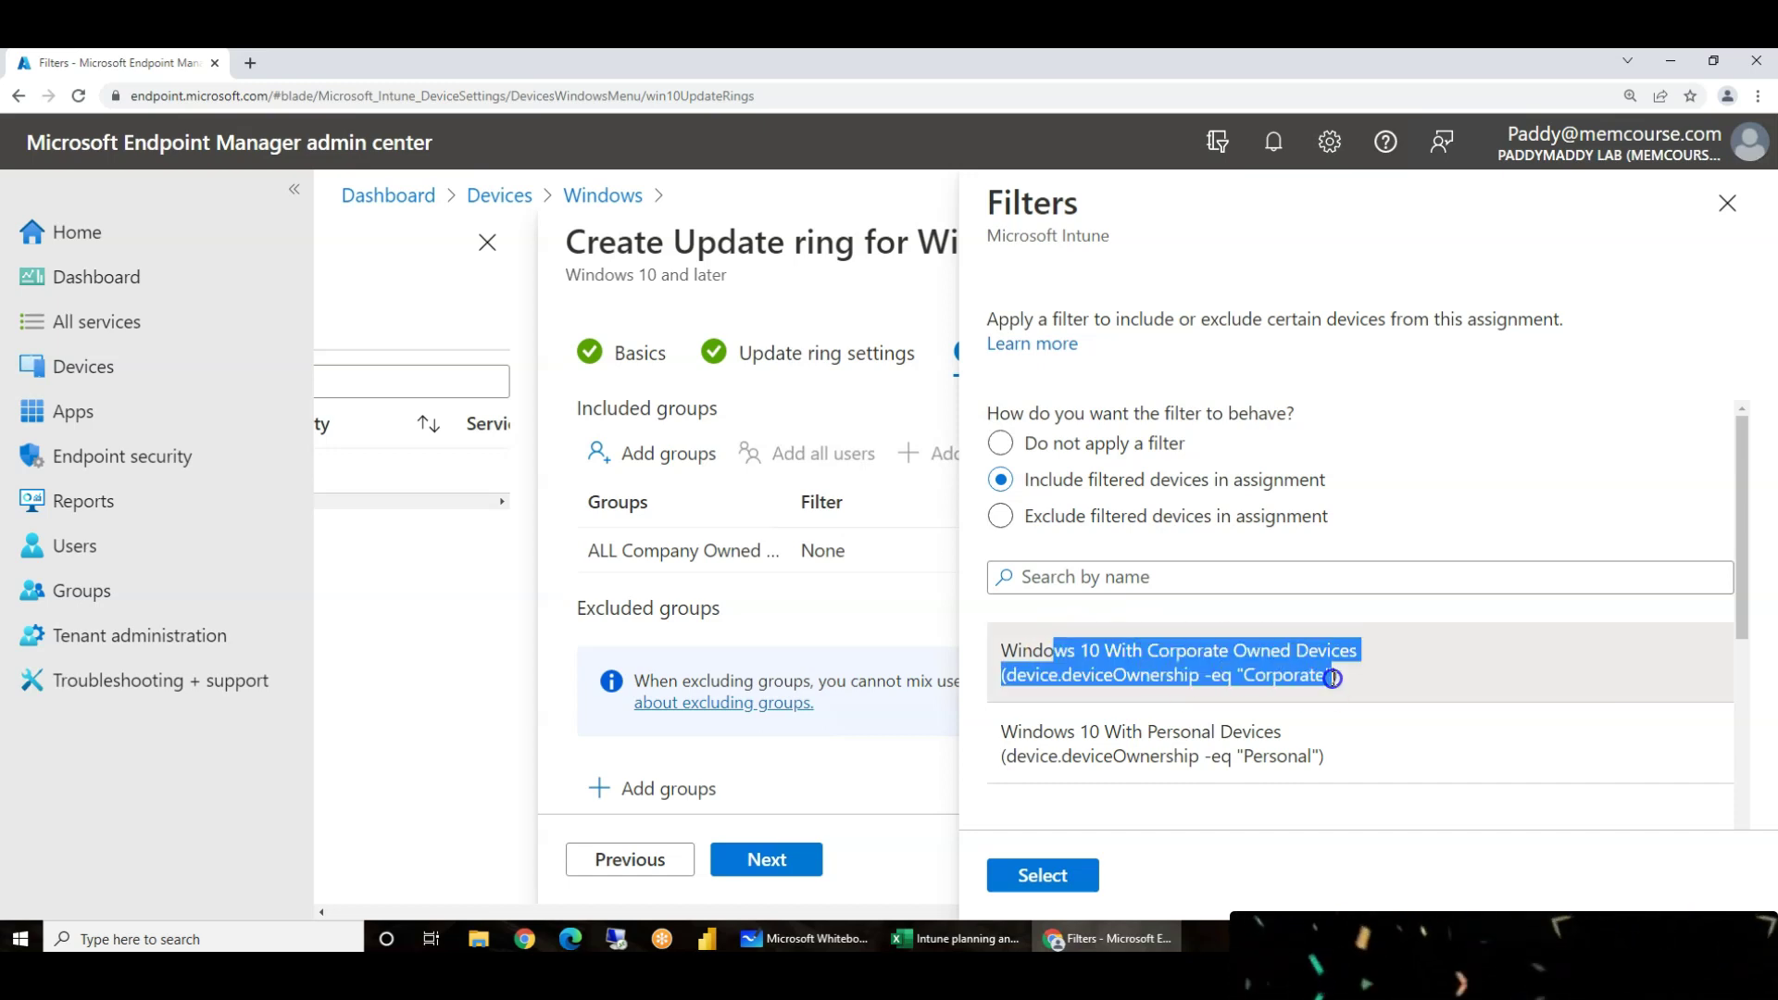
{"action": "left_click", "coordinate": [1253, 667]}
{"action": "left_click", "coordinate": [1070, 677]}
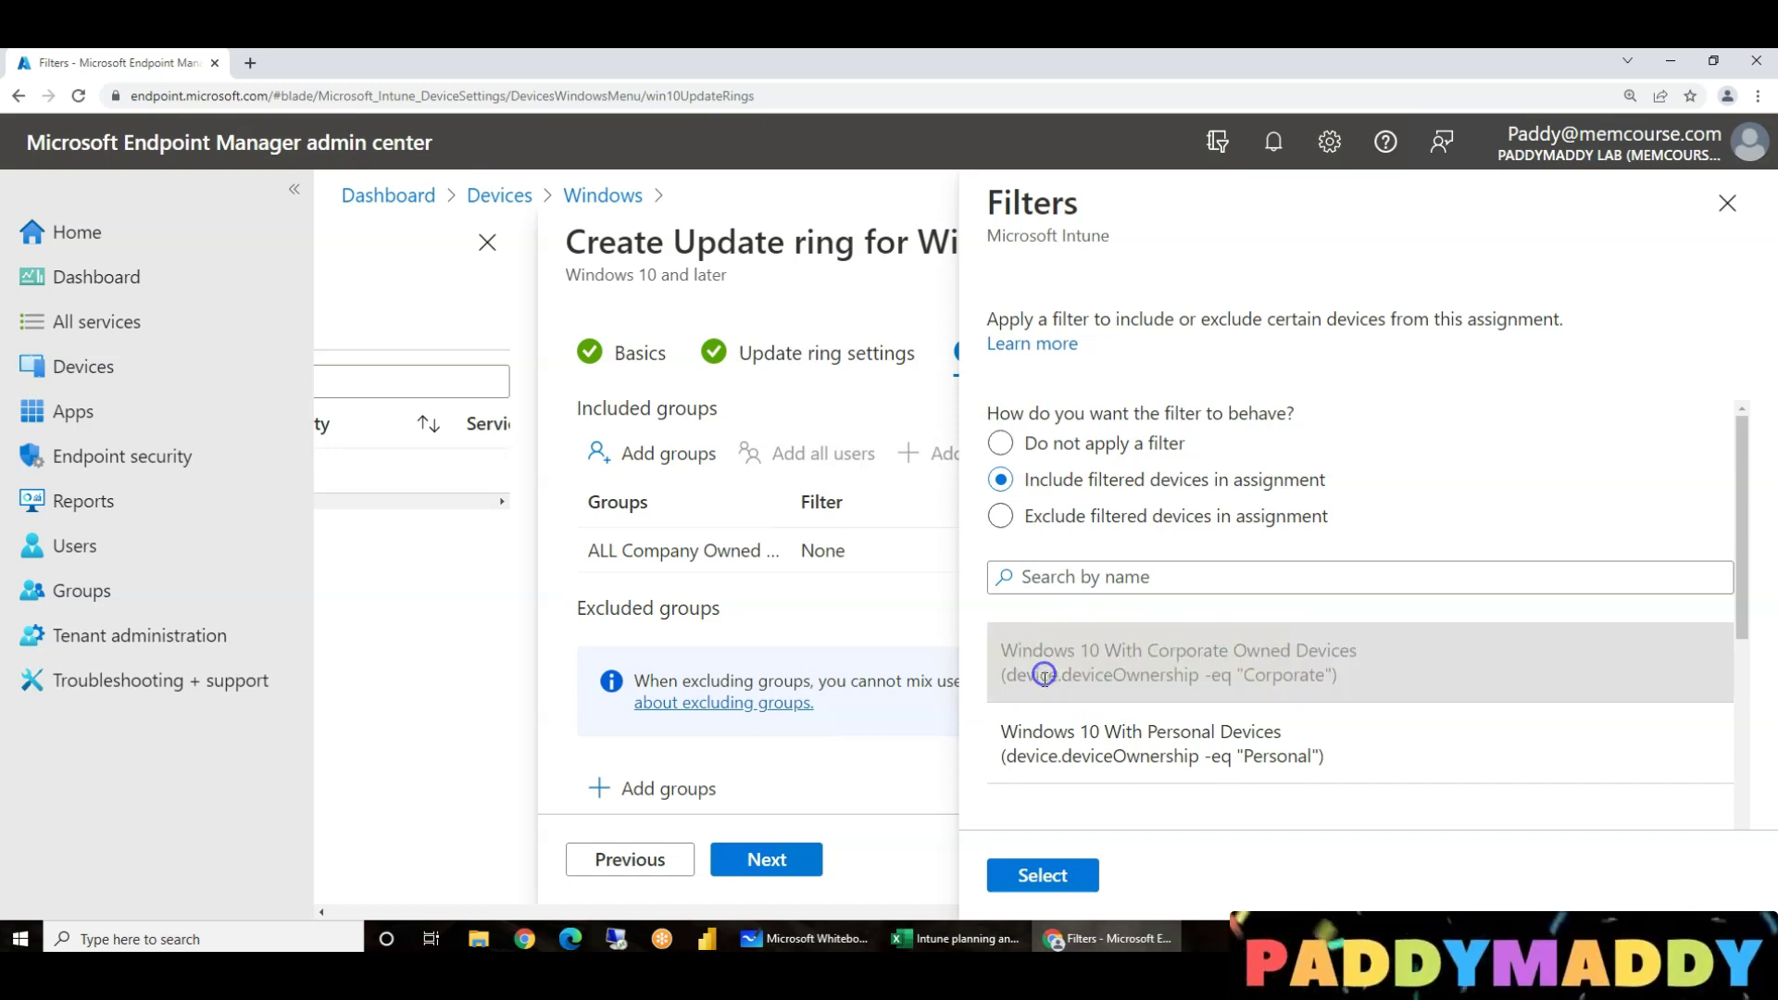
{"action": "left_click", "coordinate": [1042, 875]}
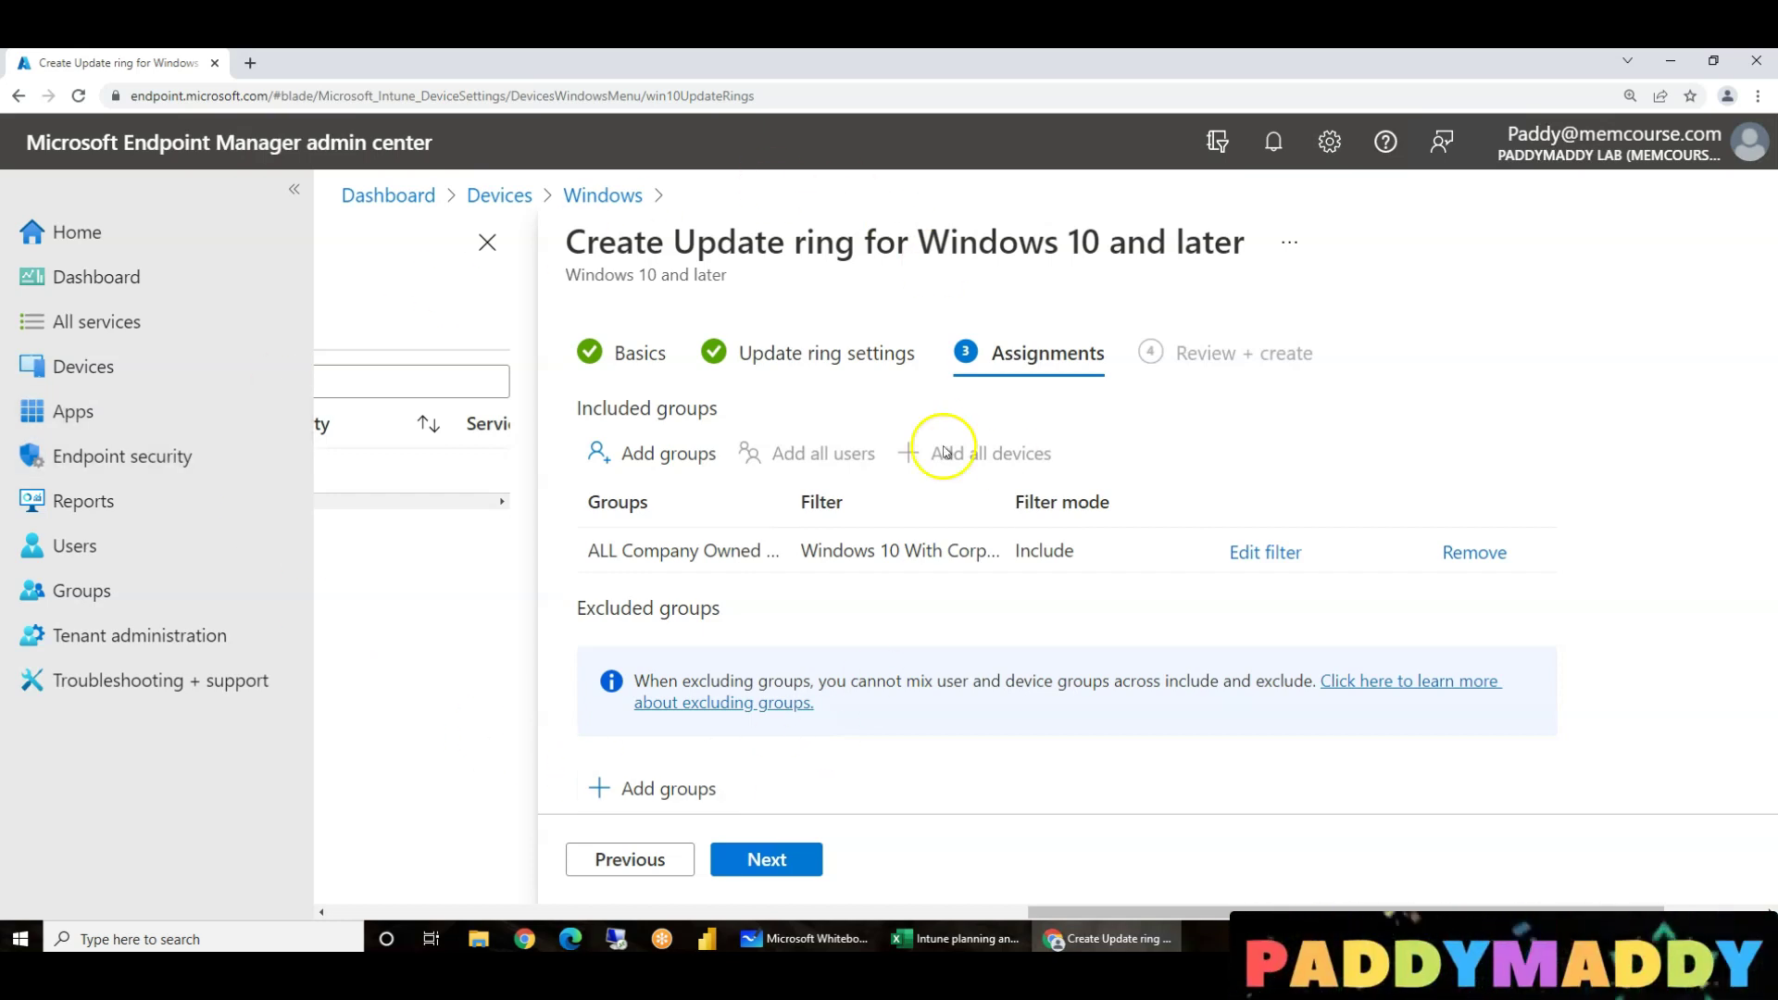
Finish creating the update ring for COD devices and widen the Name column of the update rings list.
{"action": "left_click", "coordinate": [746, 870]}
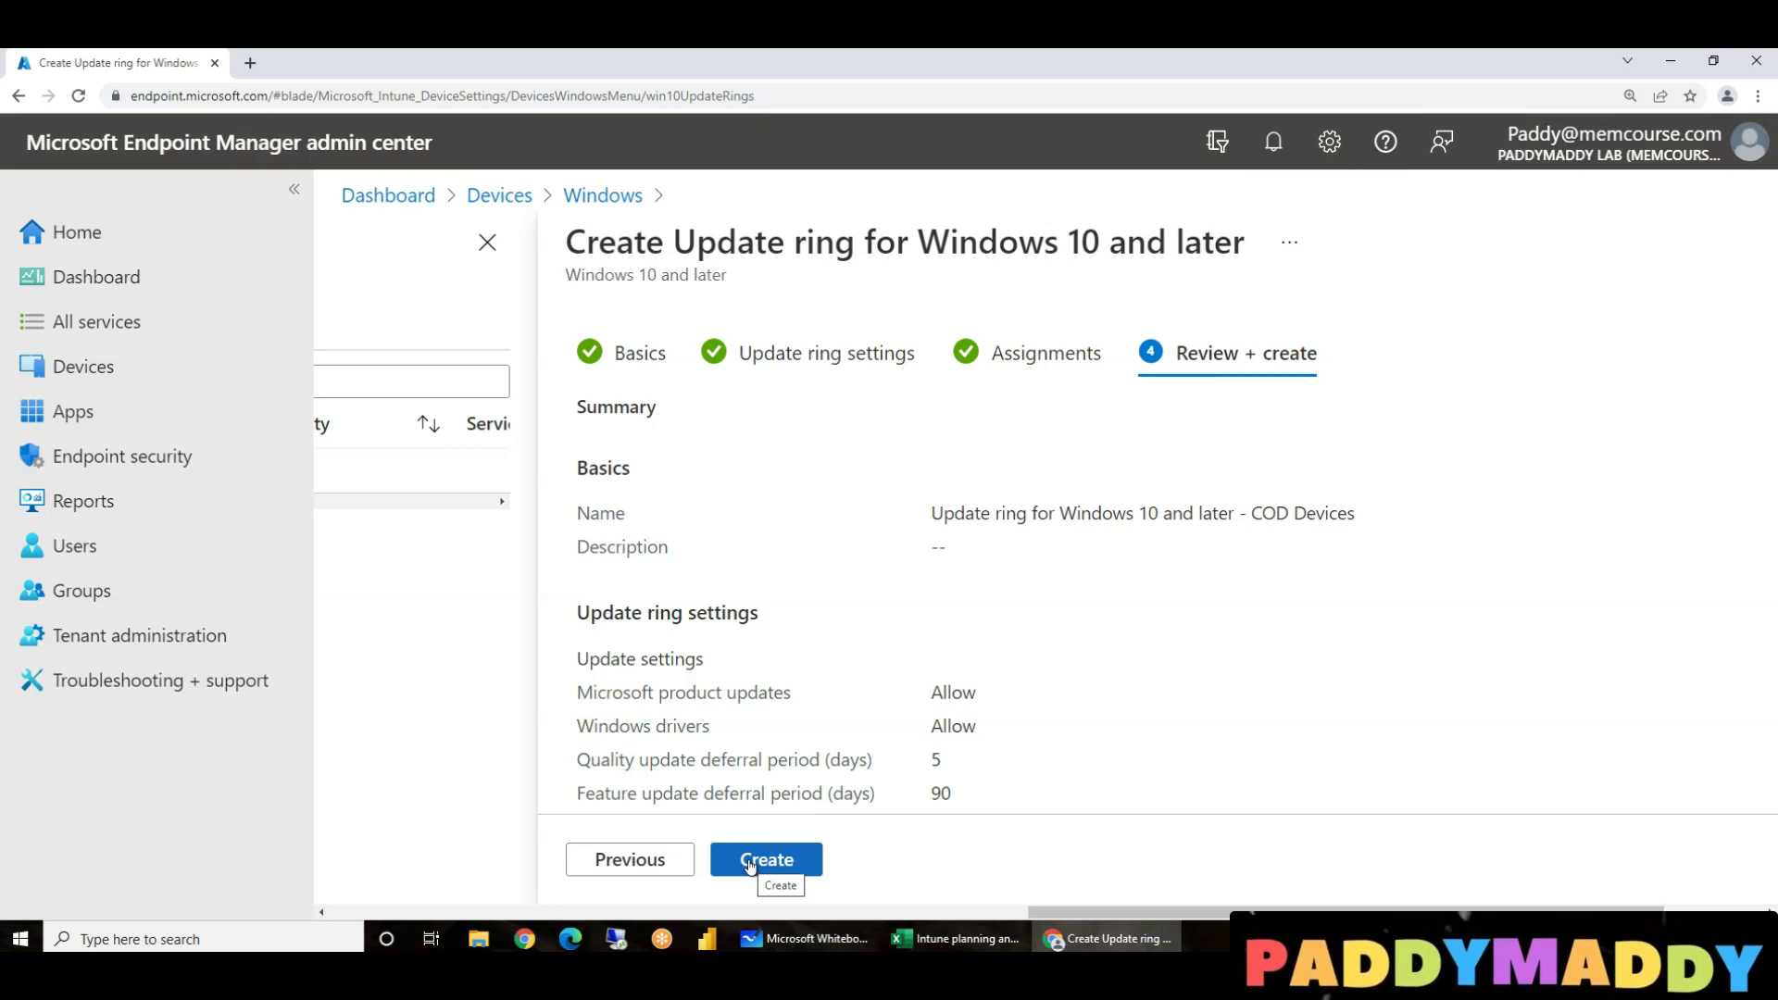
{"action": "left_click", "coordinate": [751, 864]}
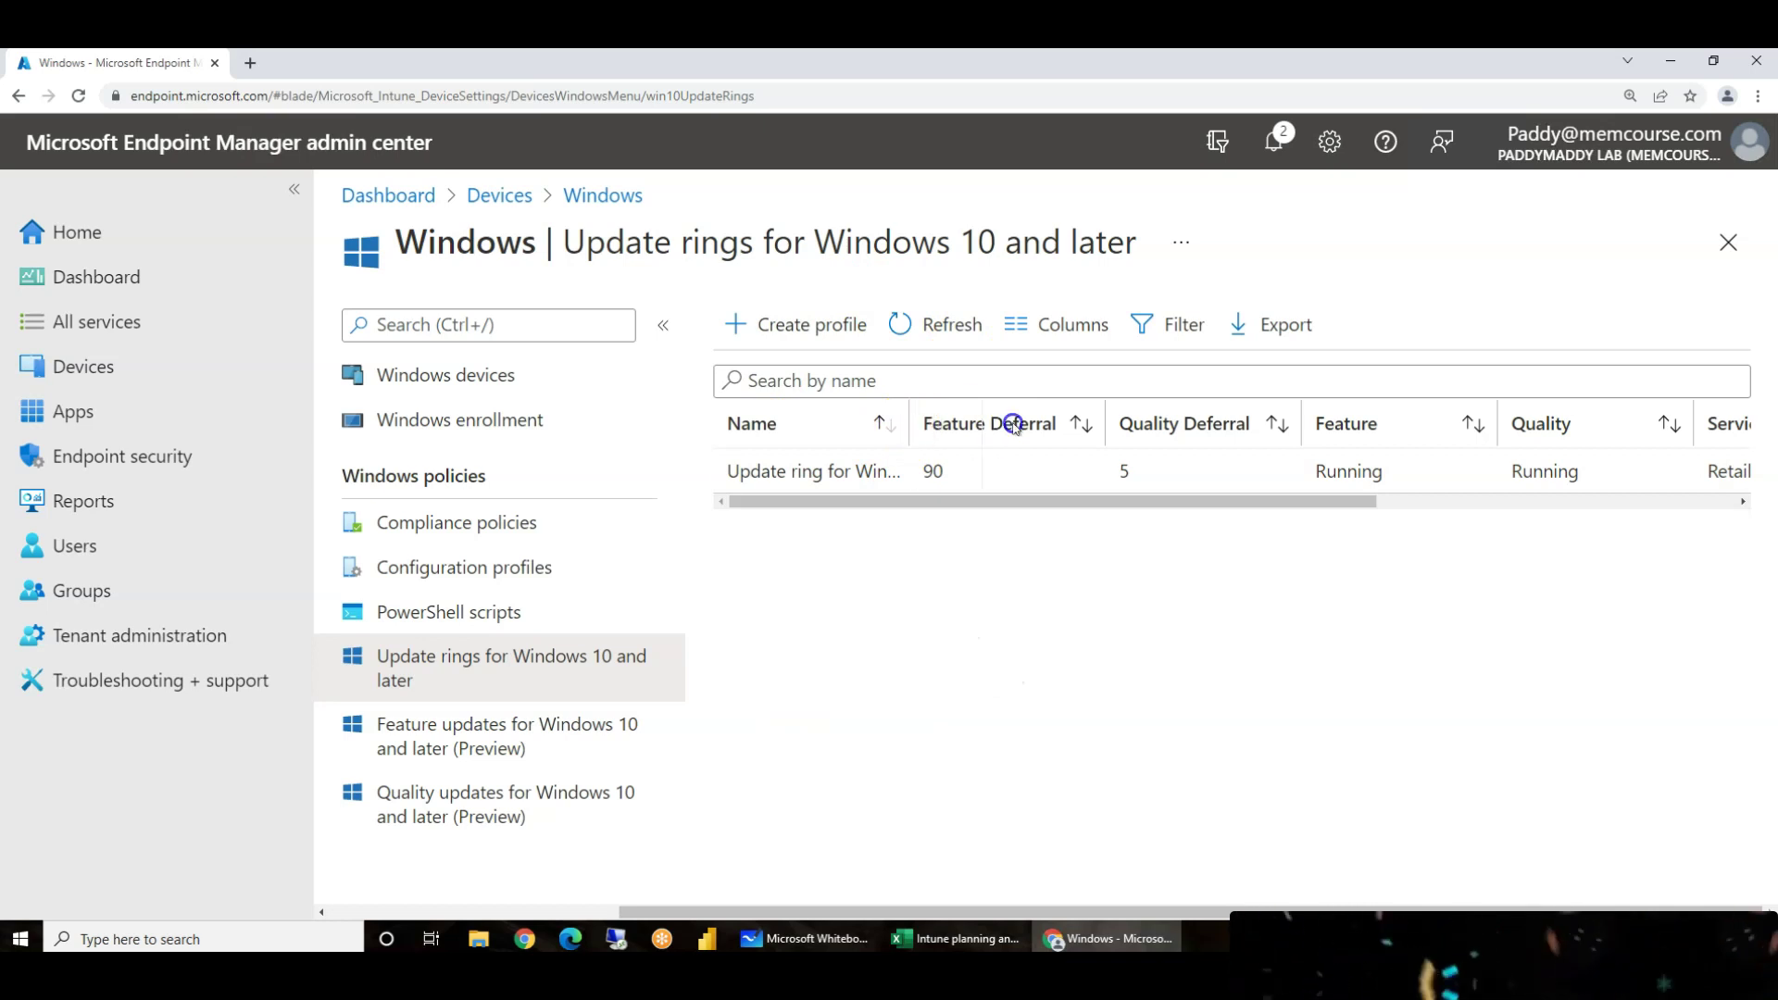
{"action": "left_click_drag", "start_coordinate": [1014, 425], "coordinate": [1015, 423]}
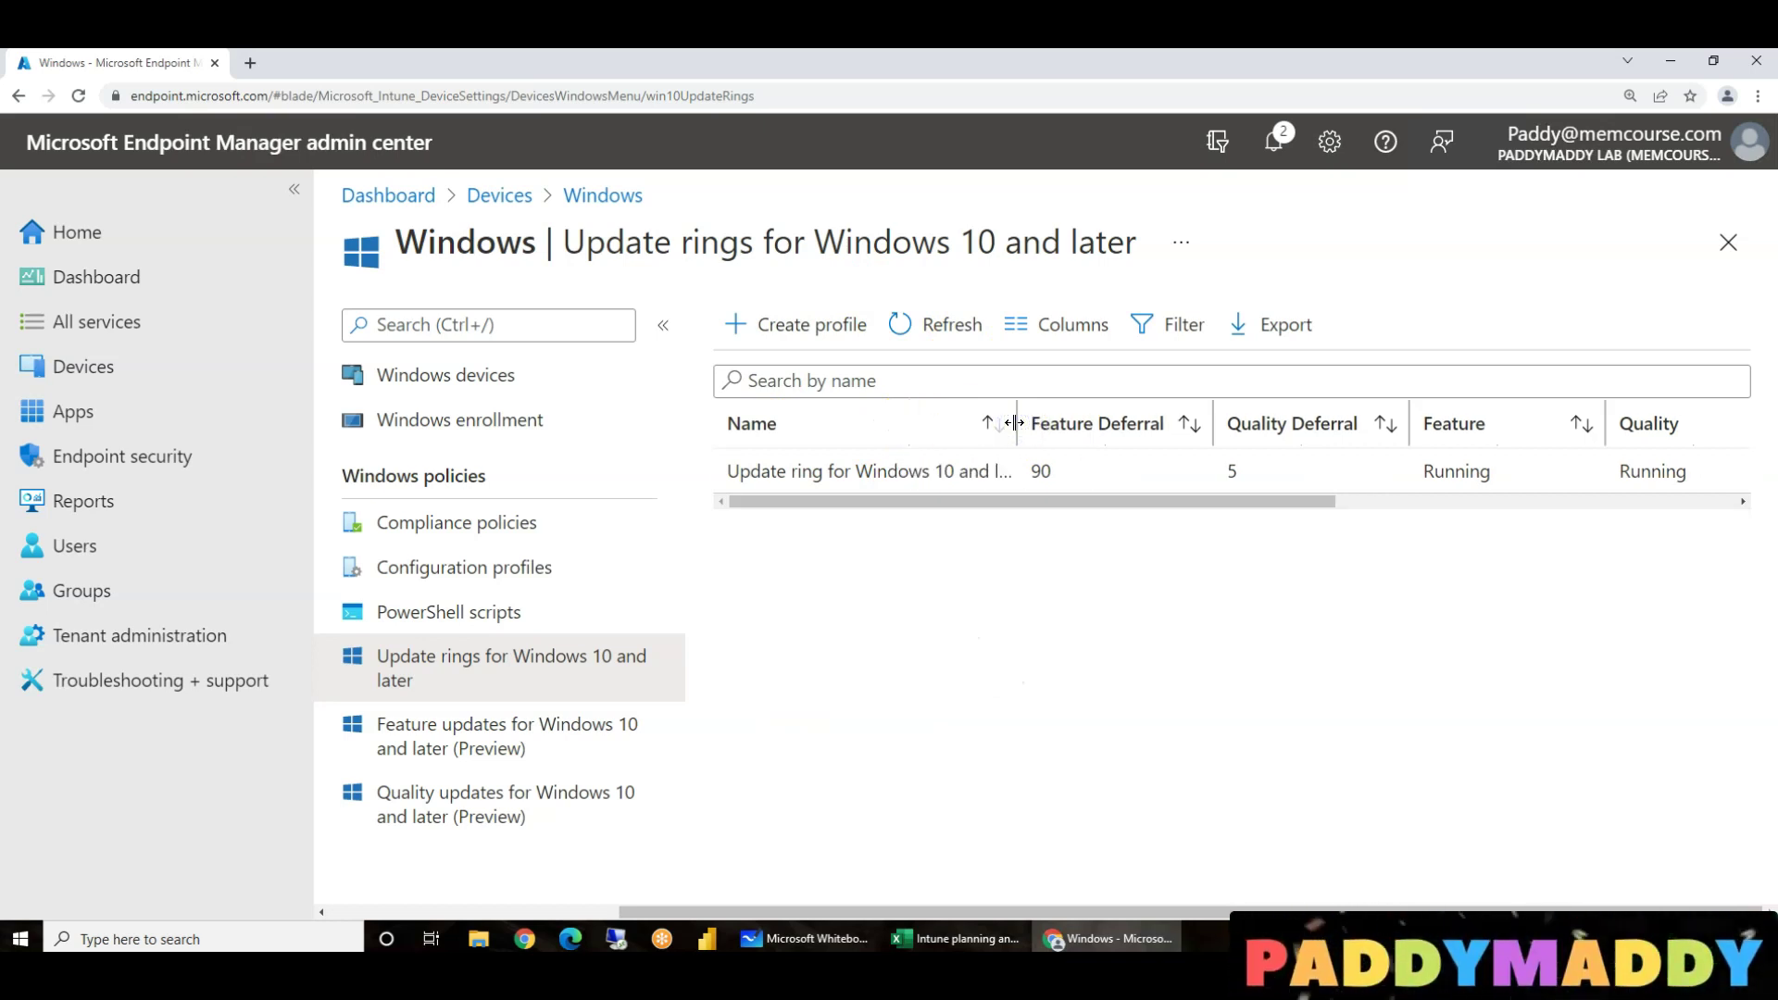
{"action": "left_click_drag", "start_coordinate": [1124, 417], "coordinate": [1125, 415]}
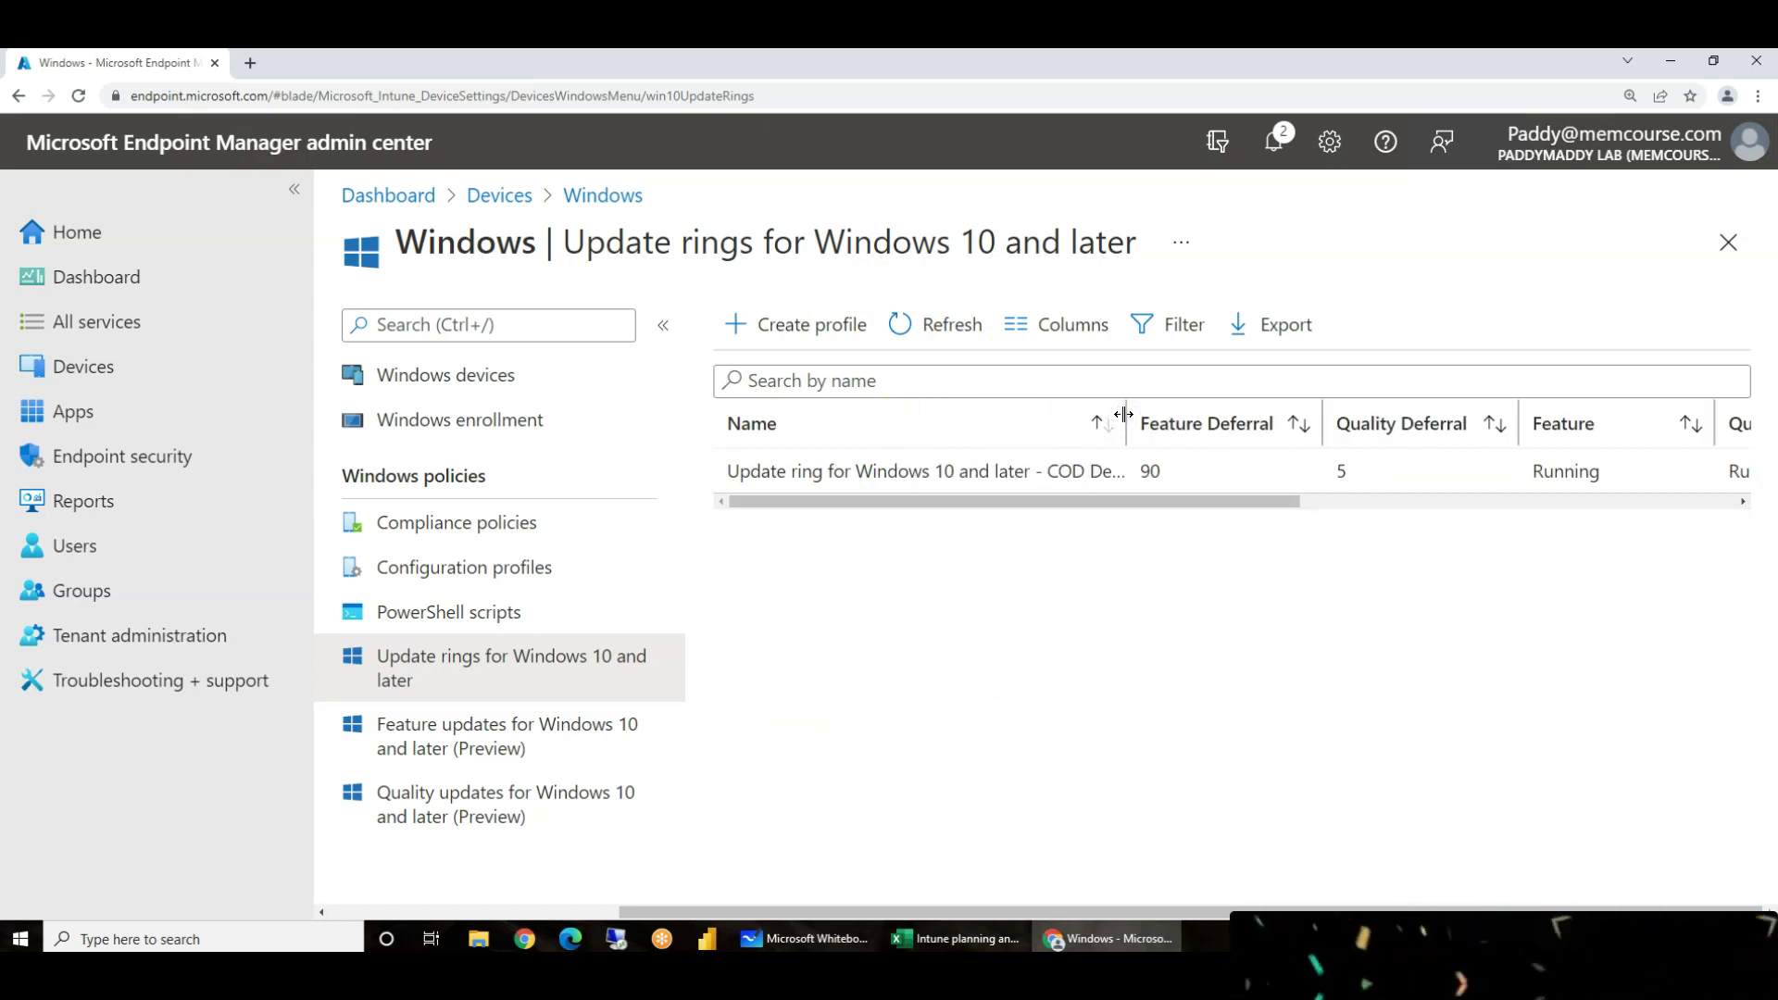
Examine the COD Devices update ring's properties, including its update and user experience settings, and return to the update rings list.
{"action": "left_click", "coordinate": [905, 474]}
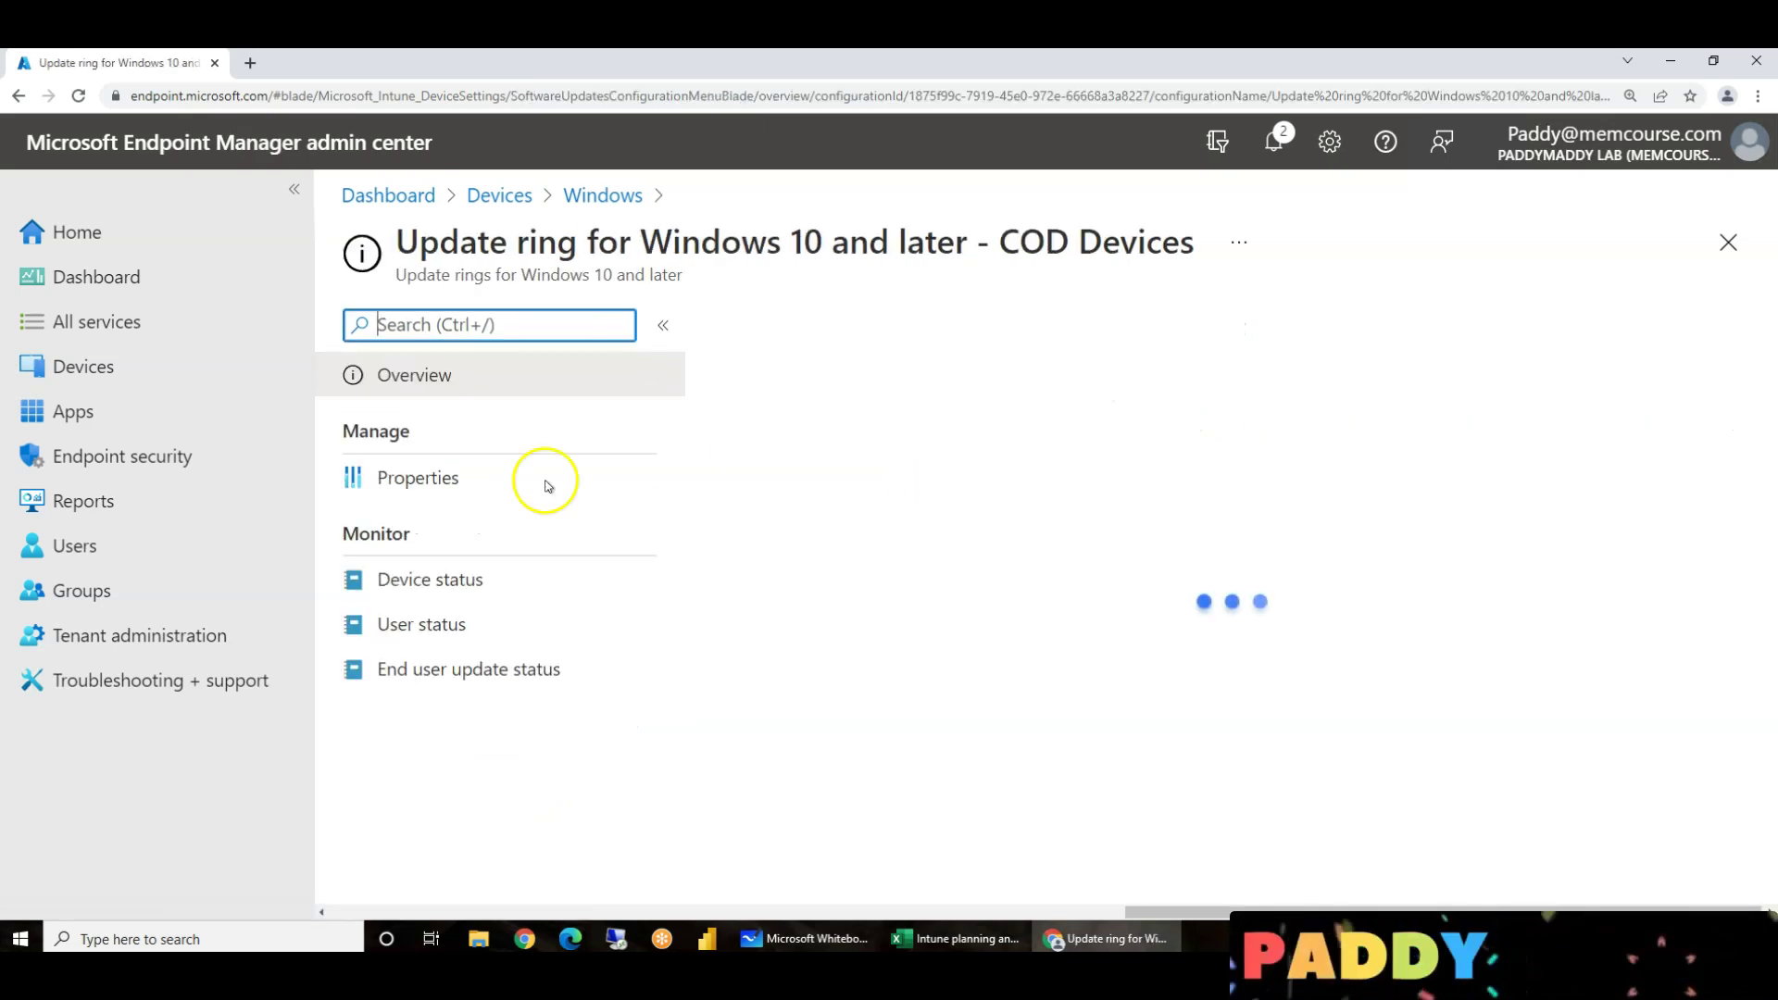
{"action": "left_click", "coordinate": [469, 482]}
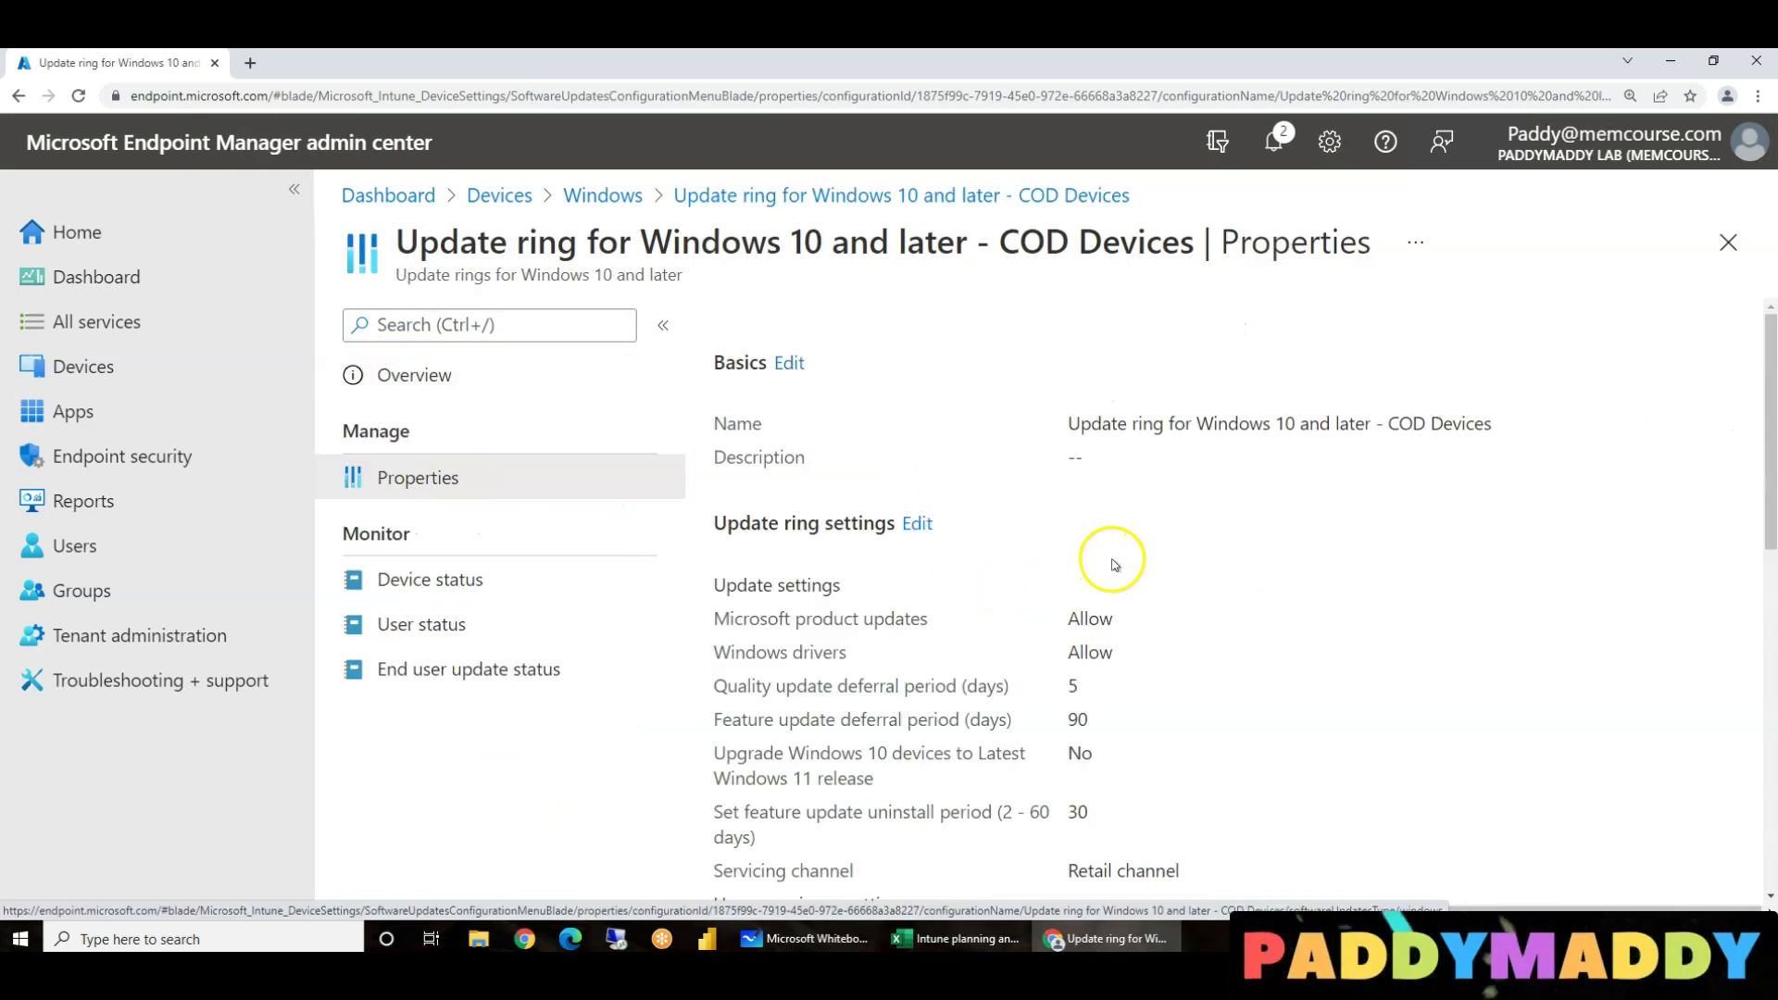
{"action": "left_click_drag", "start_coordinate": [785, 499], "coordinate": [869, 825]}
{"action": "scroll", "coordinate": [926, 806], "scroll_direction": "down", "scroll_amount": 2}
{"action": "left_click", "coordinate": [1020, 728]}
{"action": "left_click_drag", "start_coordinate": [727, 599], "coordinate": [1195, 767]}
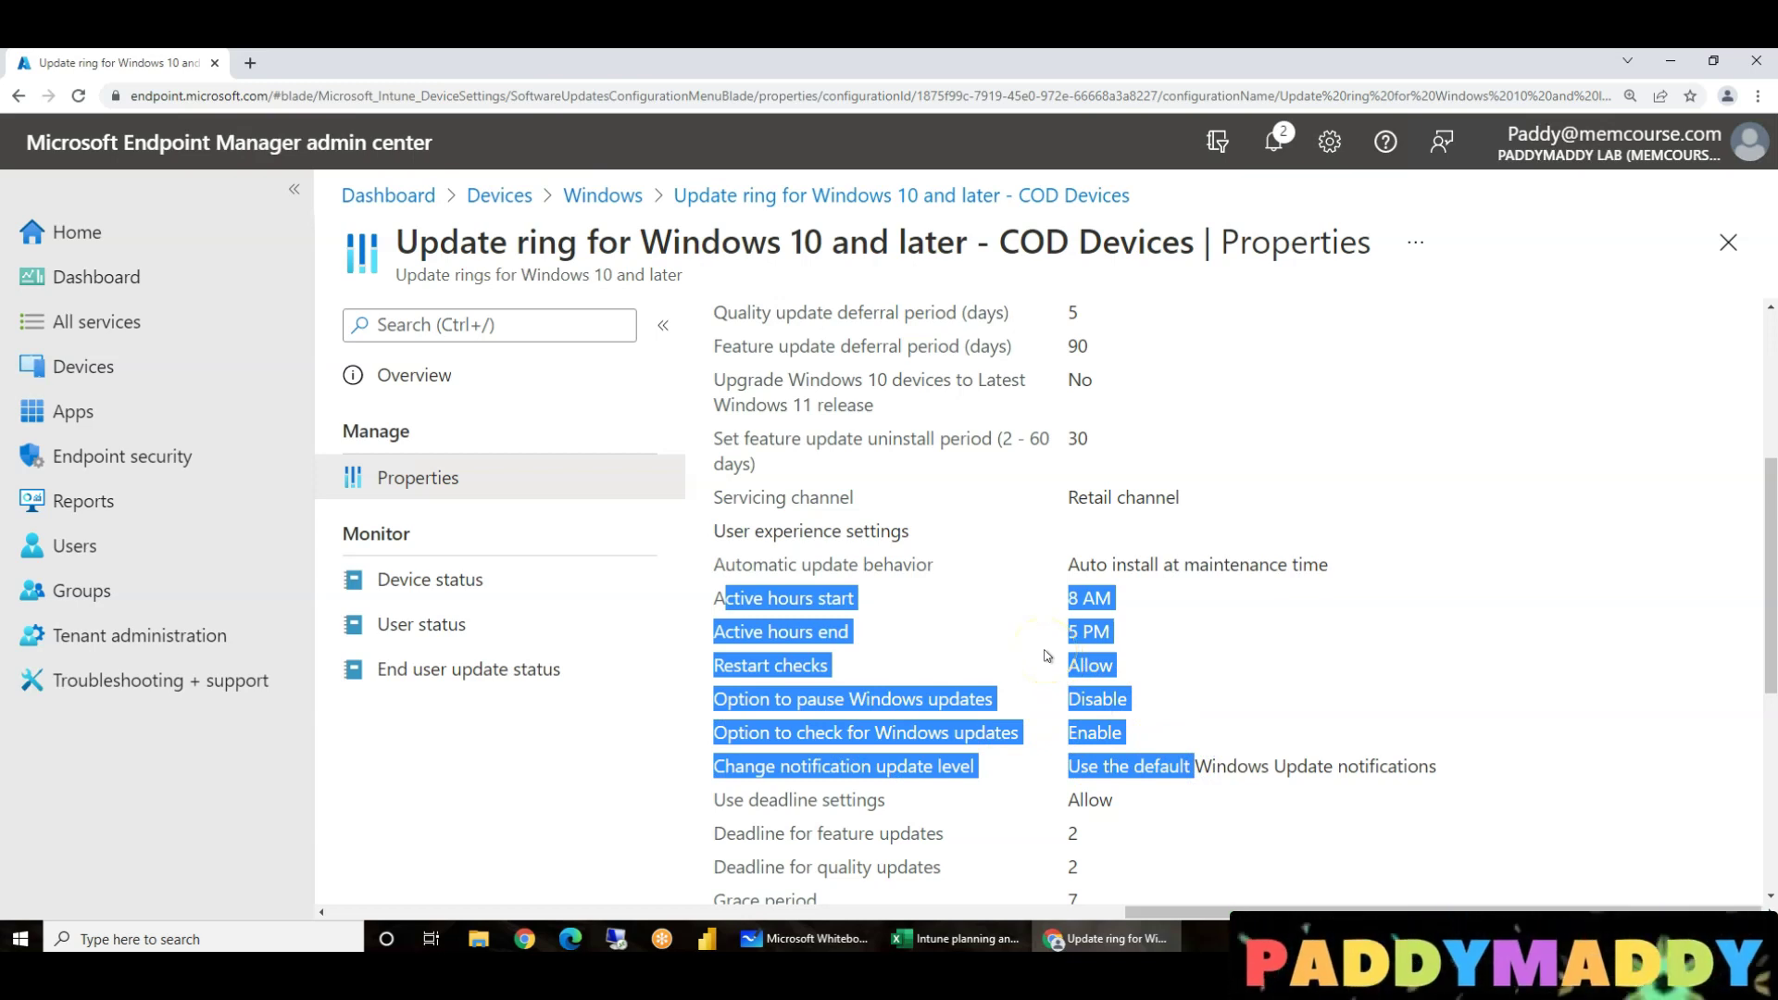
{"action": "left_click_drag", "start_coordinate": [1139, 912], "coordinate": [642, 921]}
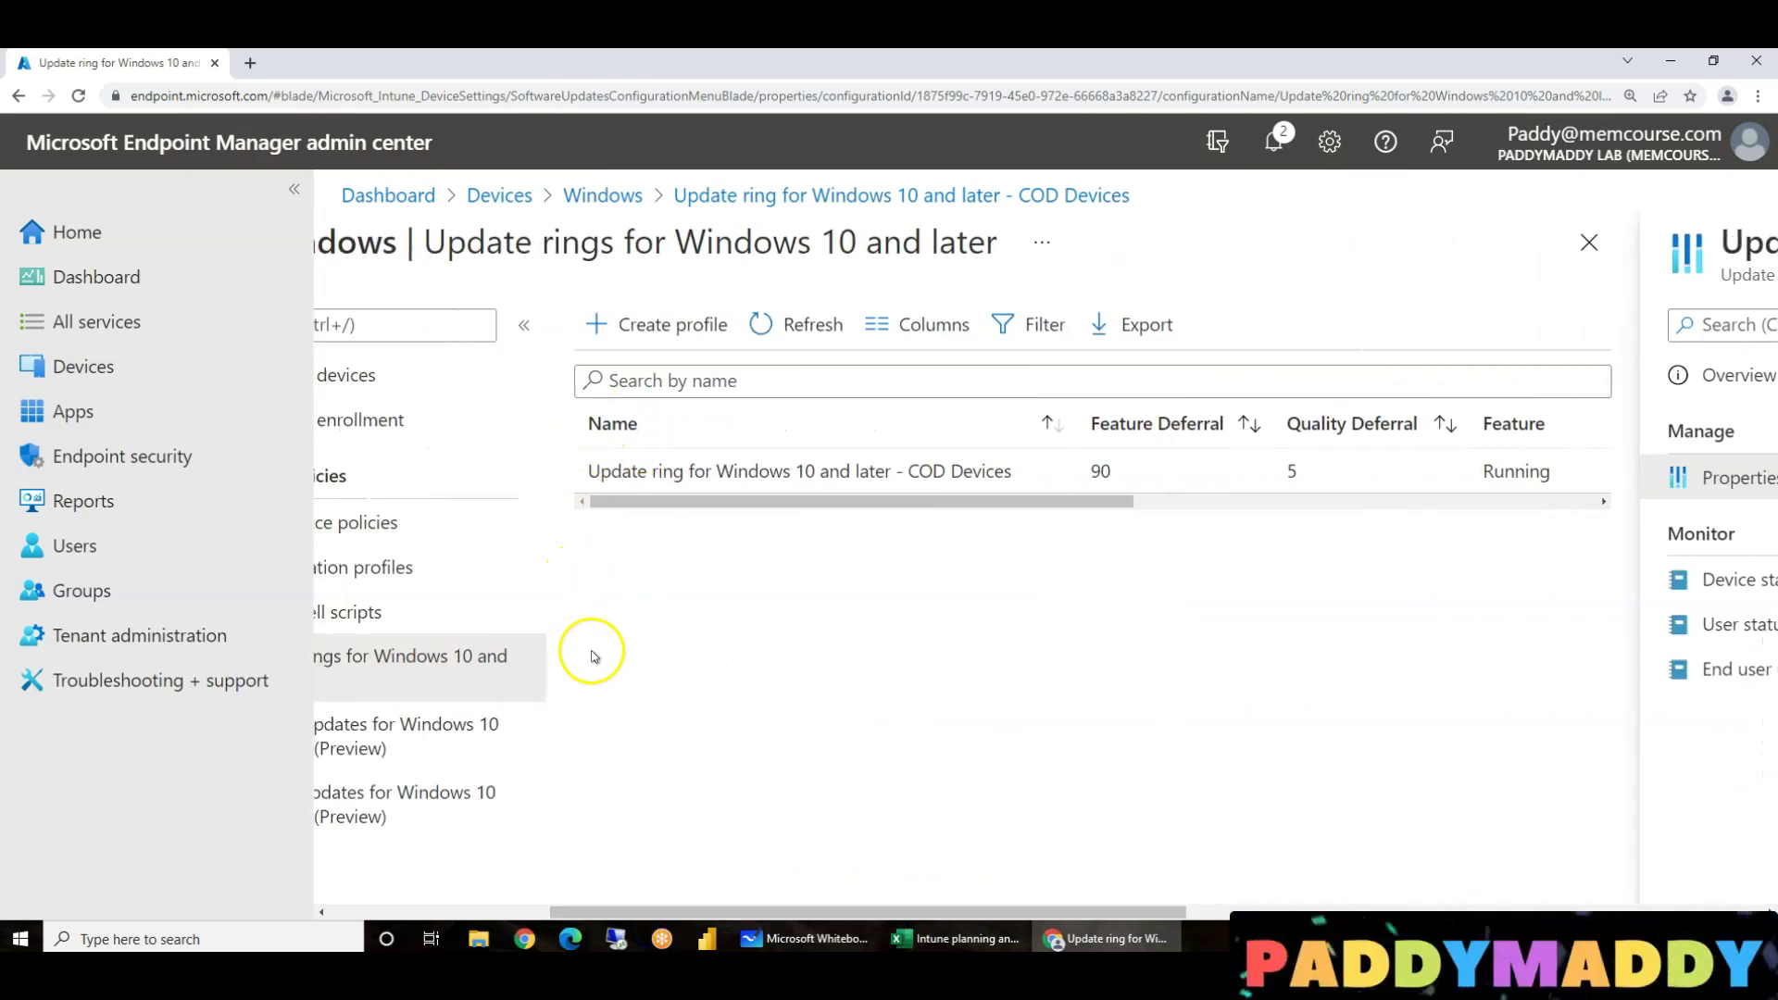
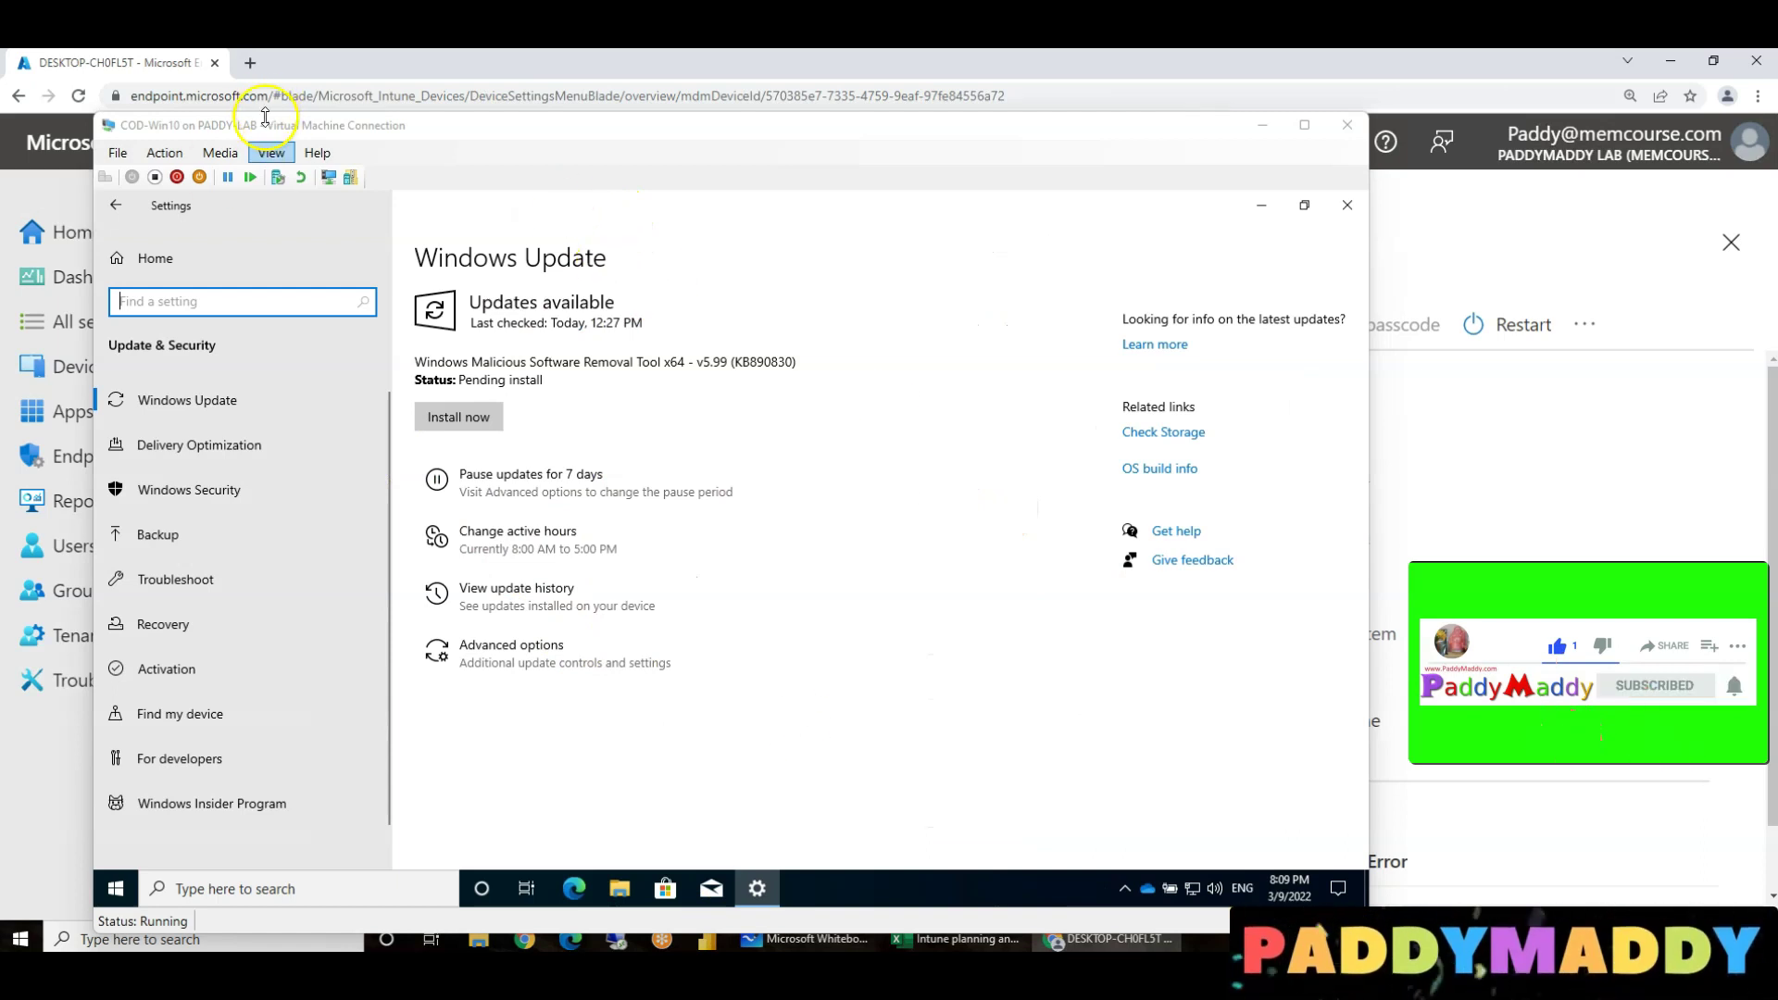
In the COD-Win10 virtual machine, examine the Windows Update page and its advanced options.
{"action": "left_click_drag", "start_coordinate": [429, 123], "coordinate": [395, 78]}
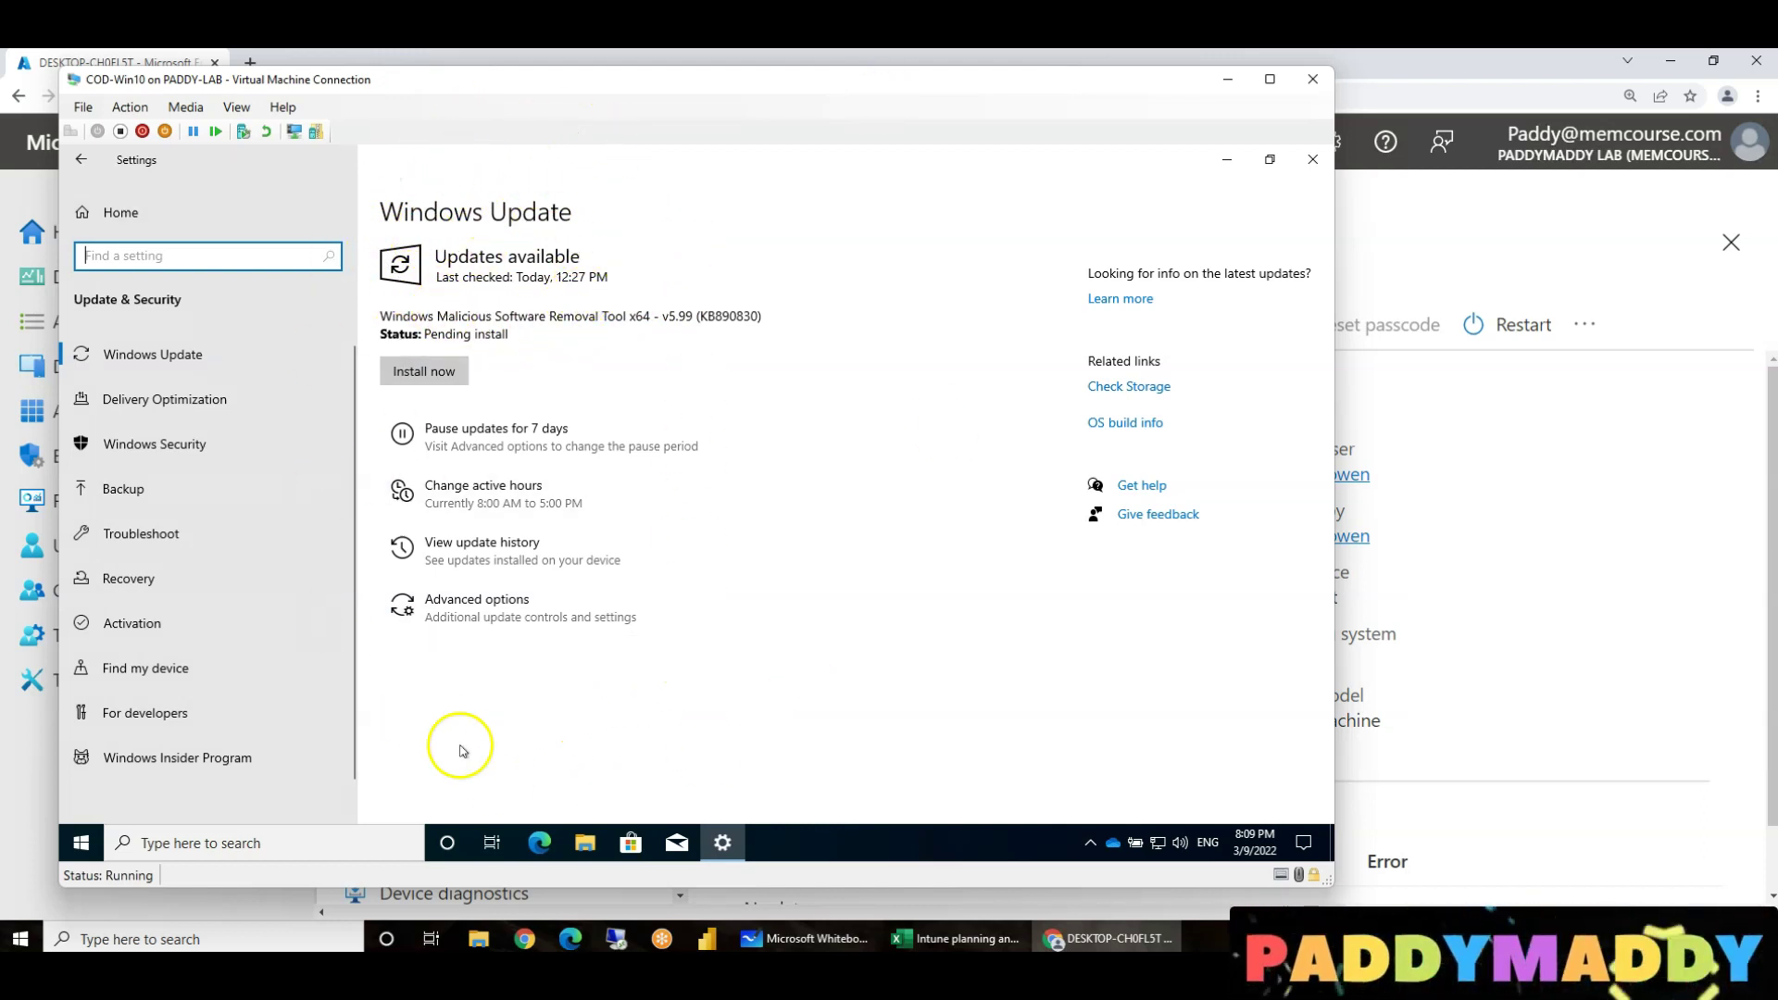
{"action": "left_click", "coordinate": [491, 607]}
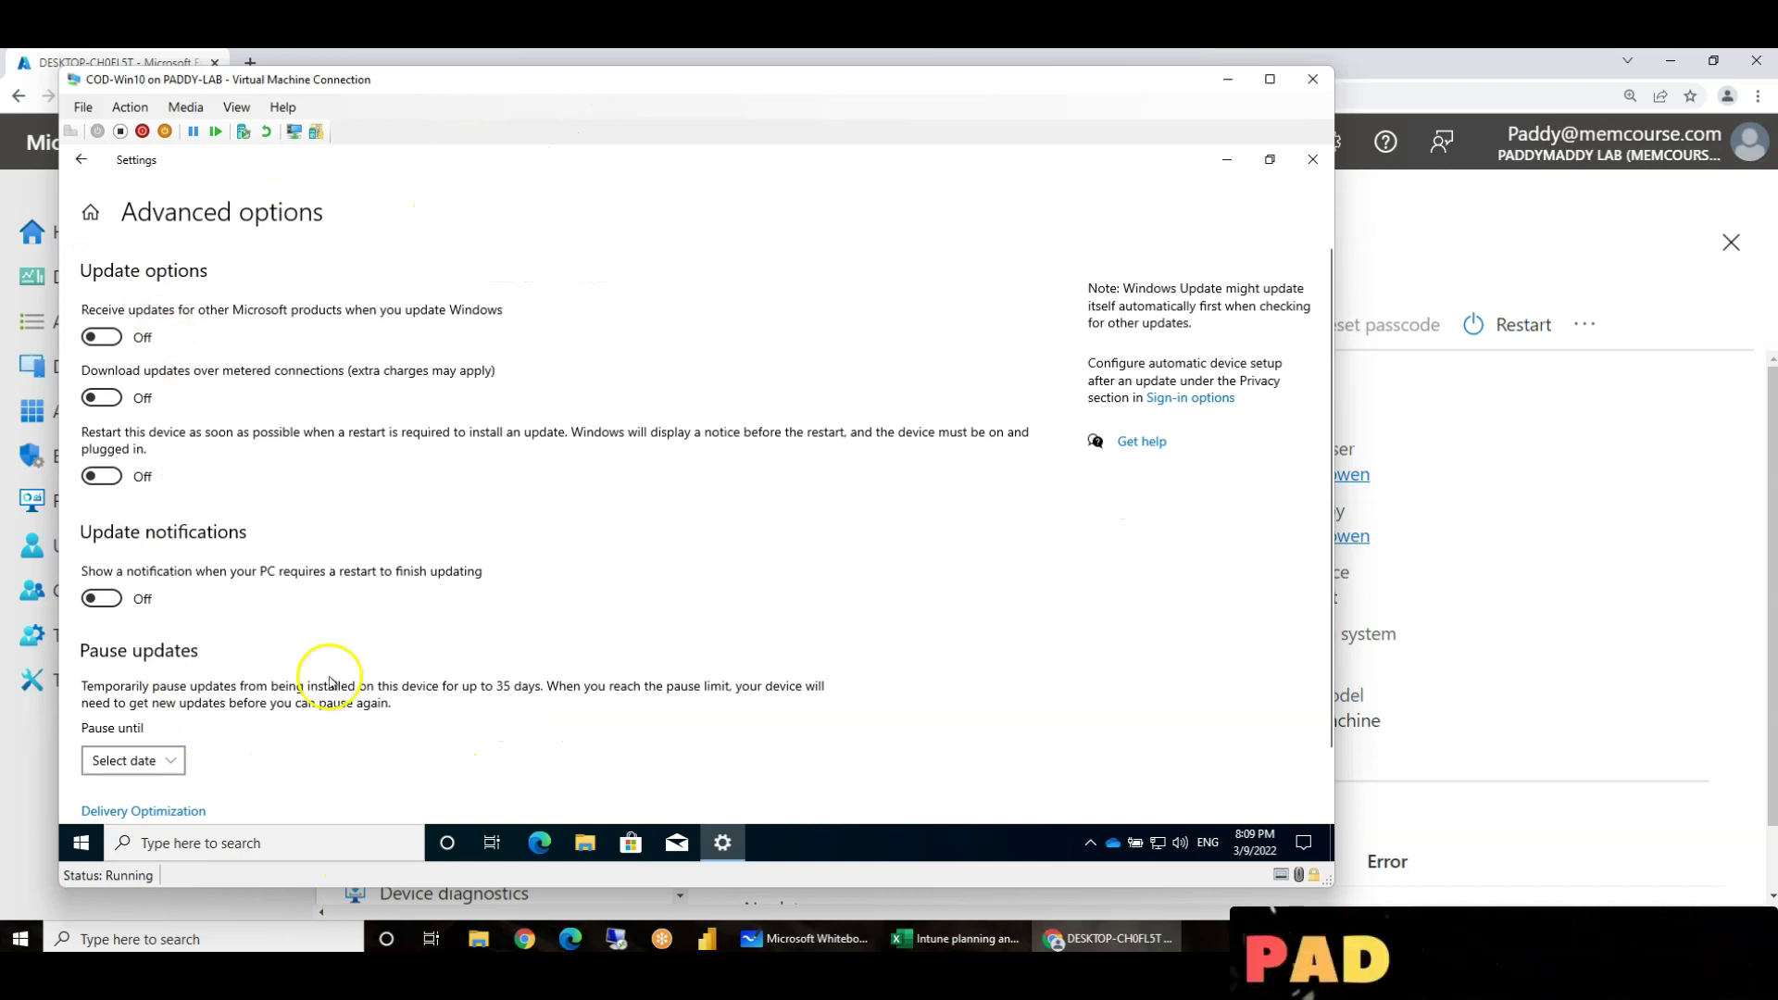
{"action": "scroll", "coordinate": [330, 684], "scroll_direction": "down", "scroll_amount": 1}
{"action": "scroll", "coordinate": [508, 735], "scroll_direction": "up", "scroll_amount": 1}
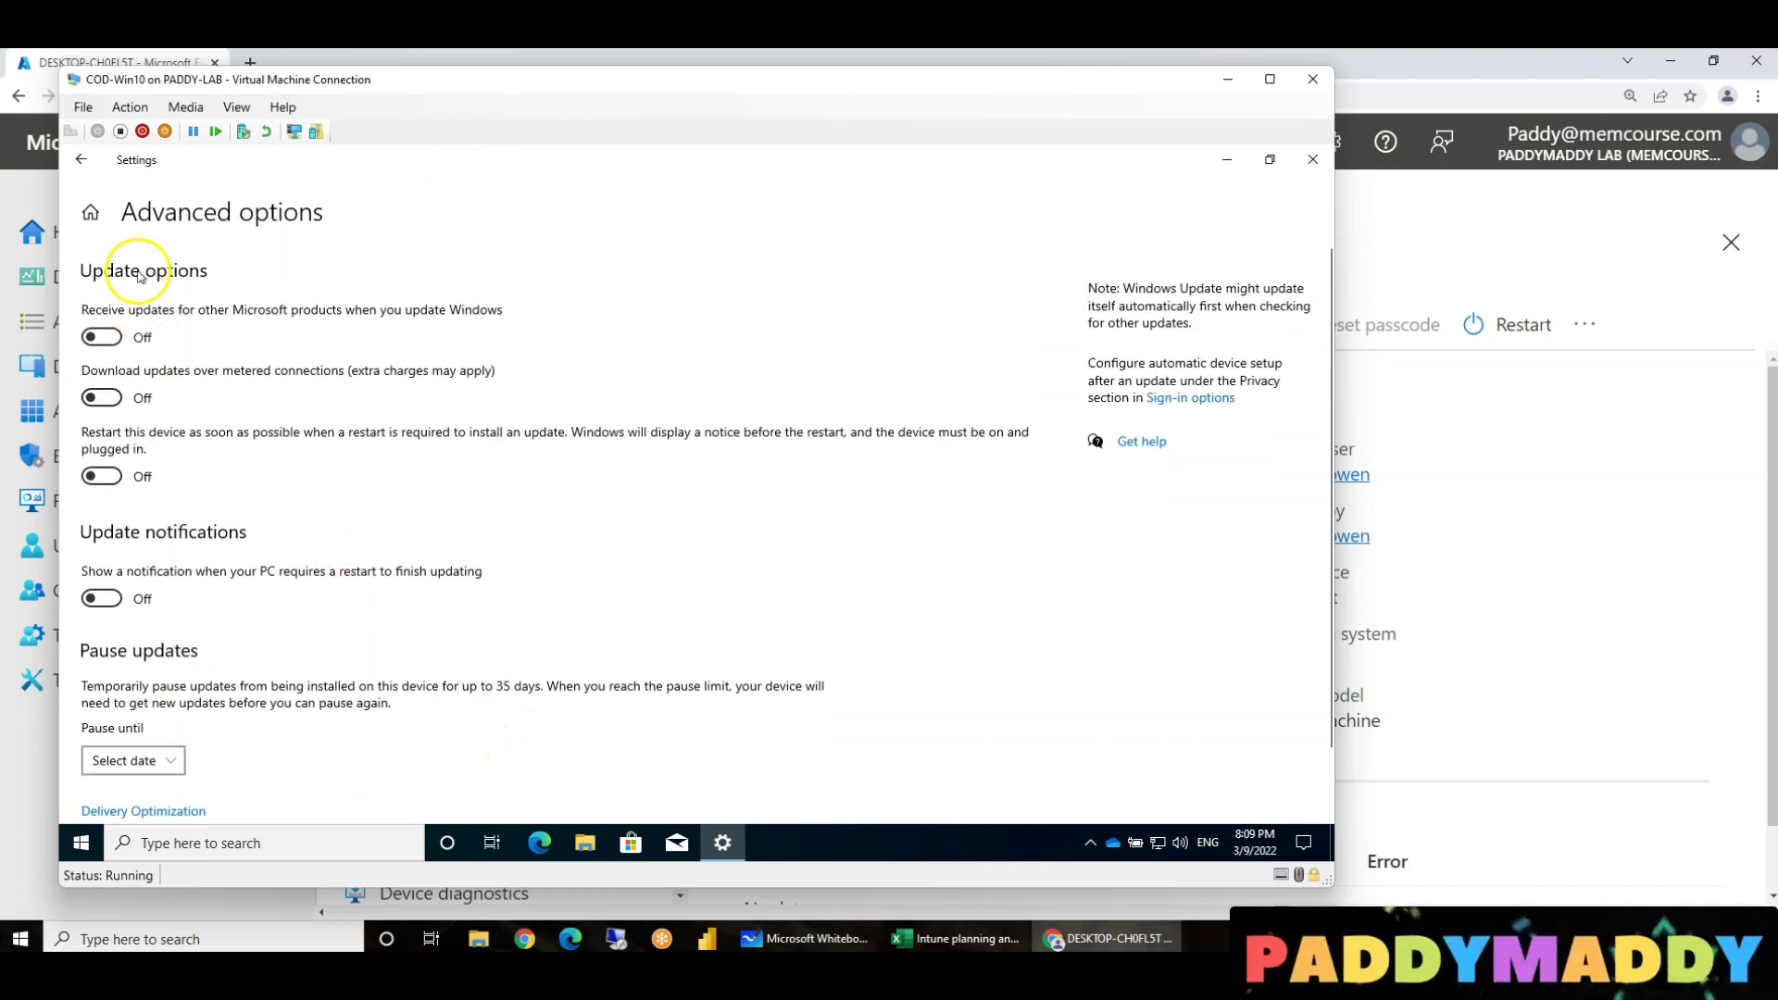
{"action": "left_click", "coordinate": [81, 159]}
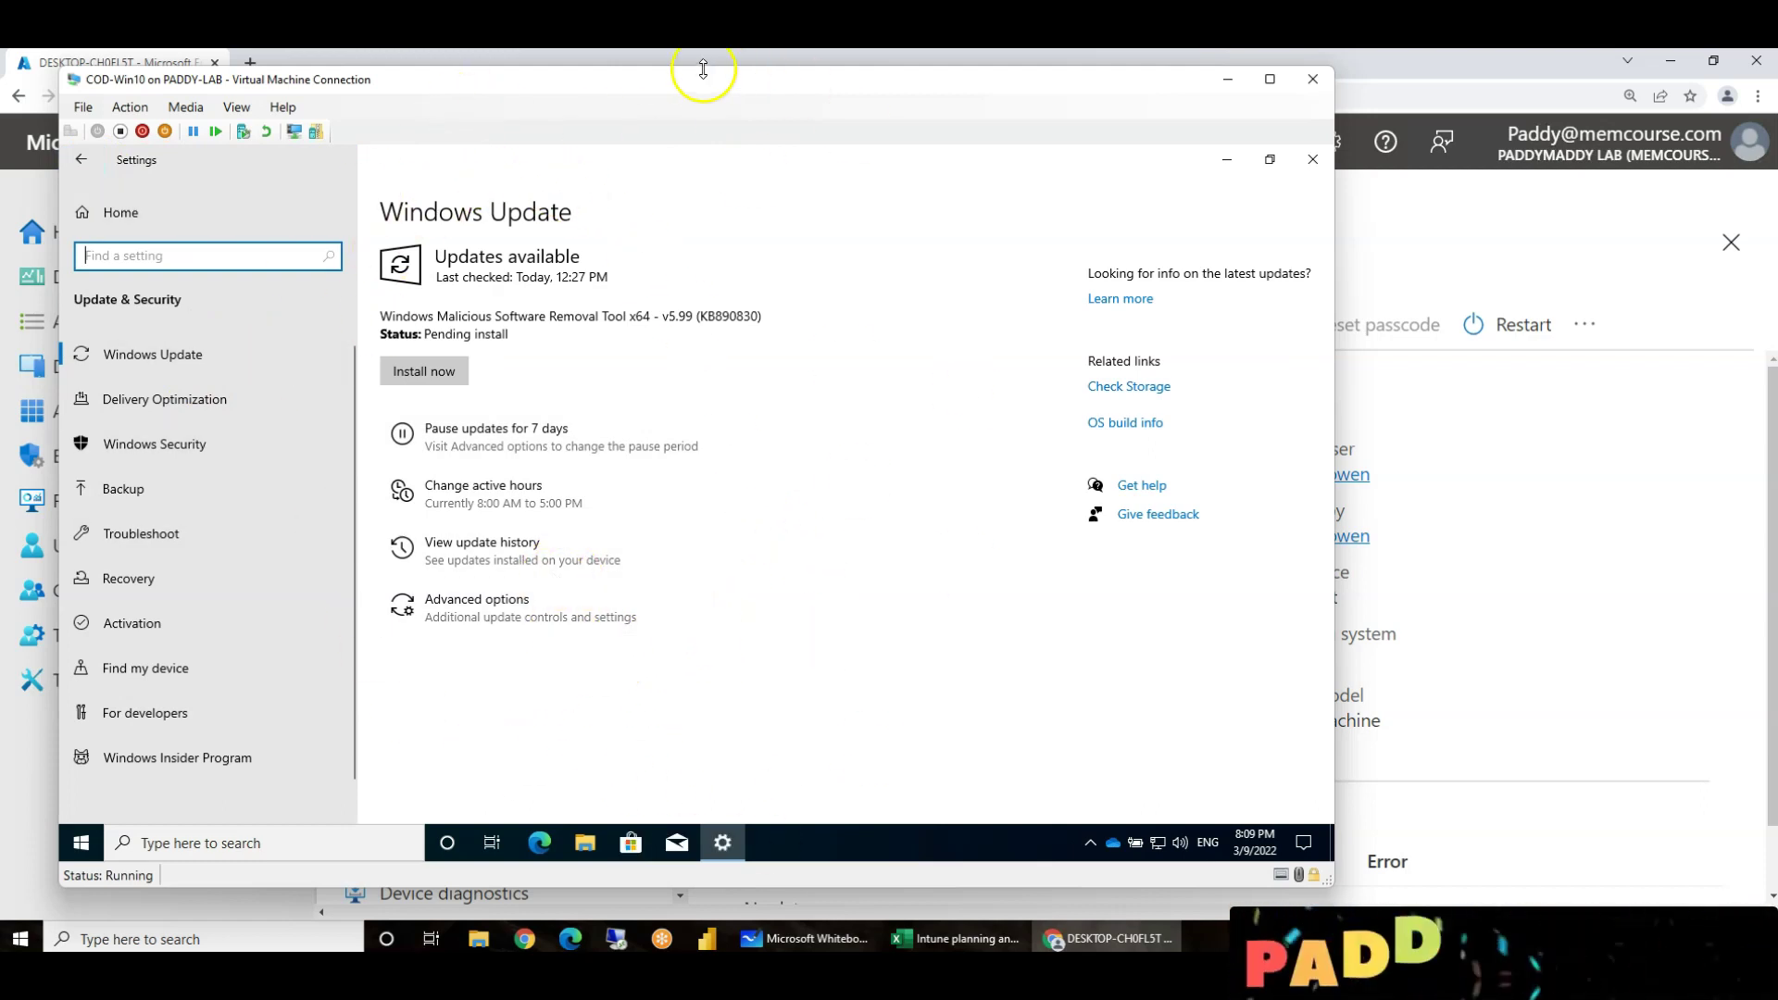
{"action": "left_click", "coordinate": [81, 160]}
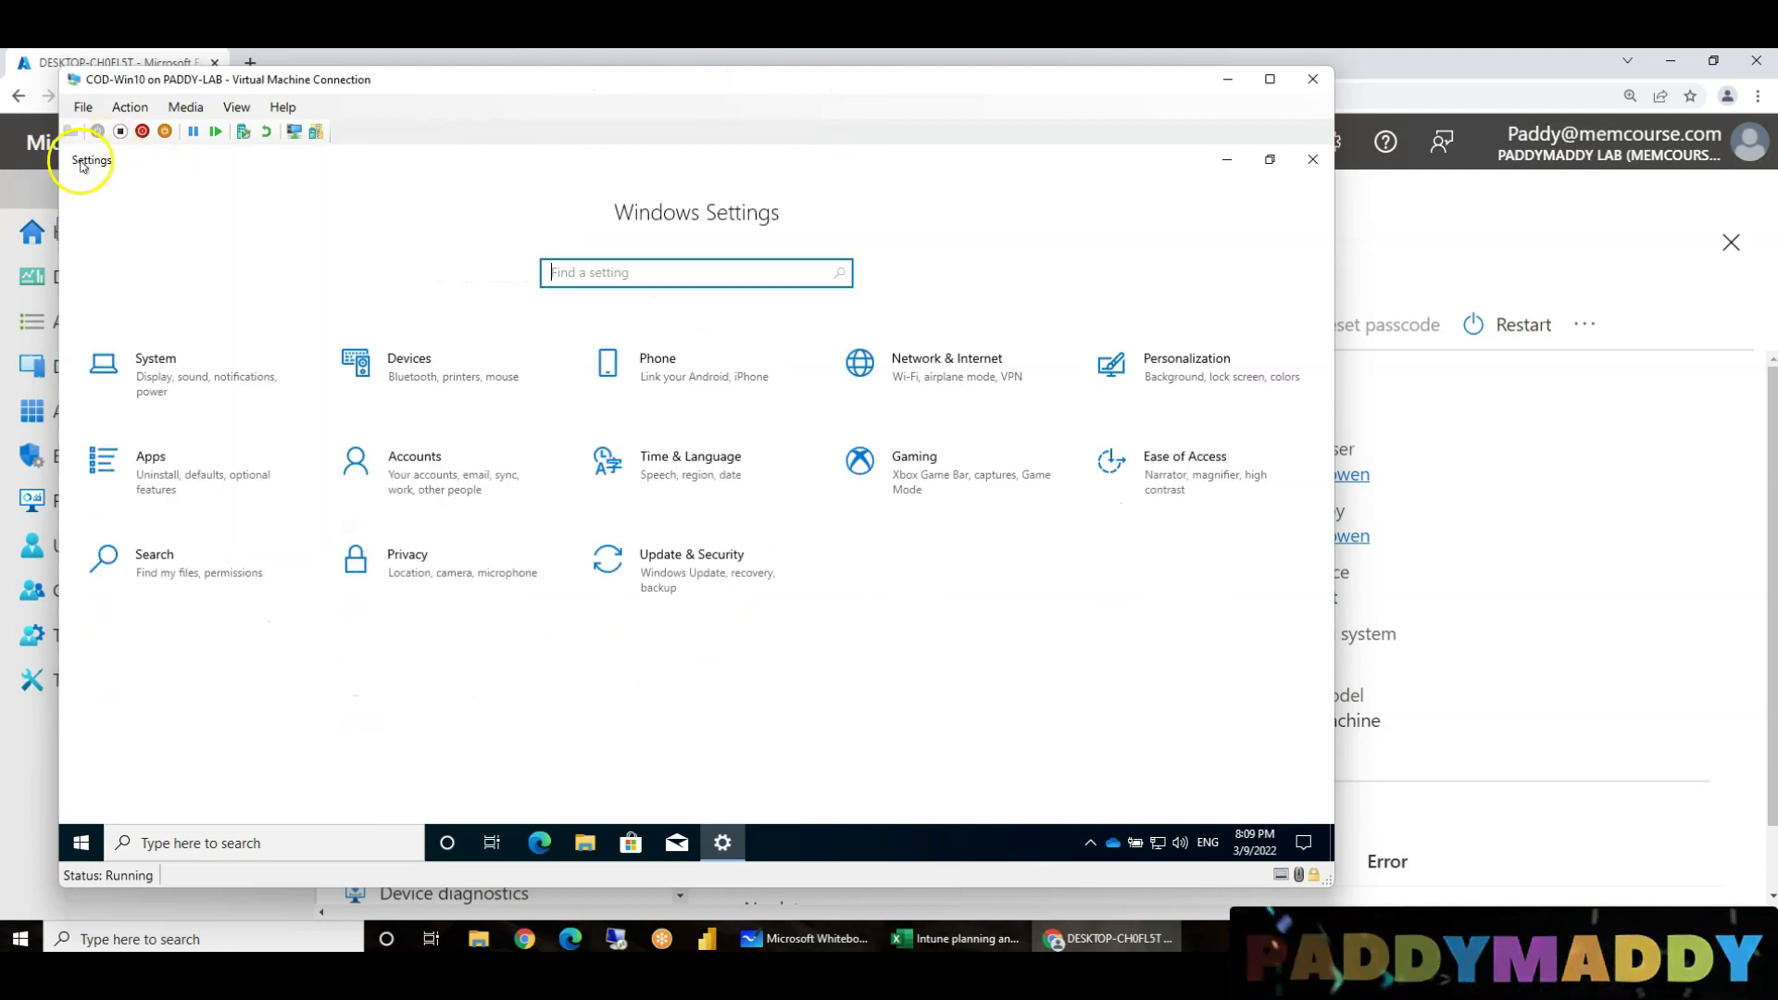
{"action": "left_click", "coordinate": [685, 572]}
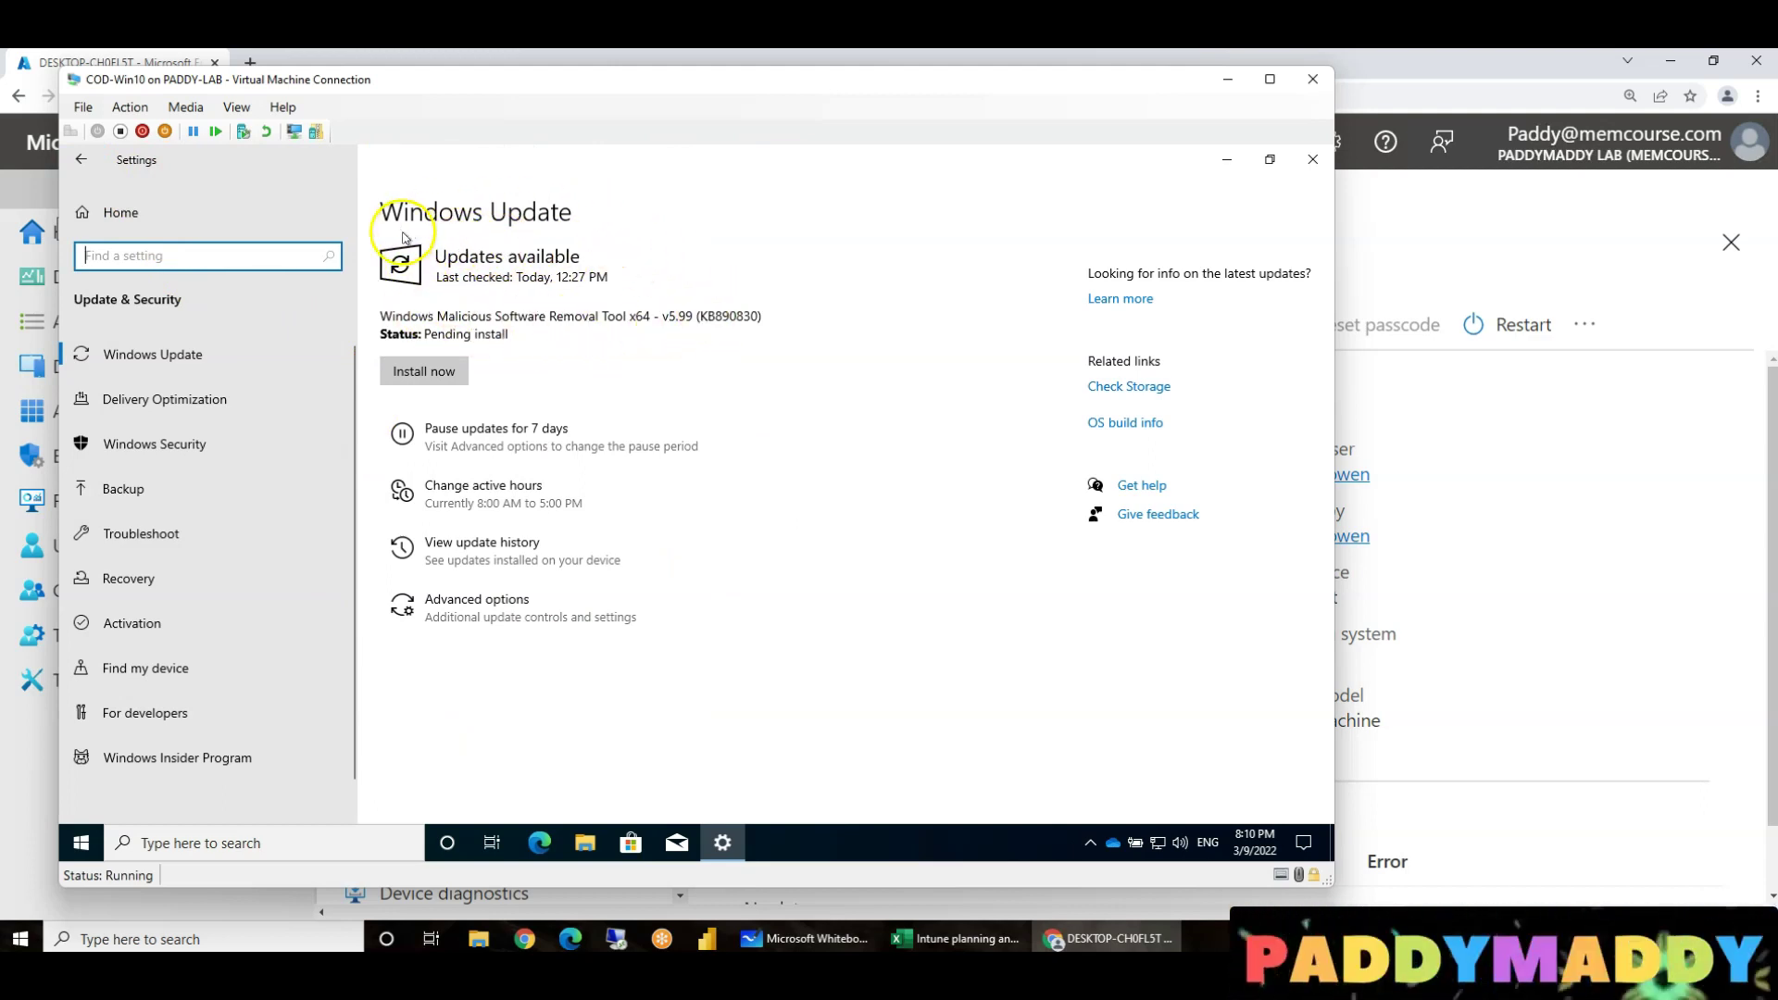
Open the management info of the connected Azure AD work account and sync the device.
{"action": "left_click", "coordinate": [81, 159]}
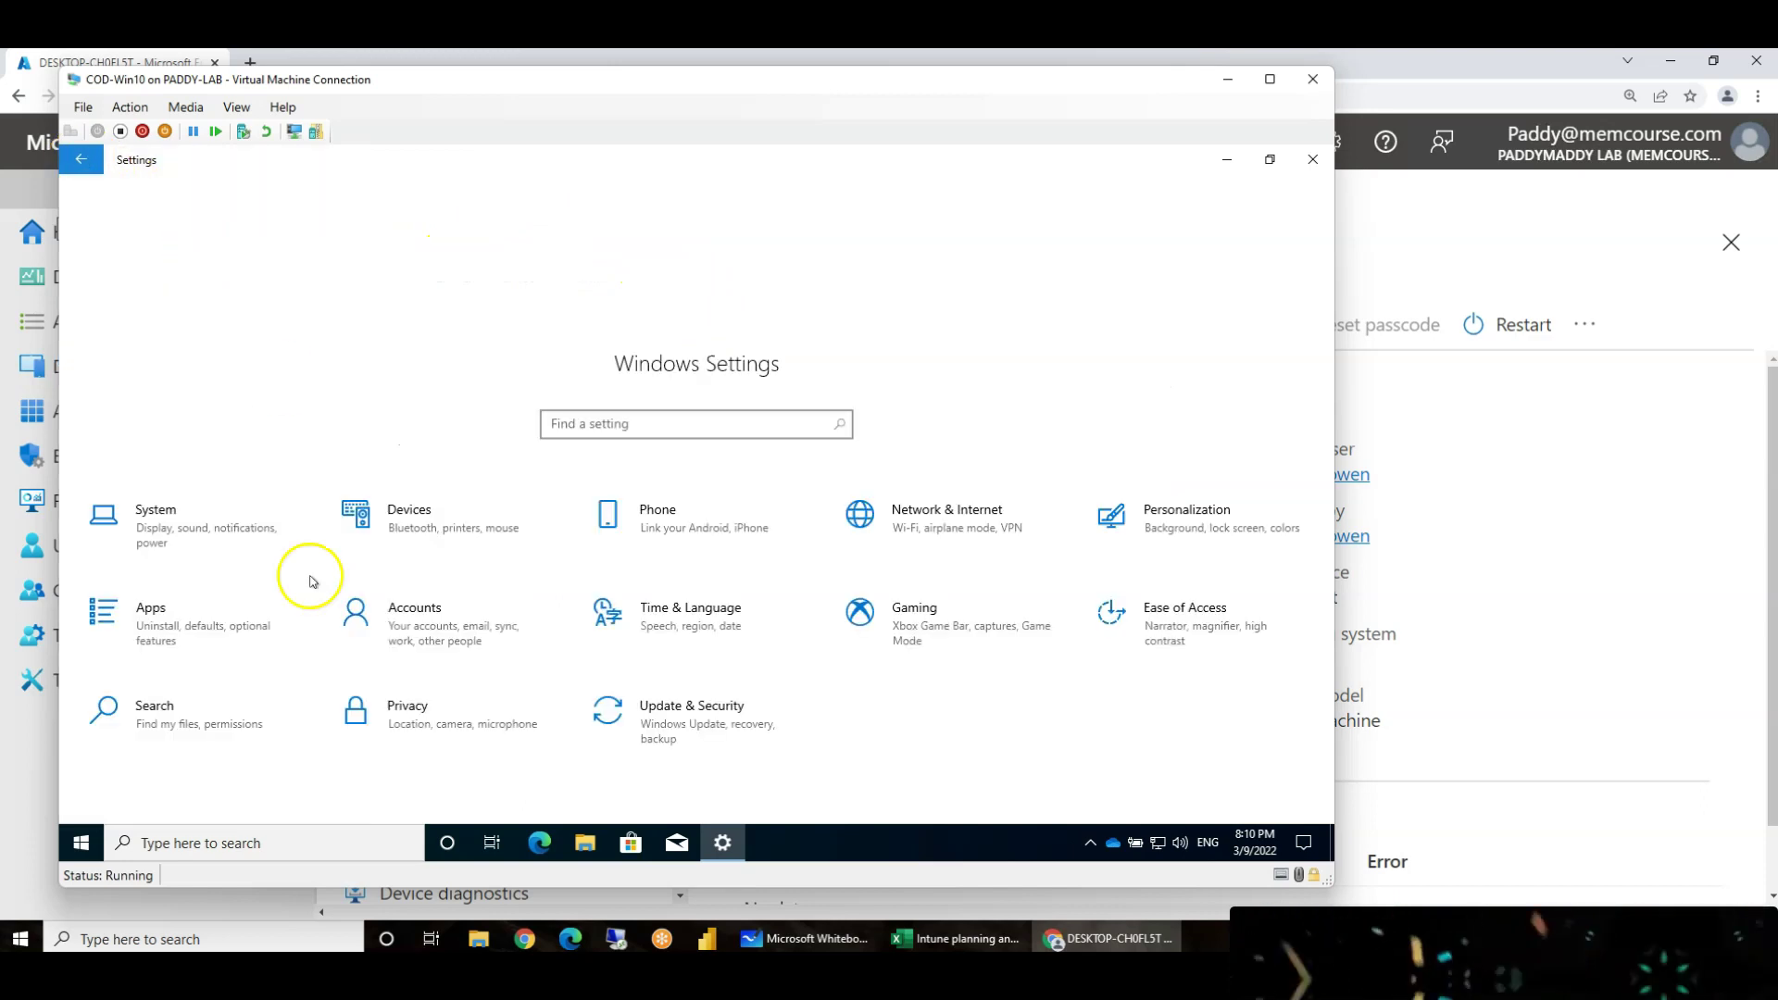
{"action": "left_click", "coordinate": [449, 489]}
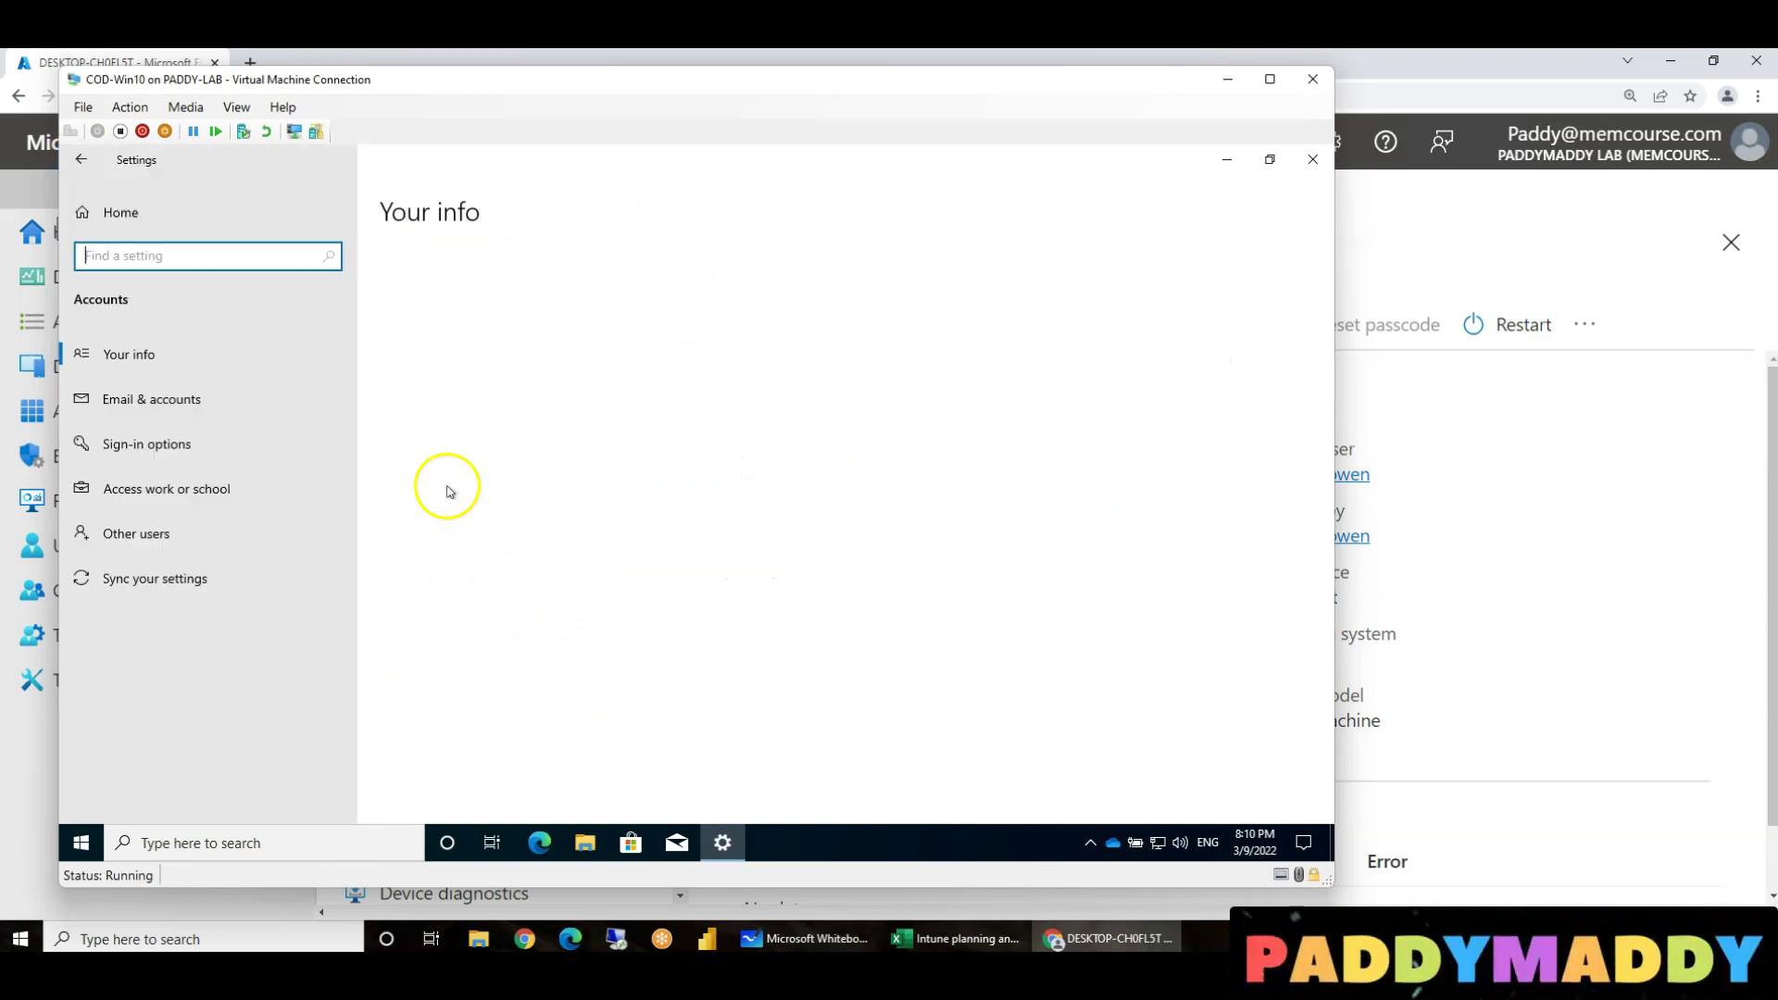
{"action": "left_click", "coordinate": [226, 491]}
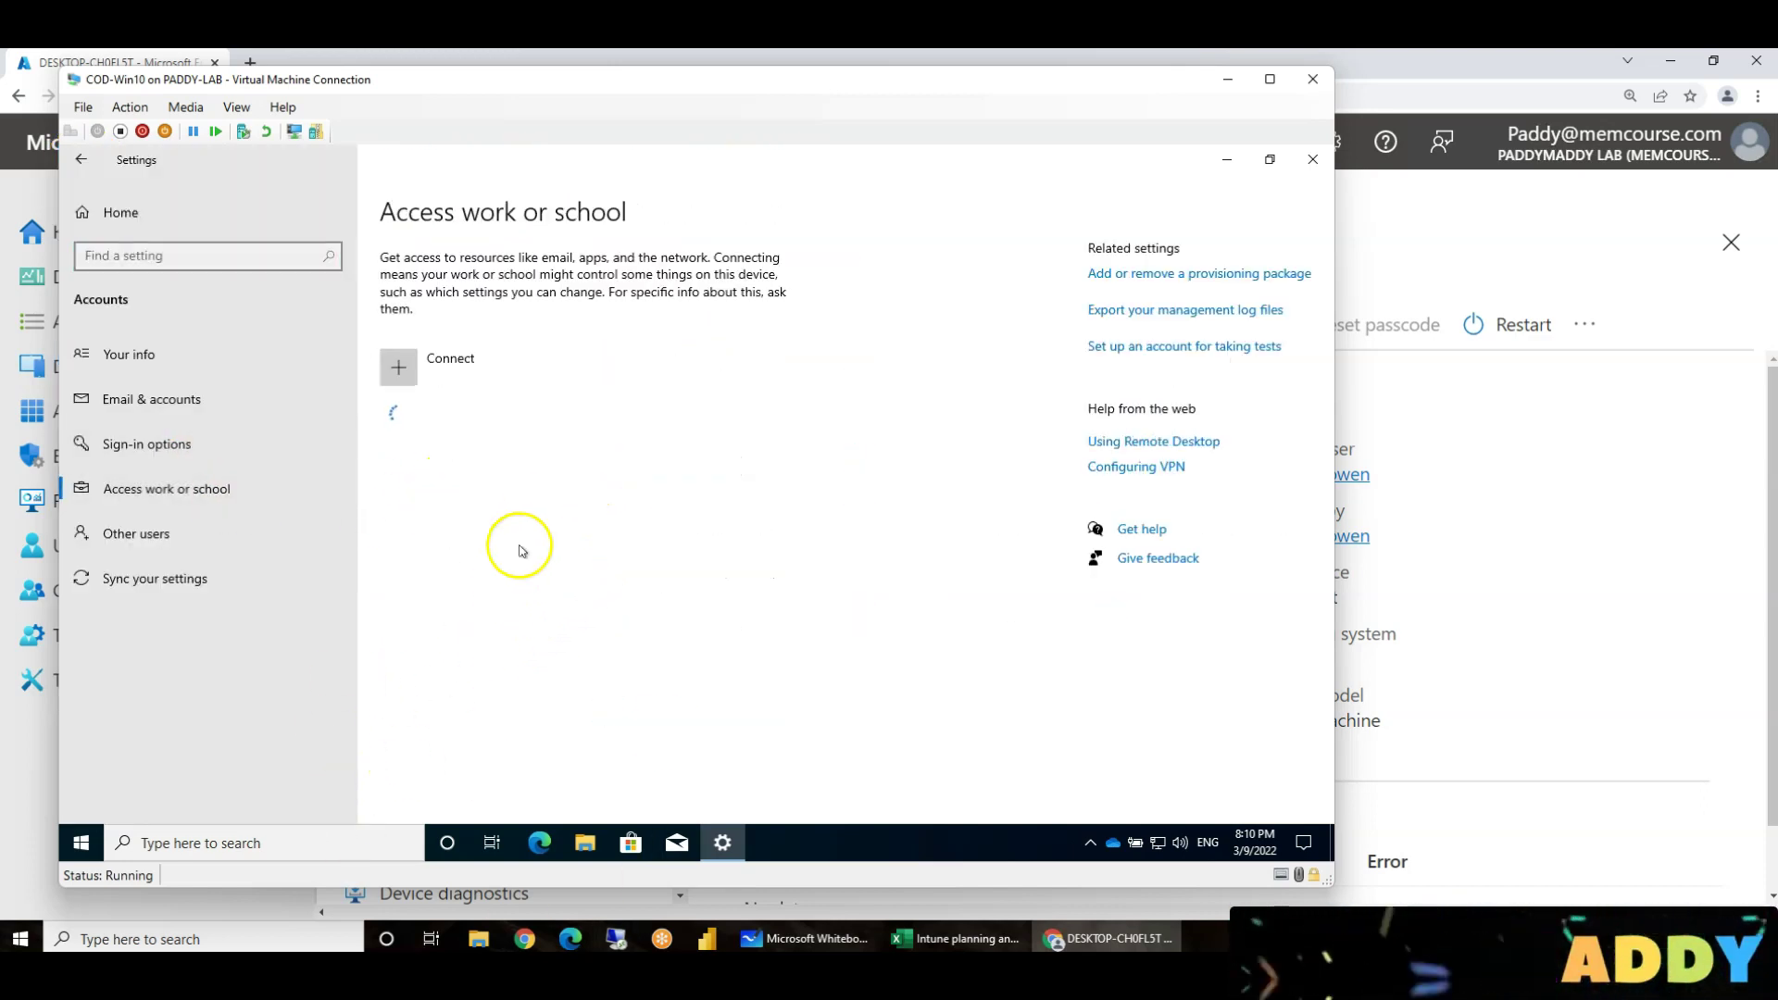
{"action": "left_click", "coordinate": [503, 442]}
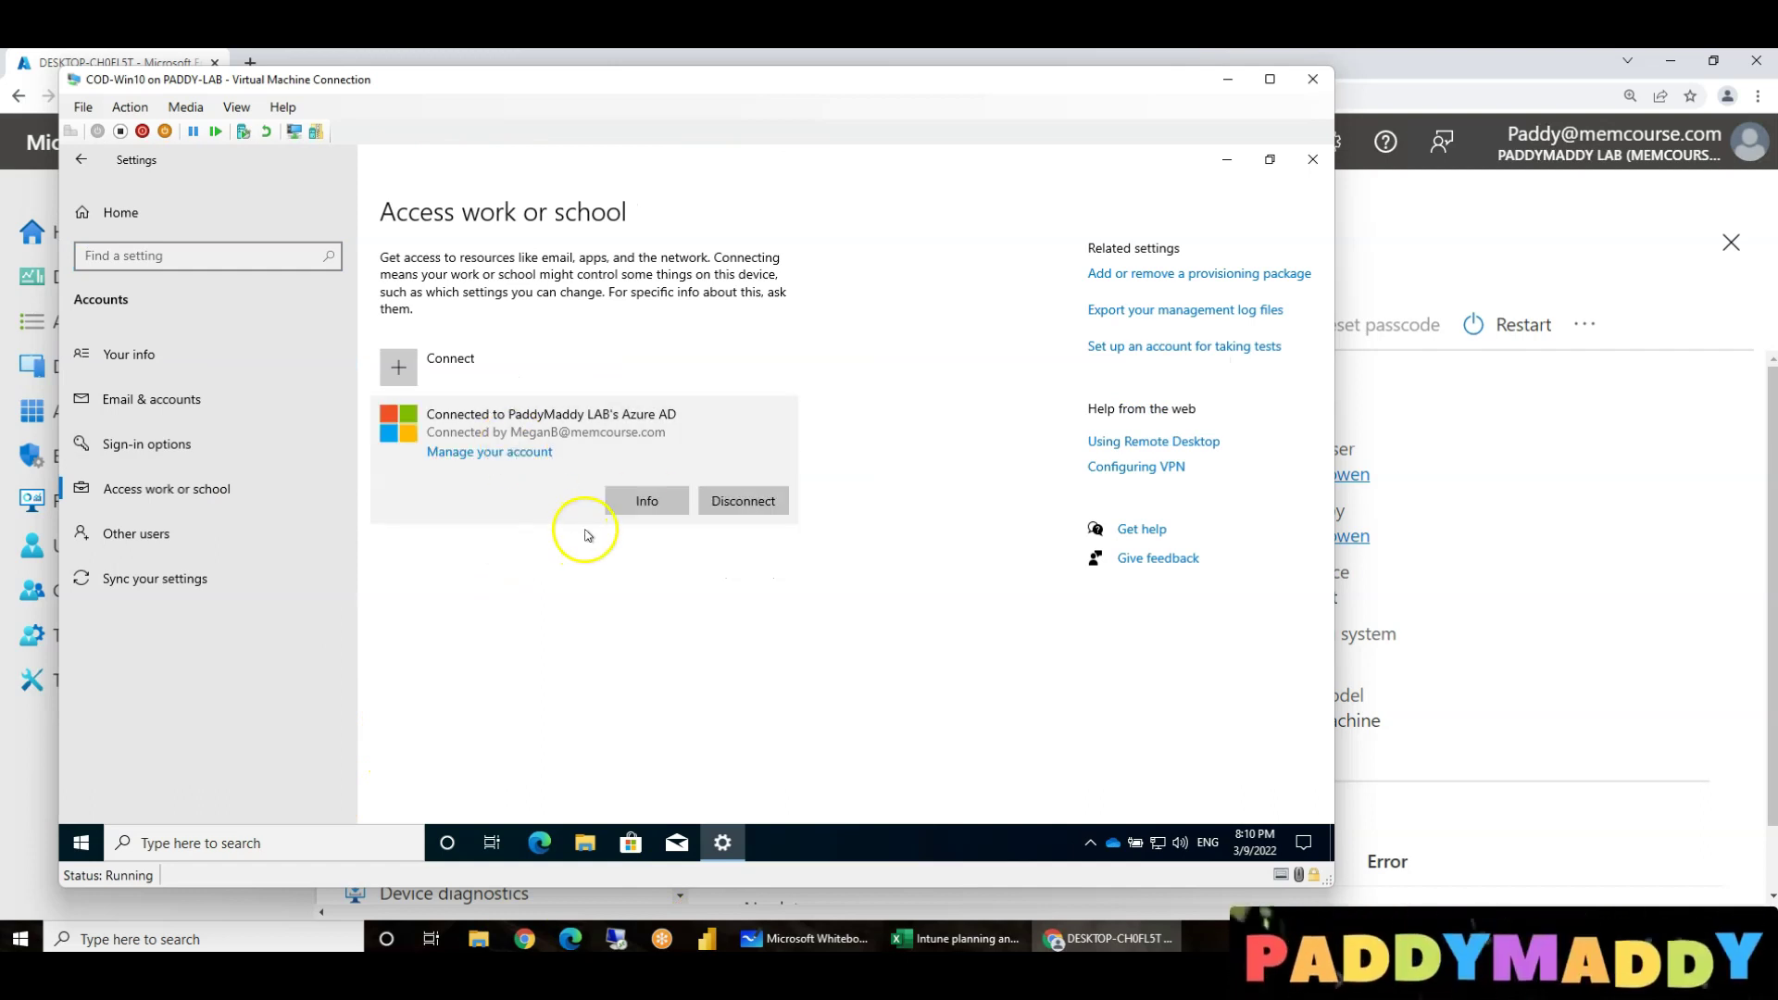
{"action": "left_click", "coordinate": [639, 500]}
{"action": "scroll", "coordinate": [365, 706], "scroll_direction": "down", "scroll_amount": 5}
{"action": "left_click", "coordinate": [124, 618]}
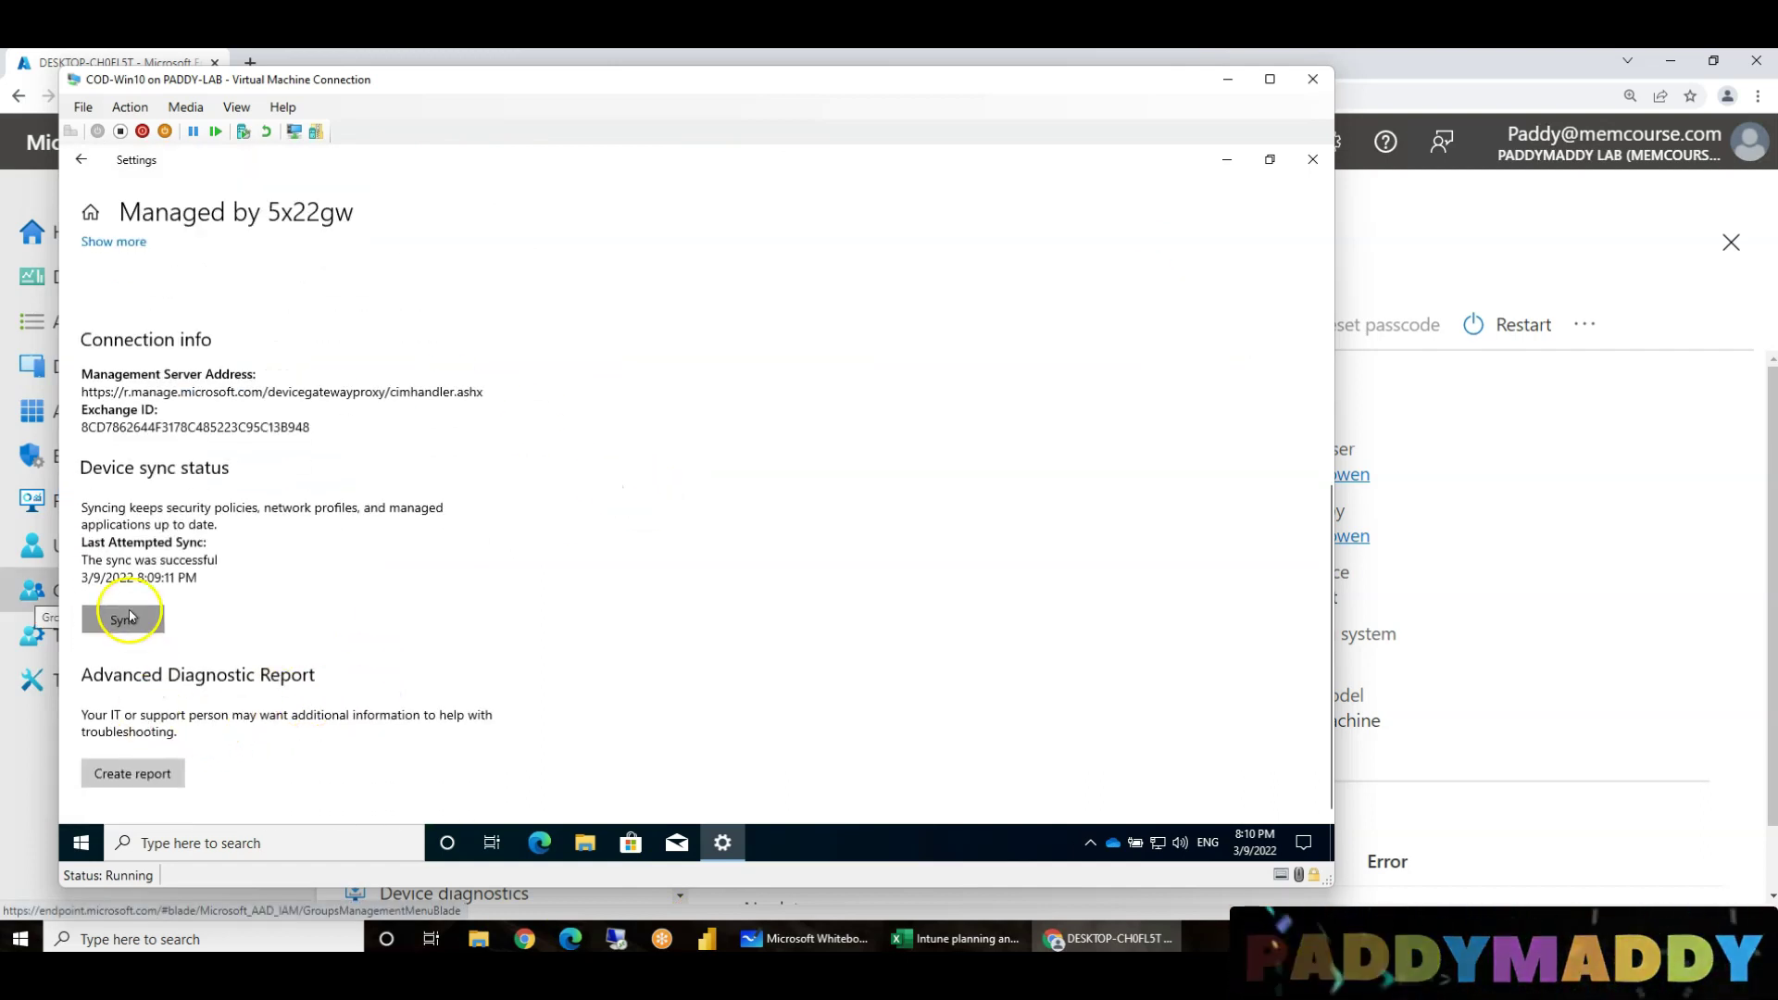
Enlarge the virtual machine window and start another device sync.
{"action": "left_click_drag", "start_coordinate": [1331, 883], "coordinate": [1771, 949]}
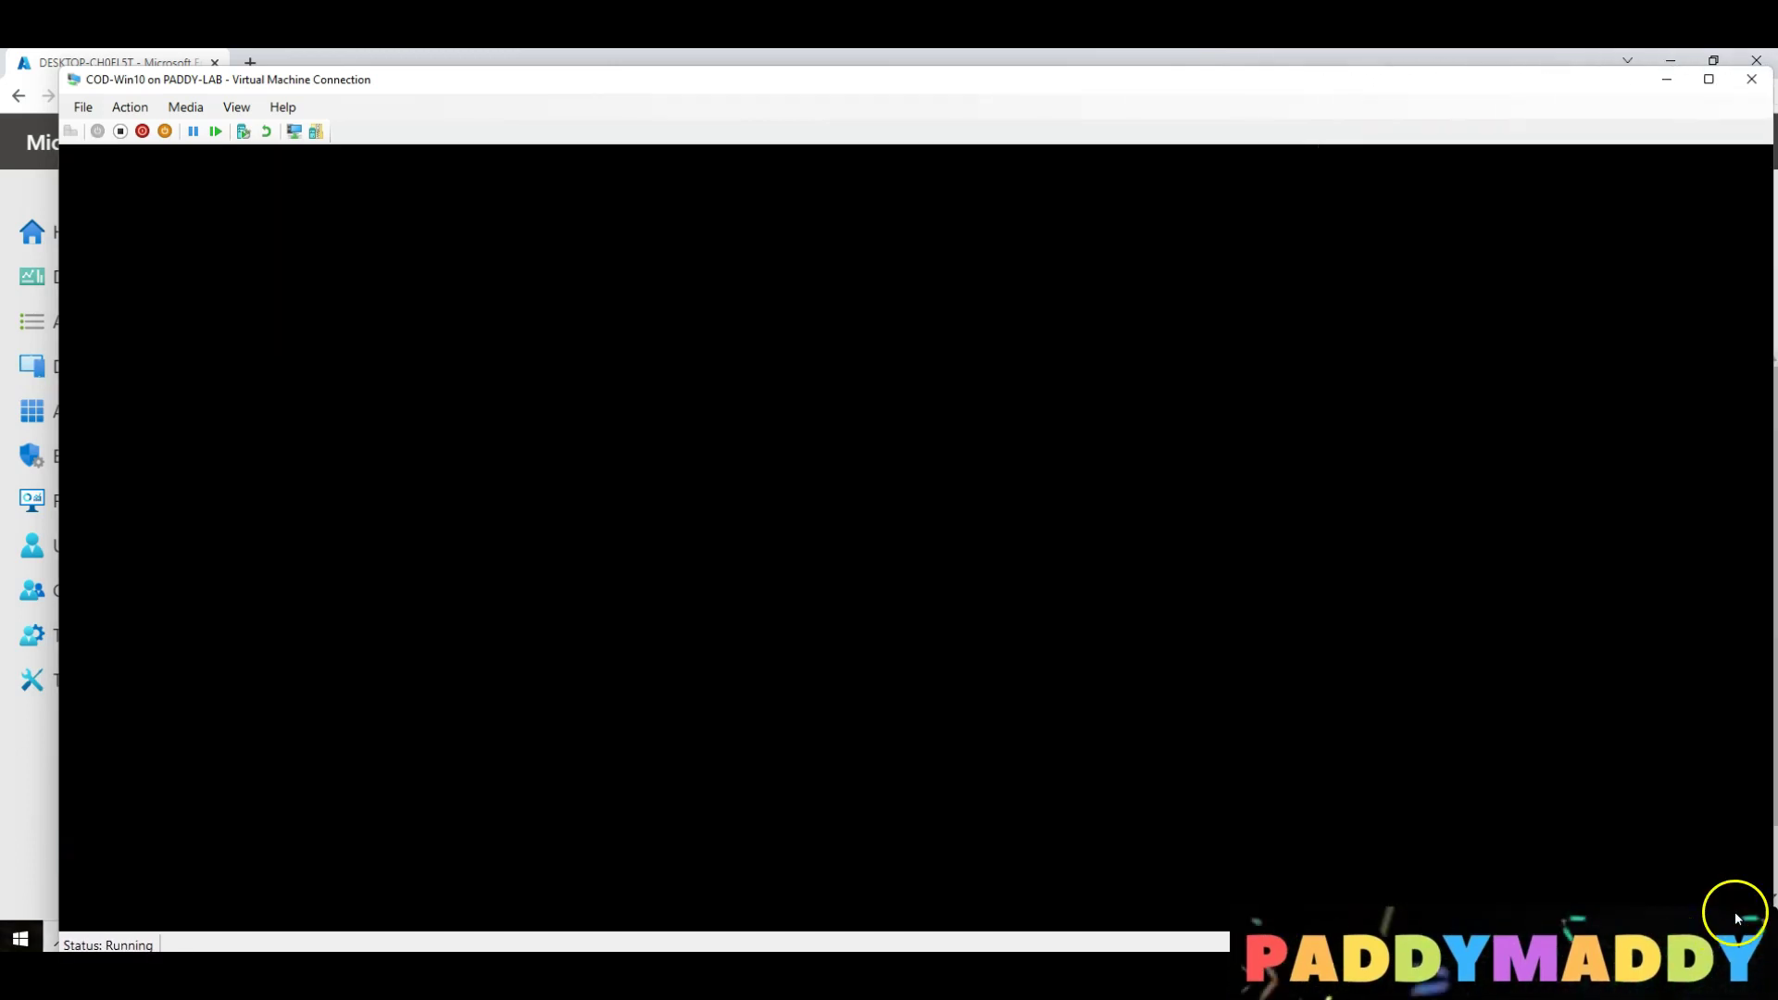
{"action": "left_click", "coordinate": [118, 685]}
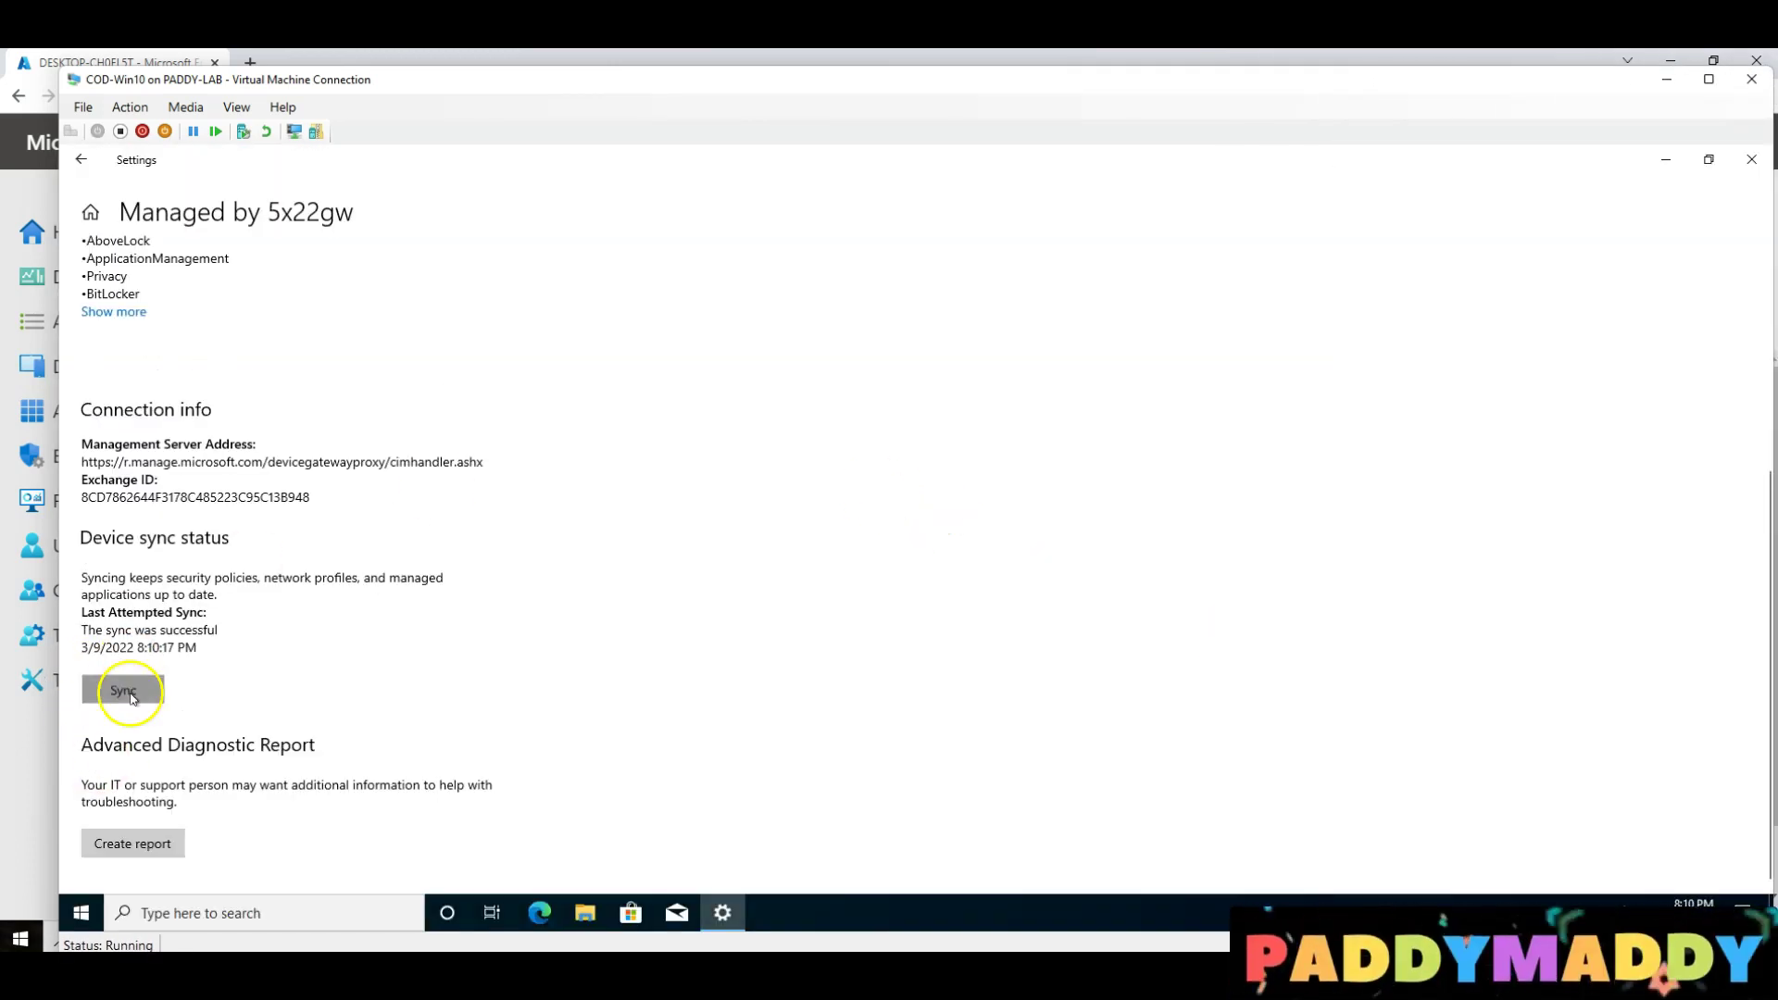
Expand the full list of policies managed on the device and examine its entries.
{"action": "scroll", "coordinate": [294, 476], "scroll_direction": "up", "scroll_amount": 4}
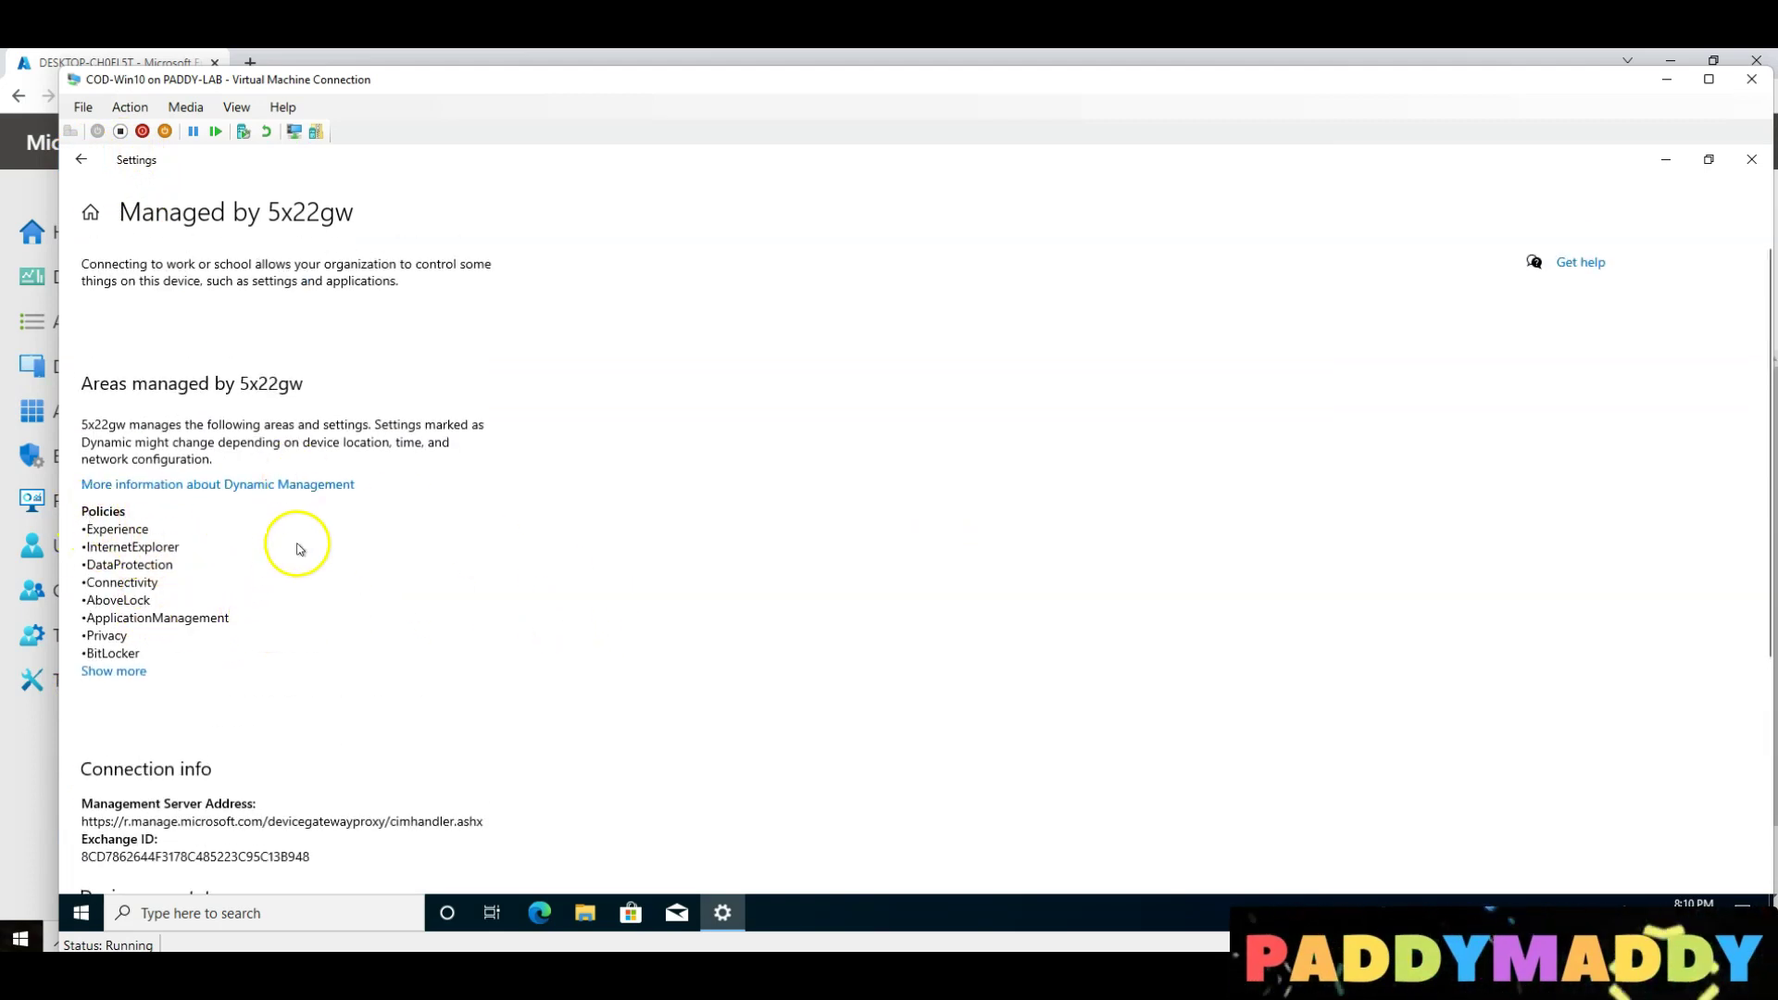
{"action": "scroll", "coordinate": [139, 565], "scroll_direction": "down", "scroll_amount": 2}
{"action": "left_click", "coordinate": [139, 572]}
{"action": "scroll", "coordinate": [203, 584], "scroll_direction": "down", "scroll_amount": 3}
{"action": "scroll", "coordinate": [186, 584], "scroll_direction": "up", "scroll_amount": 3}
{"action": "left_click_drag", "start_coordinate": [149, 430], "coordinate": [87, 430]}
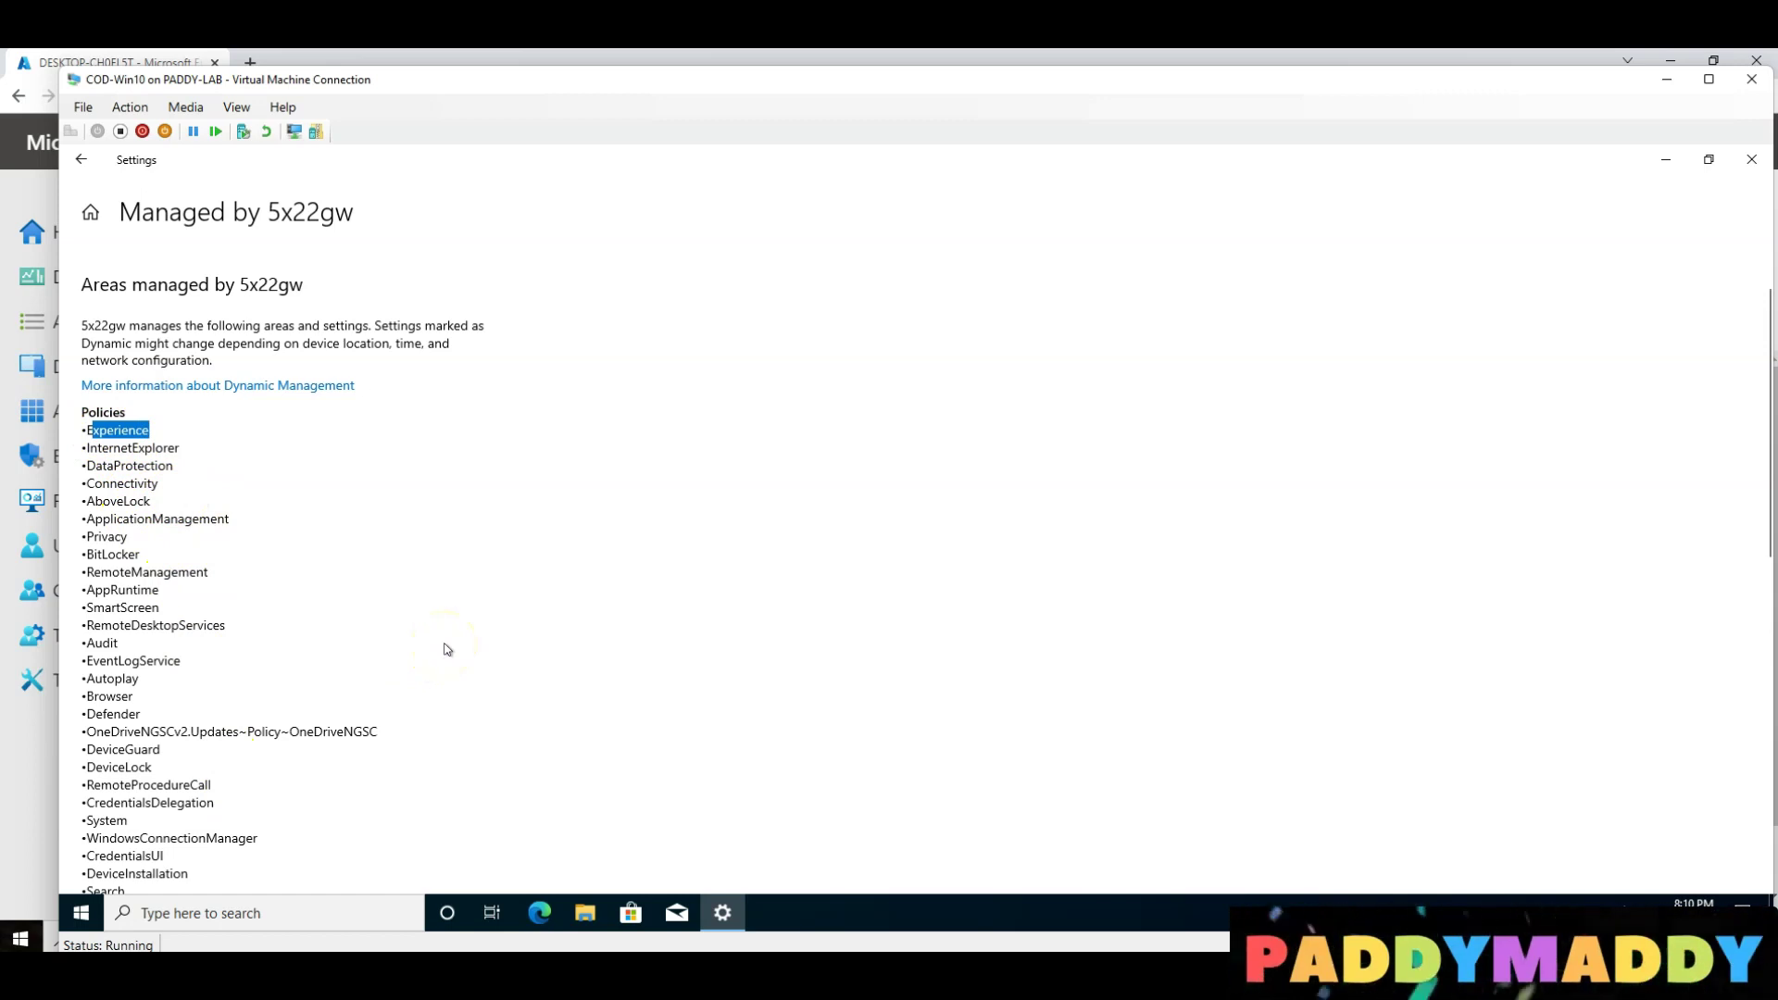
{"action": "left_click", "coordinate": [723, 915]}
{"action": "left_click", "coordinate": [732, 923]}
{"action": "scroll", "coordinate": [227, 508], "scroll_direction": "down", "scroll_amount": 5}
{"action": "left_click", "coordinate": [1549, 912]}
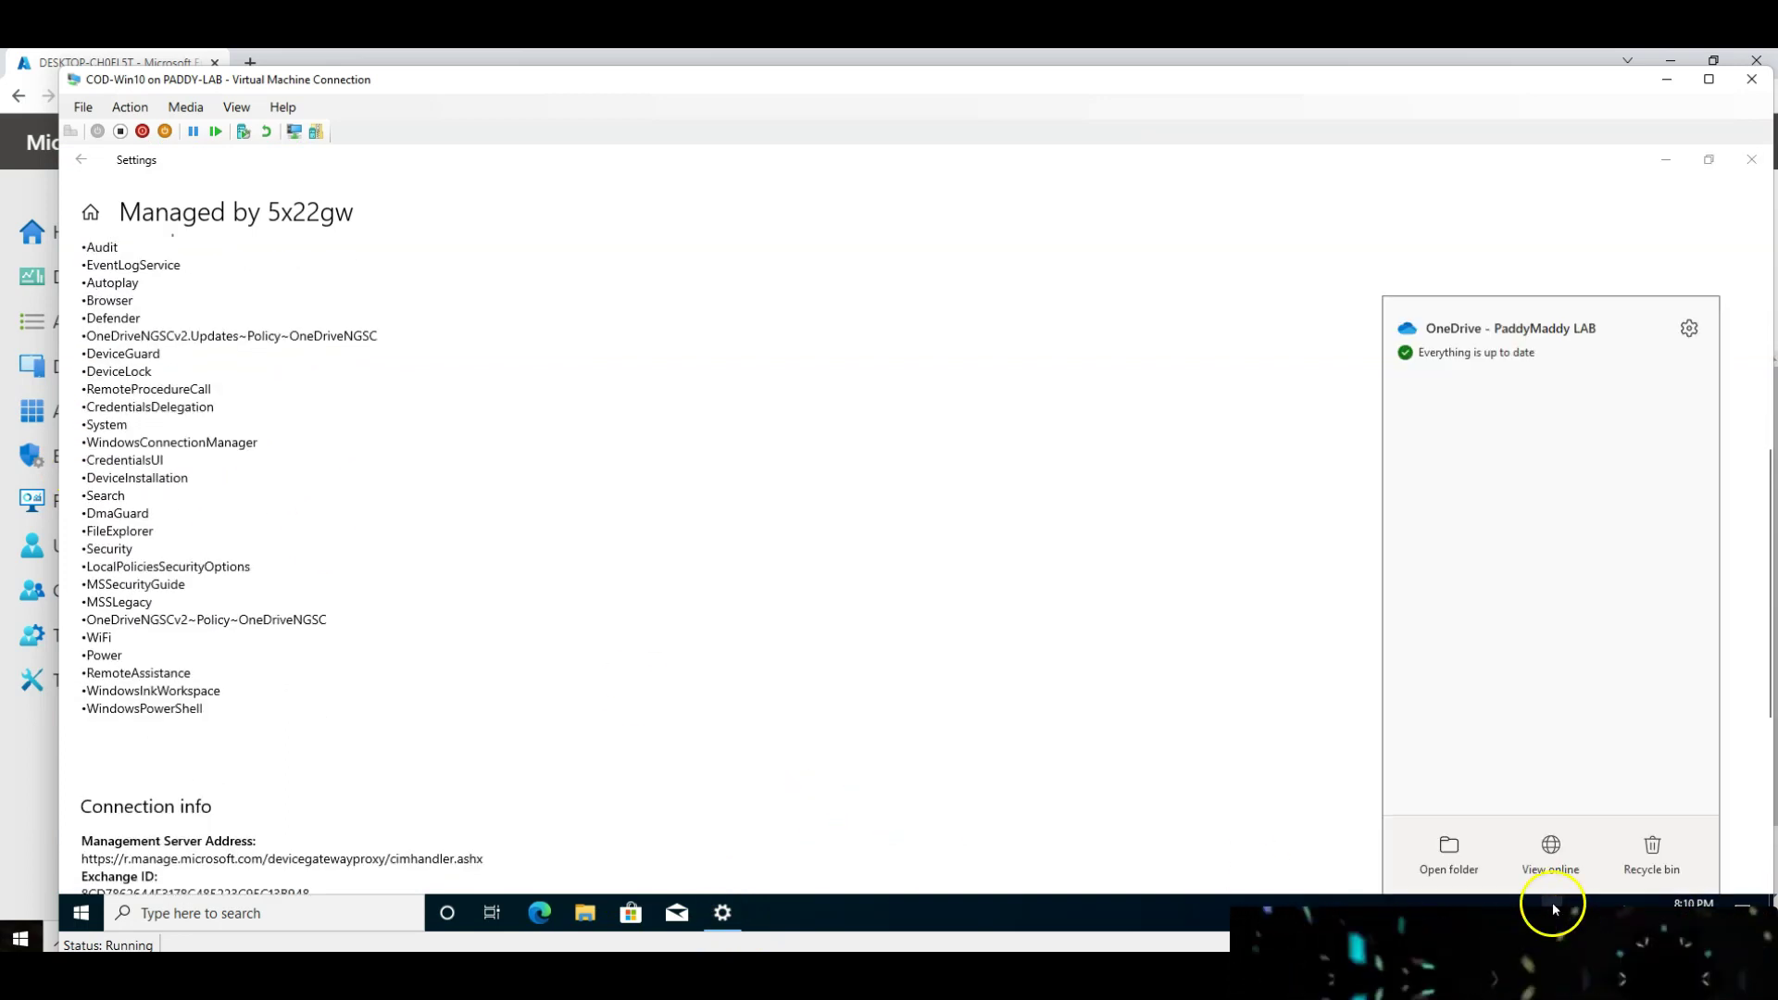
{"action": "left_click", "coordinate": [408, 733]}
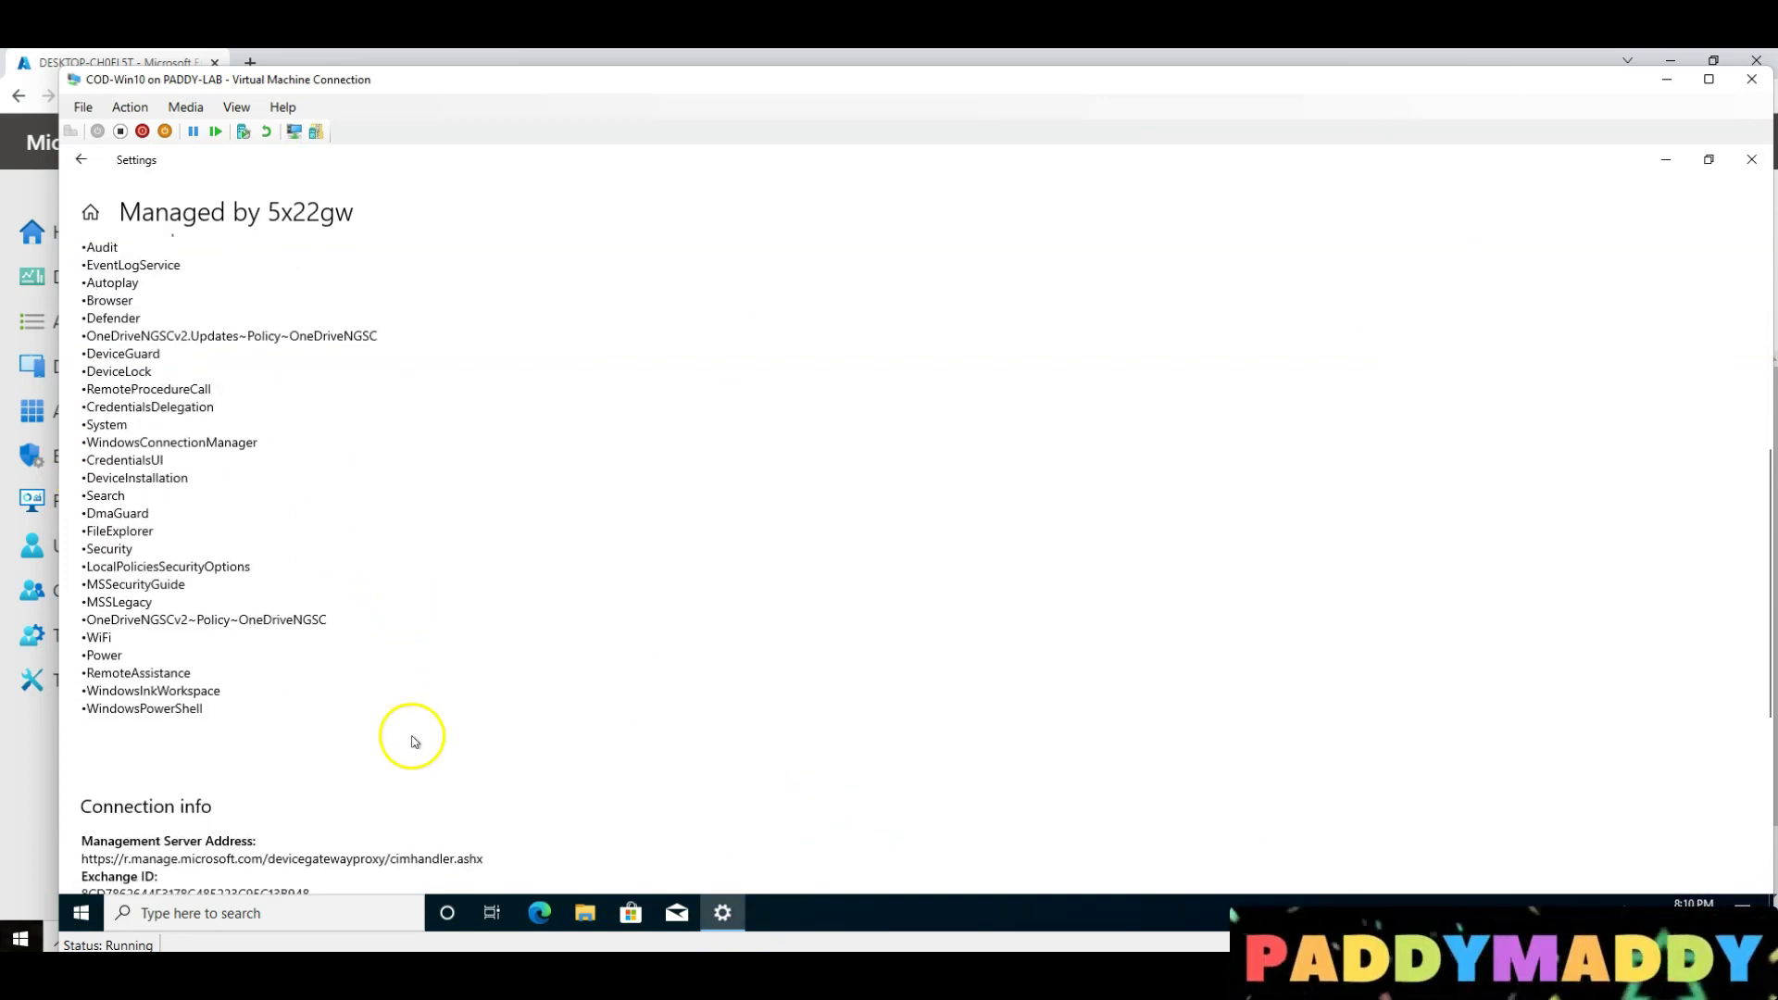
Check the device sync status and reopen the management info of the connected Azure AD account.
{"action": "scroll", "coordinate": [415, 734], "scroll_direction": "down", "scroll_amount": 5}
{"action": "left_click", "coordinate": [92, 693]}
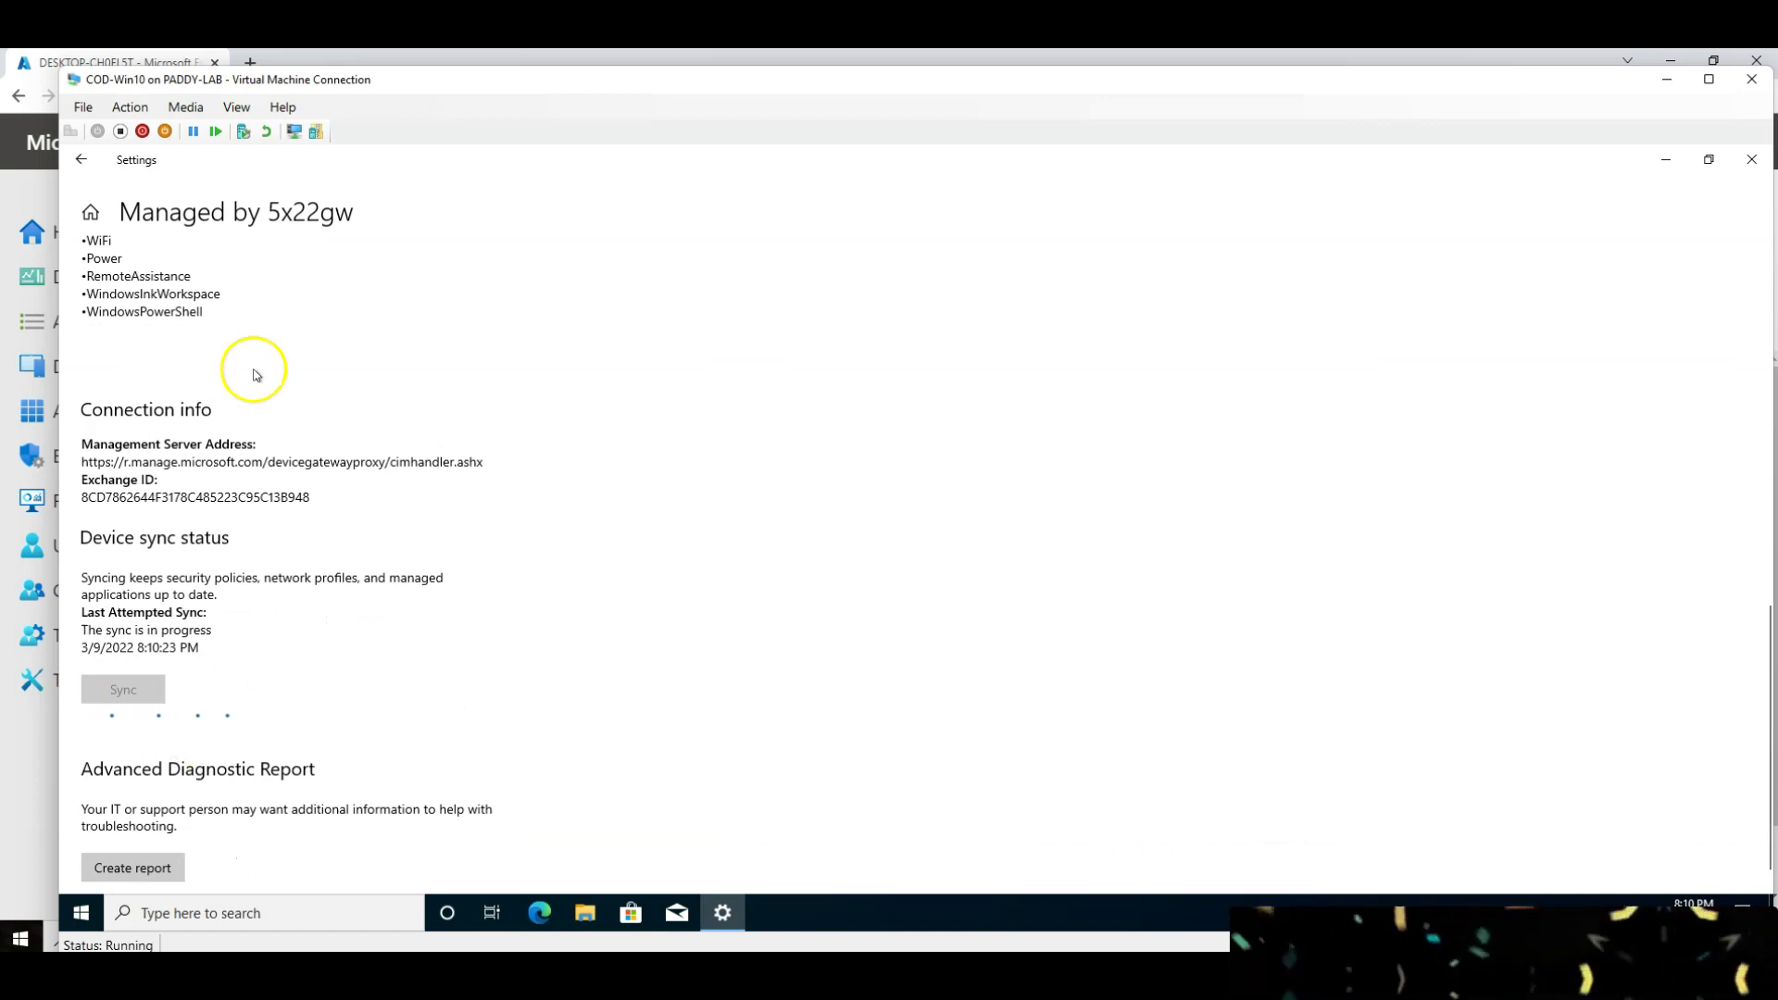
{"action": "left_click", "coordinate": [82, 163]}
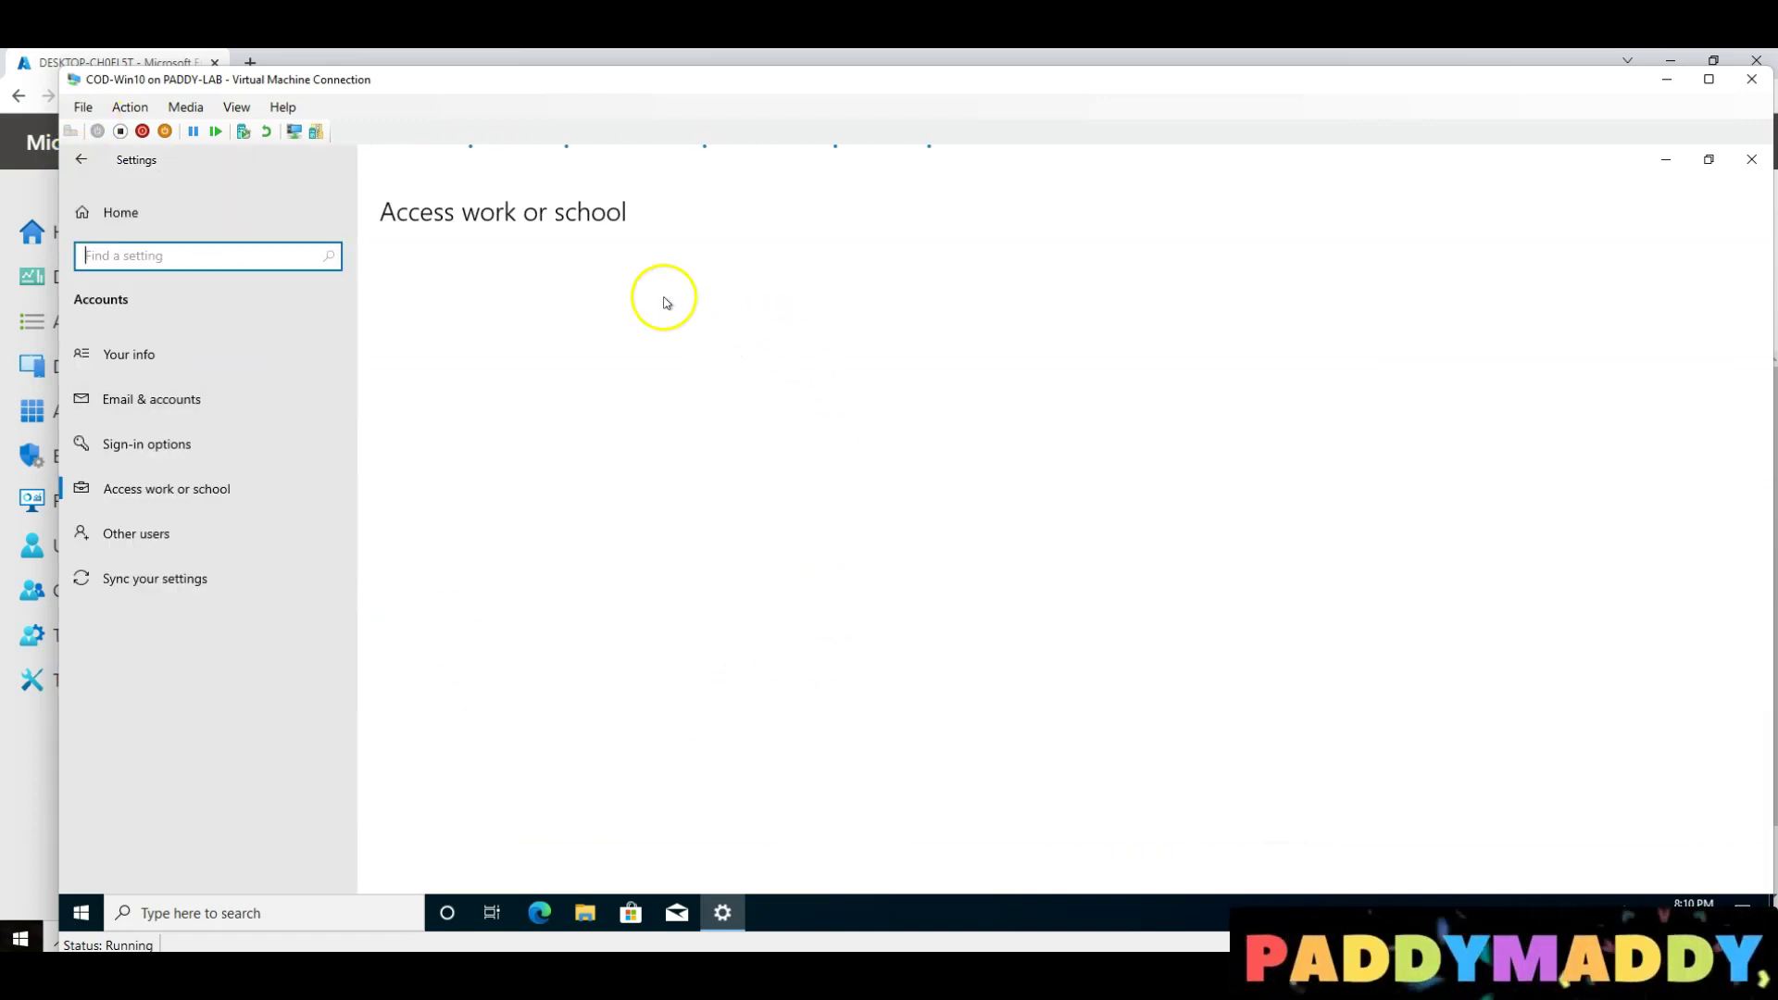
{"action": "left_click", "coordinate": [571, 433]}
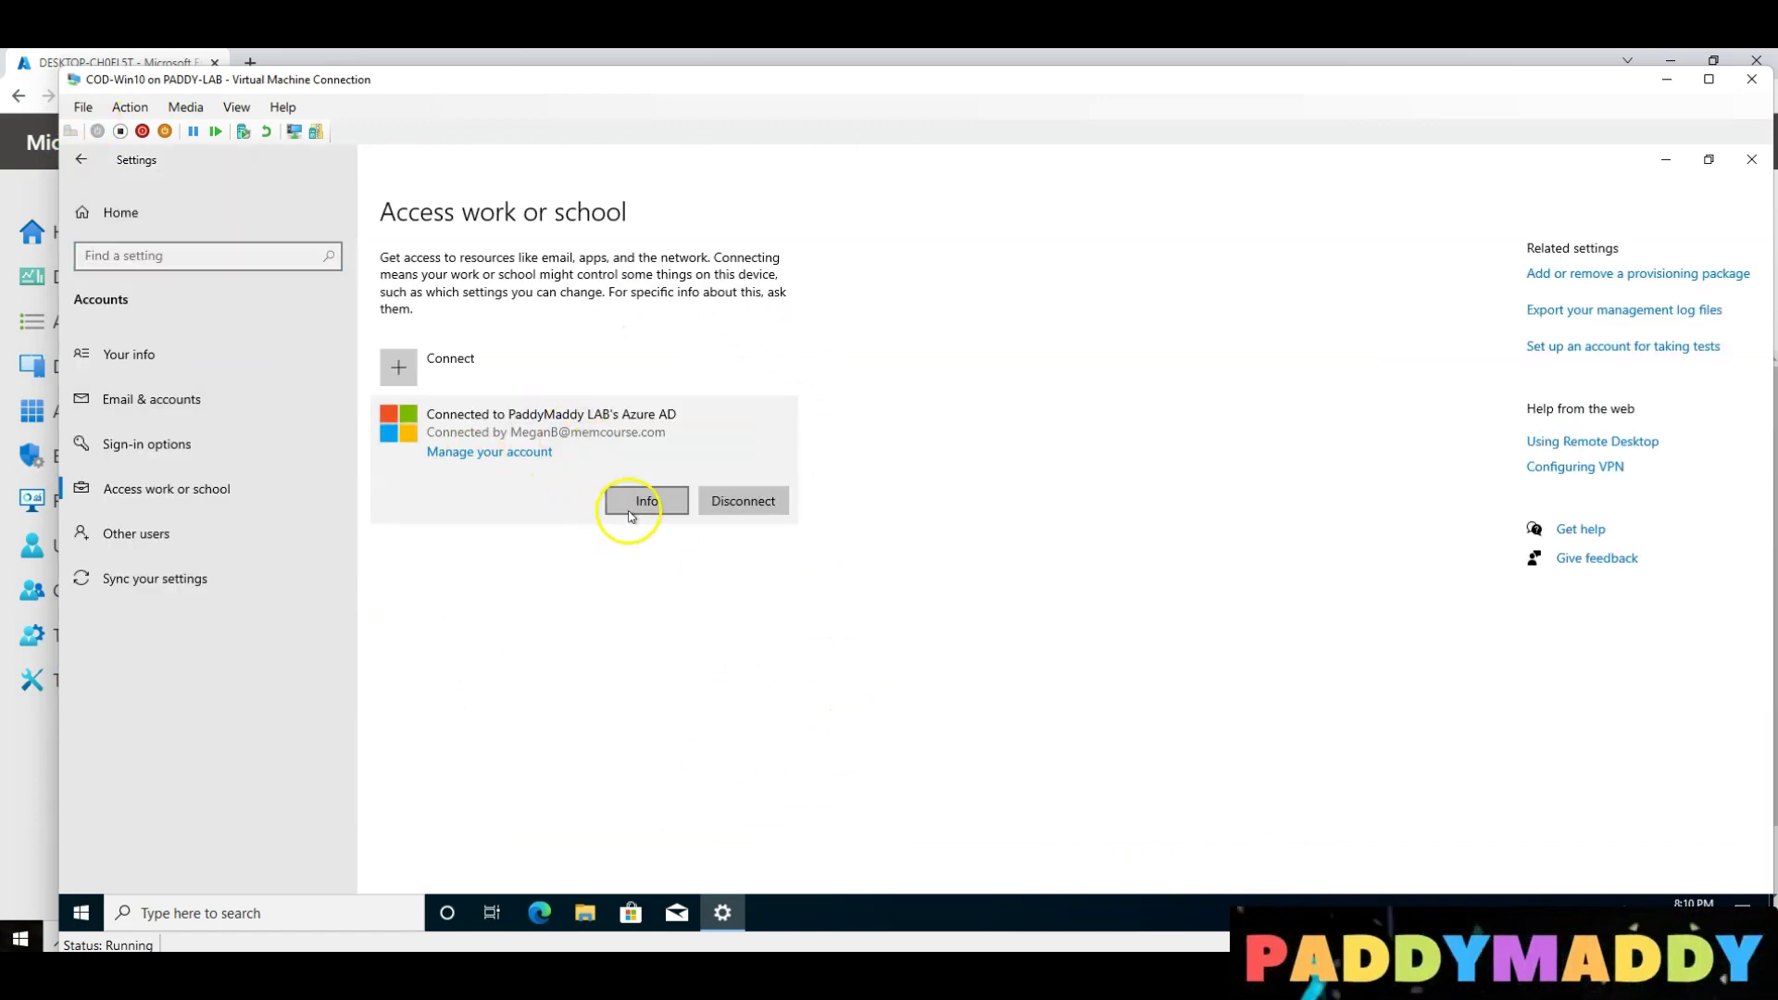
{"action": "left_click", "coordinate": [637, 502]}
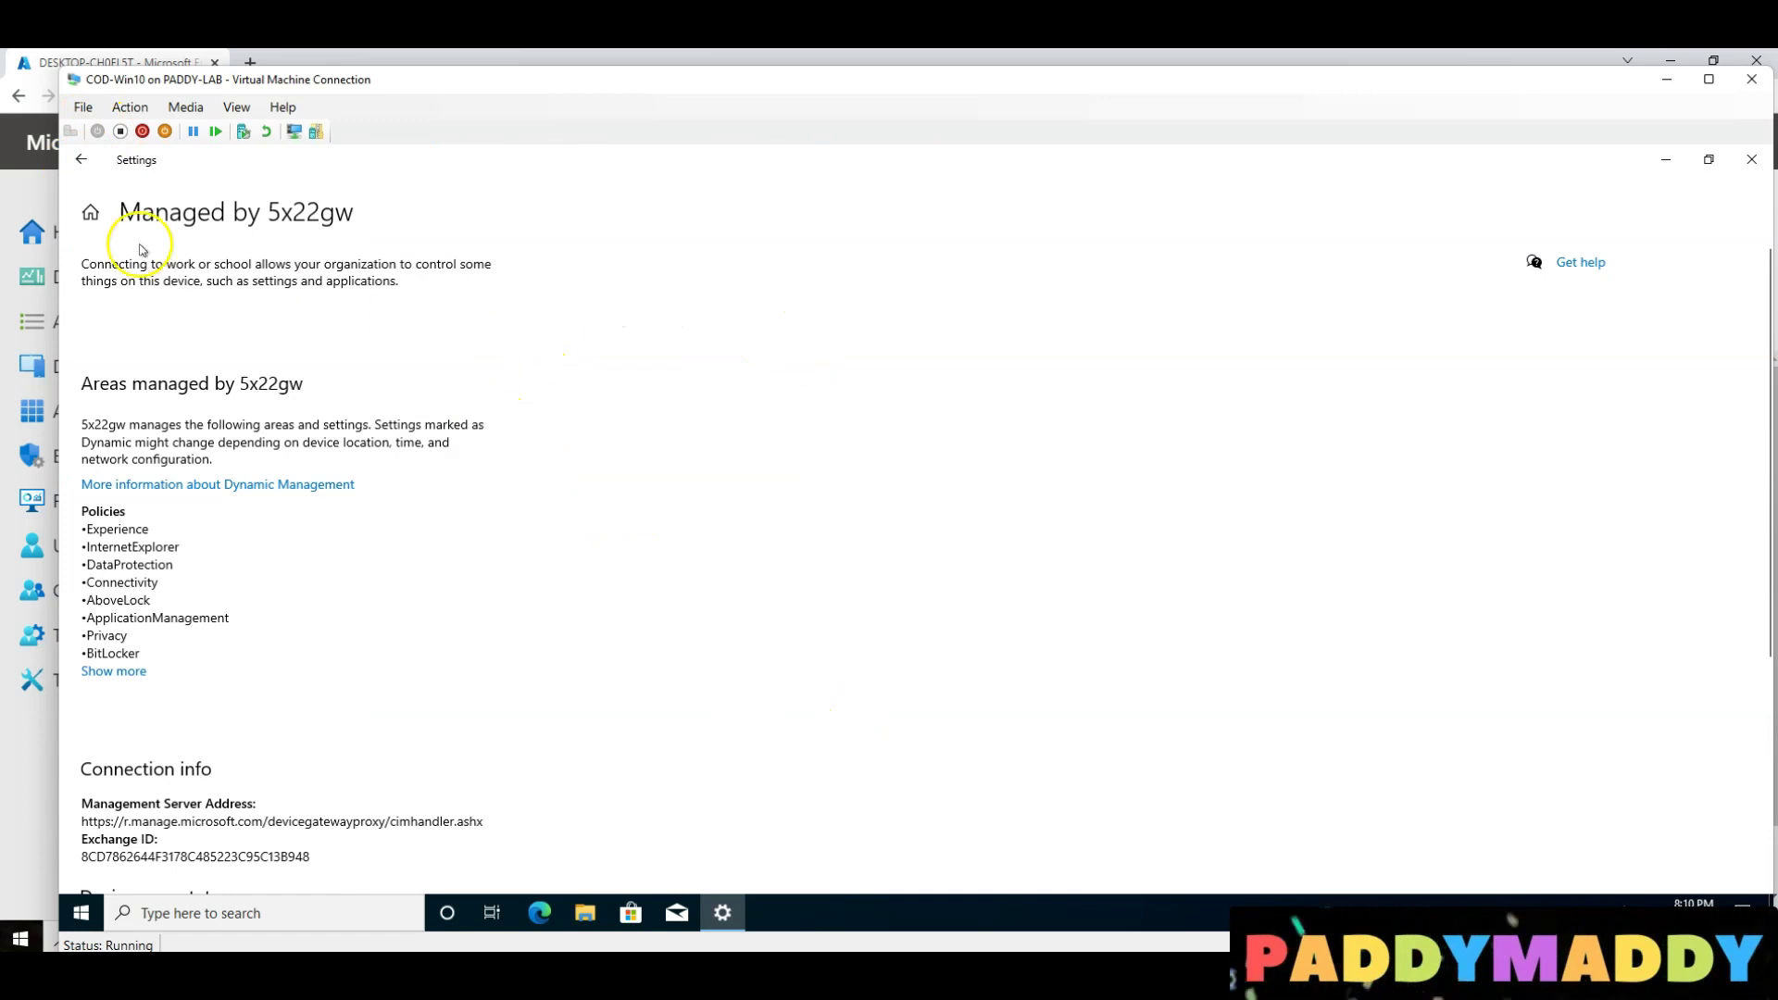
Leave the work account's management info and open the device's Windows Update settings.
{"action": "left_click", "coordinate": [82, 159]}
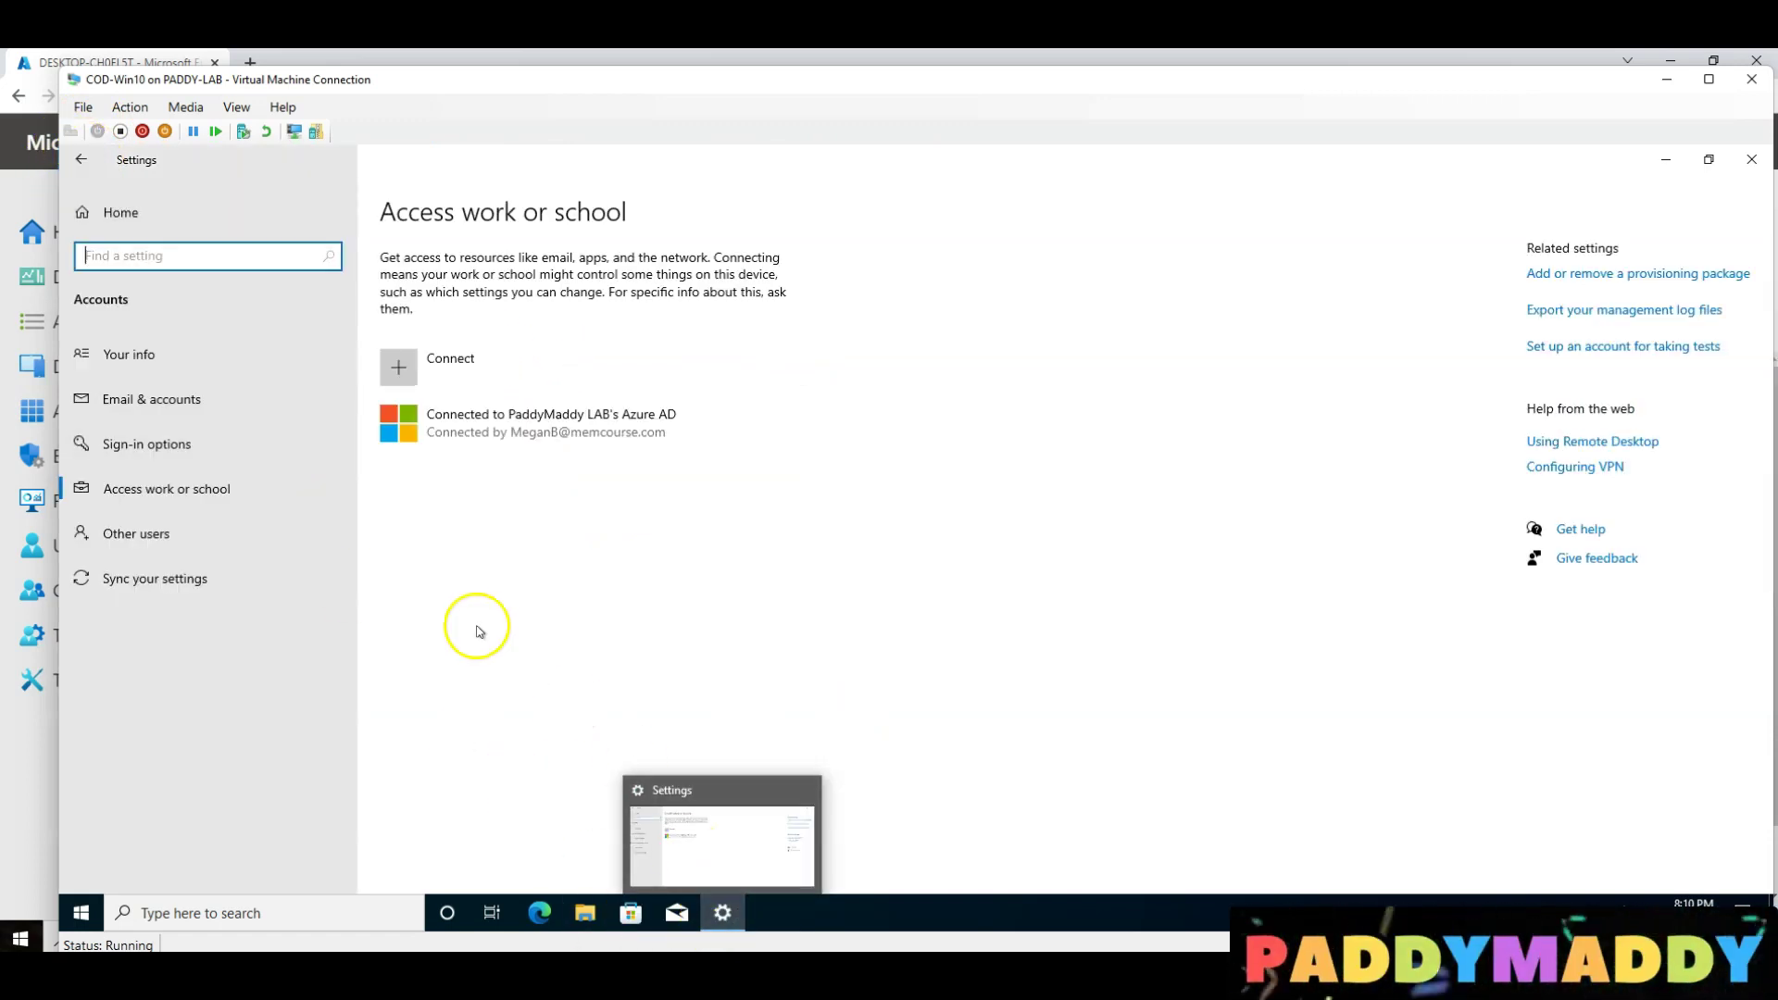
{"action": "left_click", "coordinate": [97, 206]}
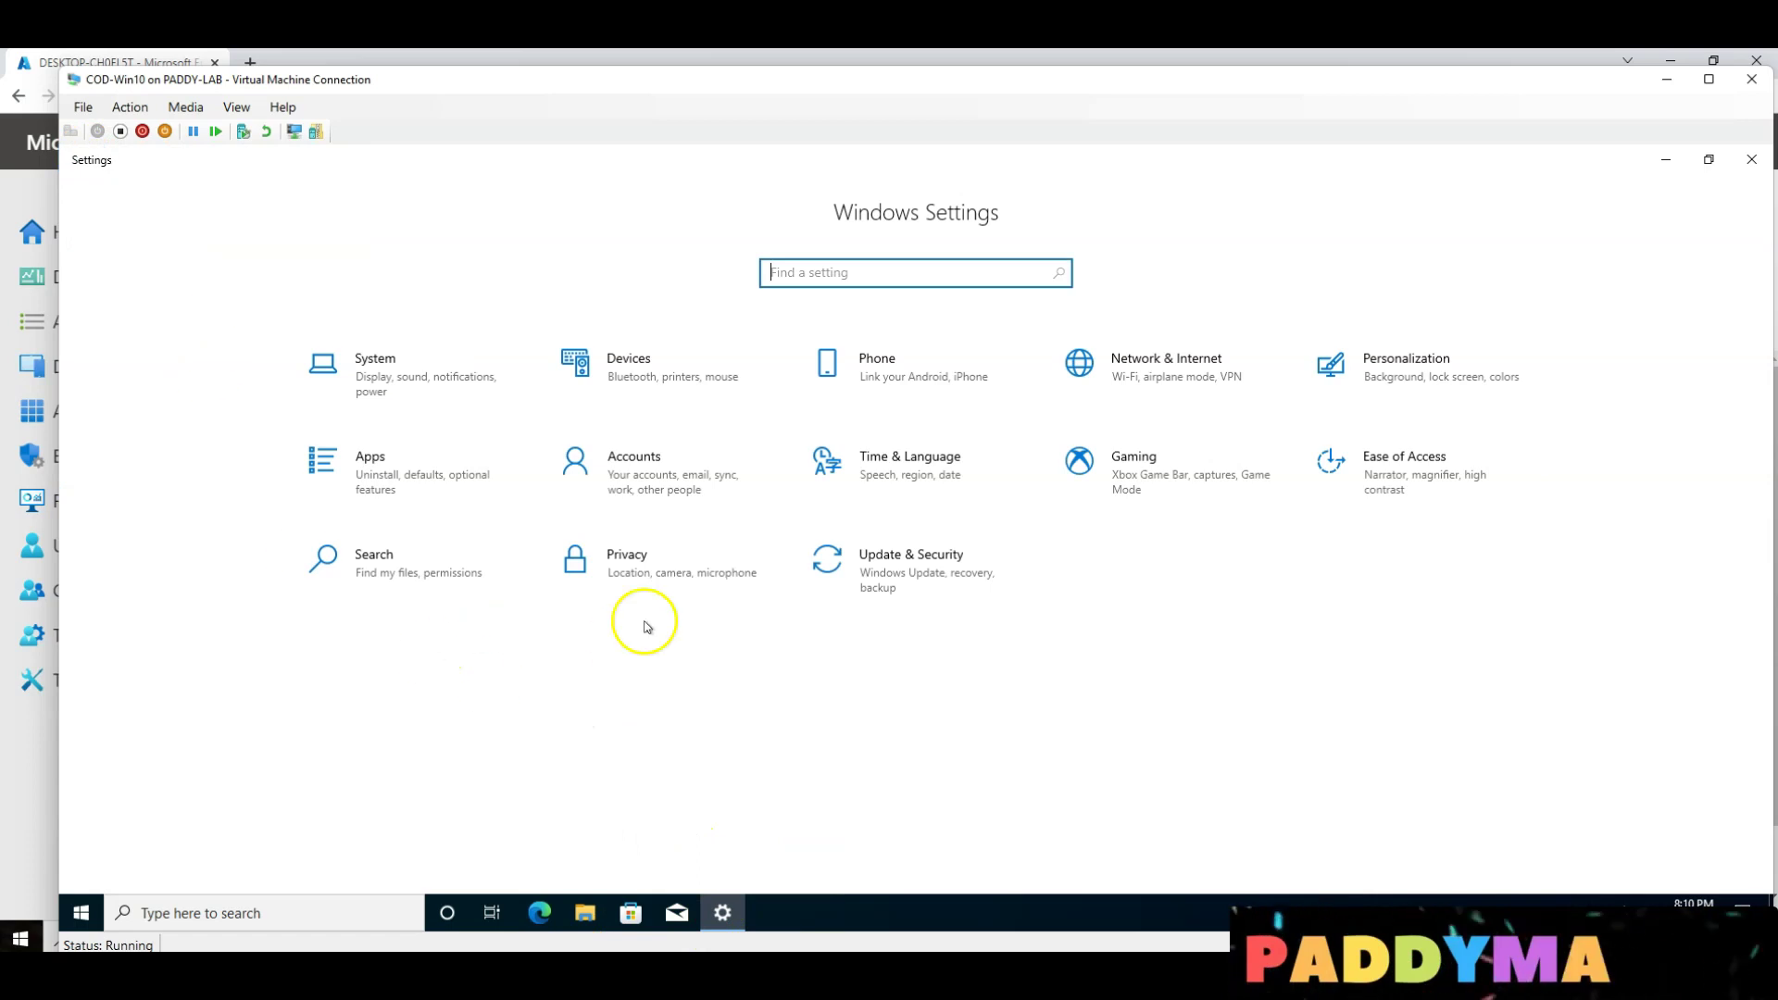
{"action": "left_click", "coordinate": [894, 595]}
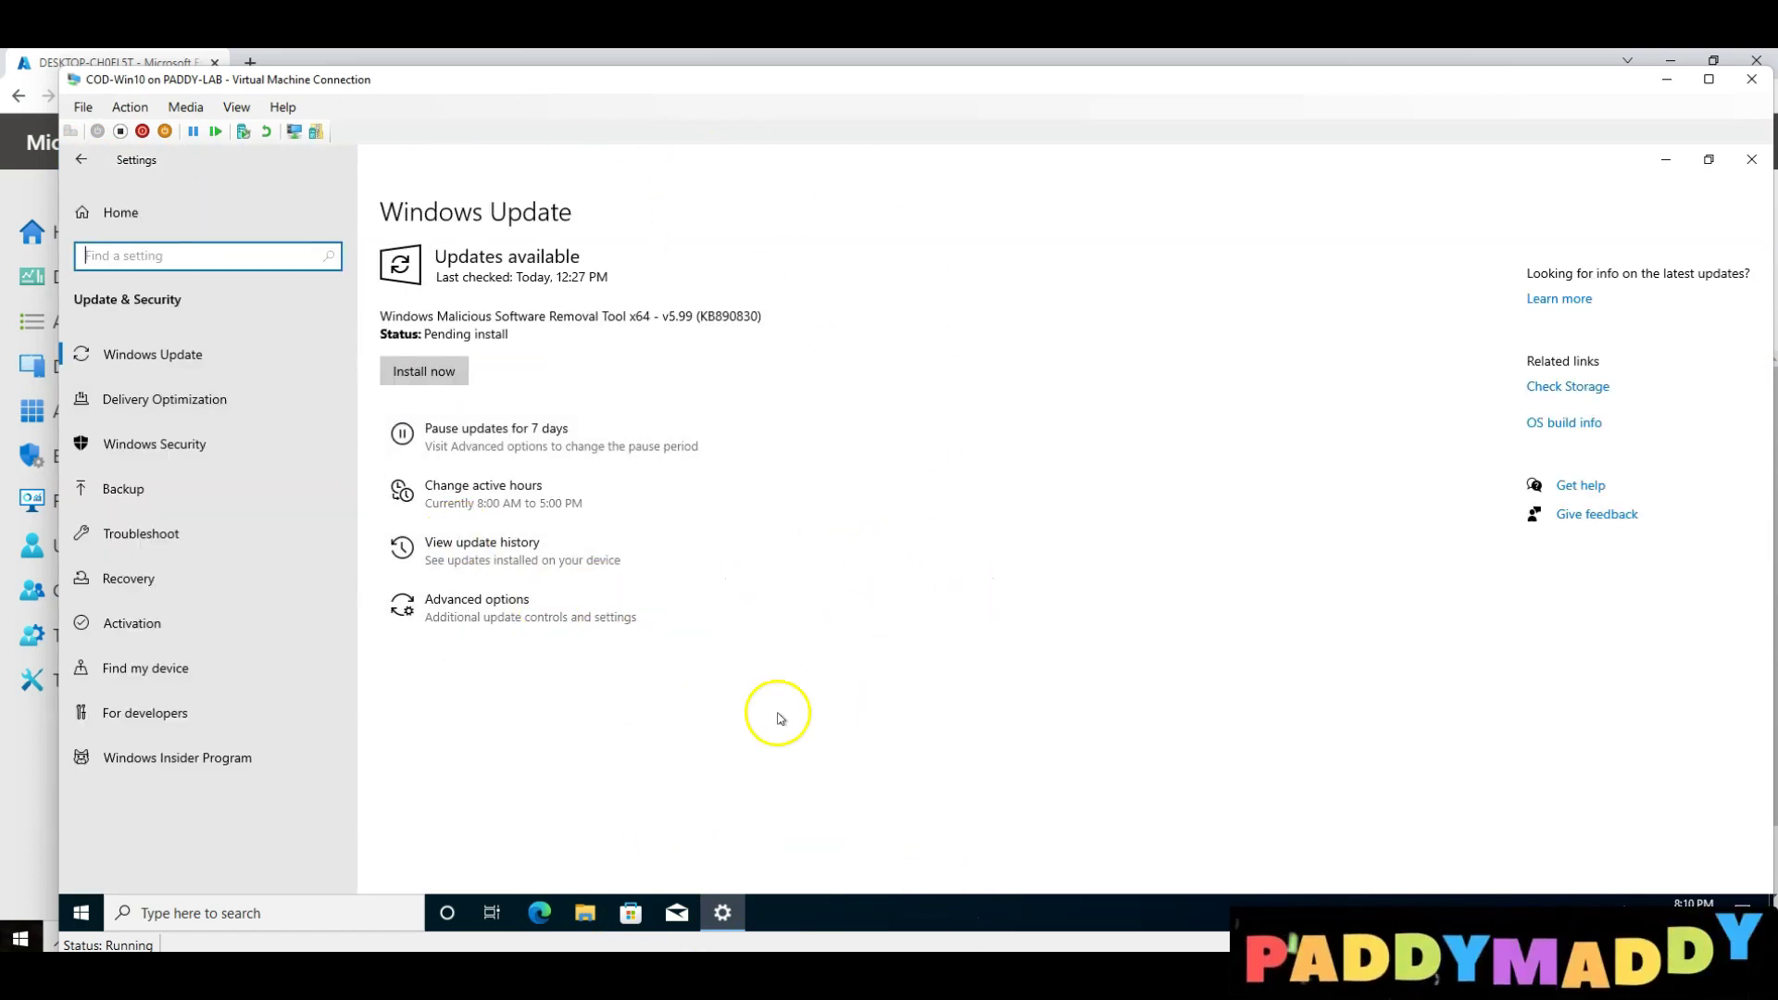
Switch to the Endpoint Manager admin center and reload the device configuration list of DESKTOP-CH0FL5T from the Windows devices list.
{"action": "left_click", "coordinate": [48, 63]}
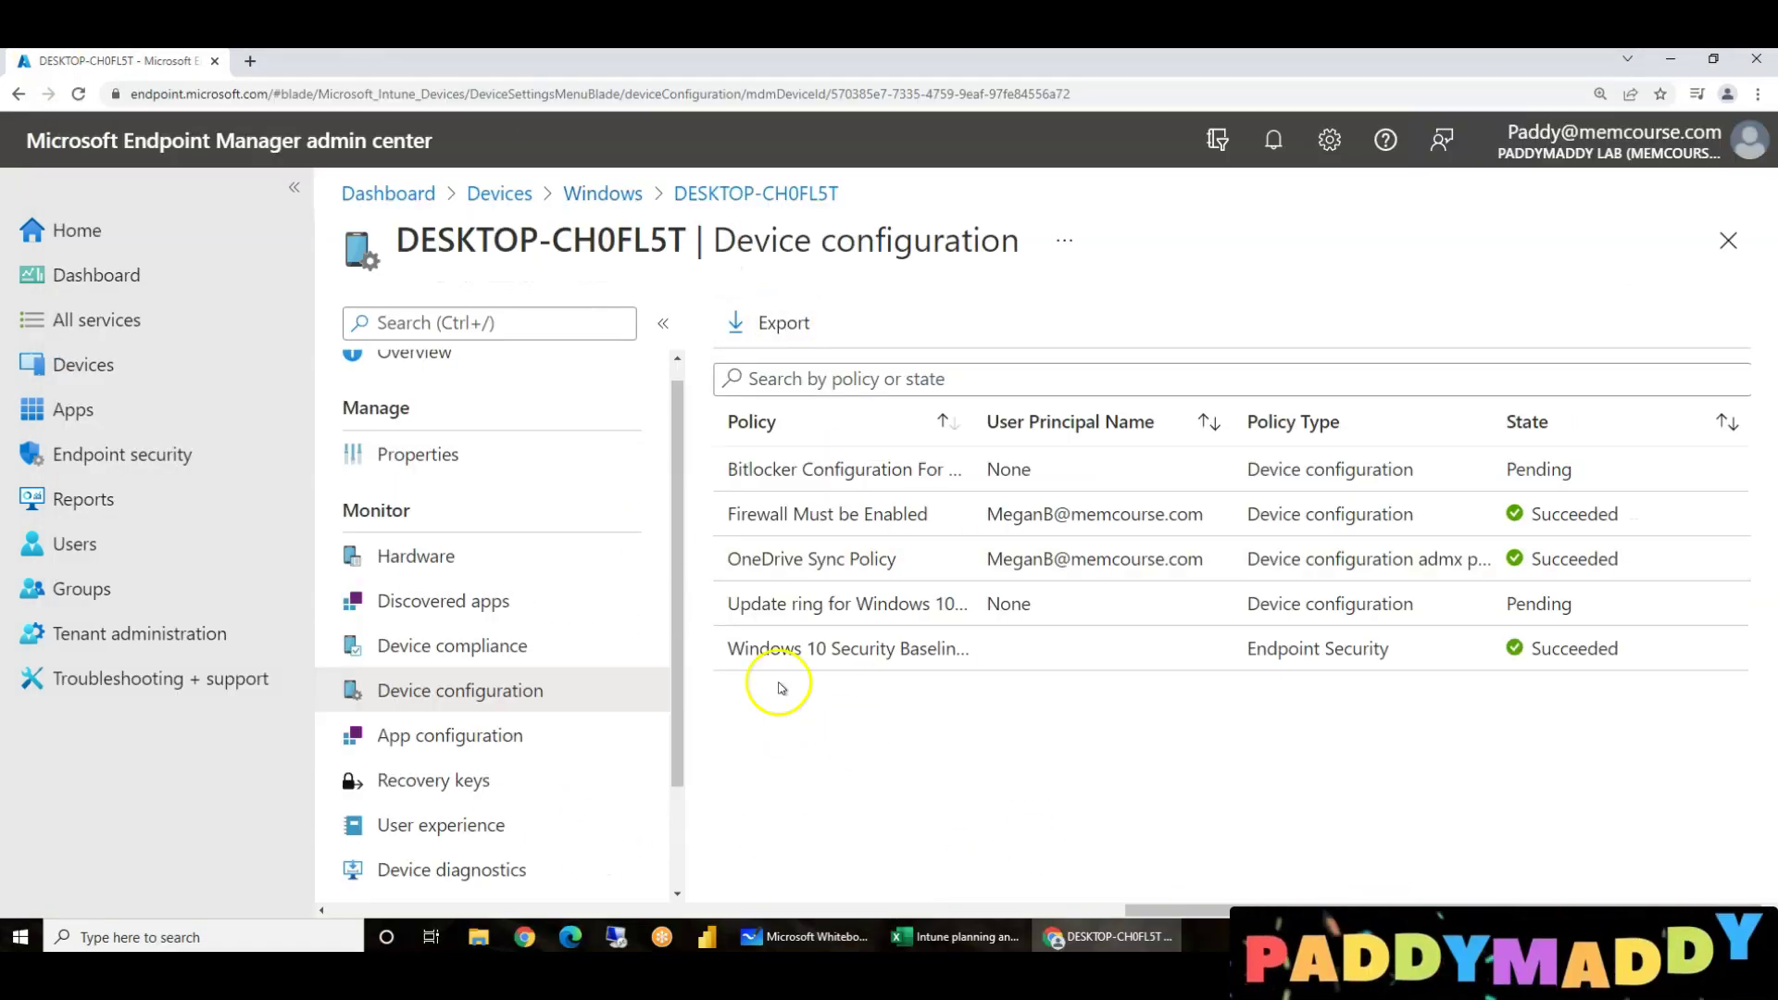
{"action": "left_click", "coordinate": [594, 197]}
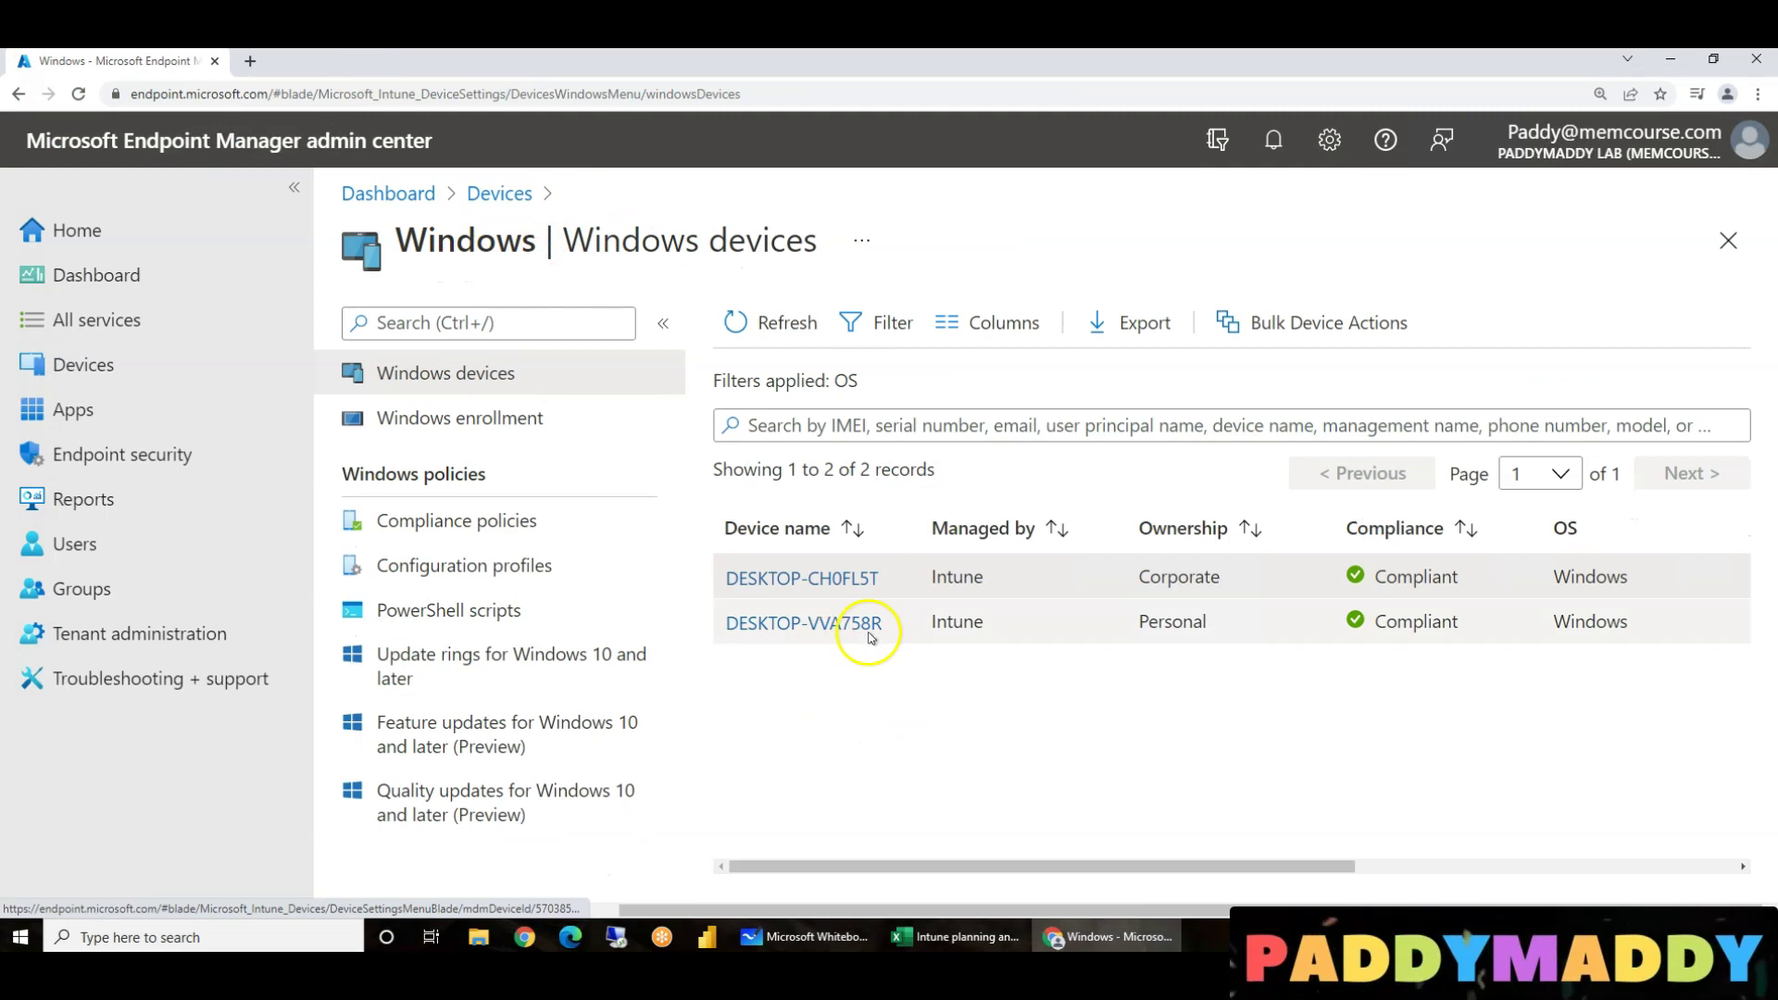
{"action": "left_click", "coordinate": [857, 572]}
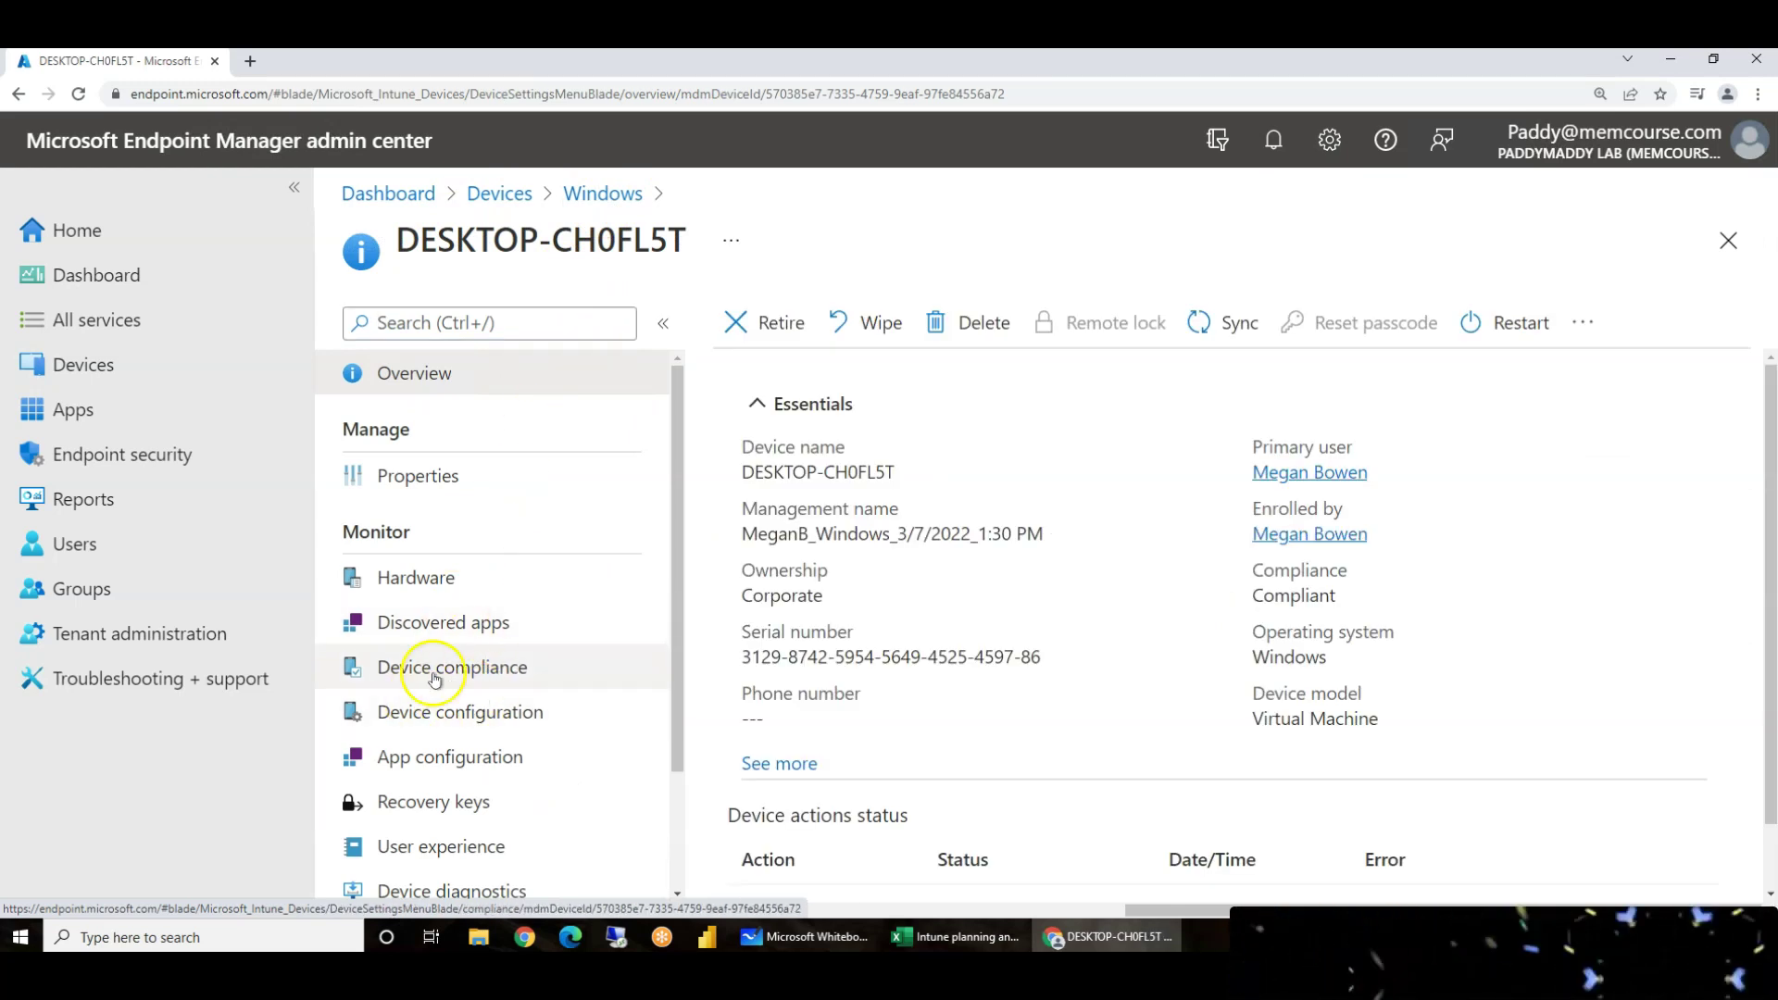
{"action": "left_click", "coordinate": [431, 731]}
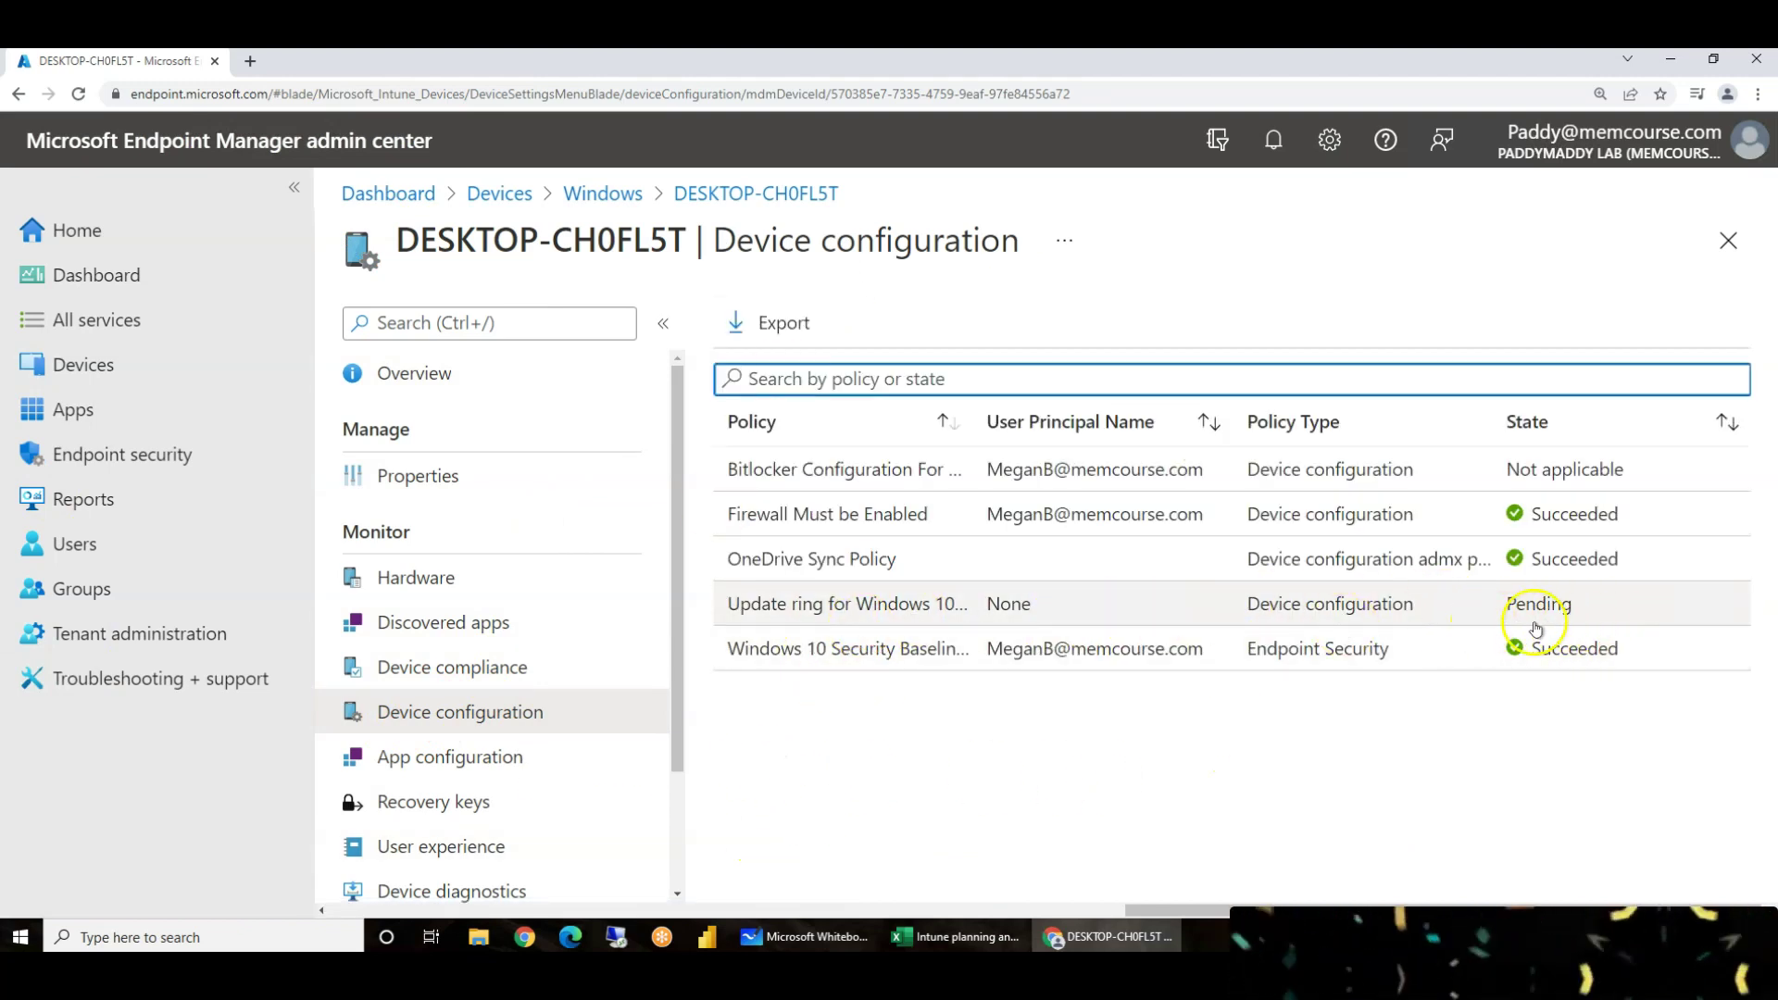
Widen the Policy column to show full names and check the profile settings of Bitlocker Configuration For Windows Corp Devices.
{"action": "double_click", "coordinate": [973, 423]}
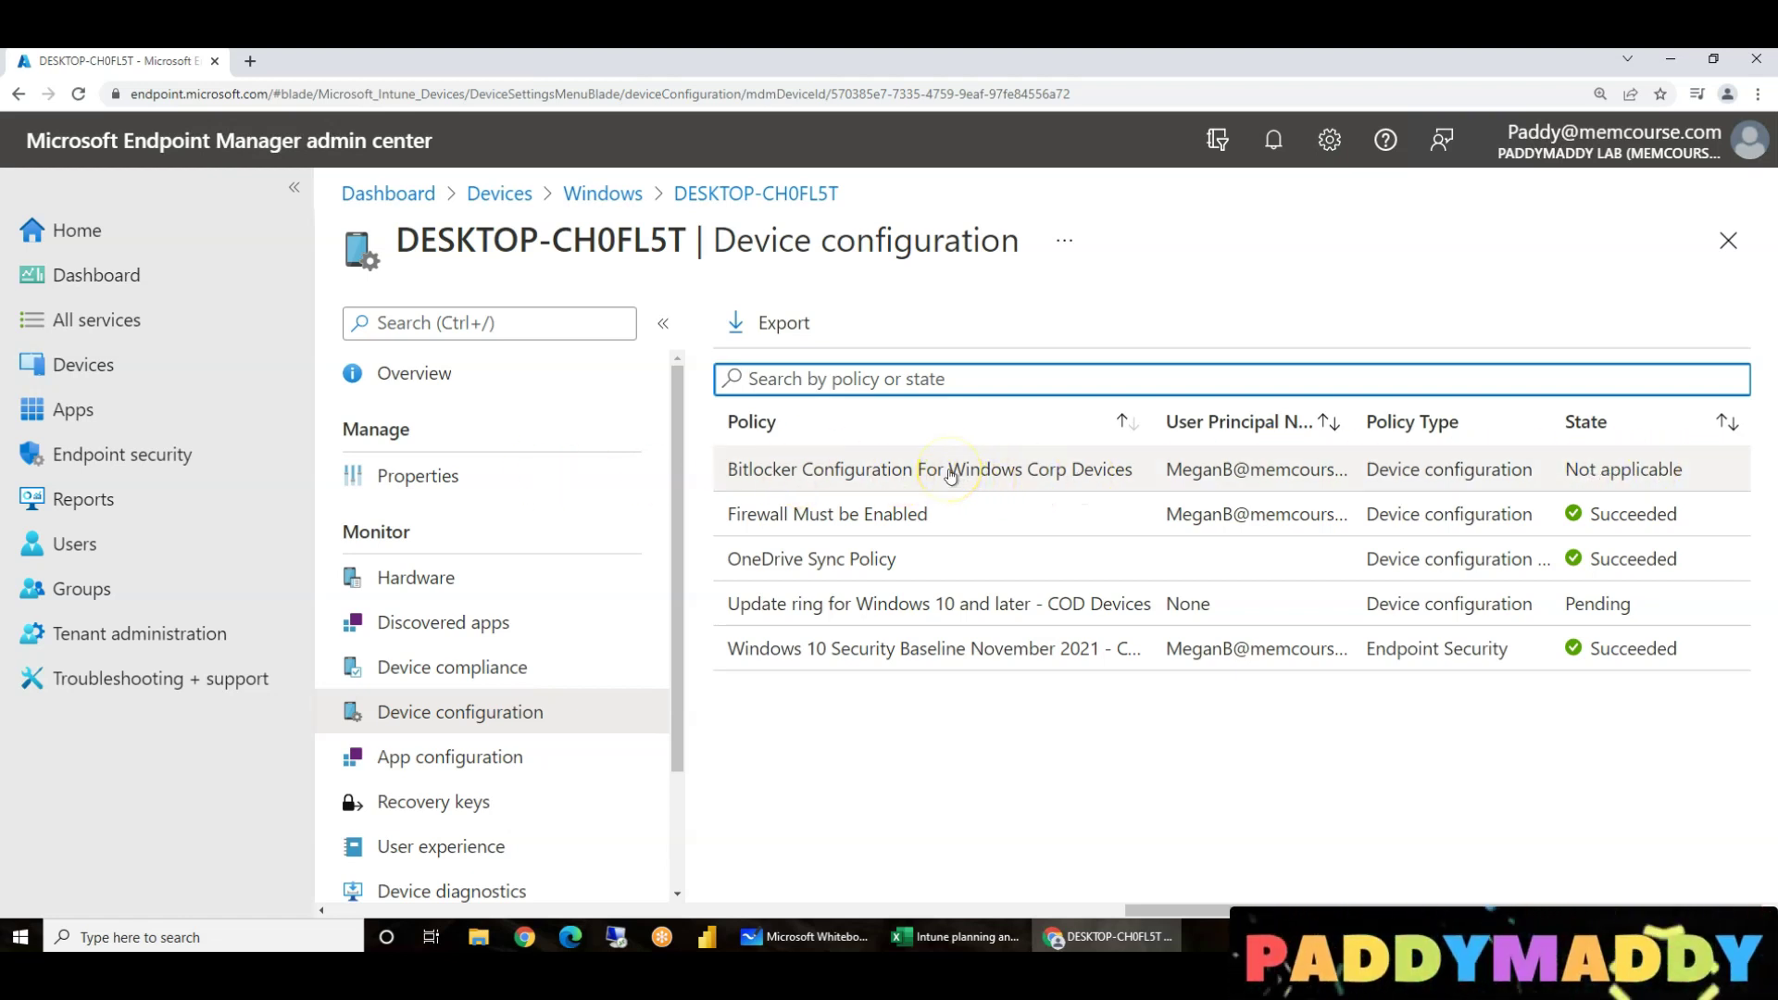
{"action": "left_click", "coordinate": [867, 468]}
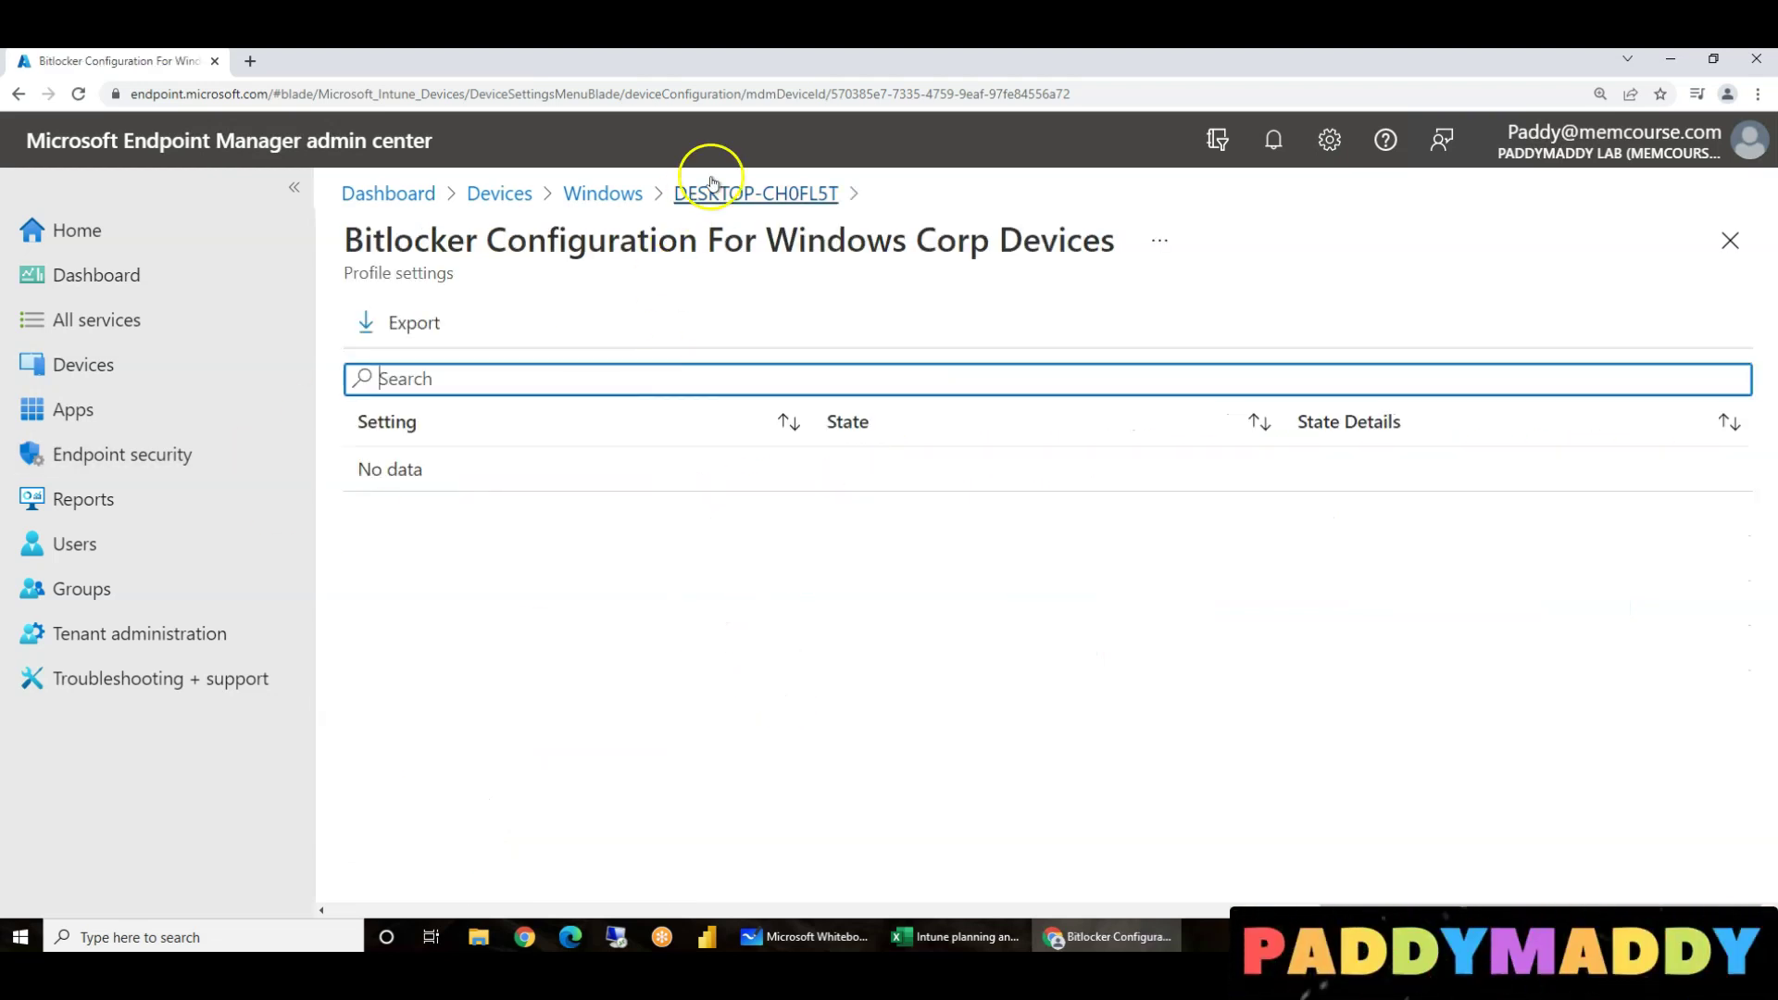
{"action": "left_click", "coordinate": [709, 192]}
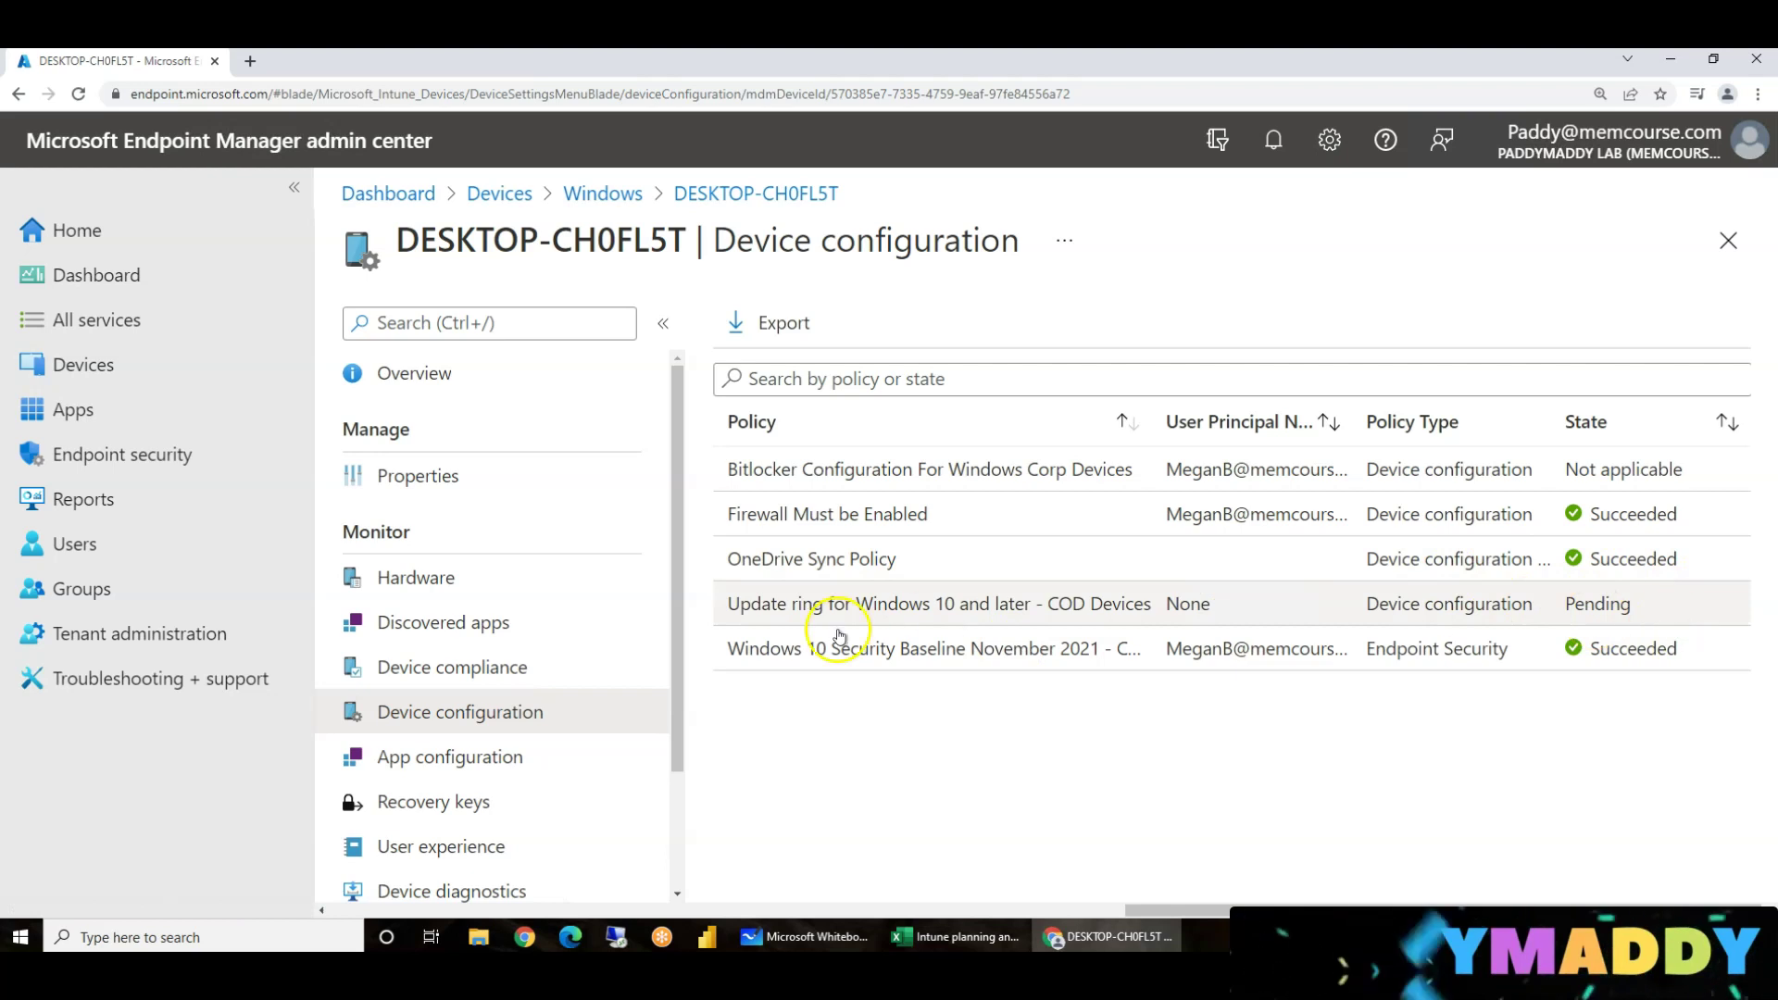
Check the profile settings of Update ring for Windows 10 and later - COD Devices, then return to the Windows devices.
{"action": "left_click_drag", "start_coordinate": [776, 611], "coordinate": [1532, 608]}
{"action": "left_click", "coordinate": [878, 600]}
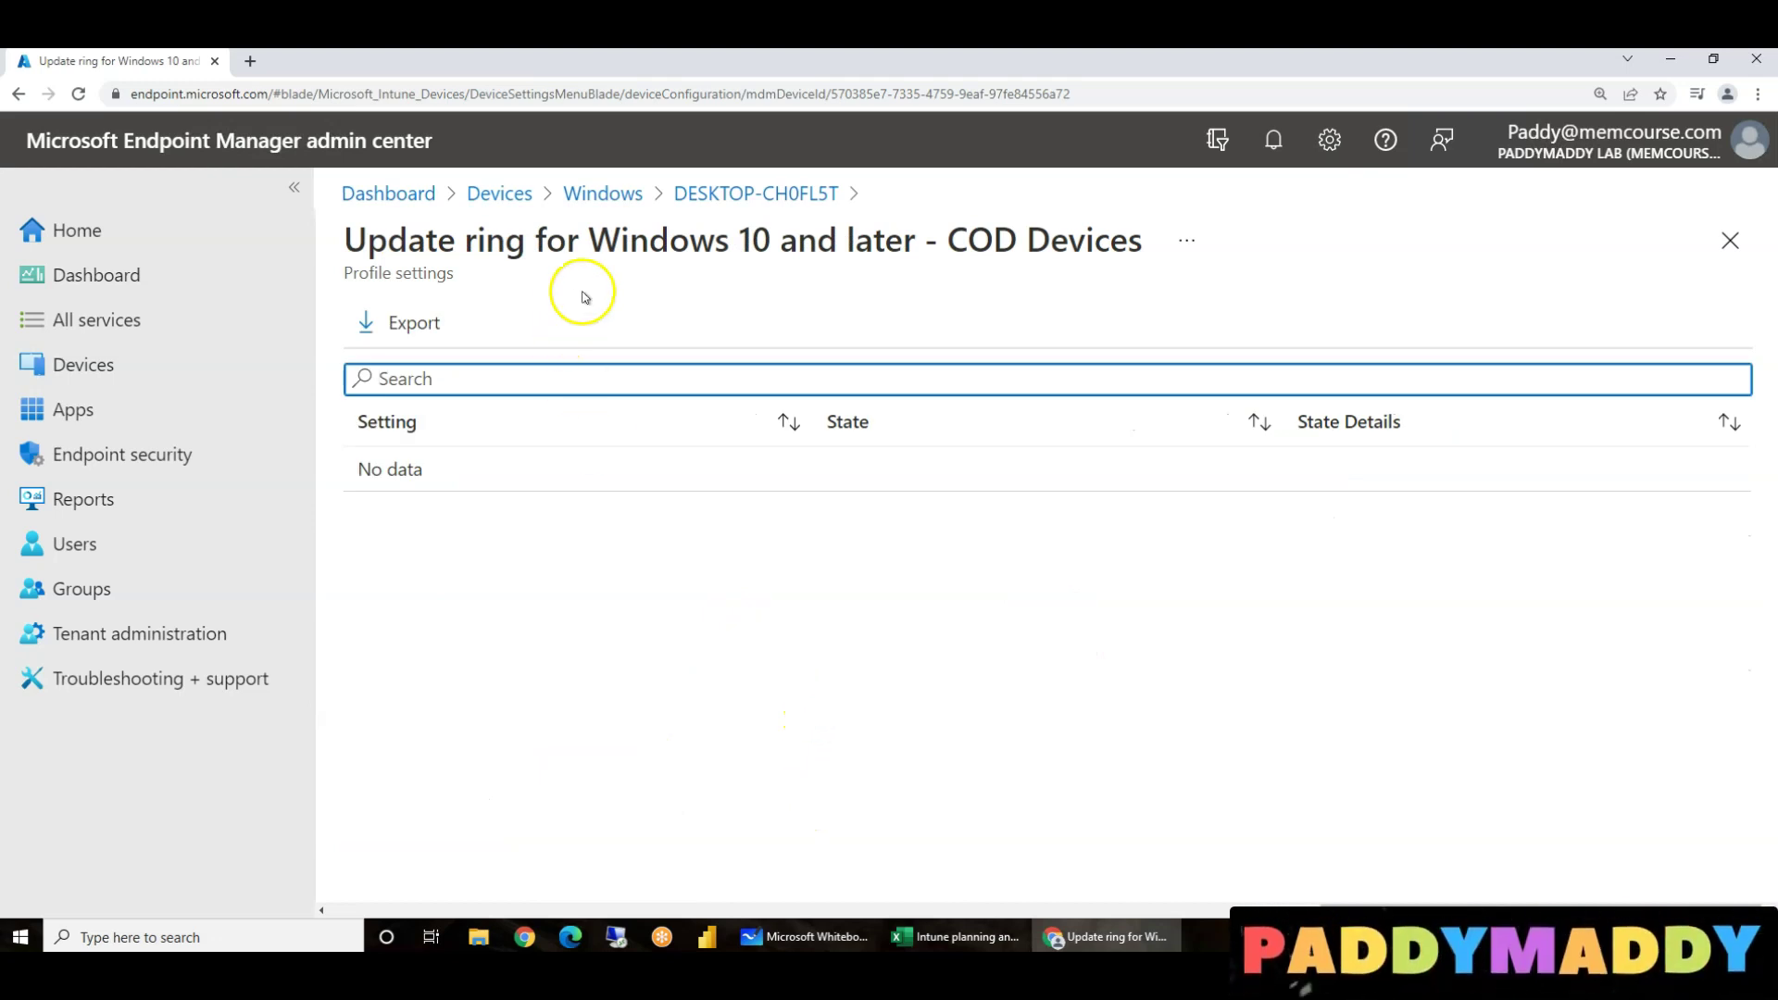
{"action": "left_click", "coordinate": [697, 191]}
{"action": "left_click", "coordinate": [603, 191]}
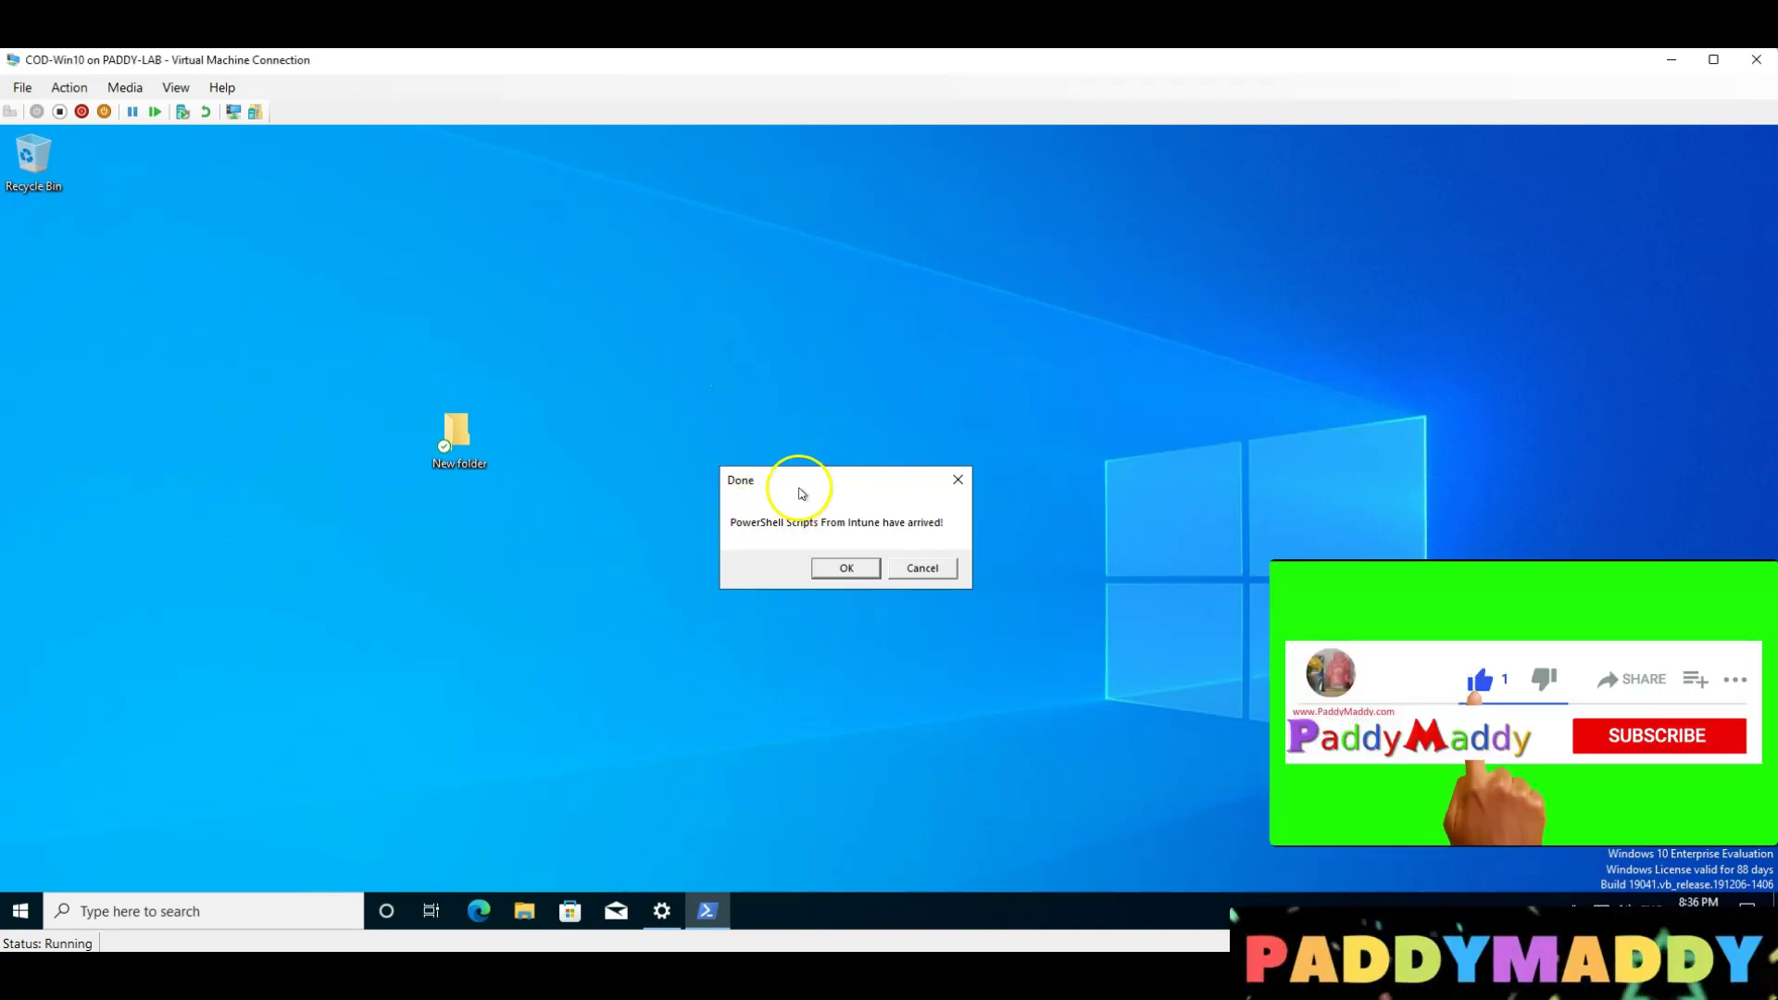
Dismiss the PowerShell script message on the COD-Win10 machine and sync the device from its Azure AD account's management info.
{"action": "left_click_drag", "start_coordinate": [799, 479], "coordinate": [715, 405]}
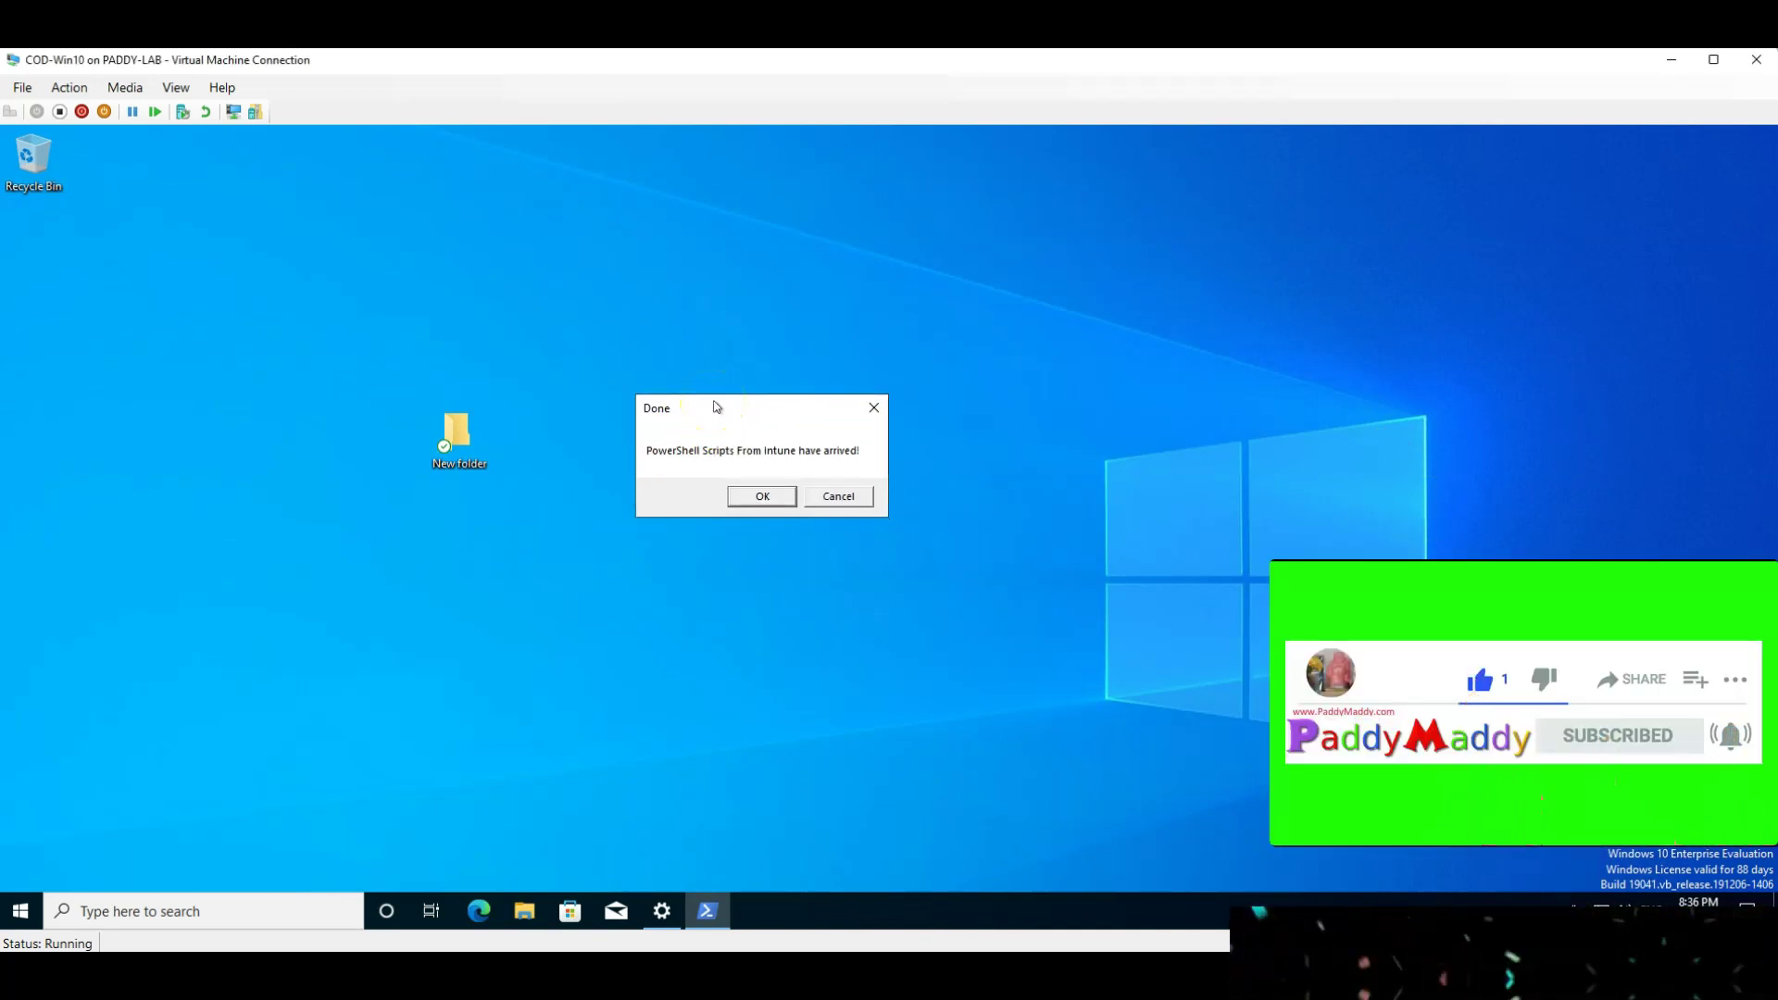
{"action": "left_click", "coordinate": [762, 498]}
{"action": "left_click", "coordinate": [662, 908]}
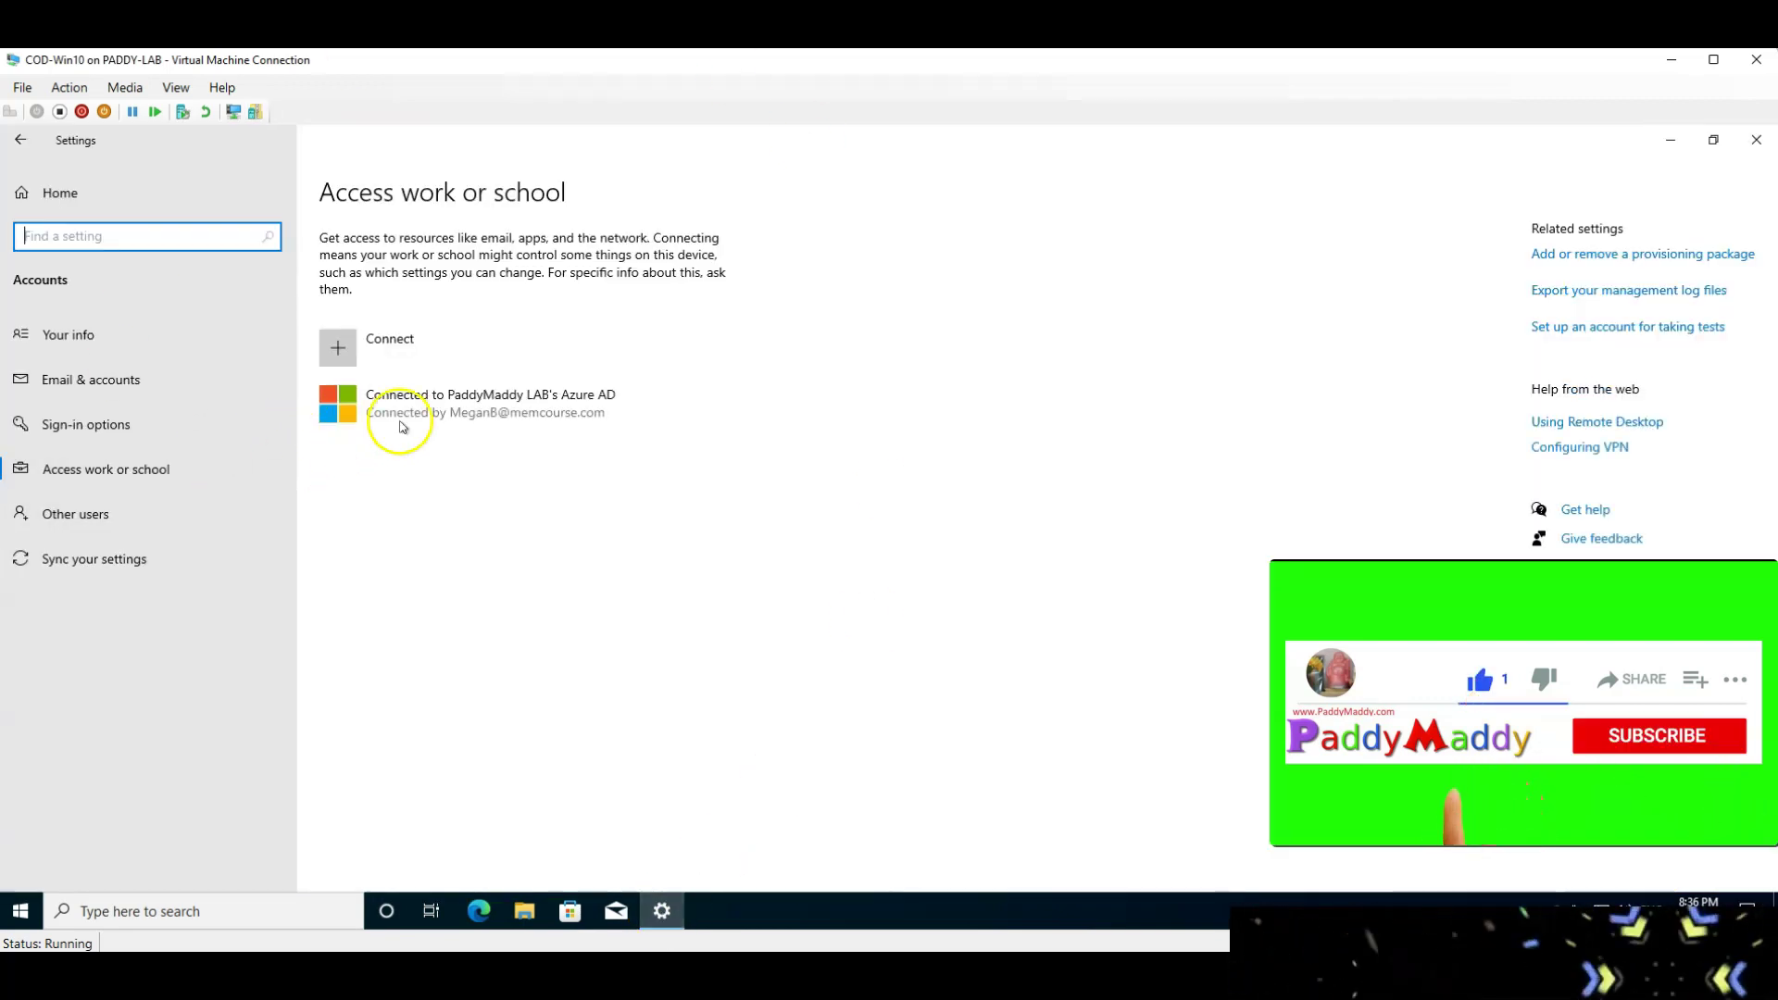
{"action": "left_click", "coordinate": [398, 418]}
{"action": "scroll", "coordinate": [95, 607], "scroll_direction": "down", "scroll_amount": 5}
{"action": "left_click", "coordinate": [58, 688]}
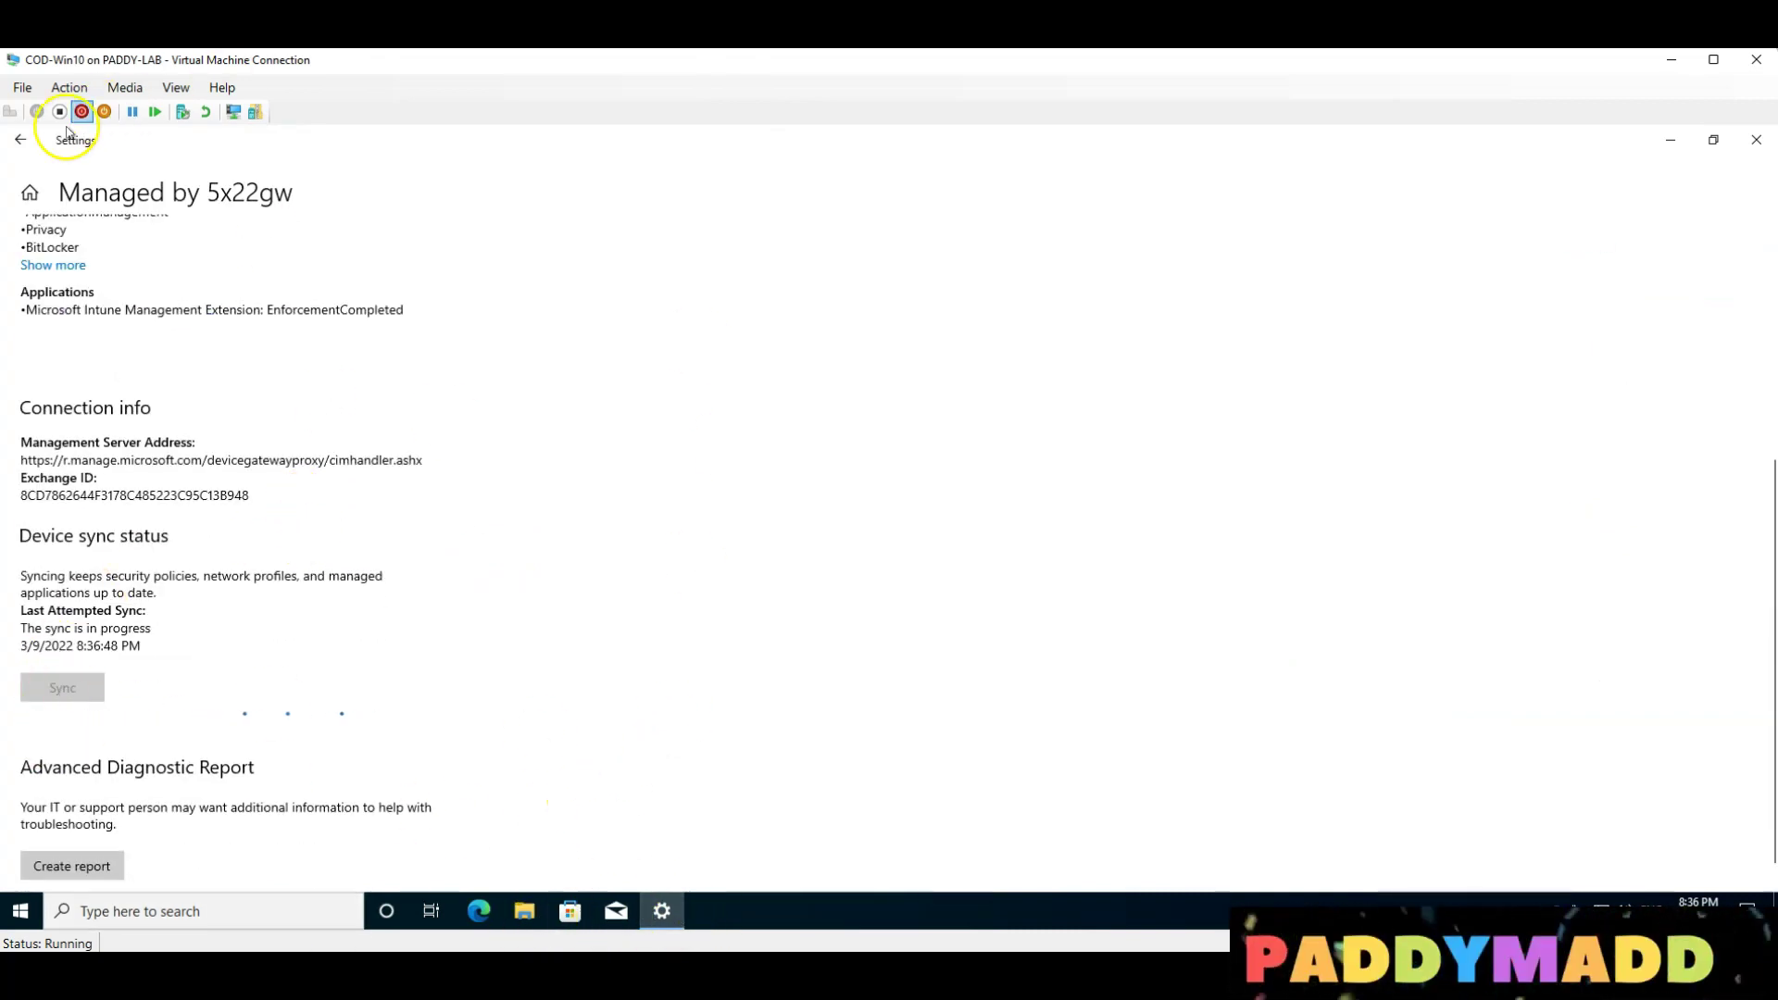
Return from the work account info and reopen the Windows Update page on the COD-Win10 machine.
{"action": "left_click", "coordinate": [22, 142]}
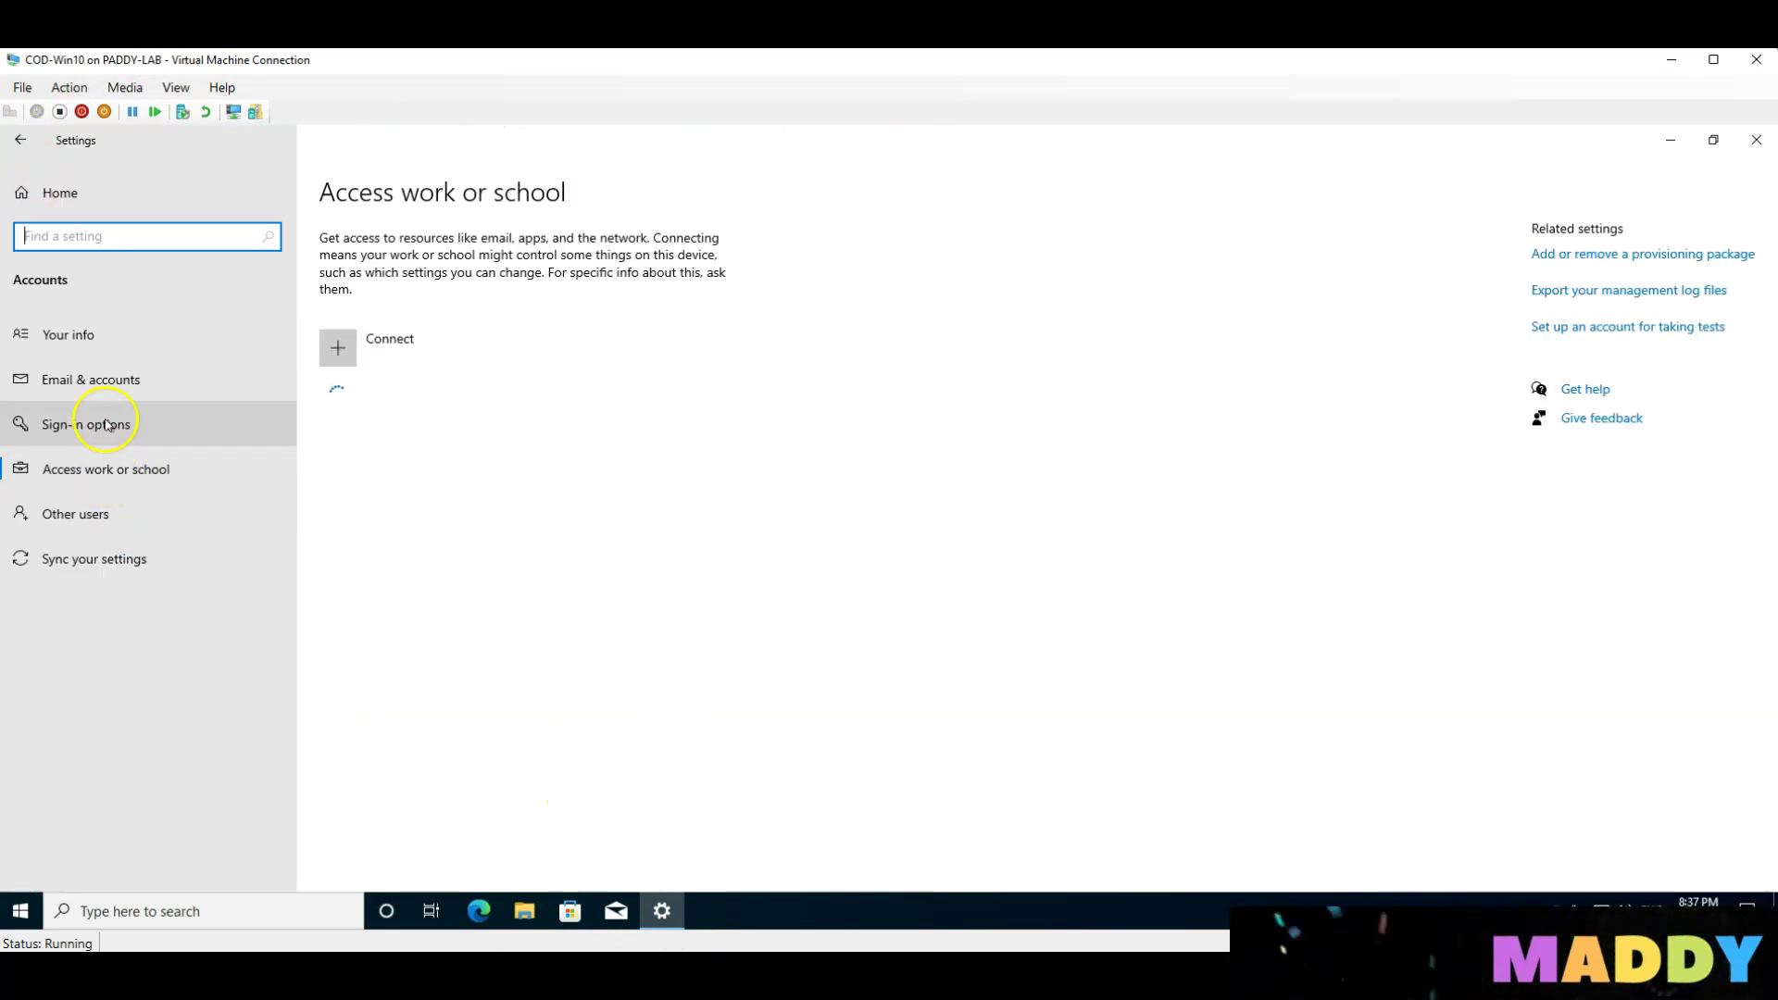
{"action": "left_click", "coordinate": [107, 469]}
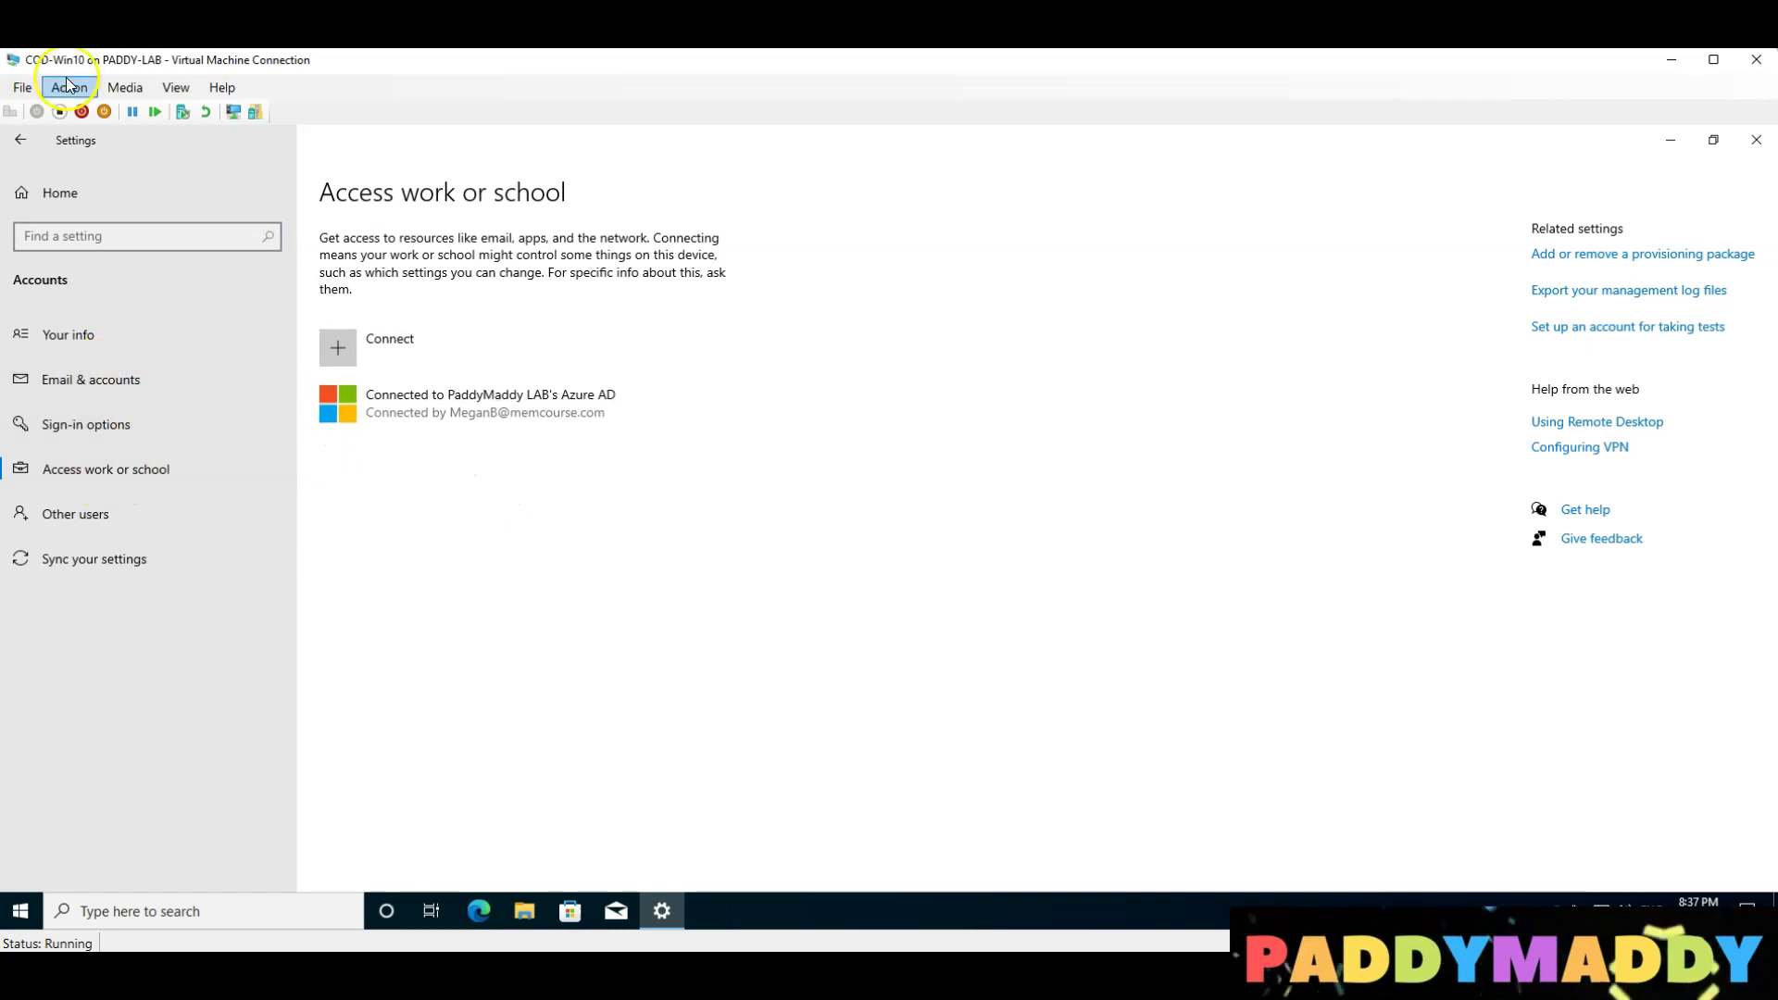
{"action": "left_click", "coordinate": [21, 140]}
{"action": "left_click", "coordinate": [841, 548]}
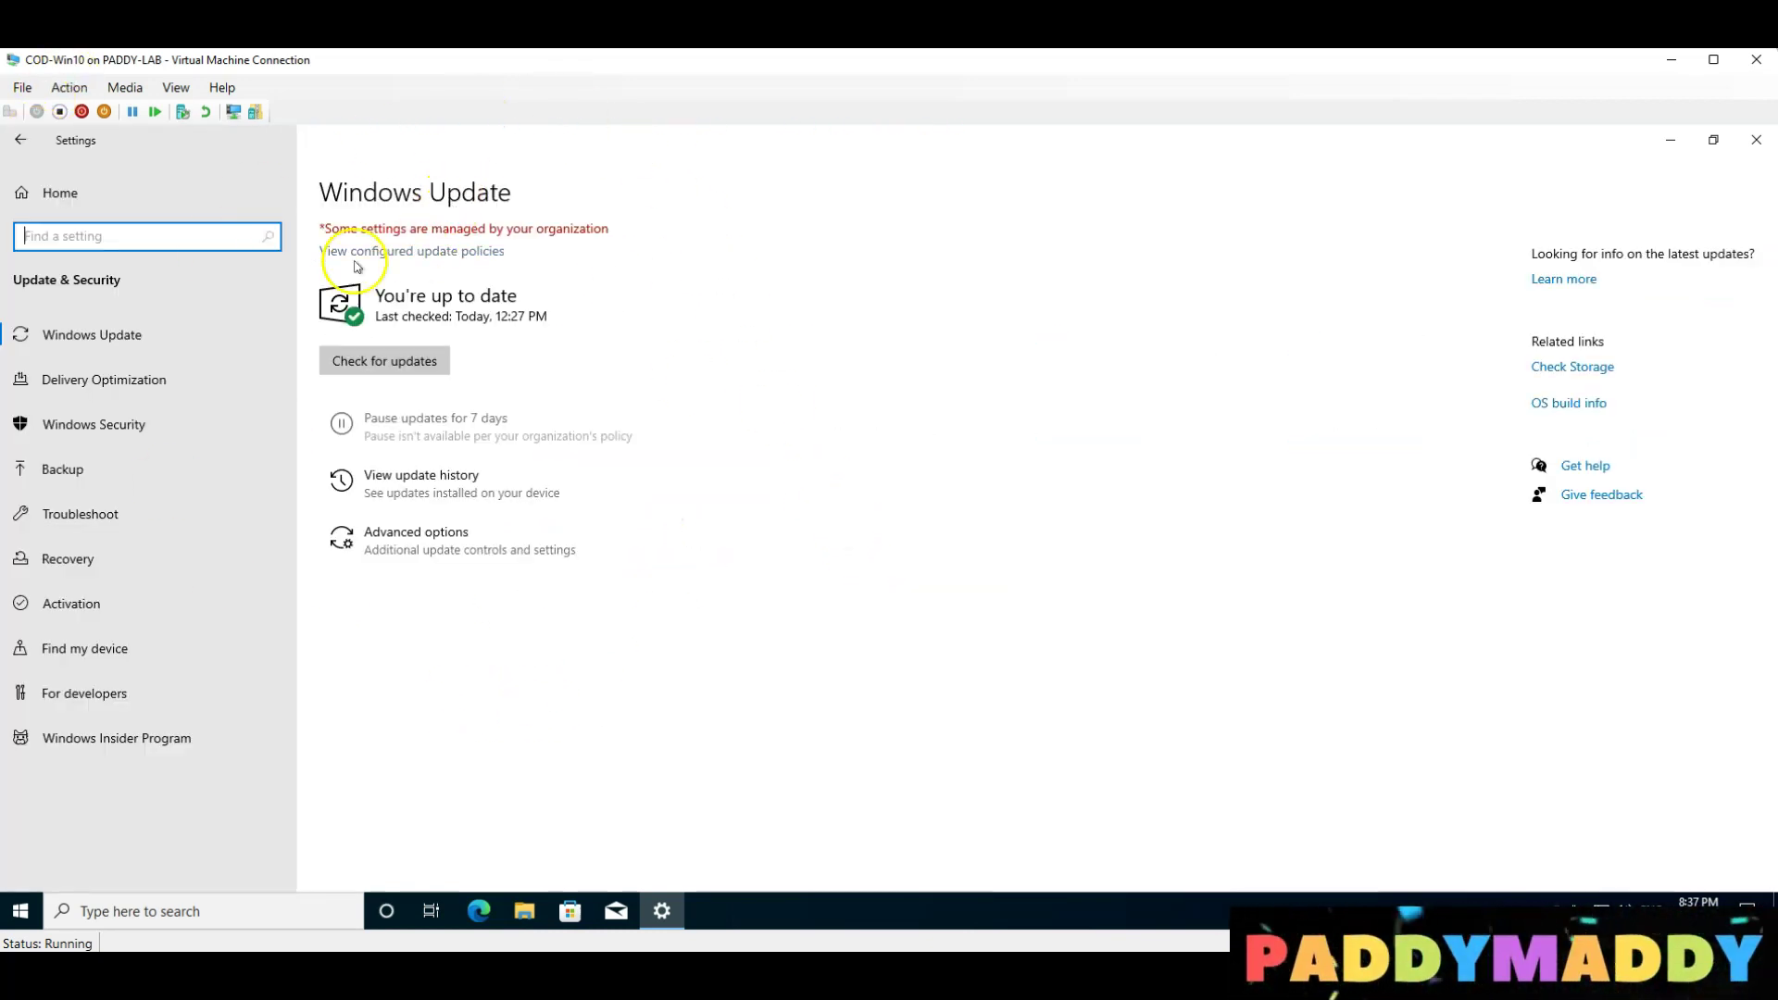
Review the update policies configured on the device and check for Windows updates.
{"action": "left_click", "coordinate": [474, 263]}
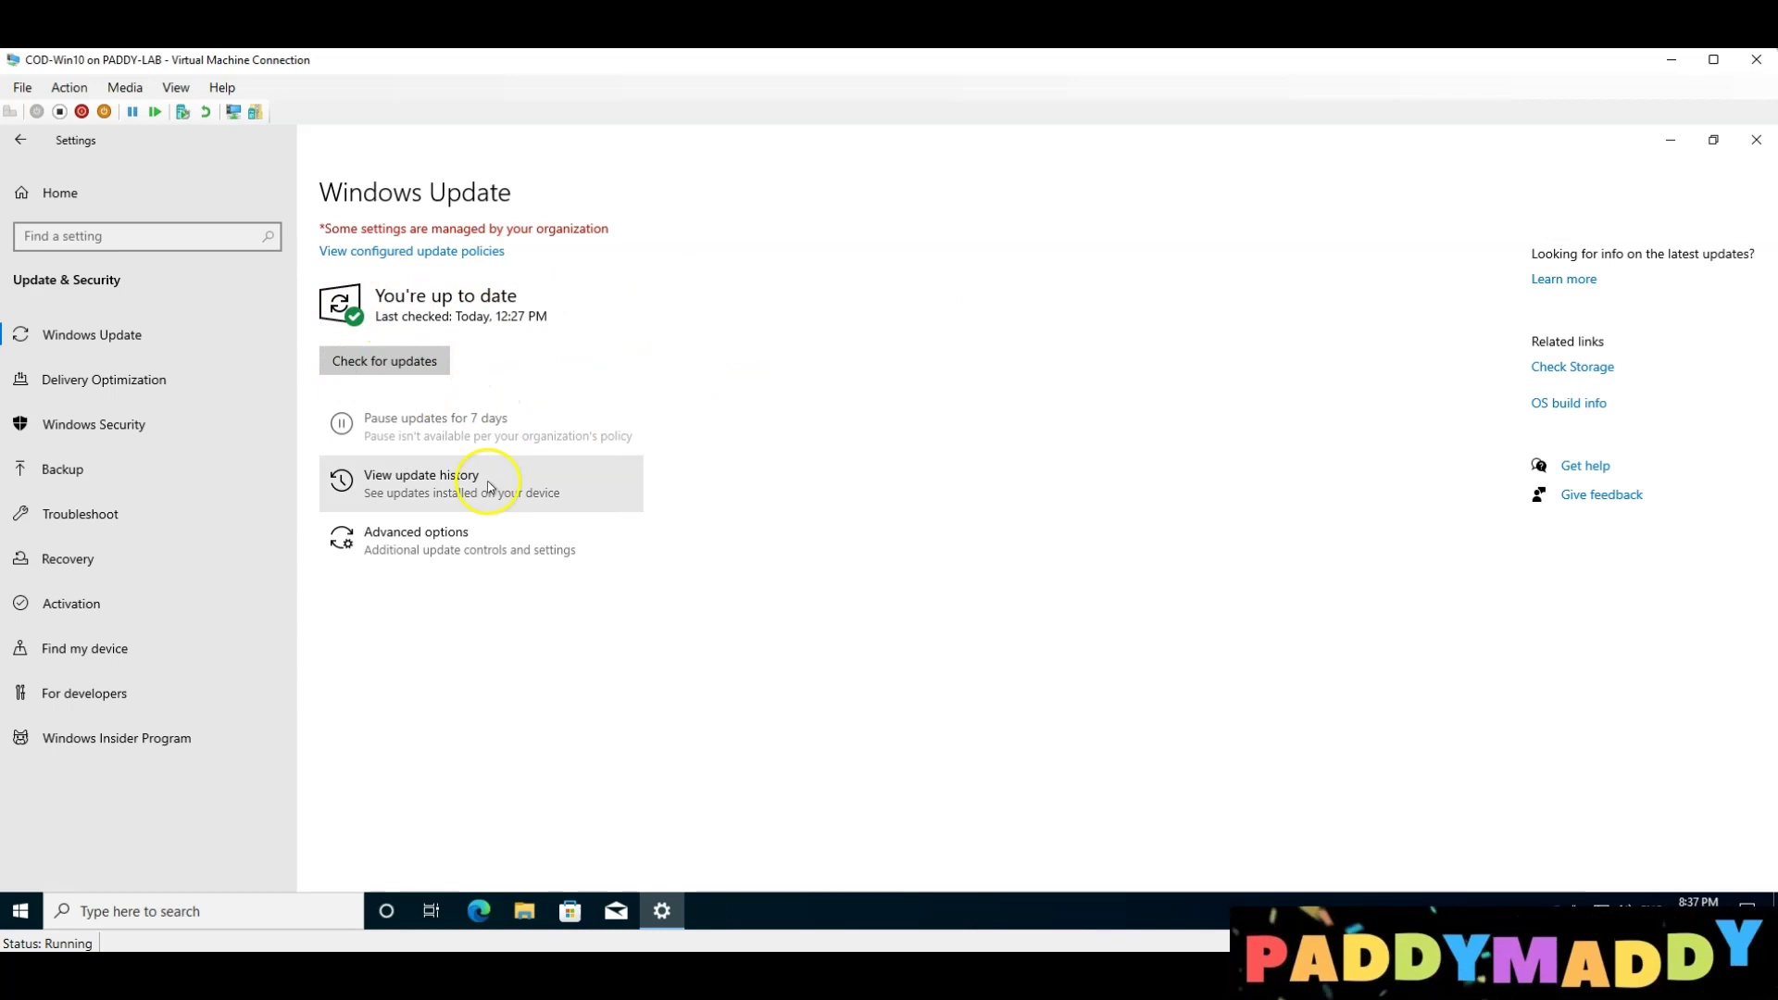
{"action": "left_click", "coordinate": [426, 264]}
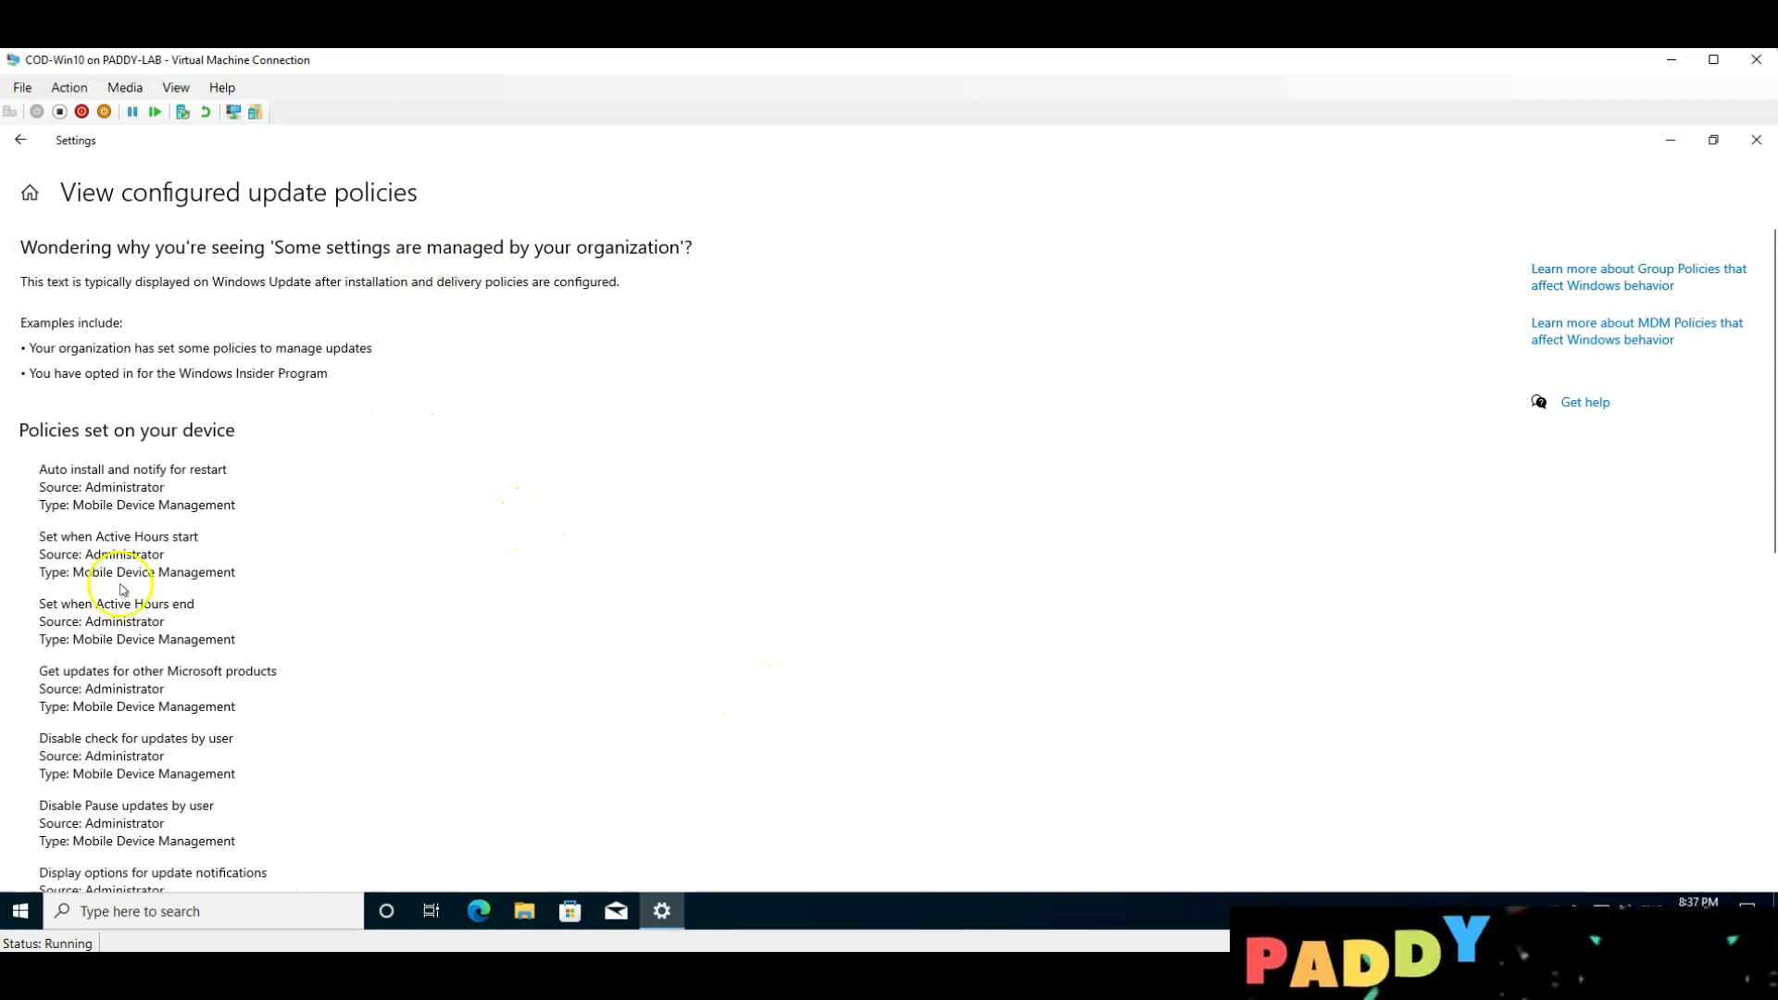
{"action": "scroll", "coordinate": [194, 757], "scroll_direction": "down", "scroll_amount": 7}
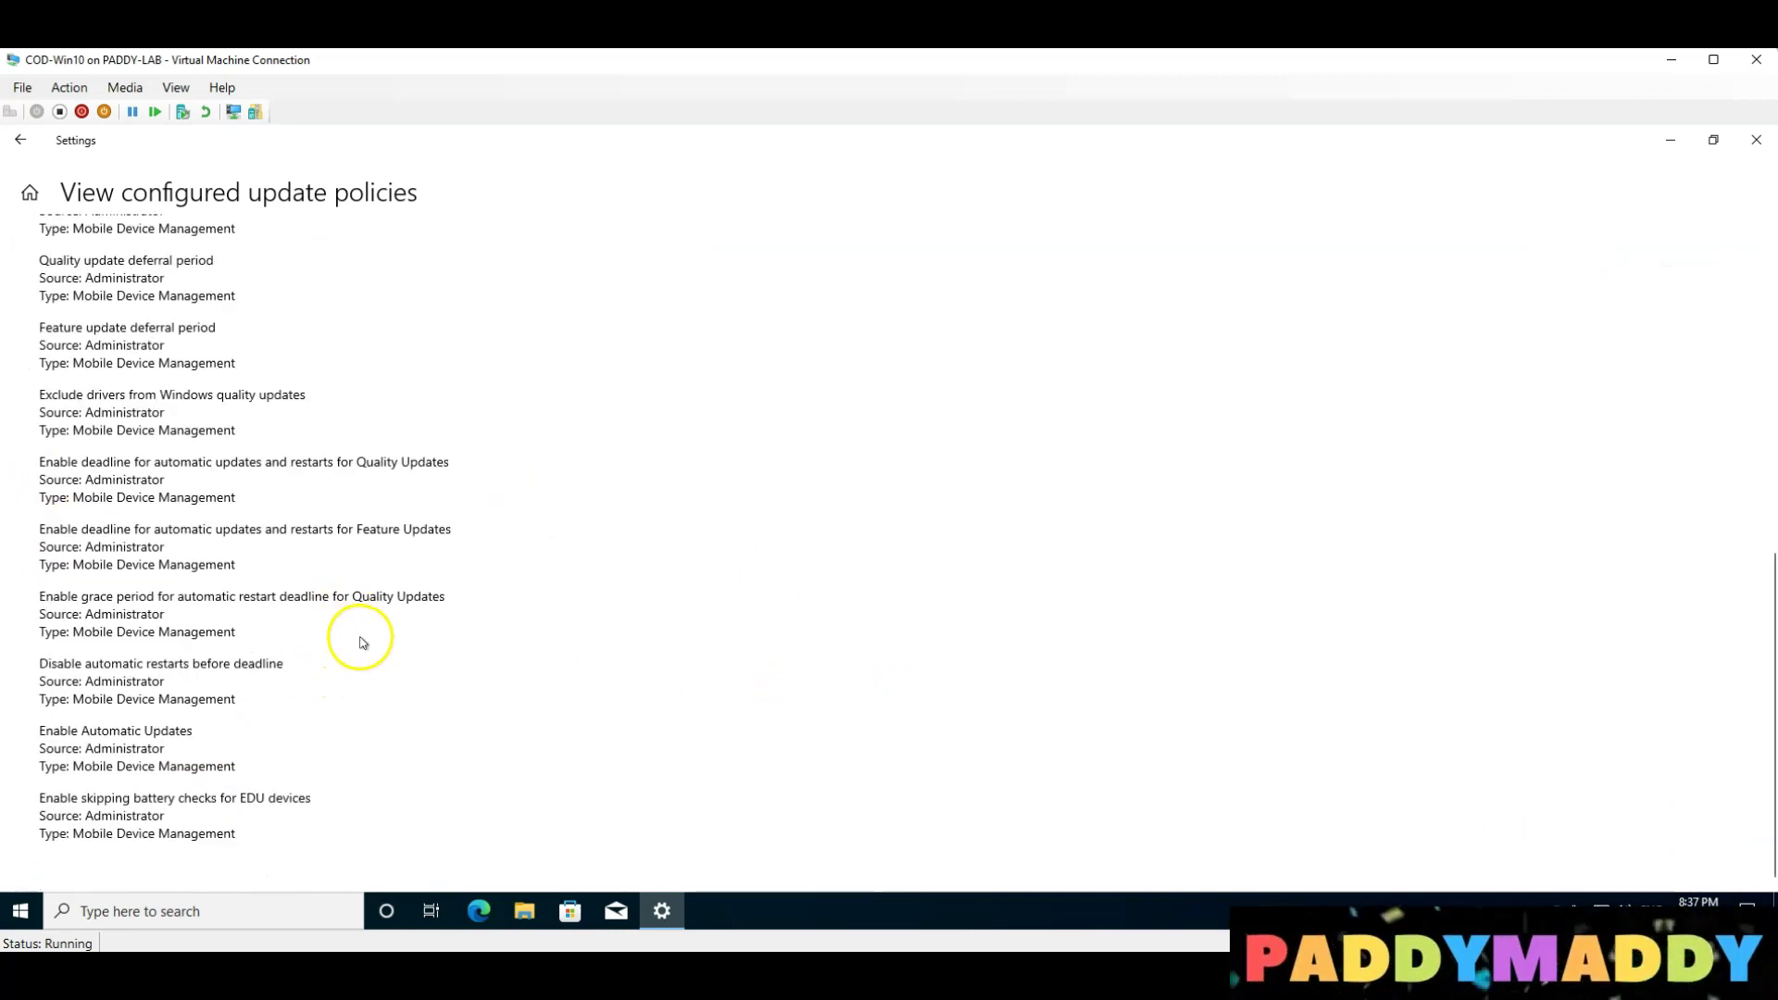
{"action": "scroll", "coordinate": [363, 643], "scroll_direction": "up", "scroll_amount": 7}
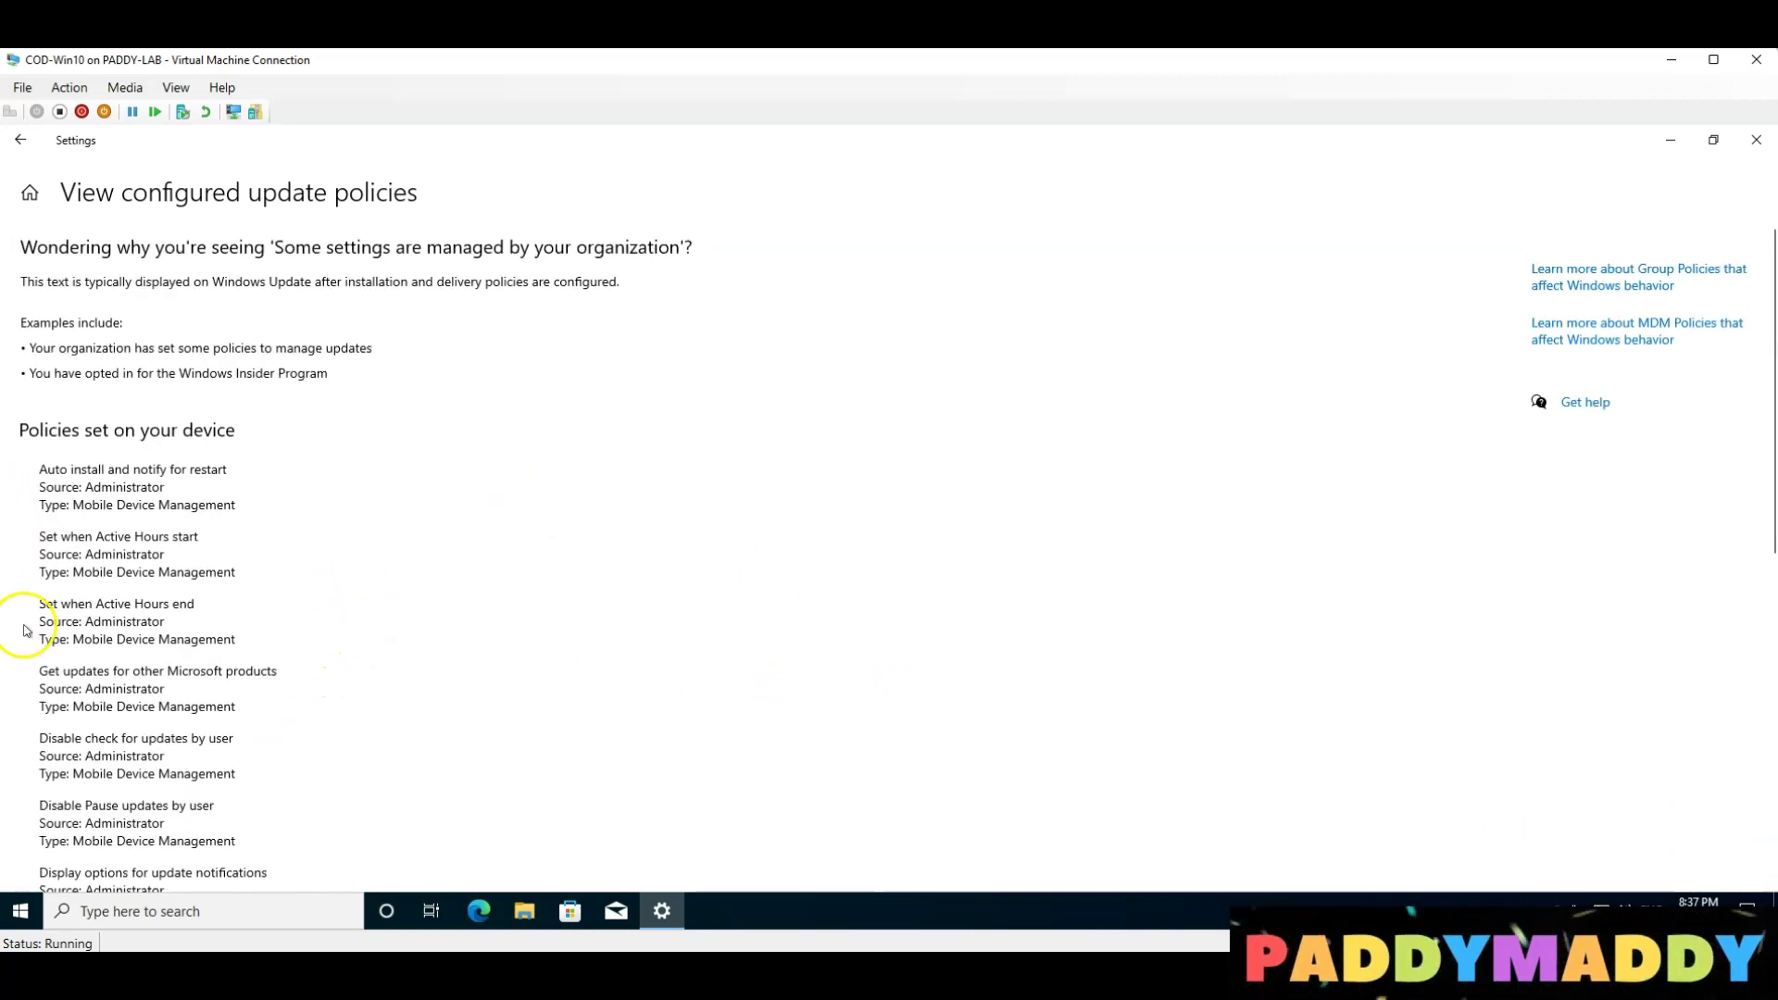
{"action": "scroll", "coordinate": [91, 556], "scroll_direction": "down", "scroll_amount": 1}
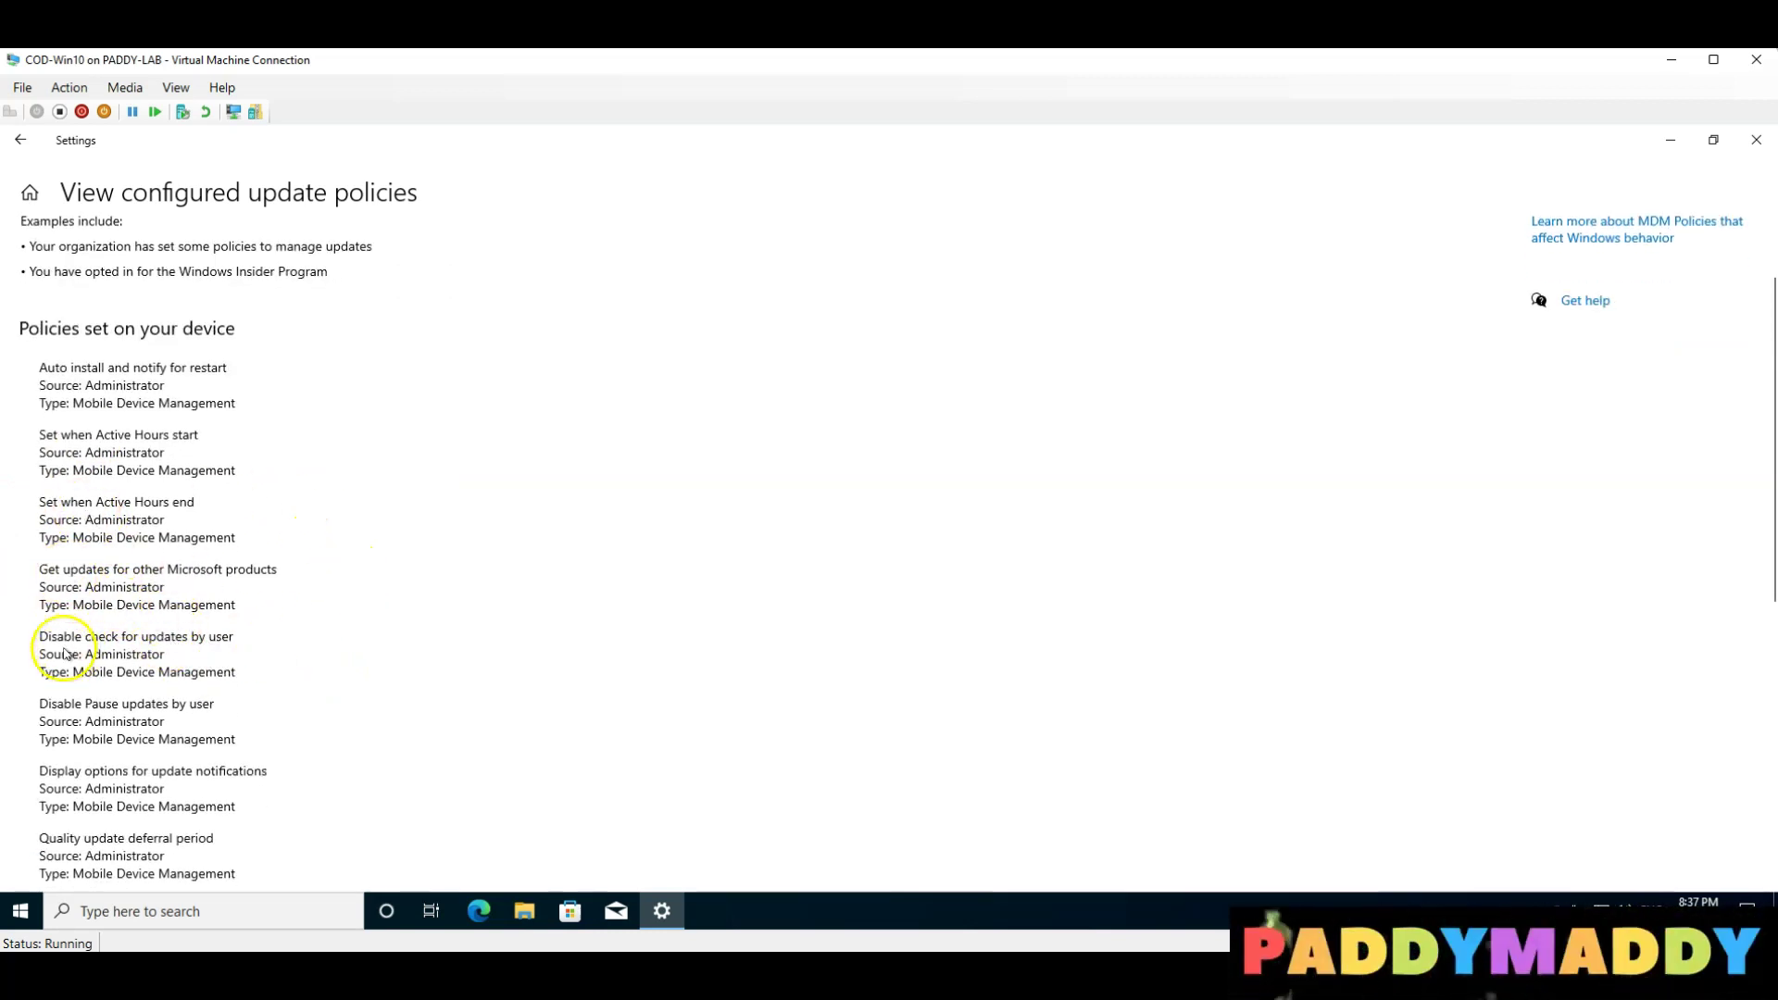
{"action": "left_click", "coordinate": [20, 140]}
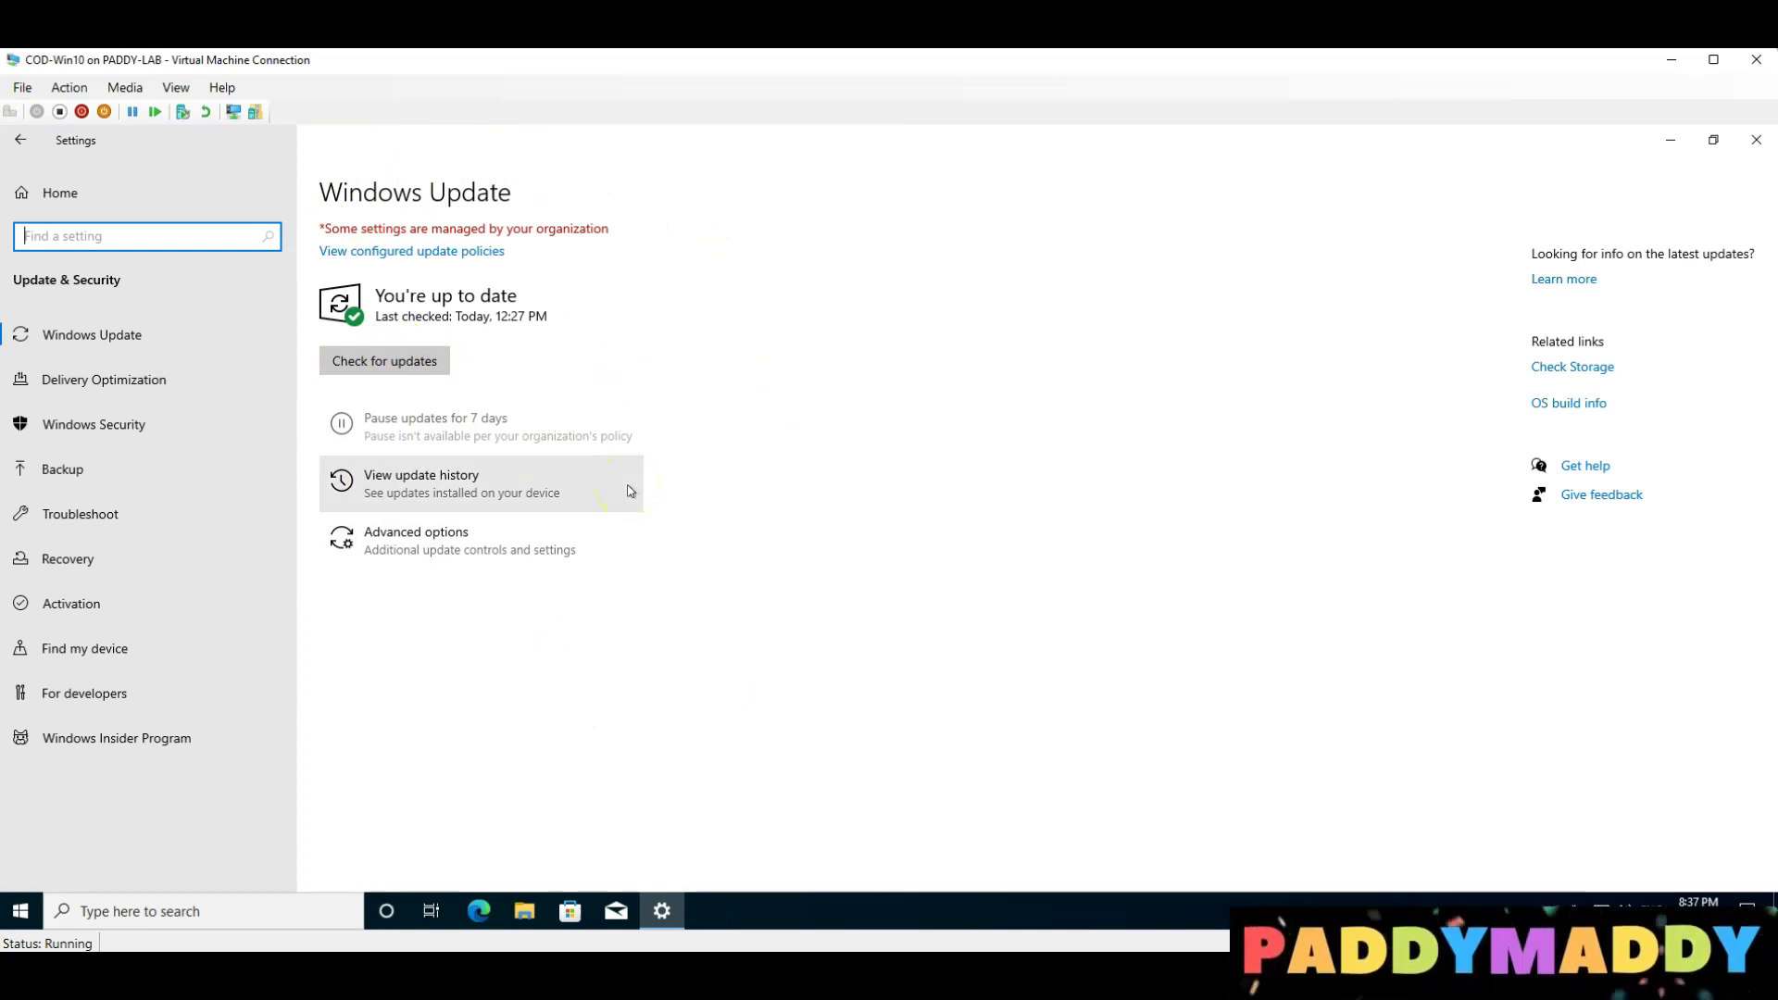
{"action": "left_click", "coordinate": [410, 361]}
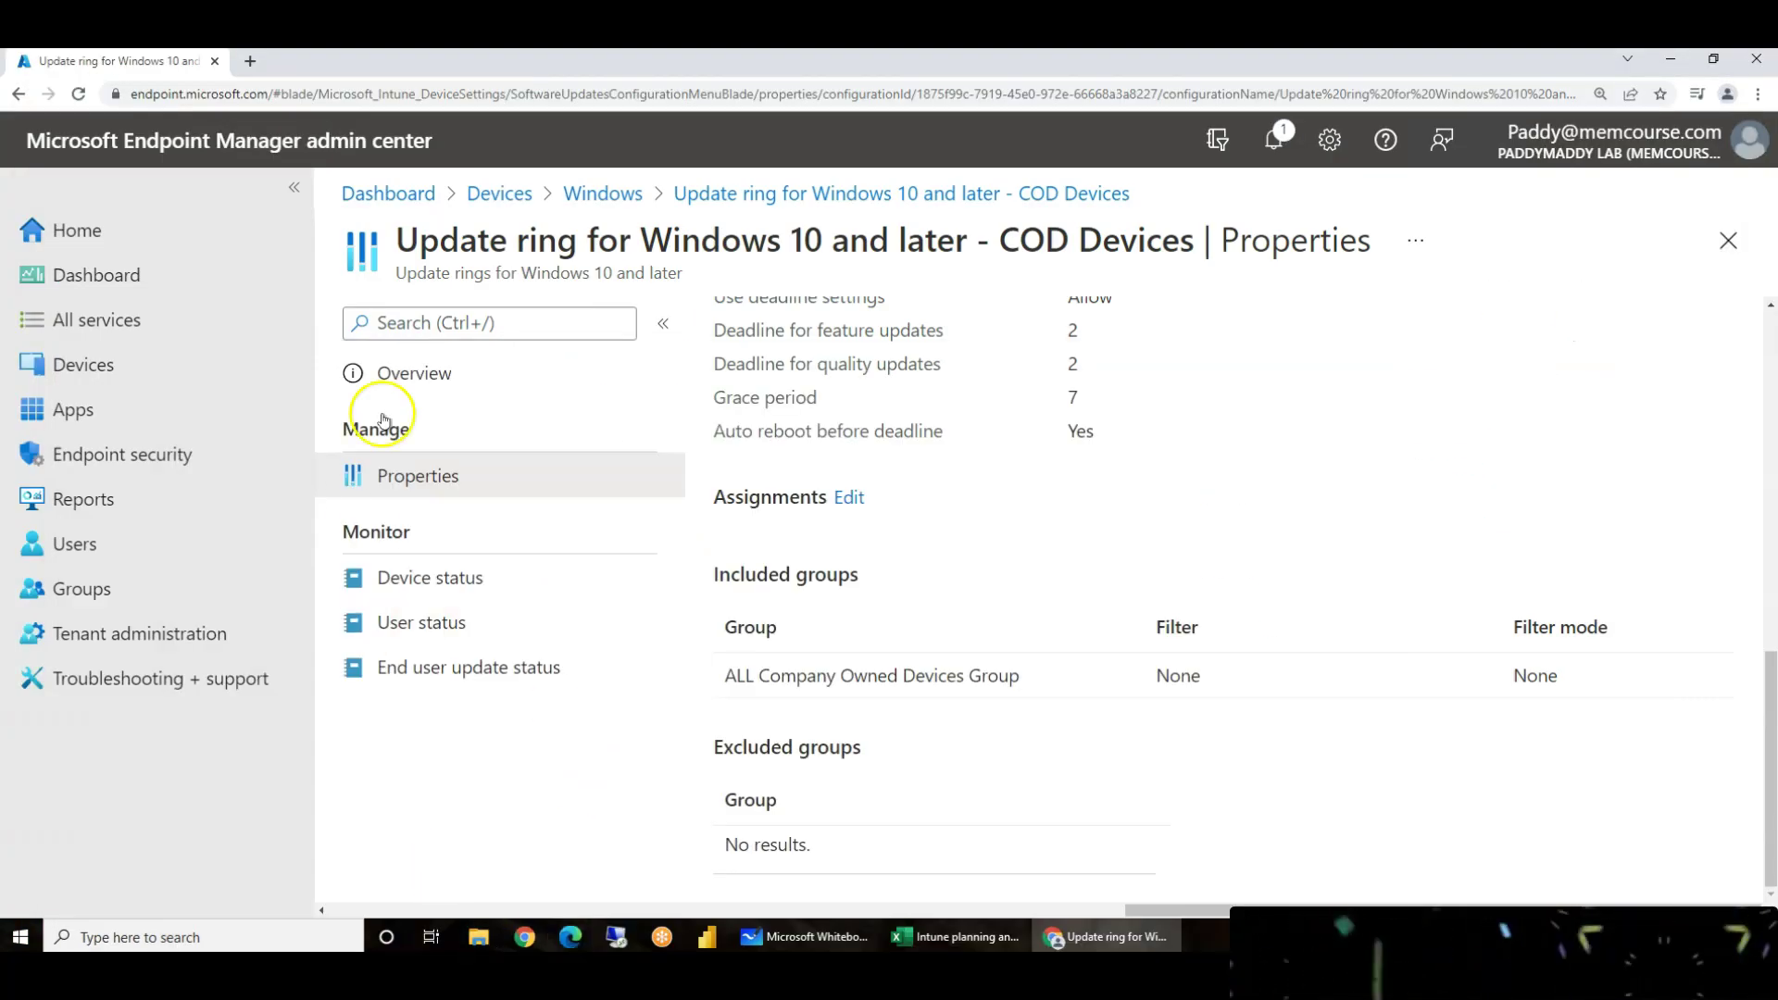
Examine the overview, device status and user status of the COD Devices update ring in the Endpoint Manager admin center.
{"action": "left_click", "coordinate": [413, 375]}
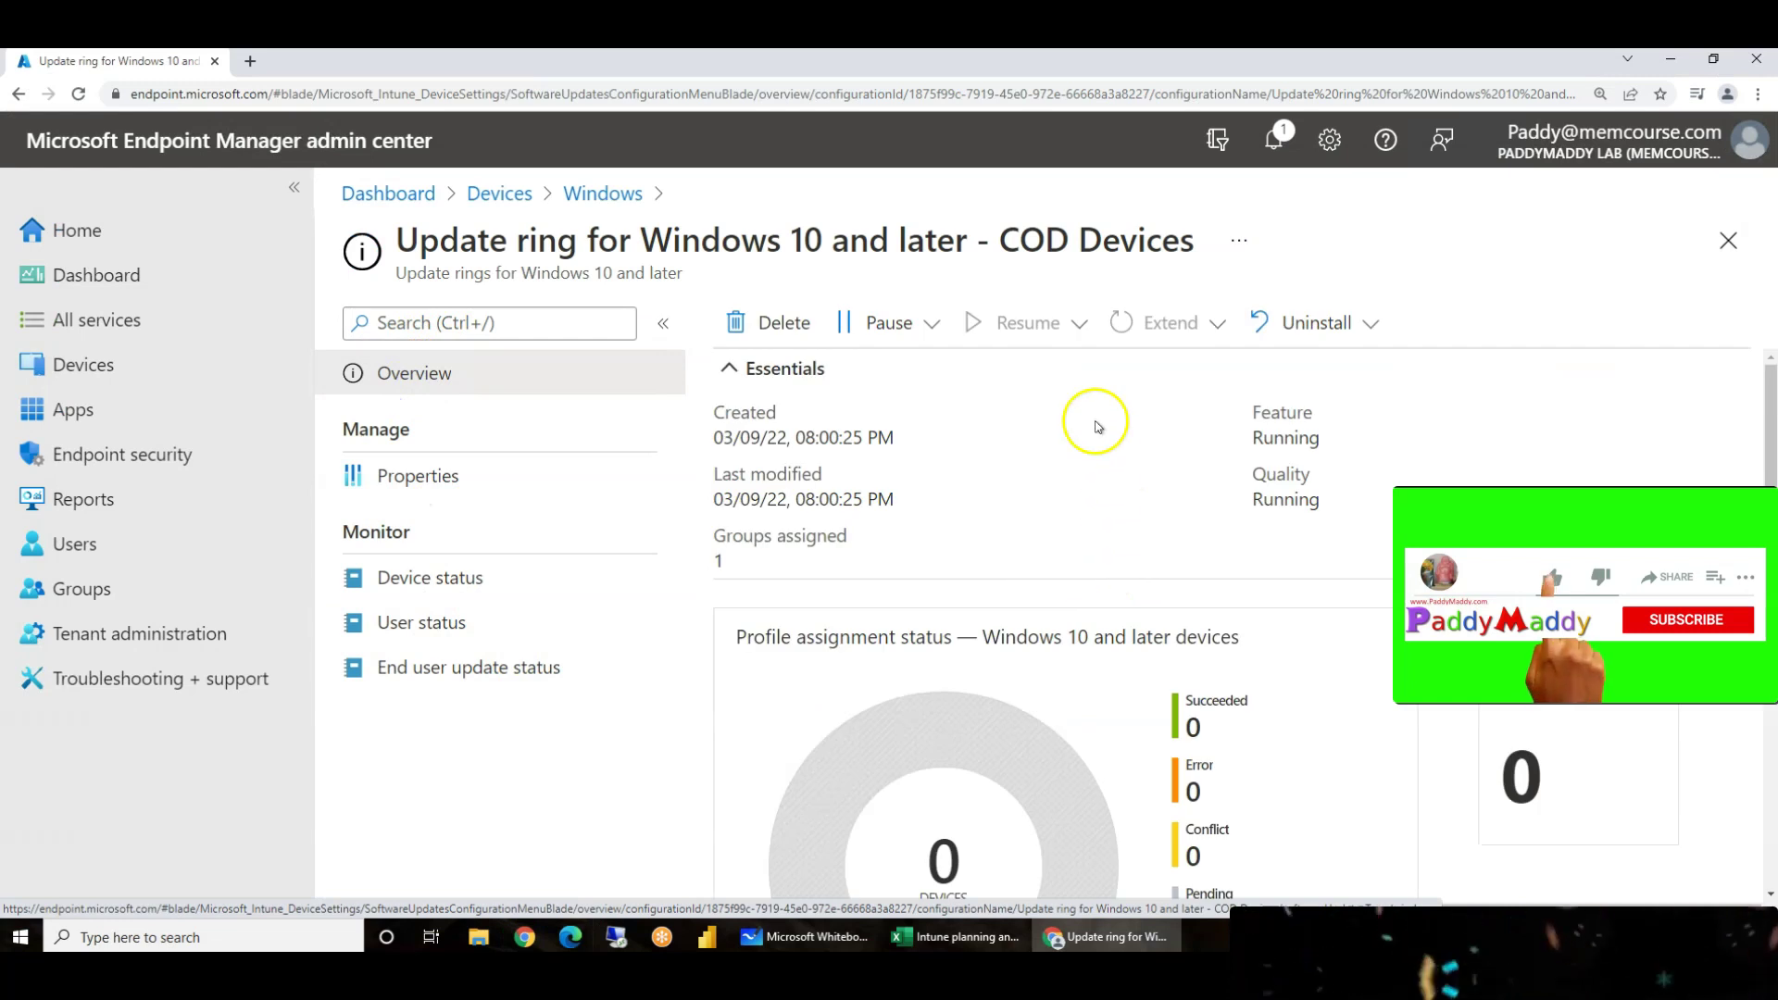
{"action": "scroll", "coordinate": [1075, 449], "scroll_direction": "down", "scroll_amount": 3}
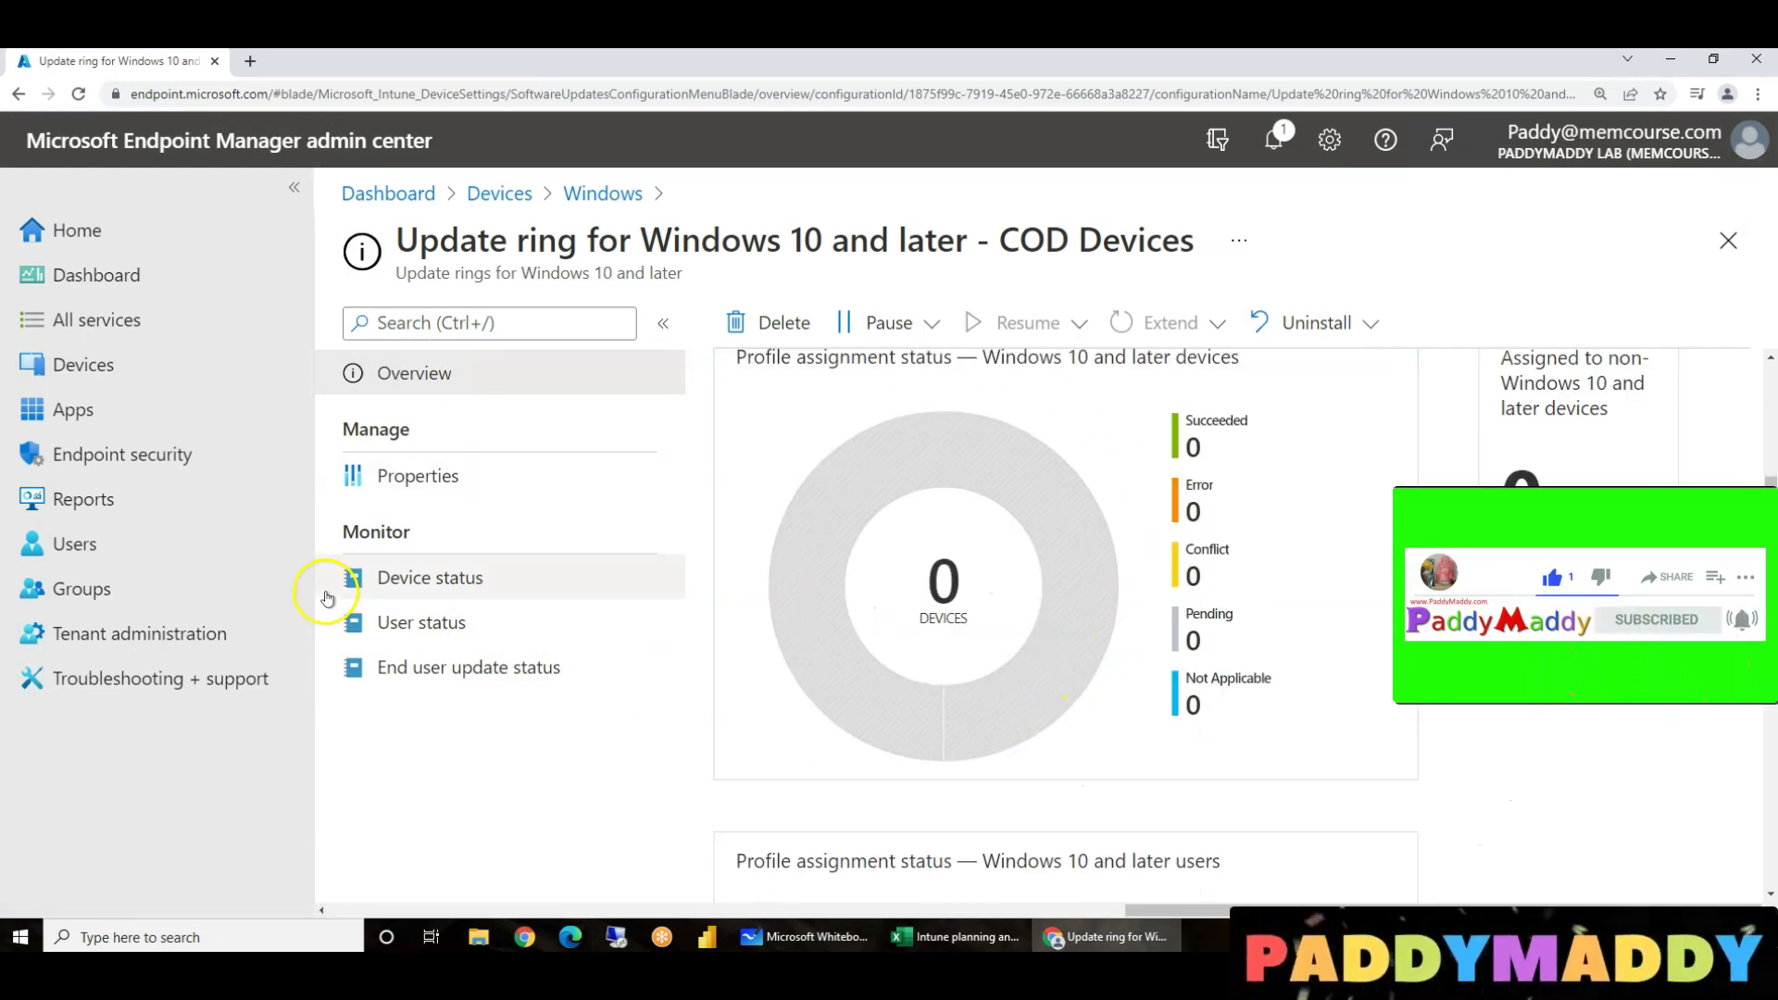
{"action": "left_click", "coordinate": [477, 582]}
{"action": "left_click", "coordinate": [480, 633]}
{"action": "left_click", "coordinate": [472, 577]}
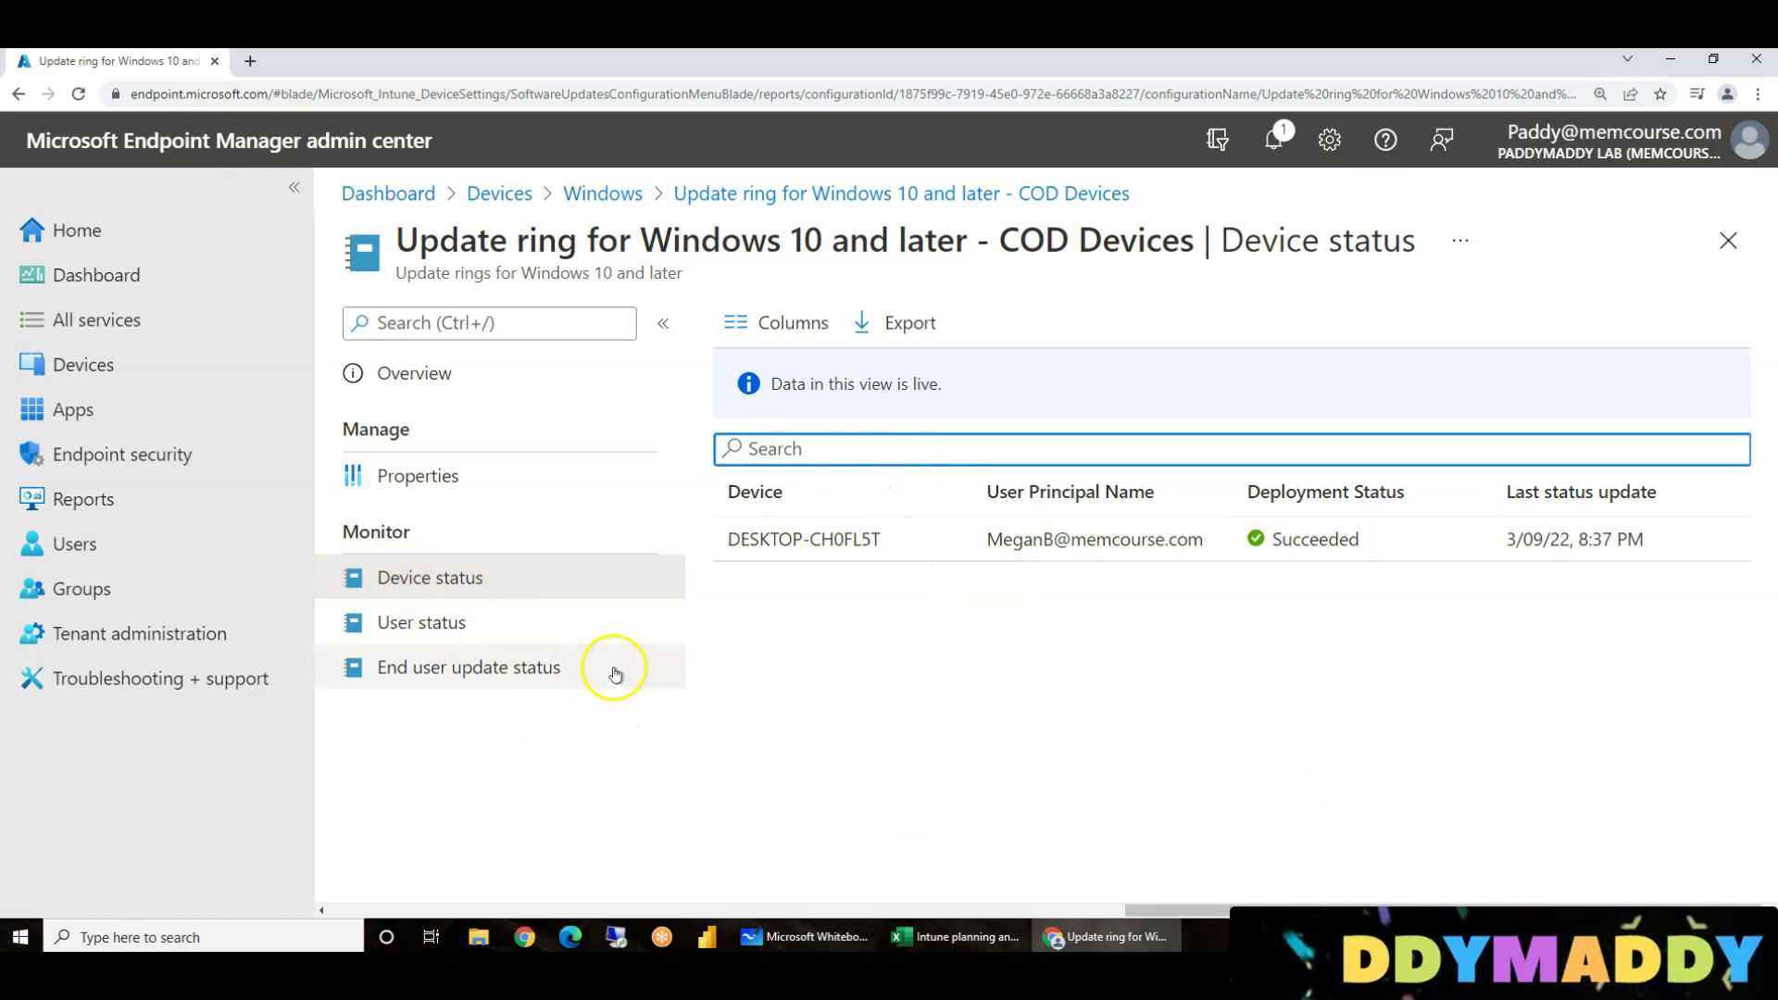
{"action": "left_click", "coordinate": [464, 375]}
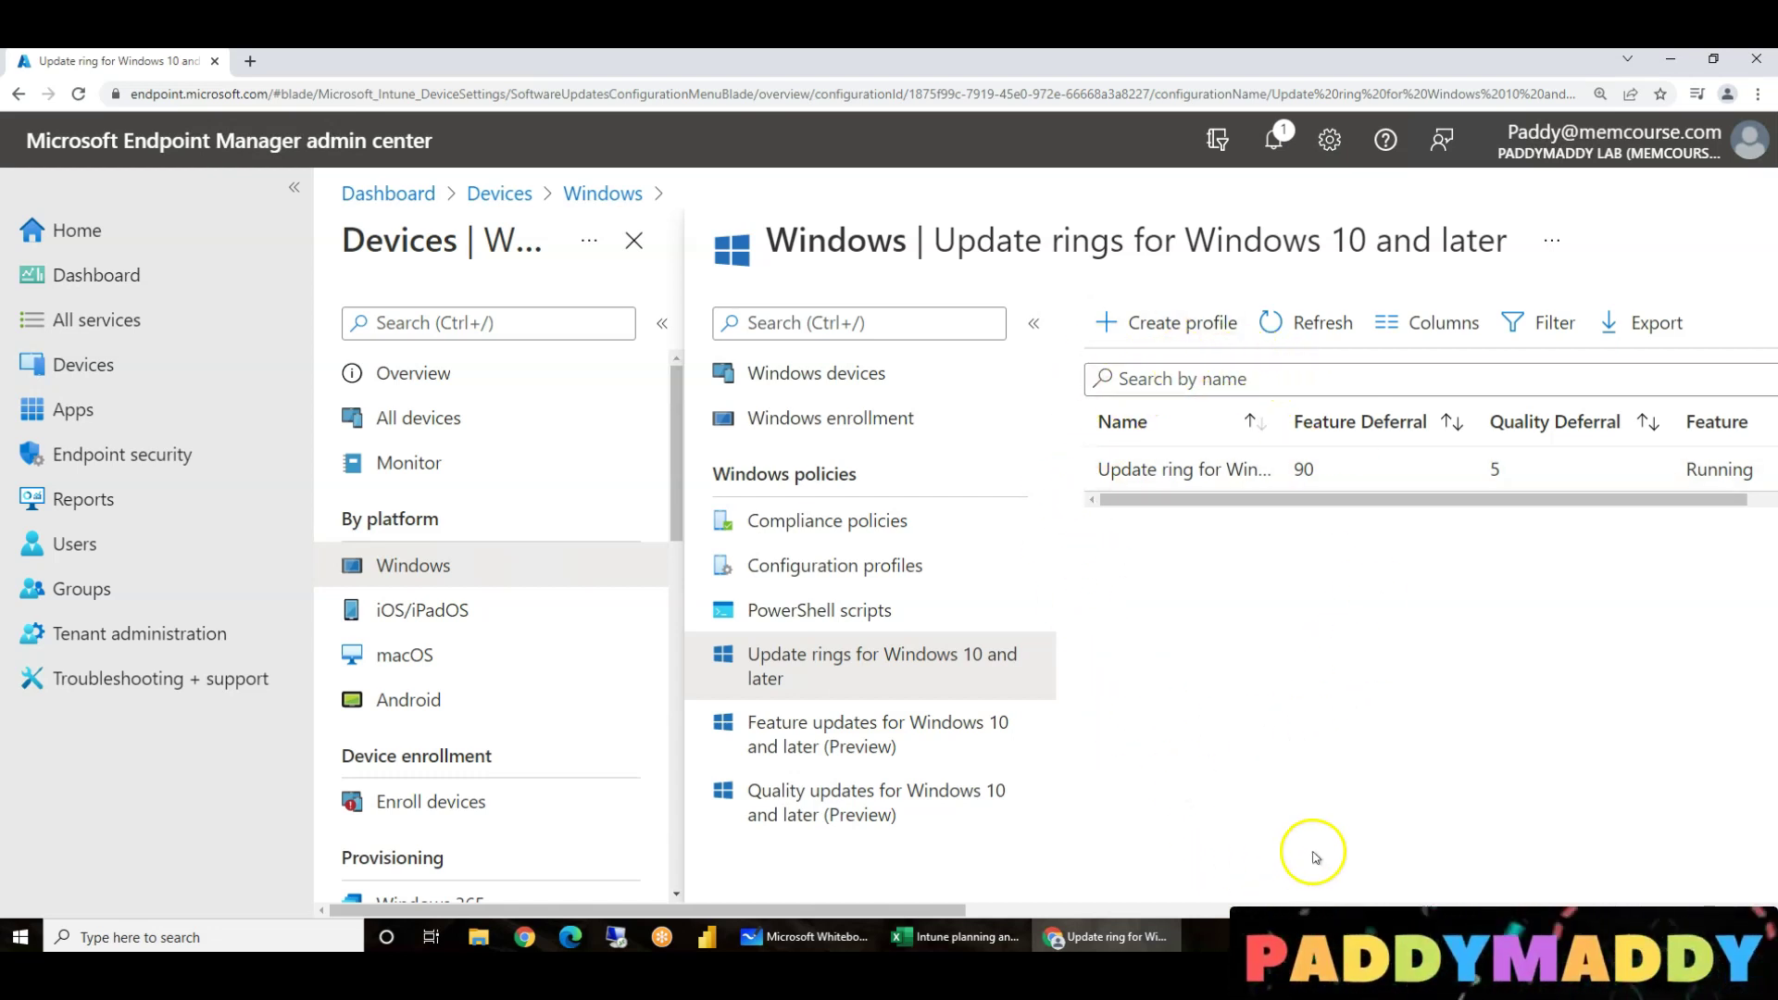
Switch to the Intune planning workbook in Excel and review the Update Rings for Windows 10 and later - COD table.
{"action": "left_click", "coordinate": [954, 936]}
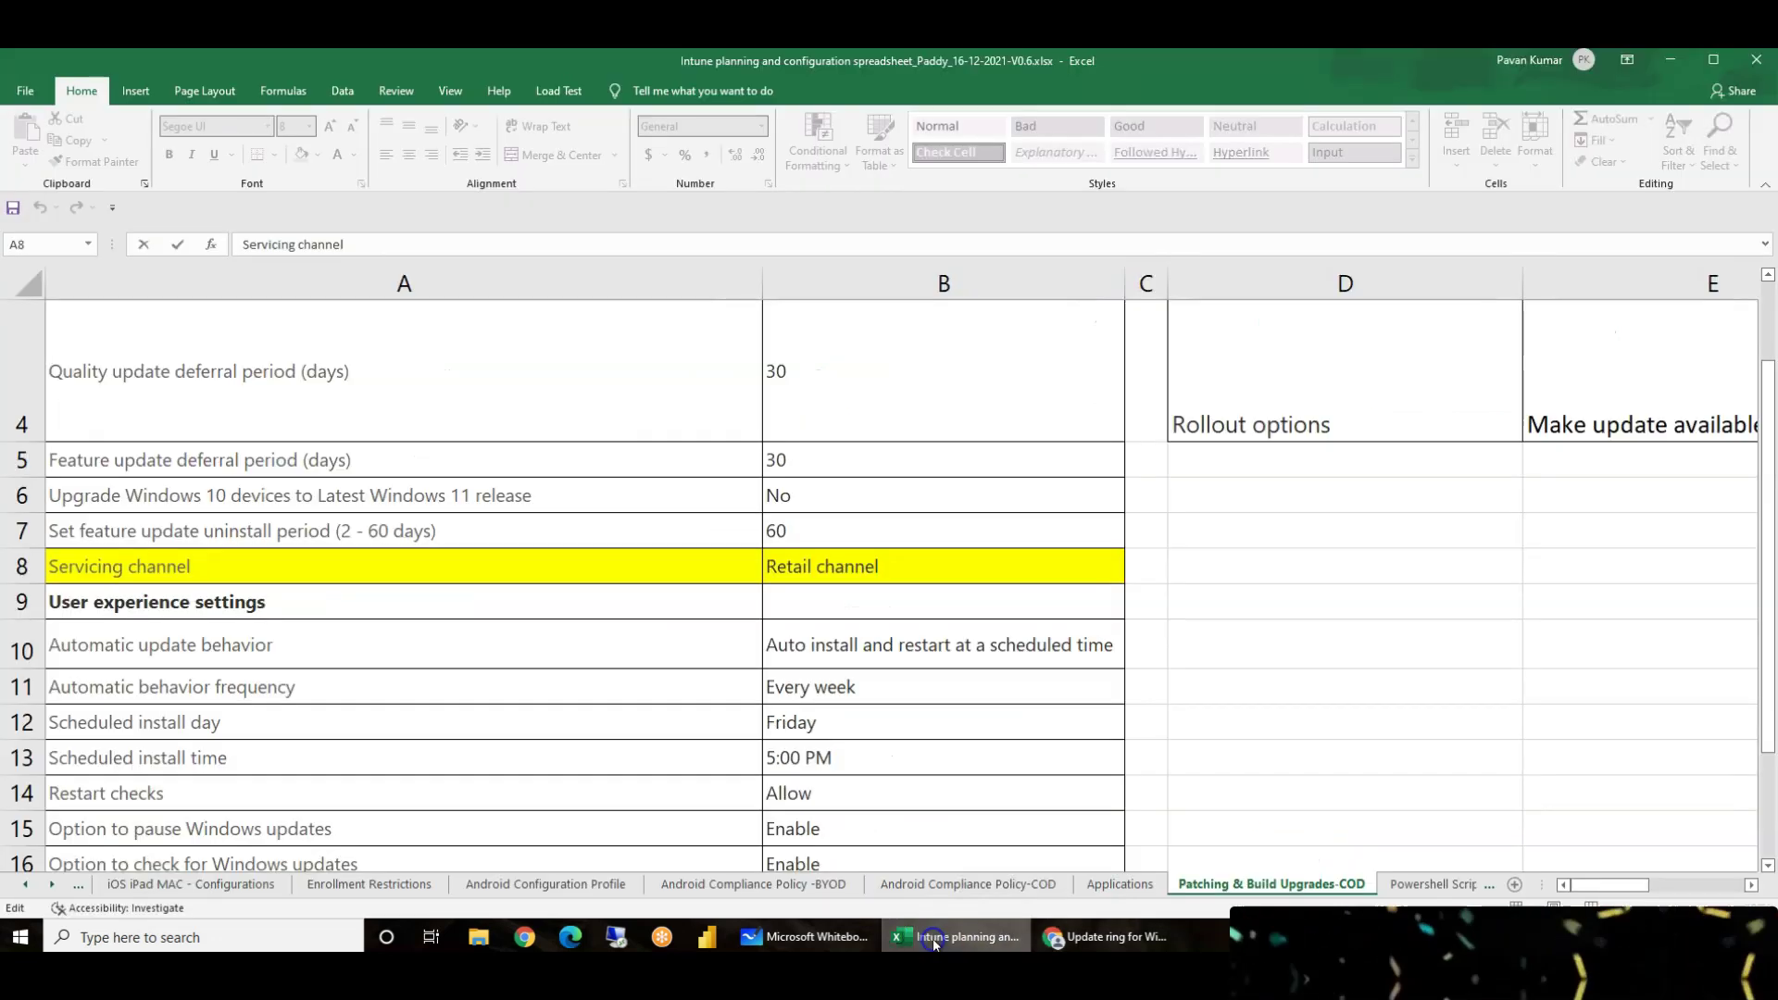
{"action": "left_click", "coordinate": [520, 687]}
{"action": "scroll", "coordinate": [520, 684], "scroll_direction": "down", "scroll_amount": 1, "text": "ctrl"}
{"action": "scroll", "coordinate": [658, 684], "scroll_direction": "down", "scroll_amount": 3}
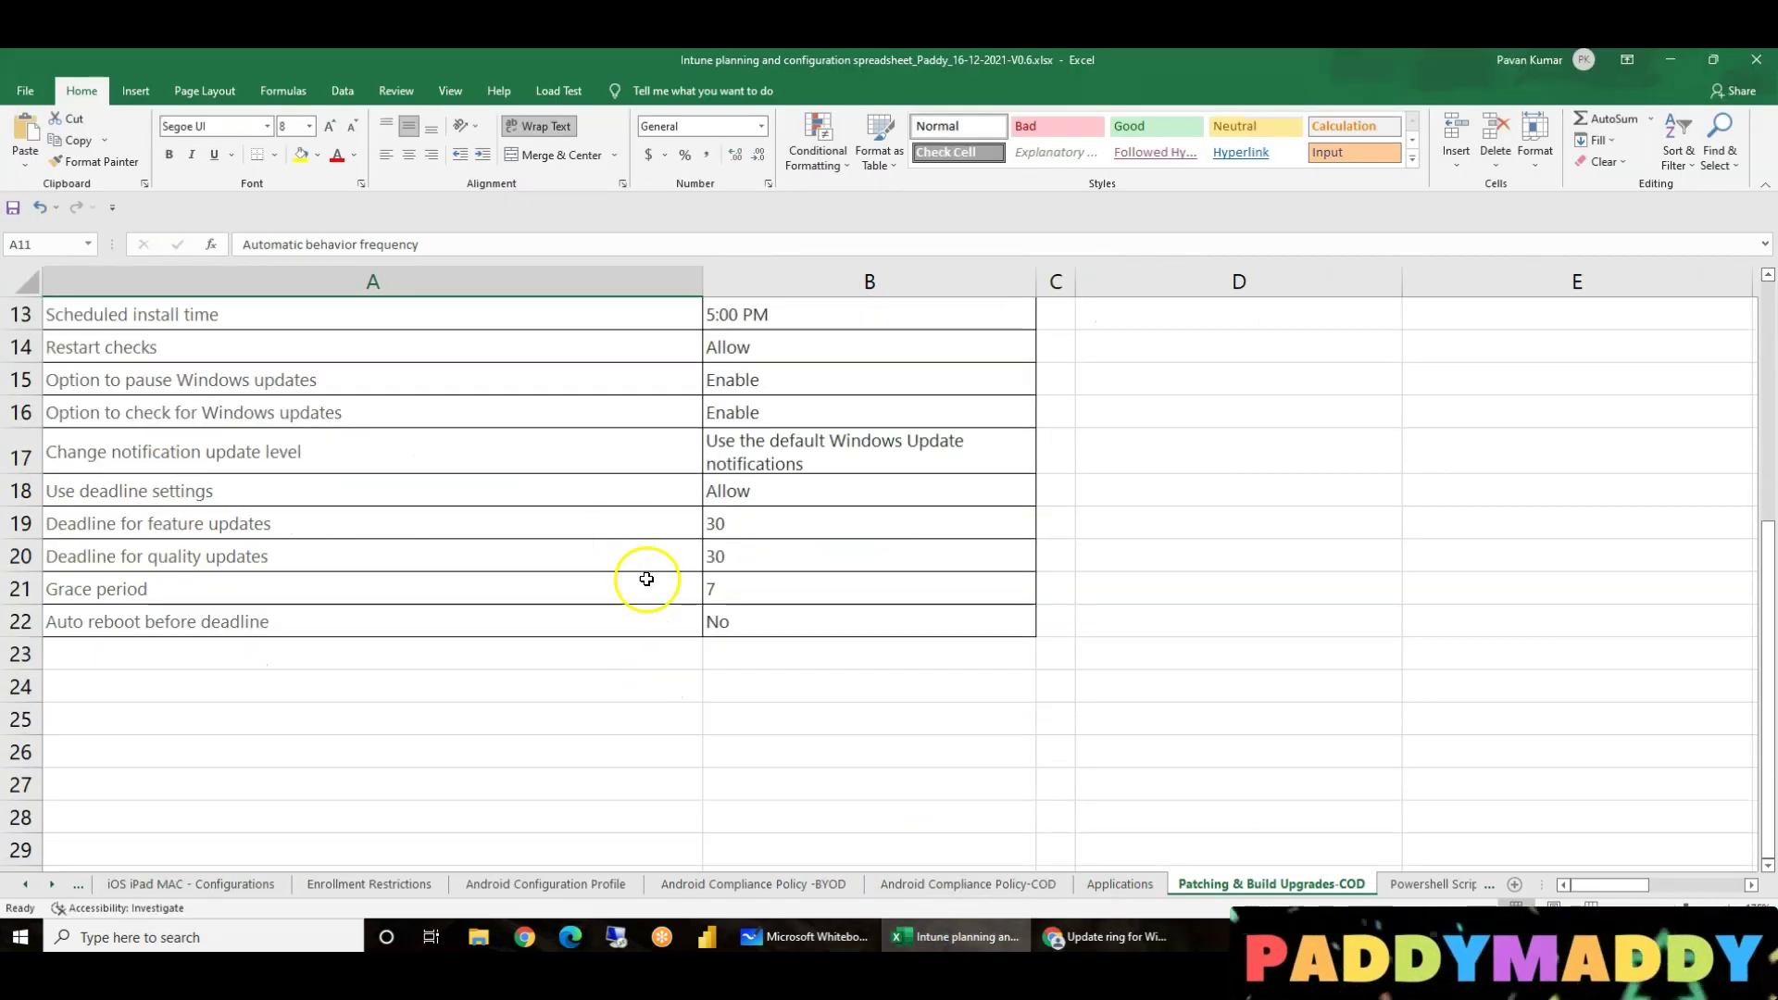
{"action": "scroll", "coordinate": [509, 735], "scroll_direction": "up", "scroll_amount": 4}
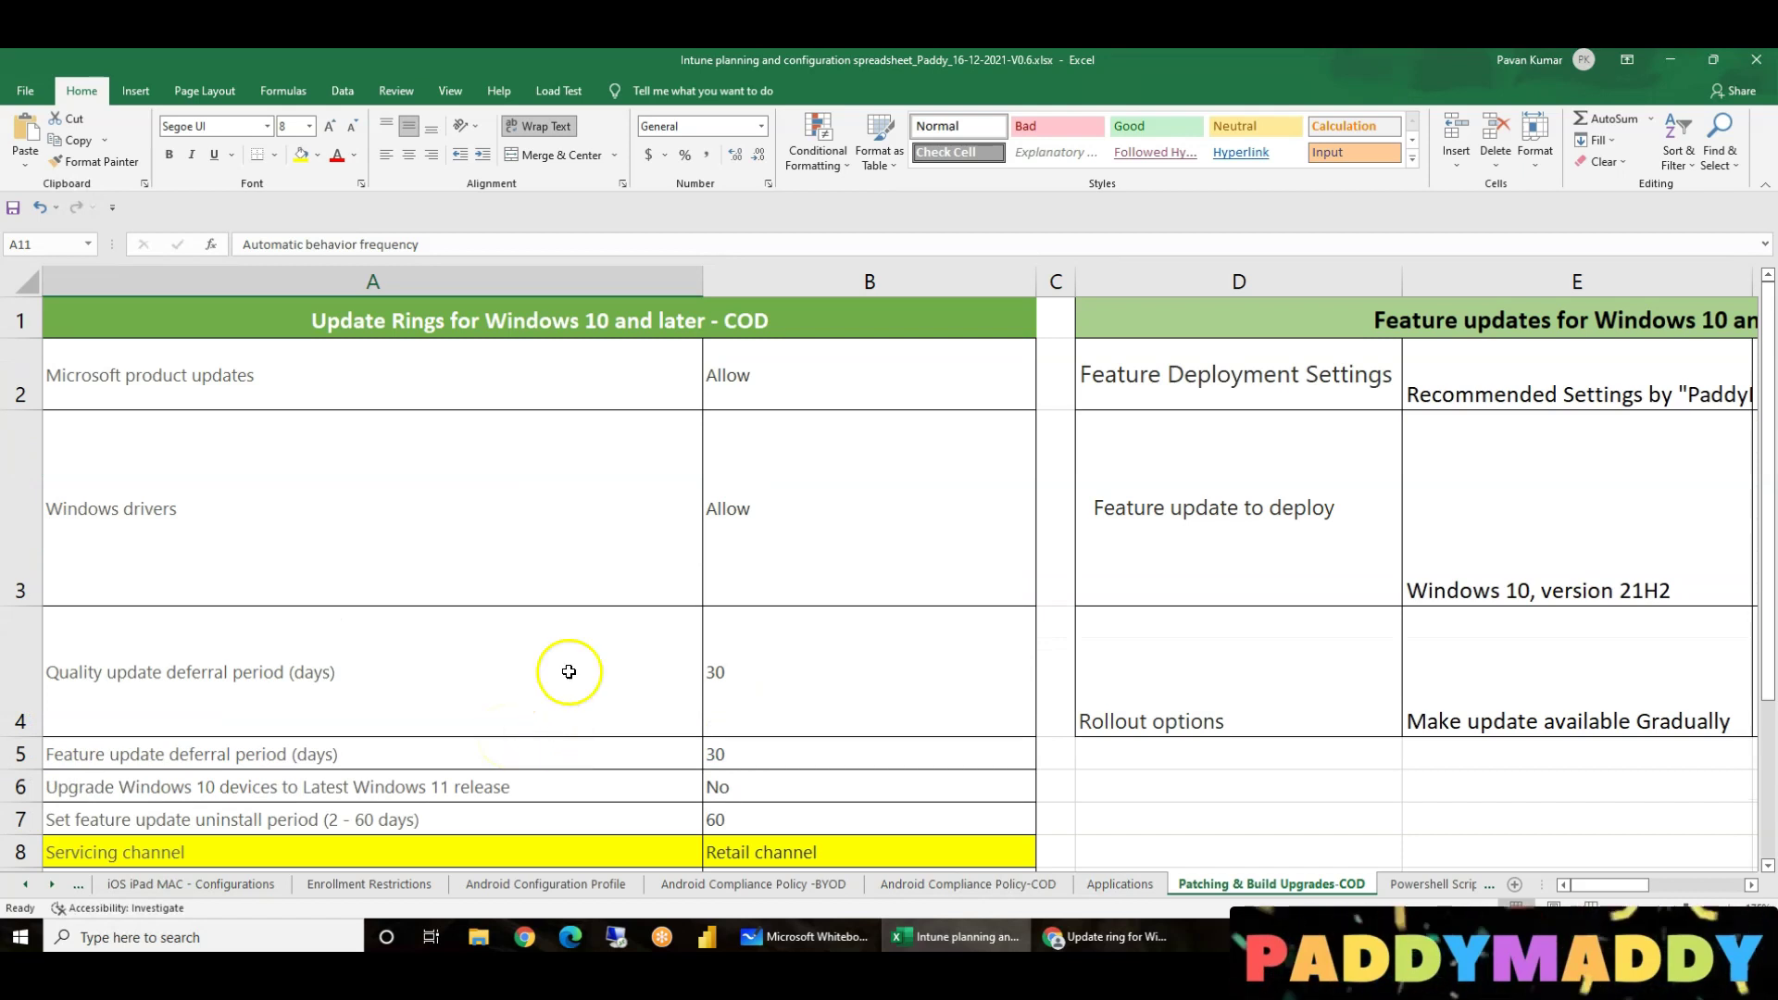
{"action": "left_click_drag", "start_coordinate": [253, 317], "coordinate": [866, 899]}
{"action": "scroll", "coordinate": [734, 584], "scroll_direction": "up", "scroll_amount": 3}
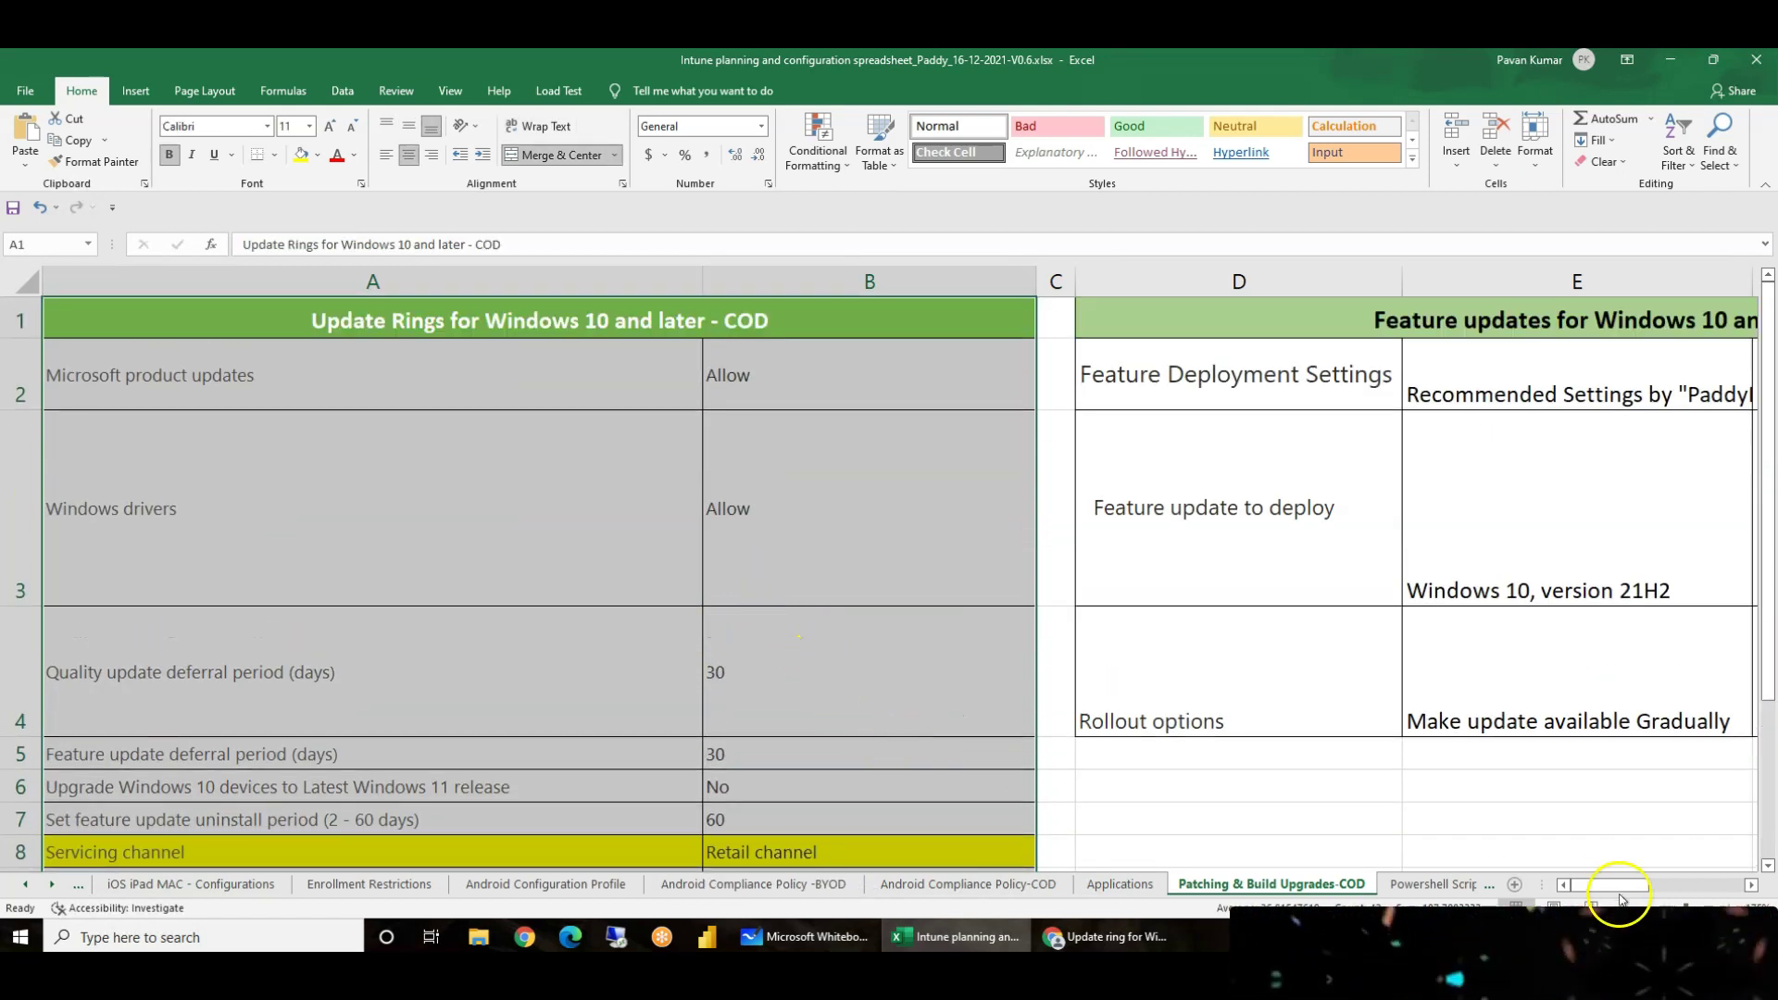
Look over the Feature updates and Quality updates tables for COD, then return to the Update Rings table.
{"action": "left_click_drag", "start_coordinate": [1607, 888], "coordinate": [1672, 886]}
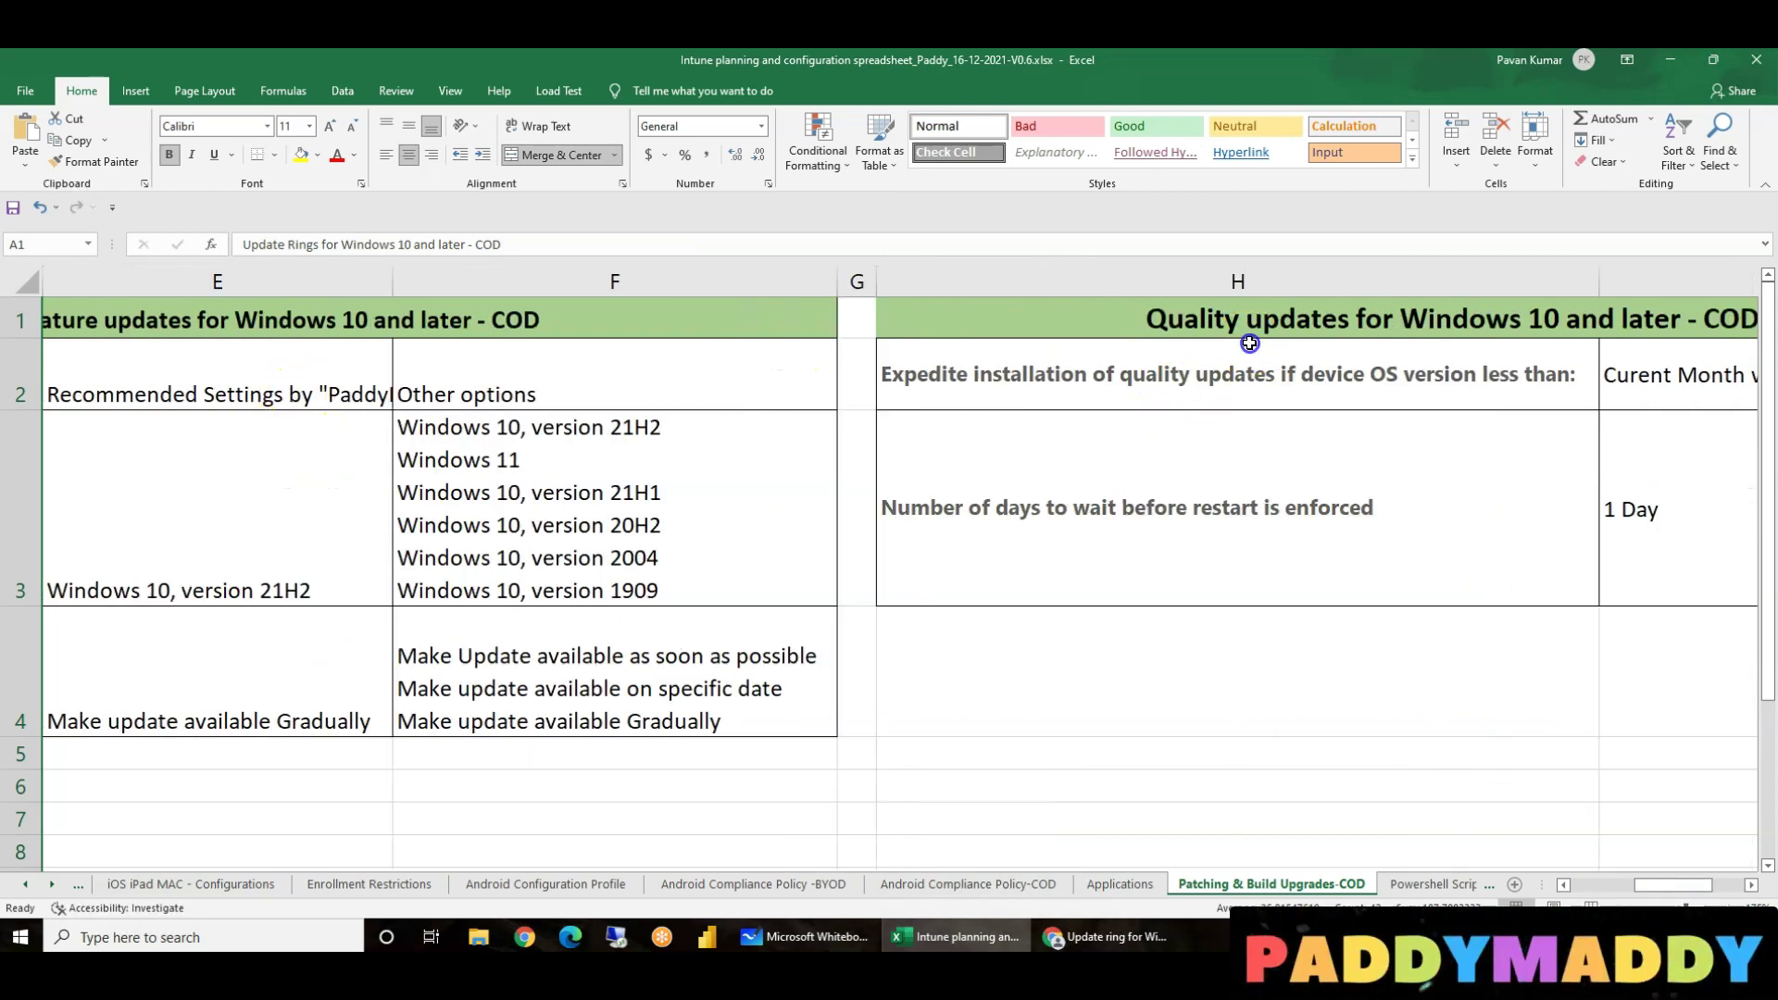
{"action": "left_click_drag", "start_coordinate": [449, 318], "coordinate": [1568, 318]}
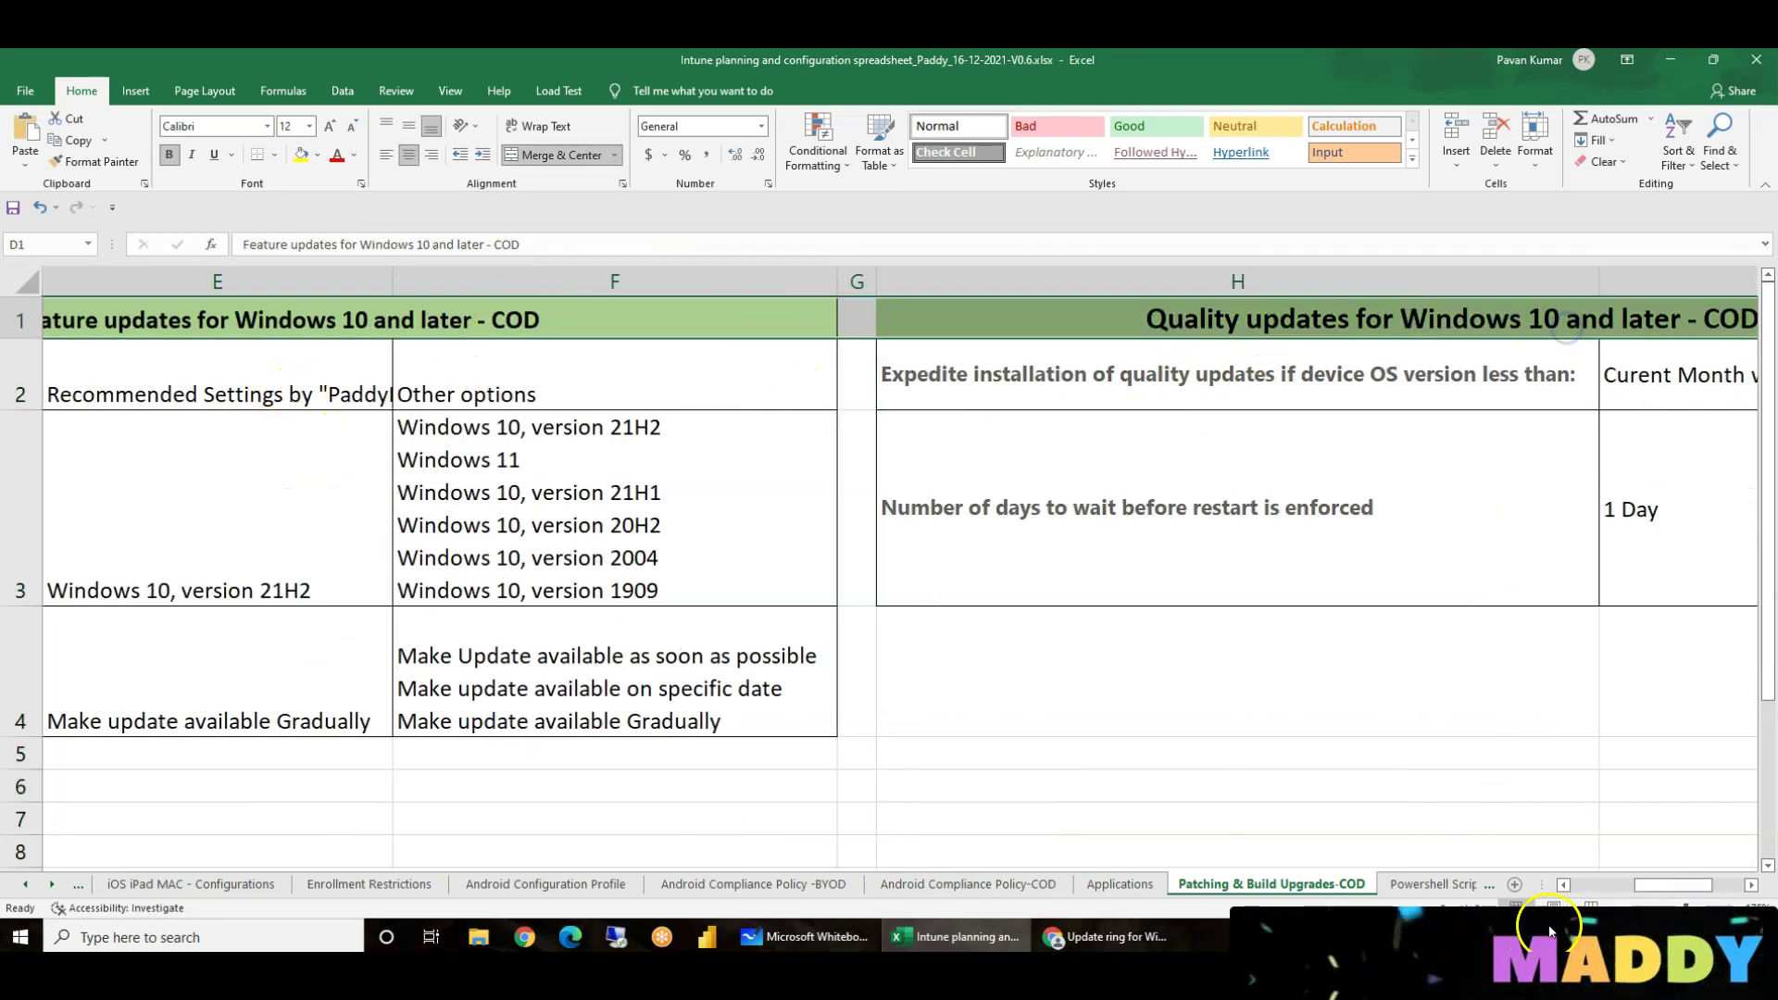
{"action": "left_click", "coordinate": [1598, 885]}
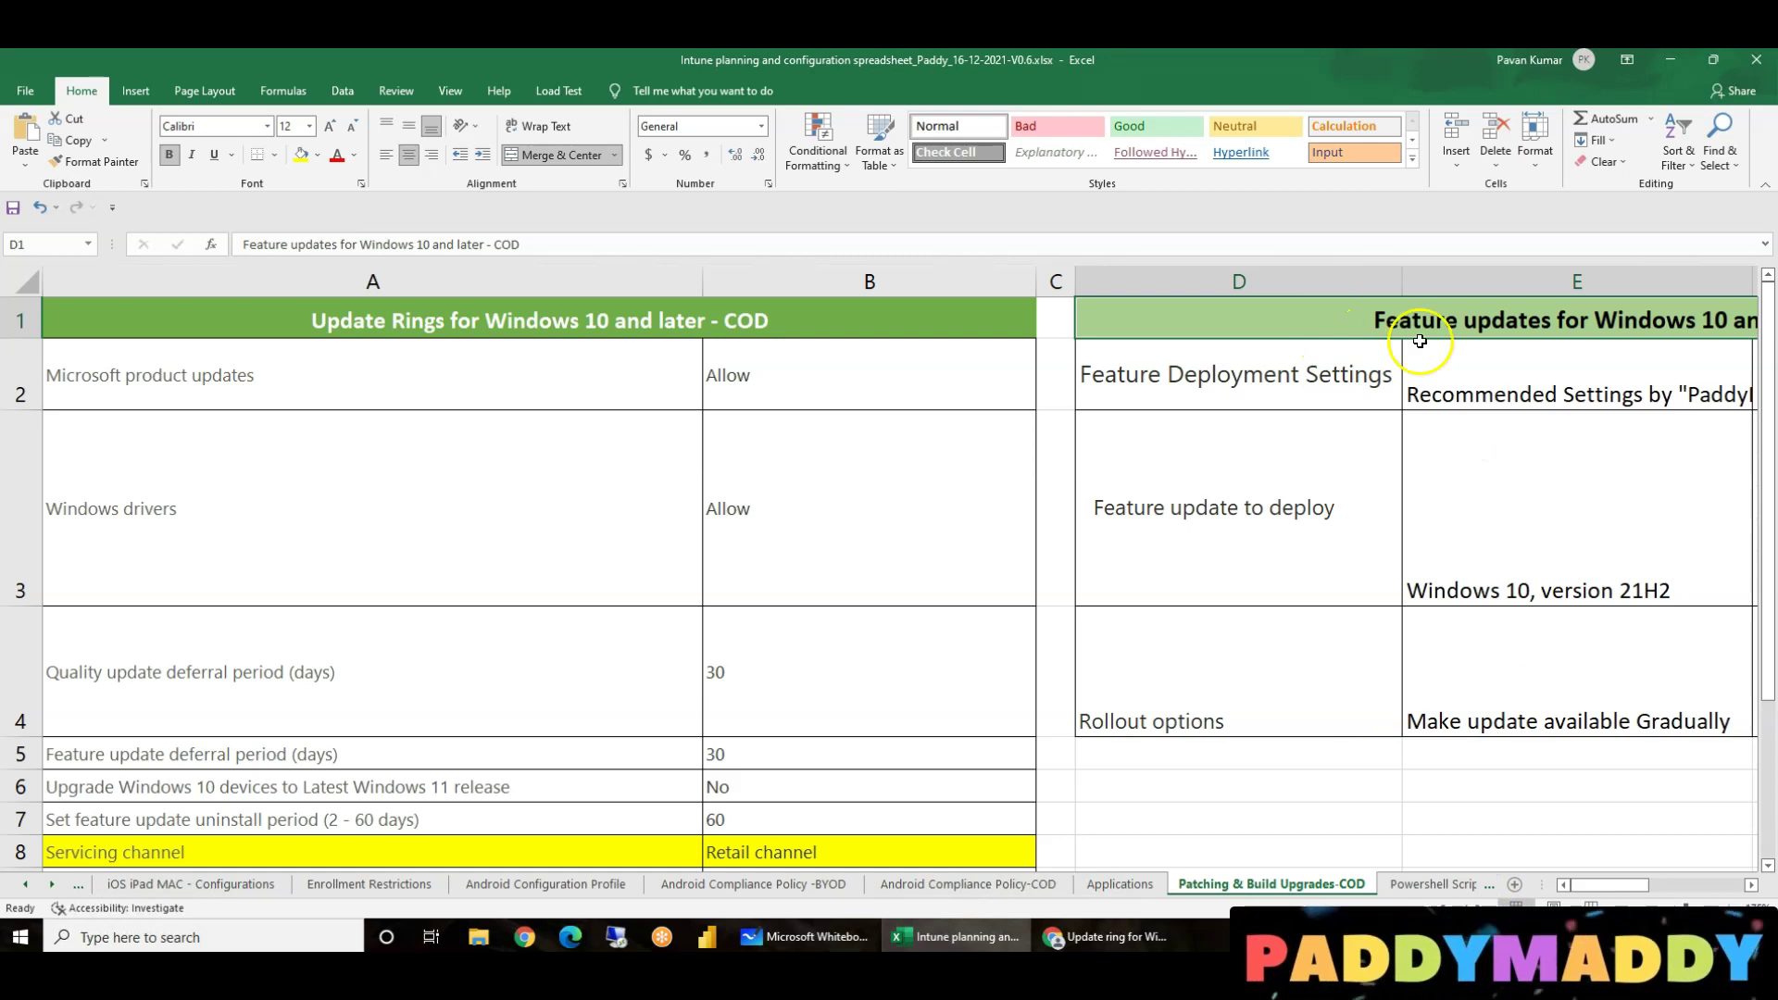
{"action": "left_click", "coordinate": [664, 592]}
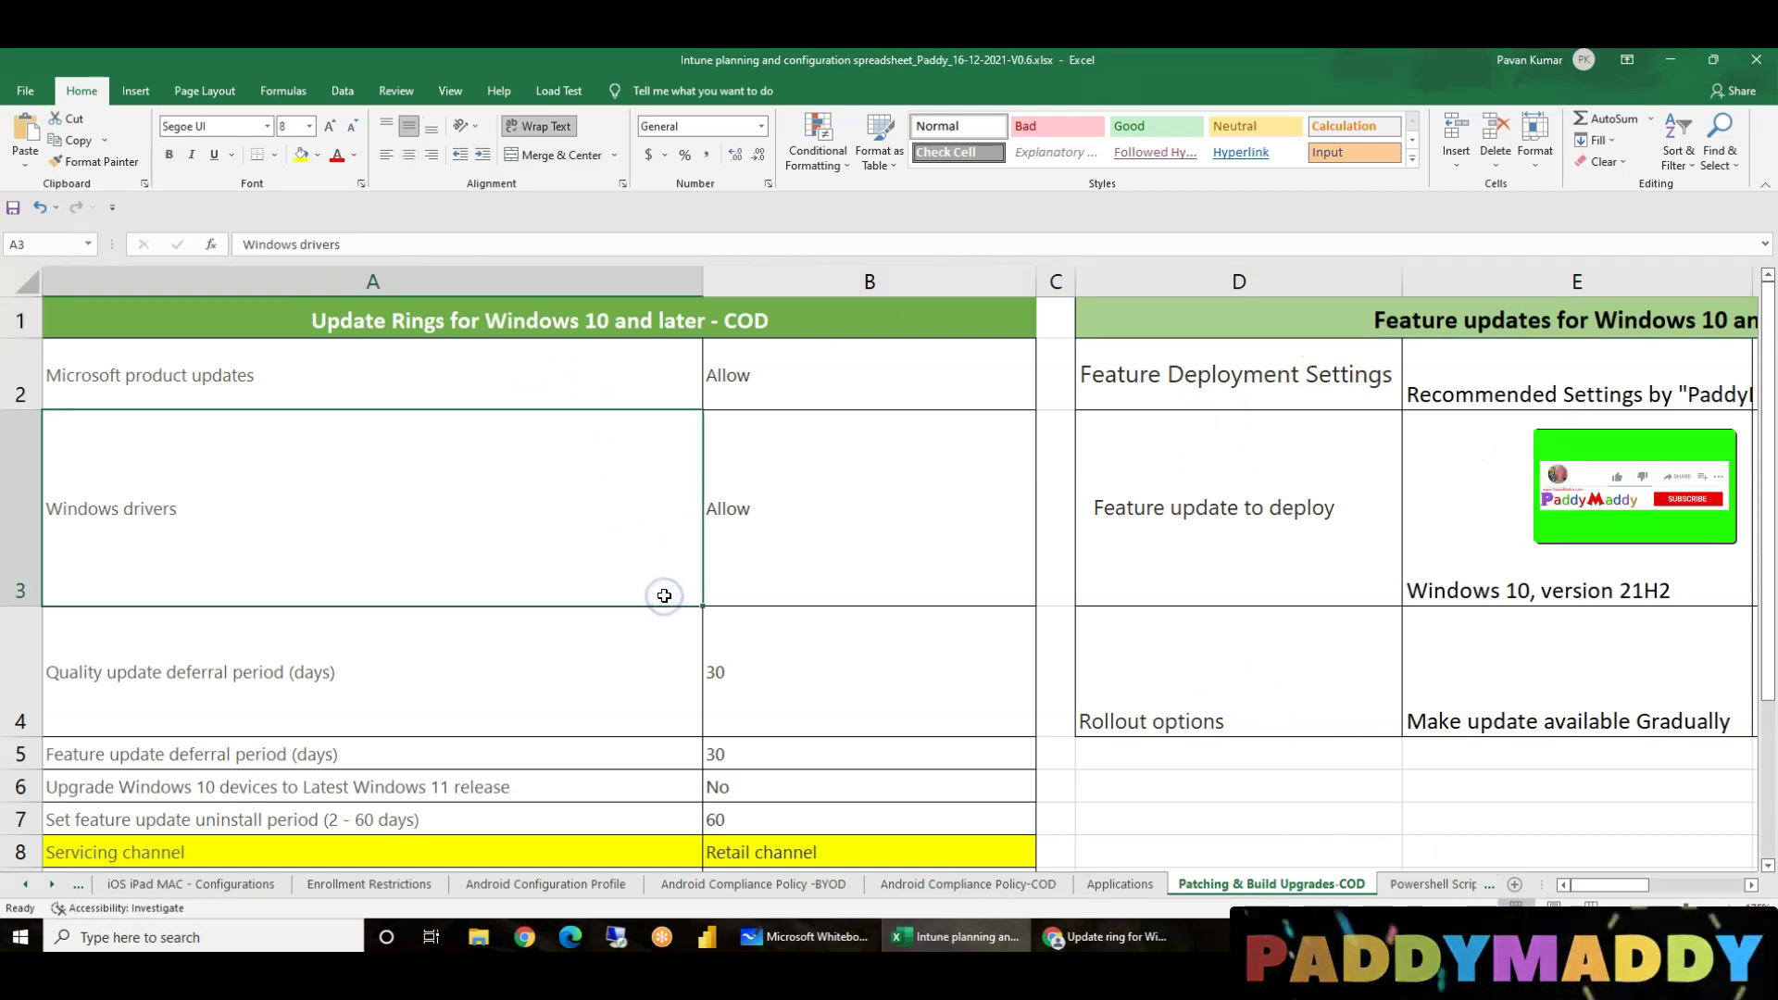